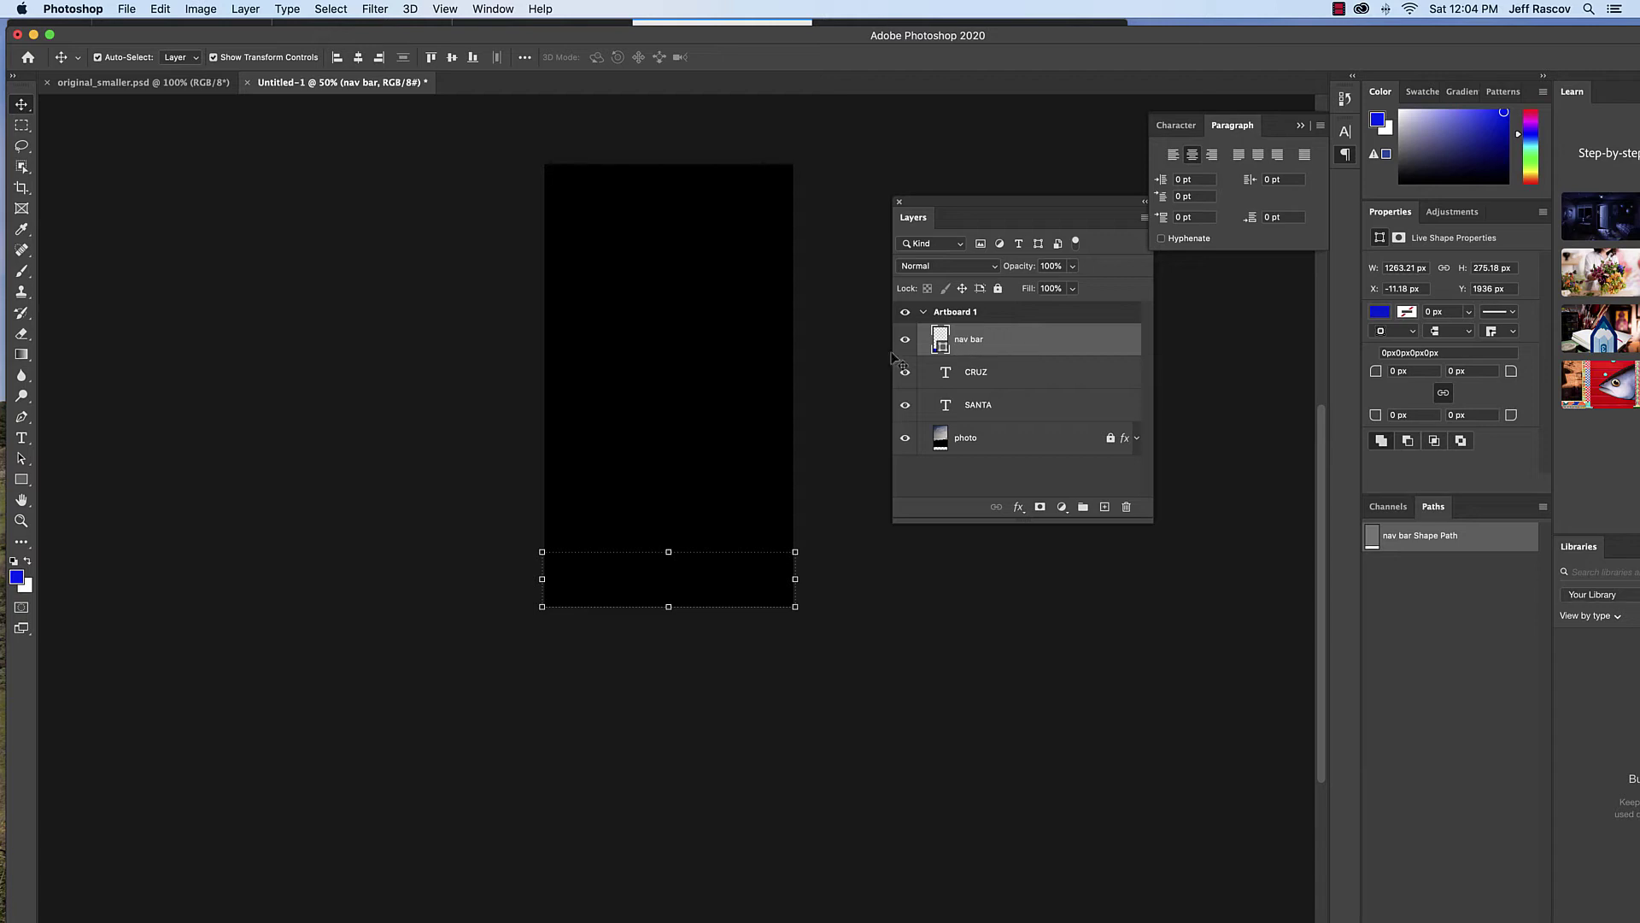
Step: Deselect the nav bar and examine the photo's silhouette edge near the standing figure at pixel level, returning to the full artboard
click(858, 359)
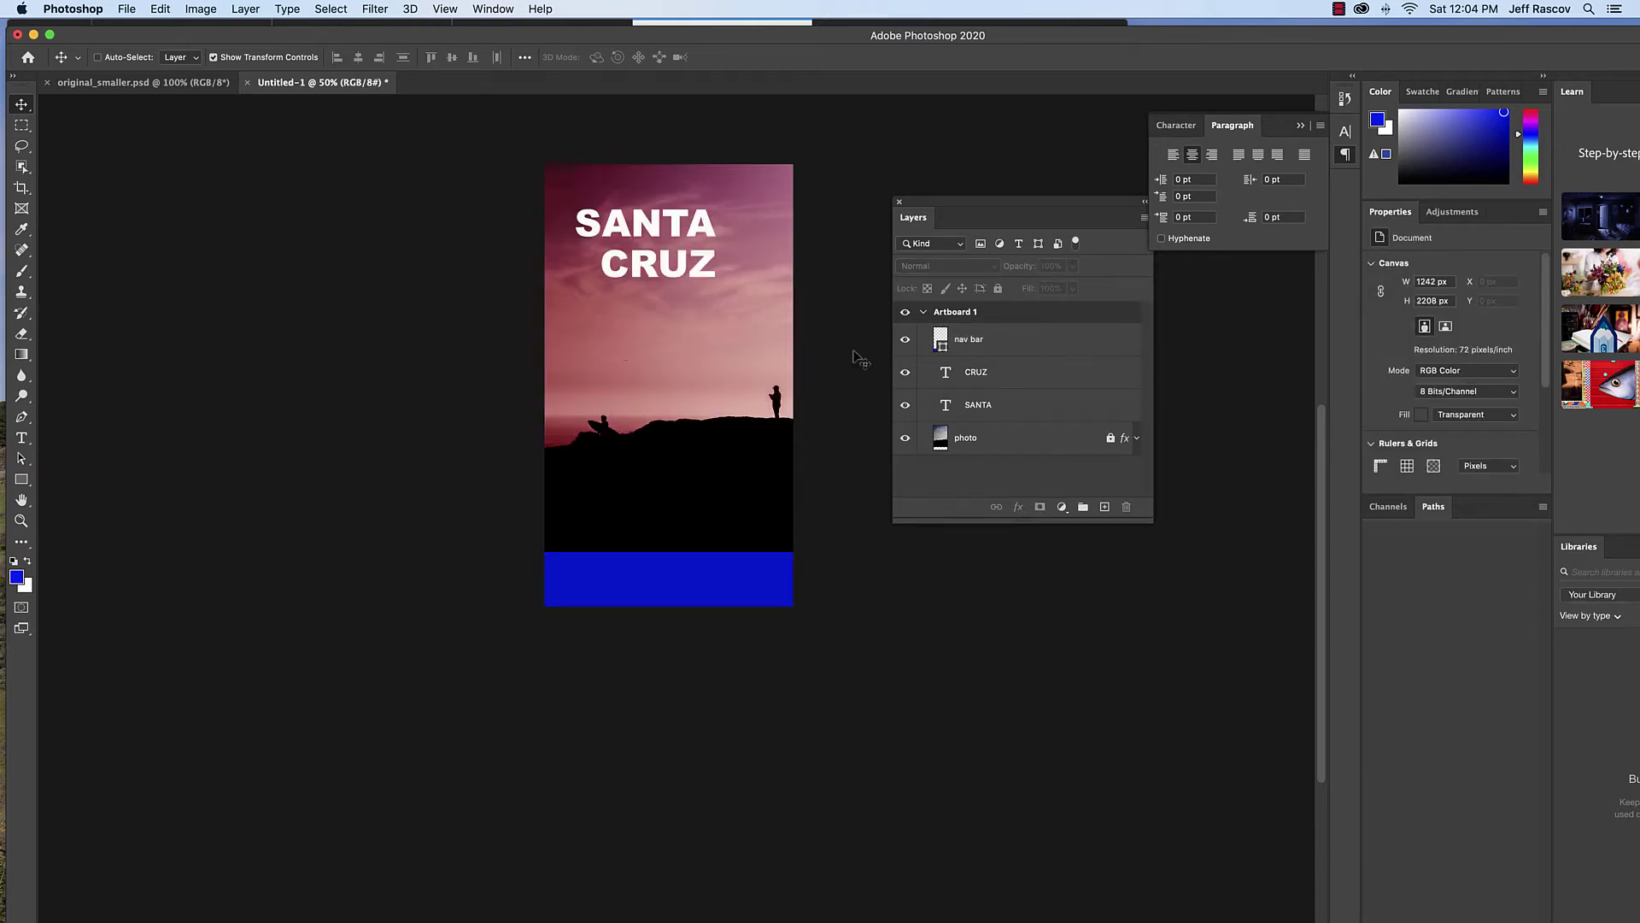
key(super+plus)
key(super+plus)
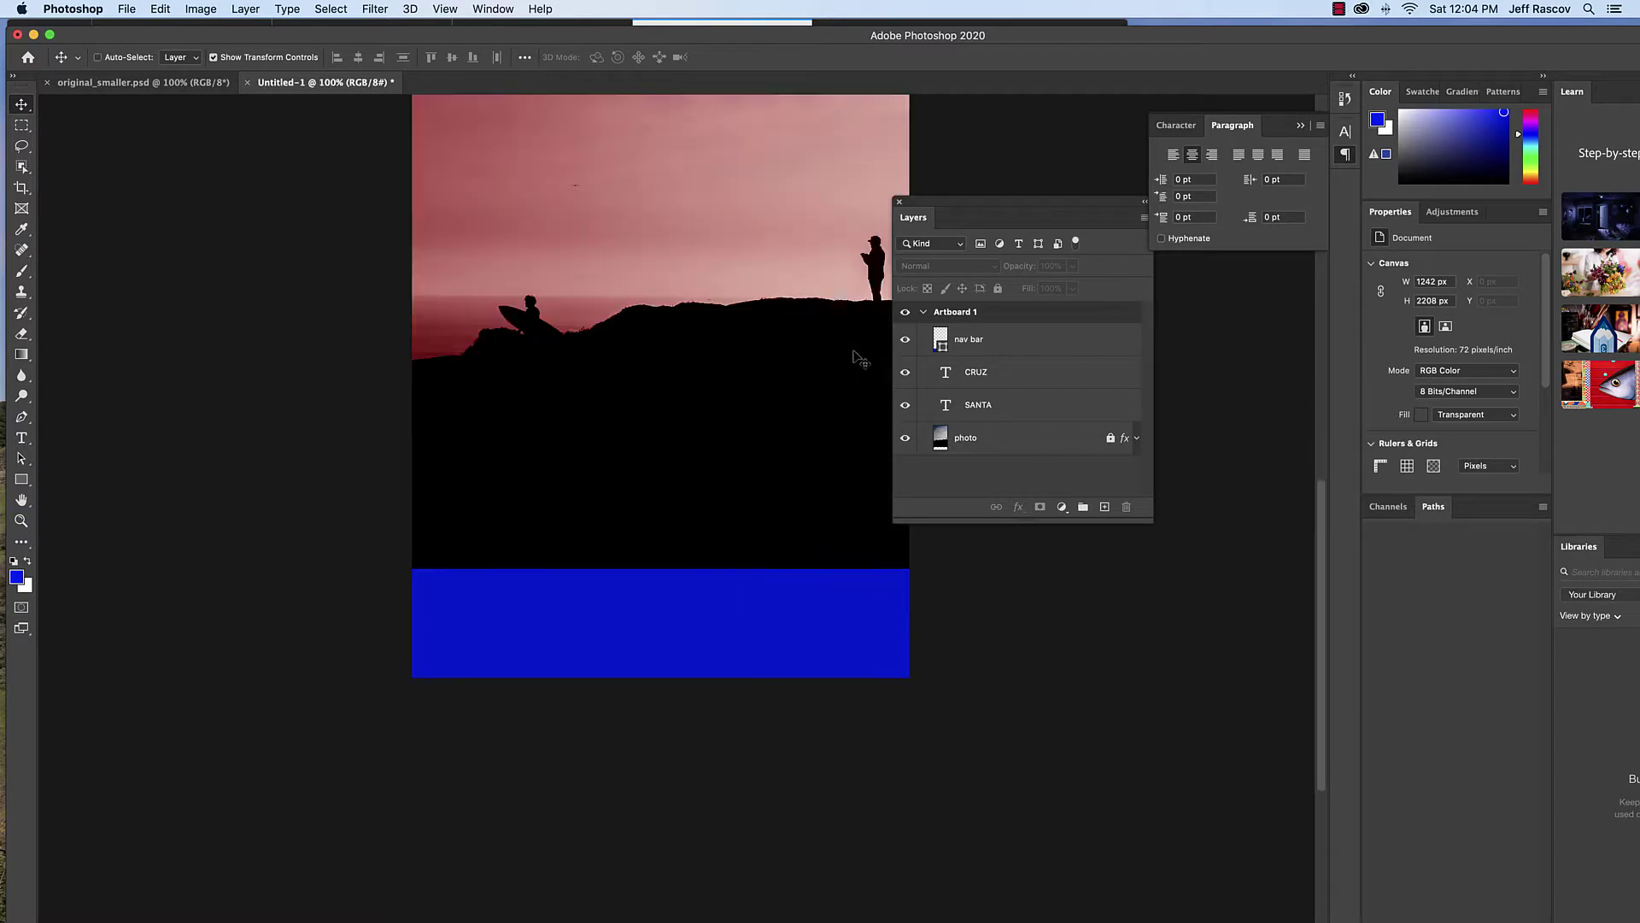
drag(613, 417, 521, 414)
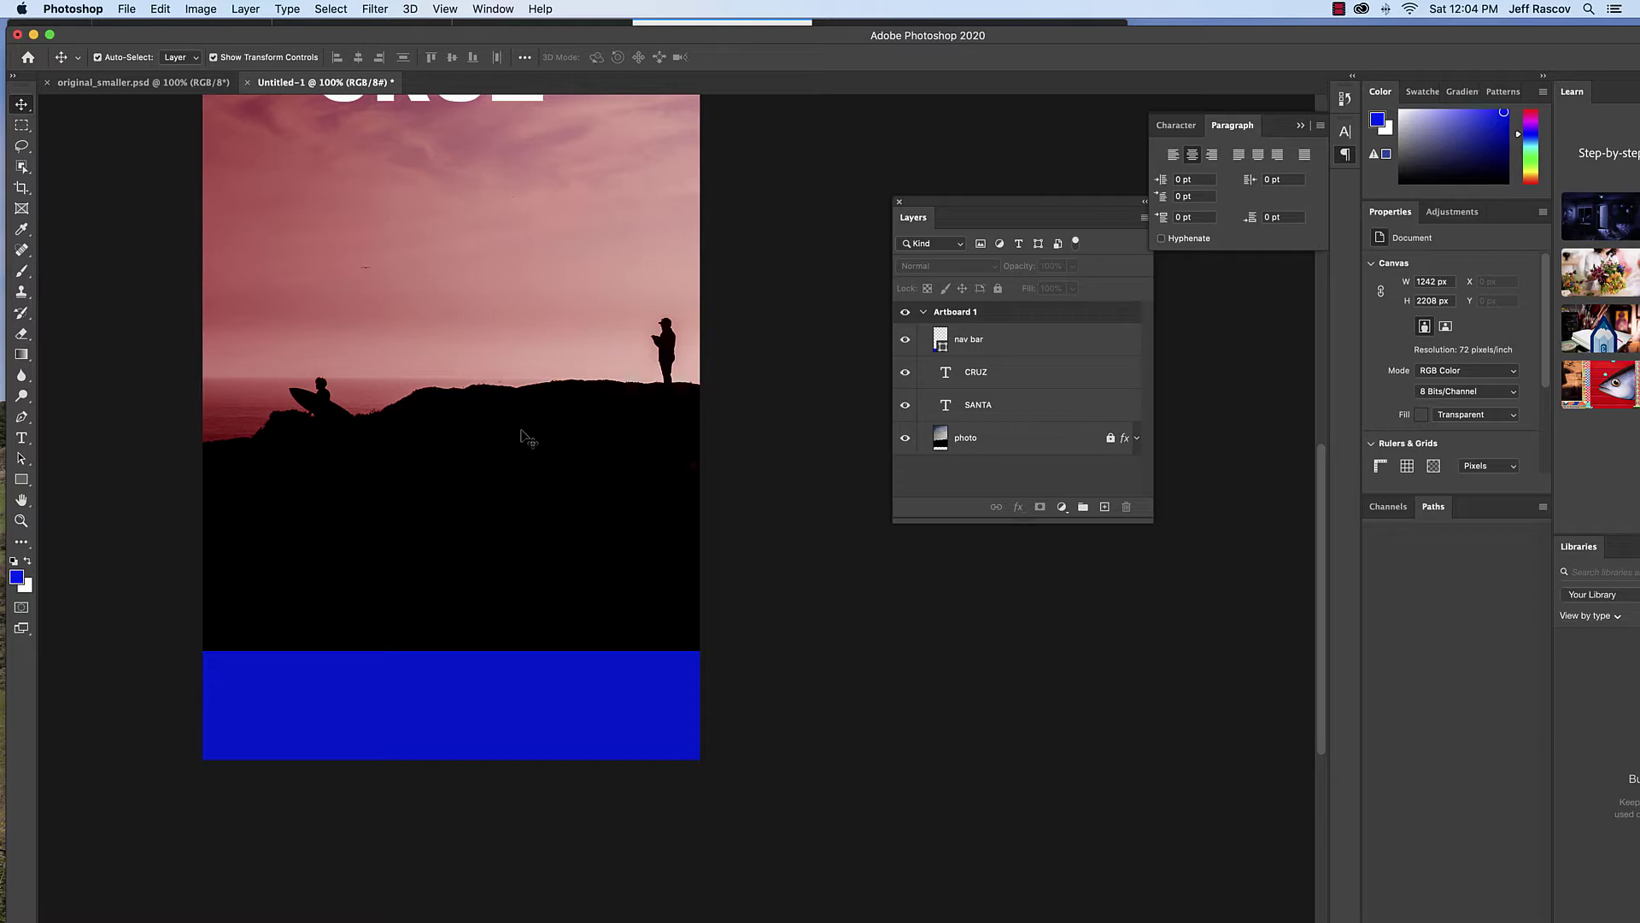
drag(523, 428, 412, 440)
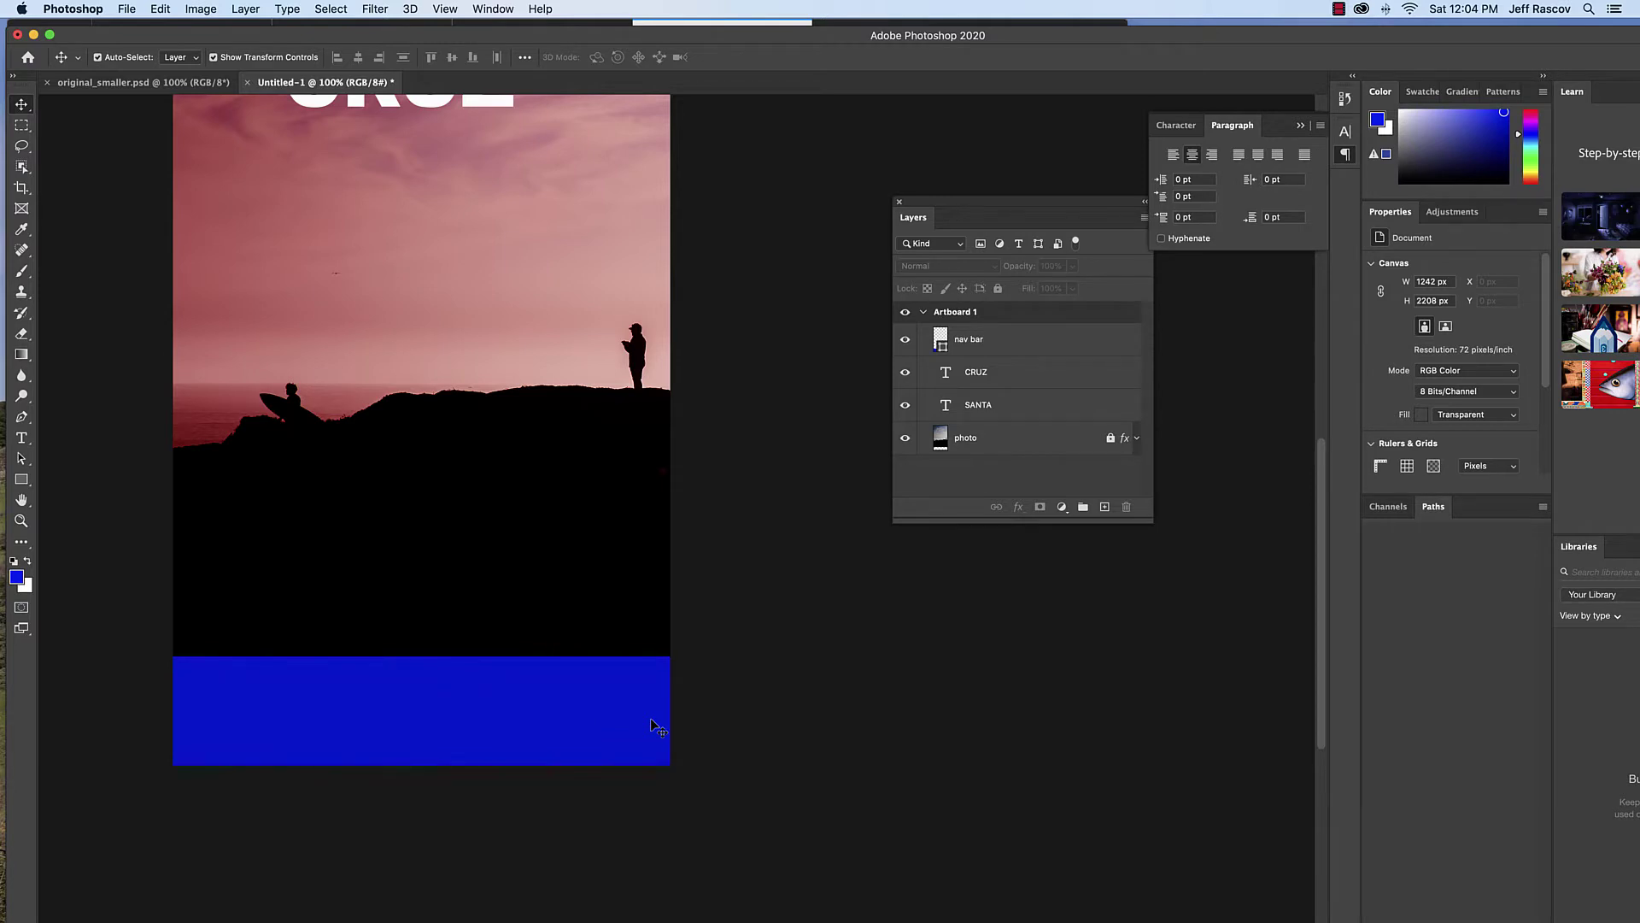
key(super+plus)
key(super+plus)
key(super+plus)
key(super+plus)
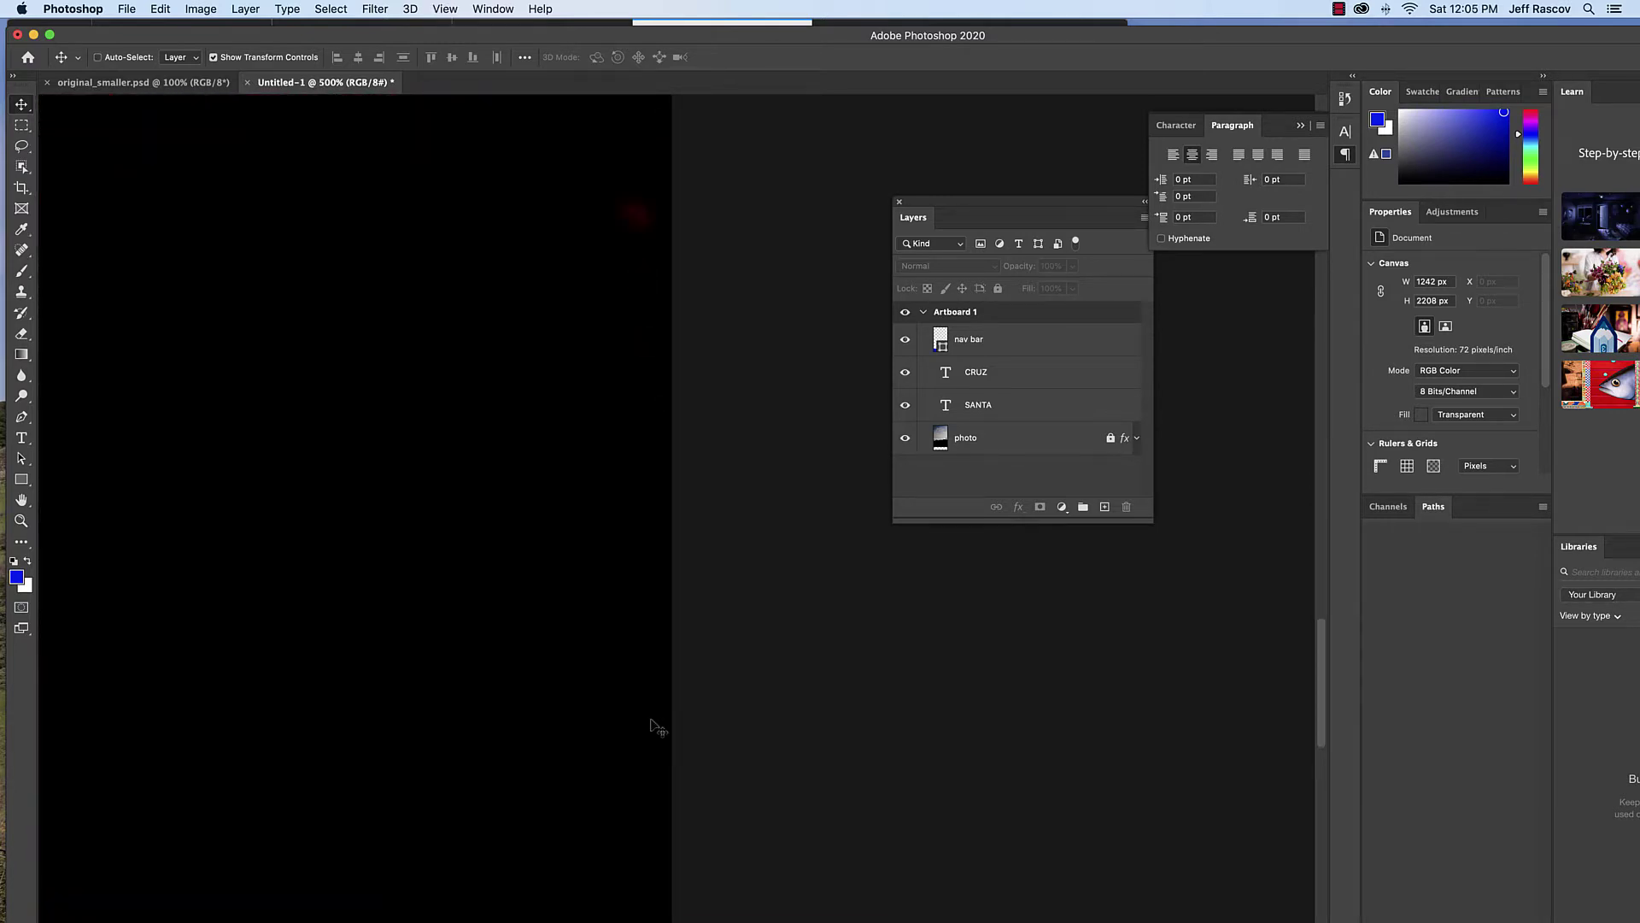
drag(549, 331, 505, 623)
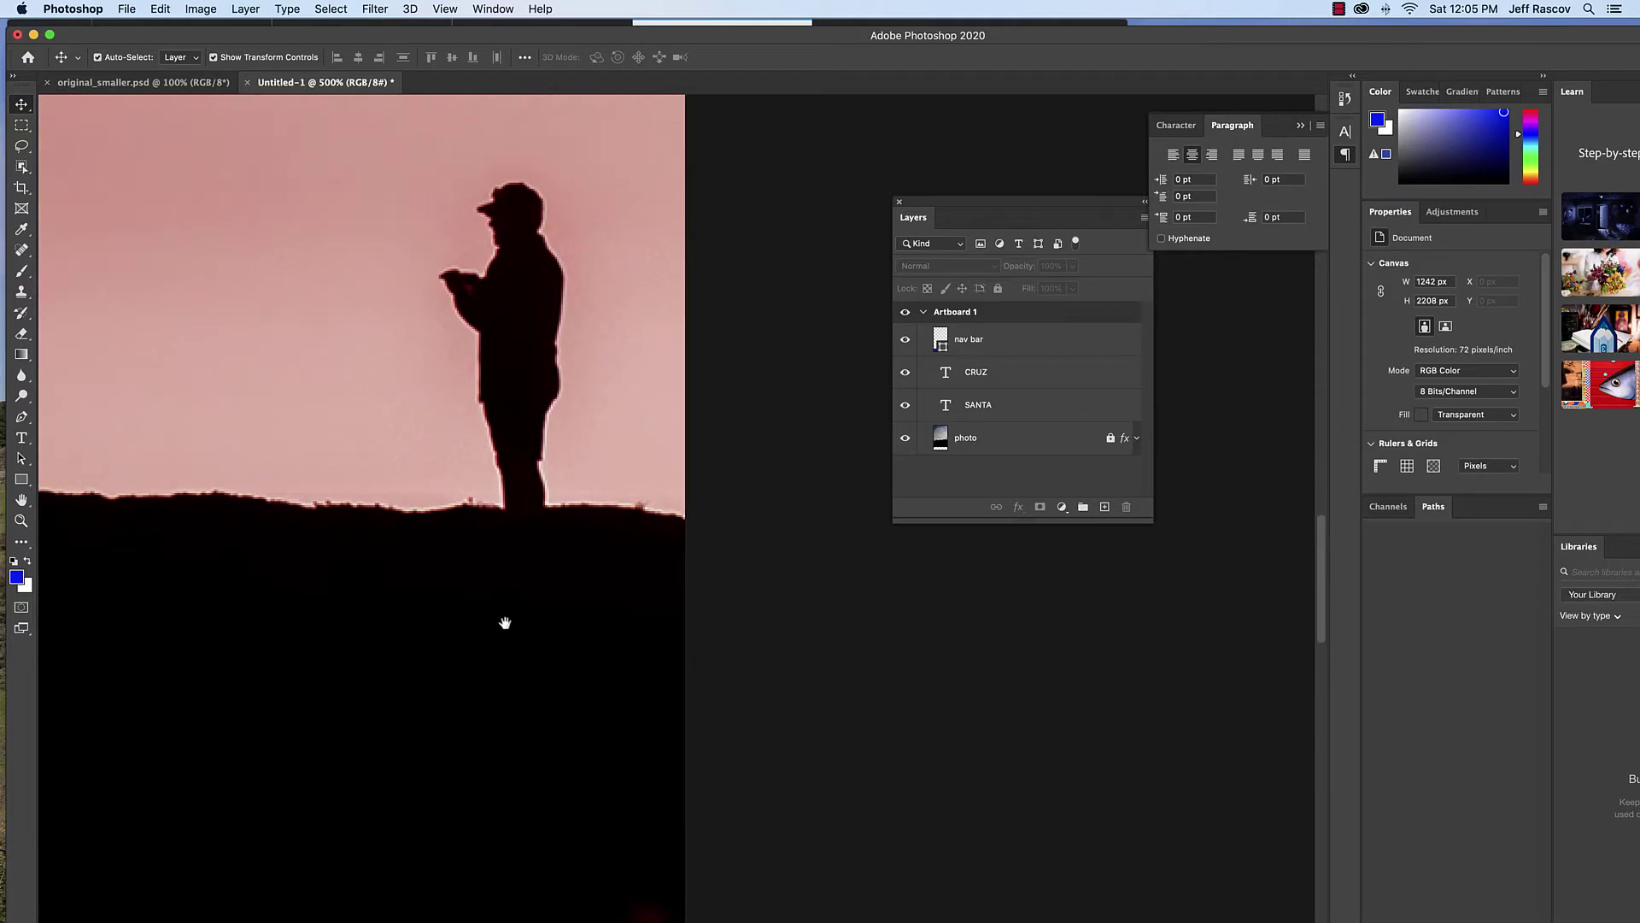
key(super+plus)
key(super+plus)
key(super+plus)
key(super+plus)
key(super+plus)
key(super+plus)
key(super+plus)
key(super+plus)
key(super+plus)
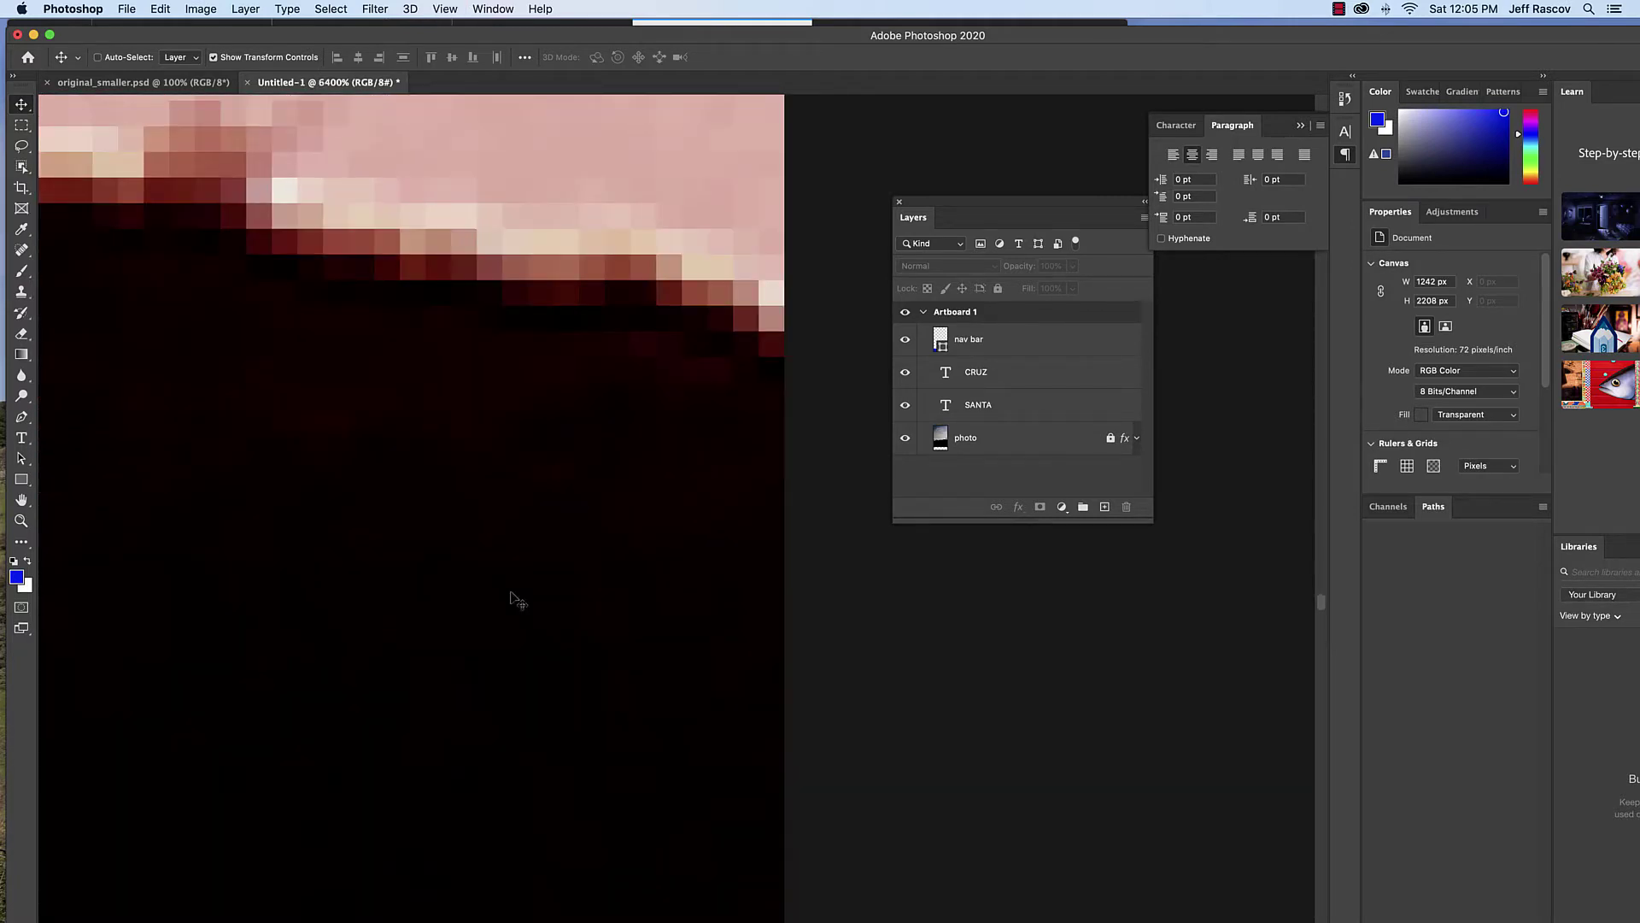
key(super+minus)
key(super+minus)
key(super+minus)
key(super+minus)
key(super+minus)
key(super+minus)
key(super+minus)
key(super+minus)
key(super+minus)
key(super+minus)
key(super+minus)
key(super+minus)
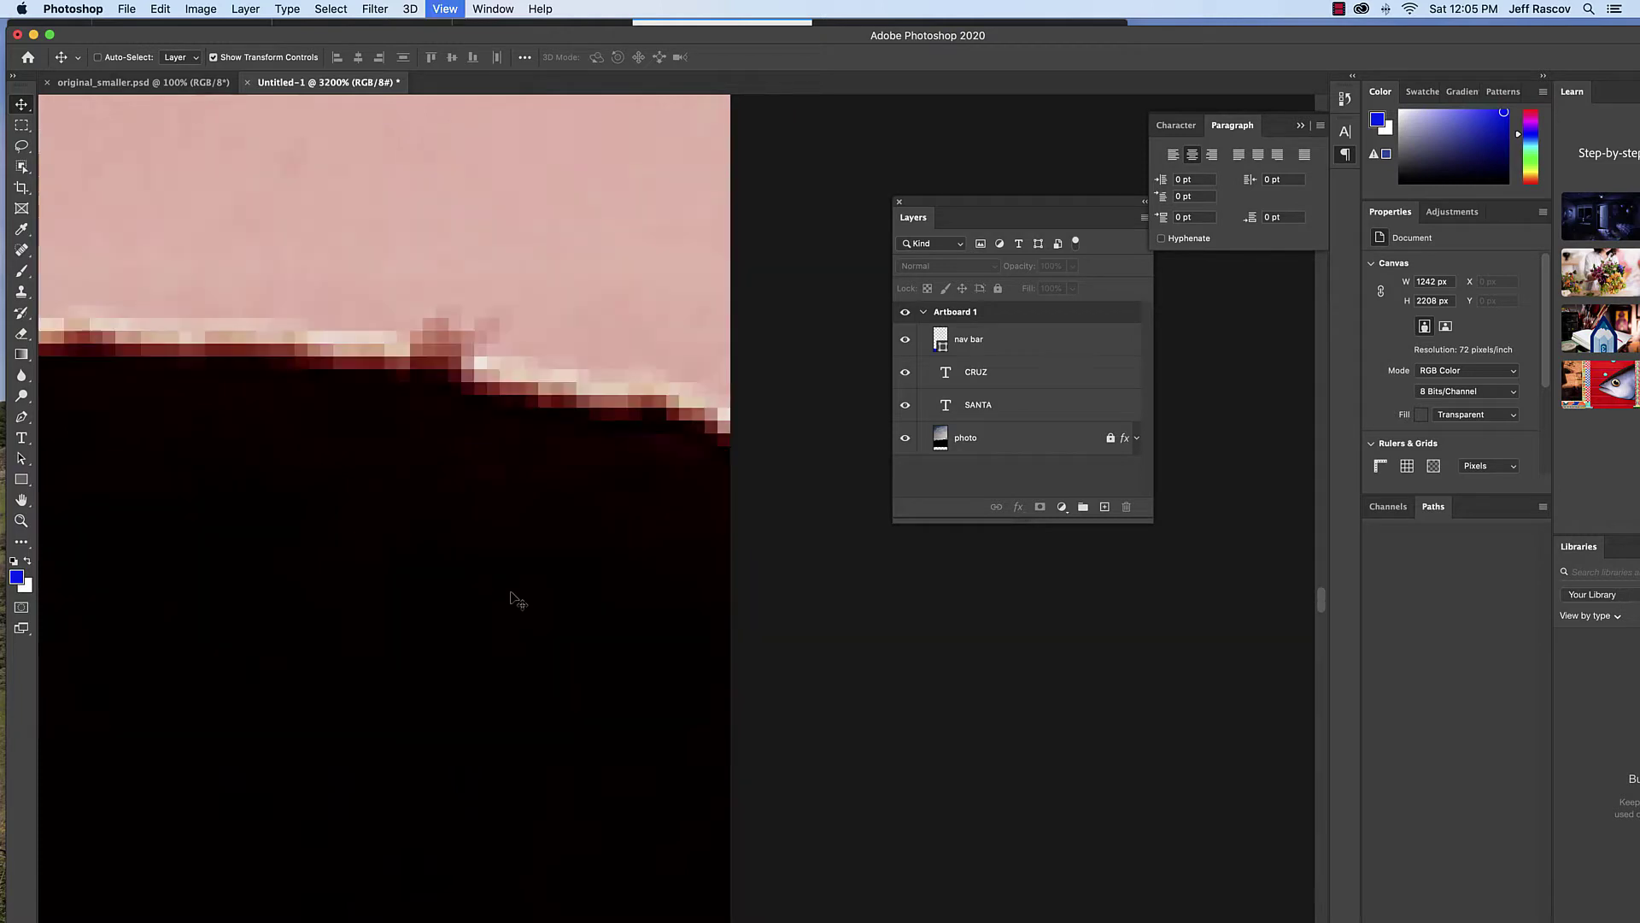
key(super+minus)
key(super+minus)
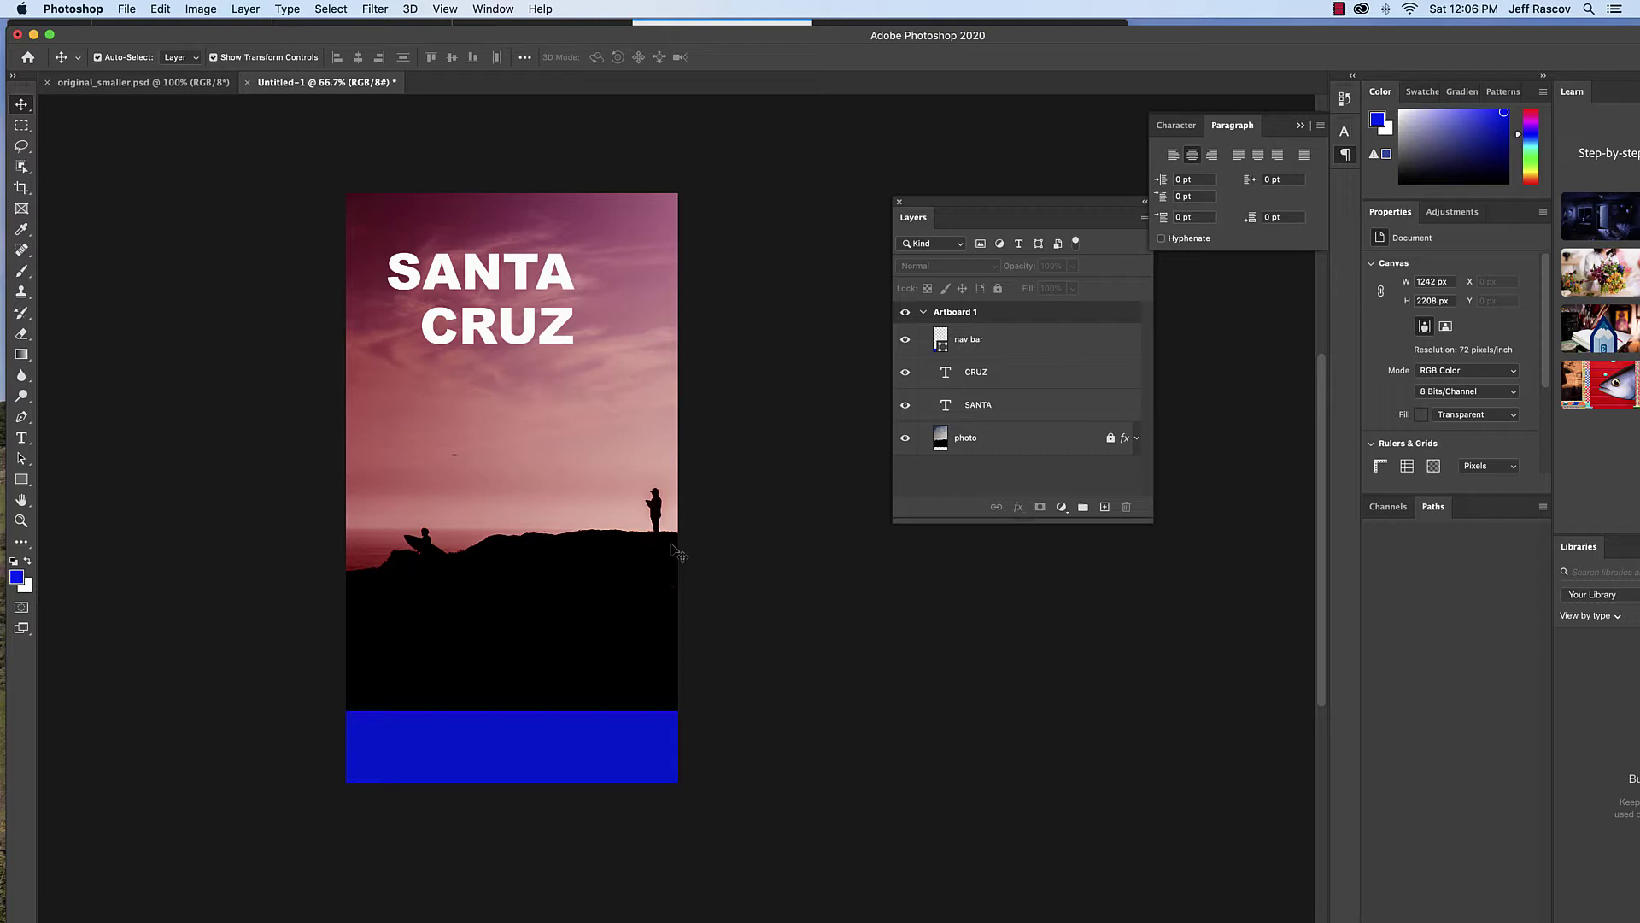
Step: Switch to Firefox and open thenounproject.com in a new tab
mouse_move(679, 918)
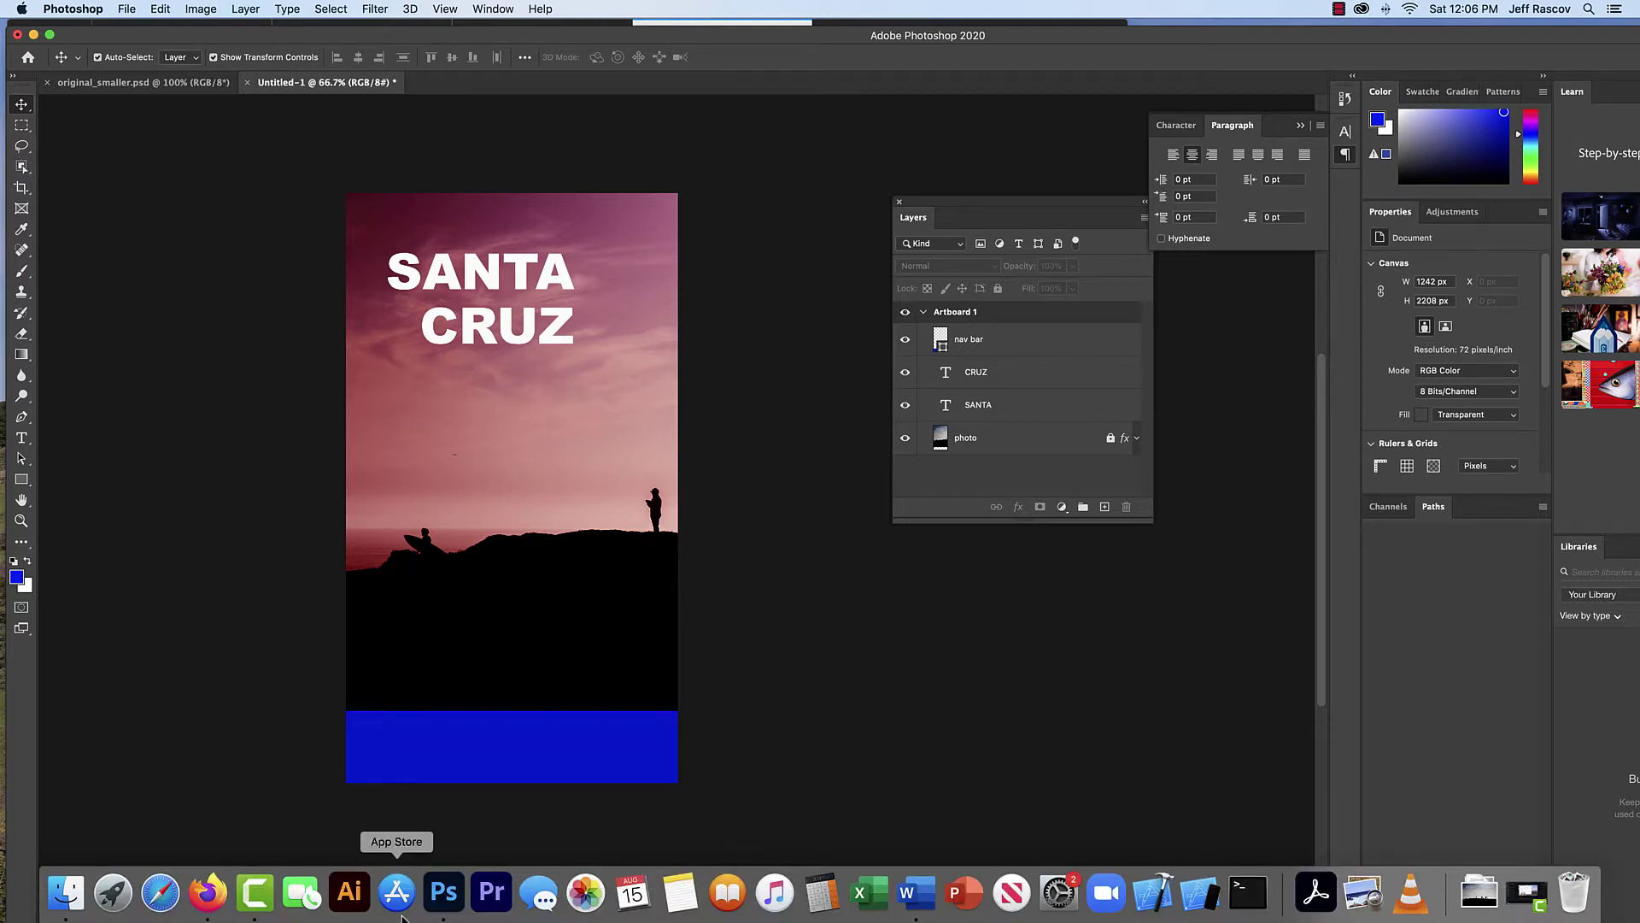
click(205, 909)
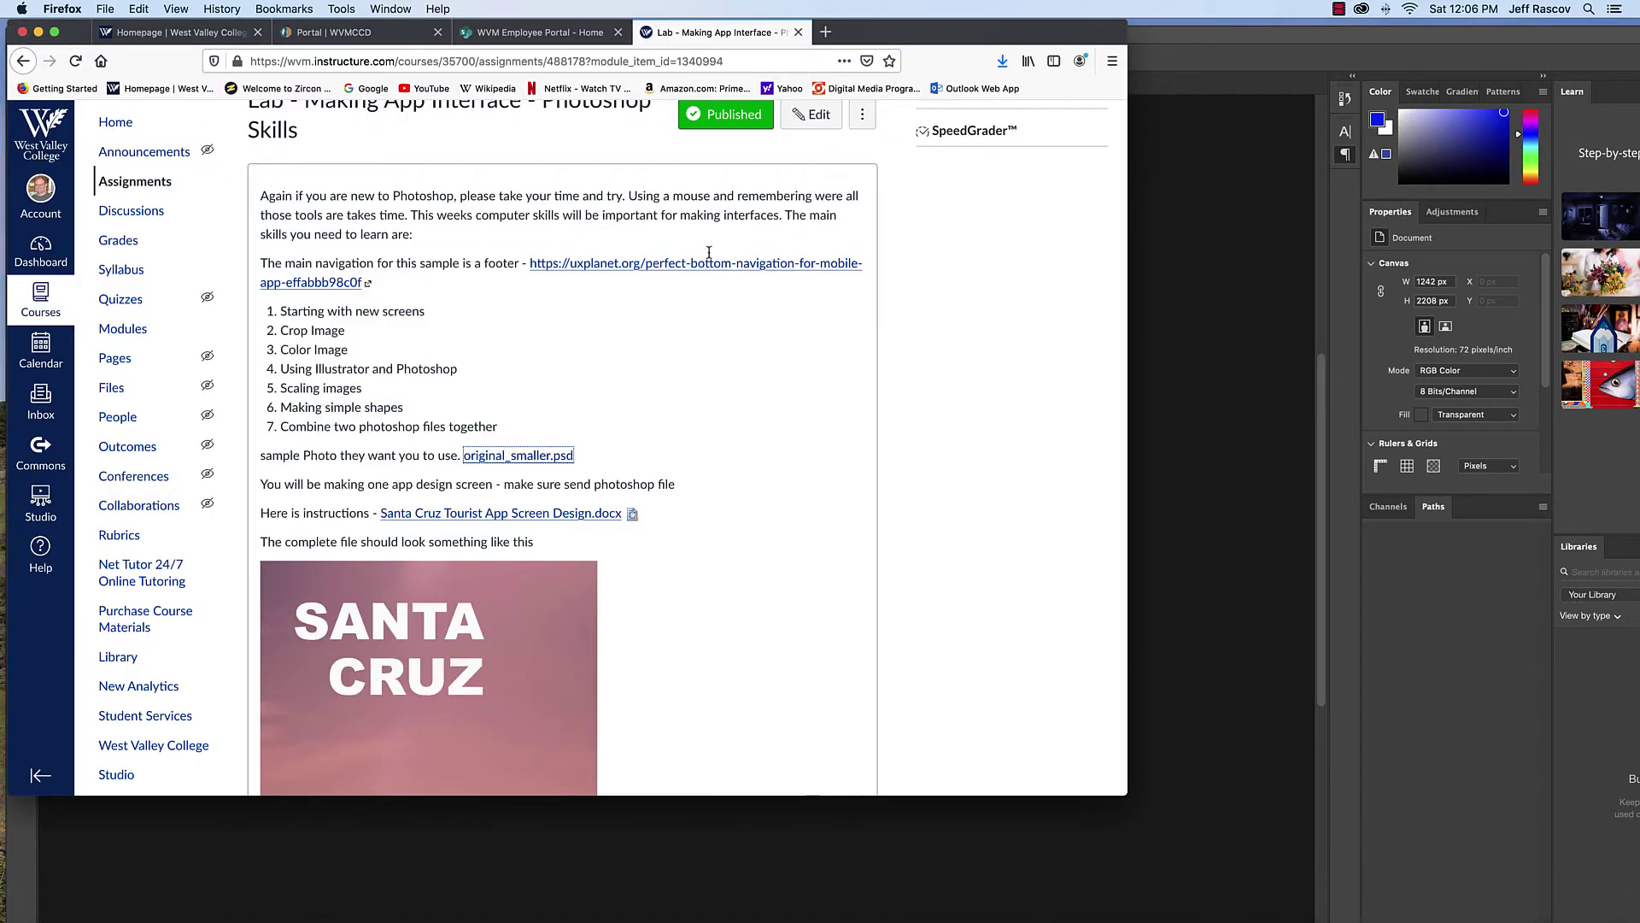
click(825, 32)
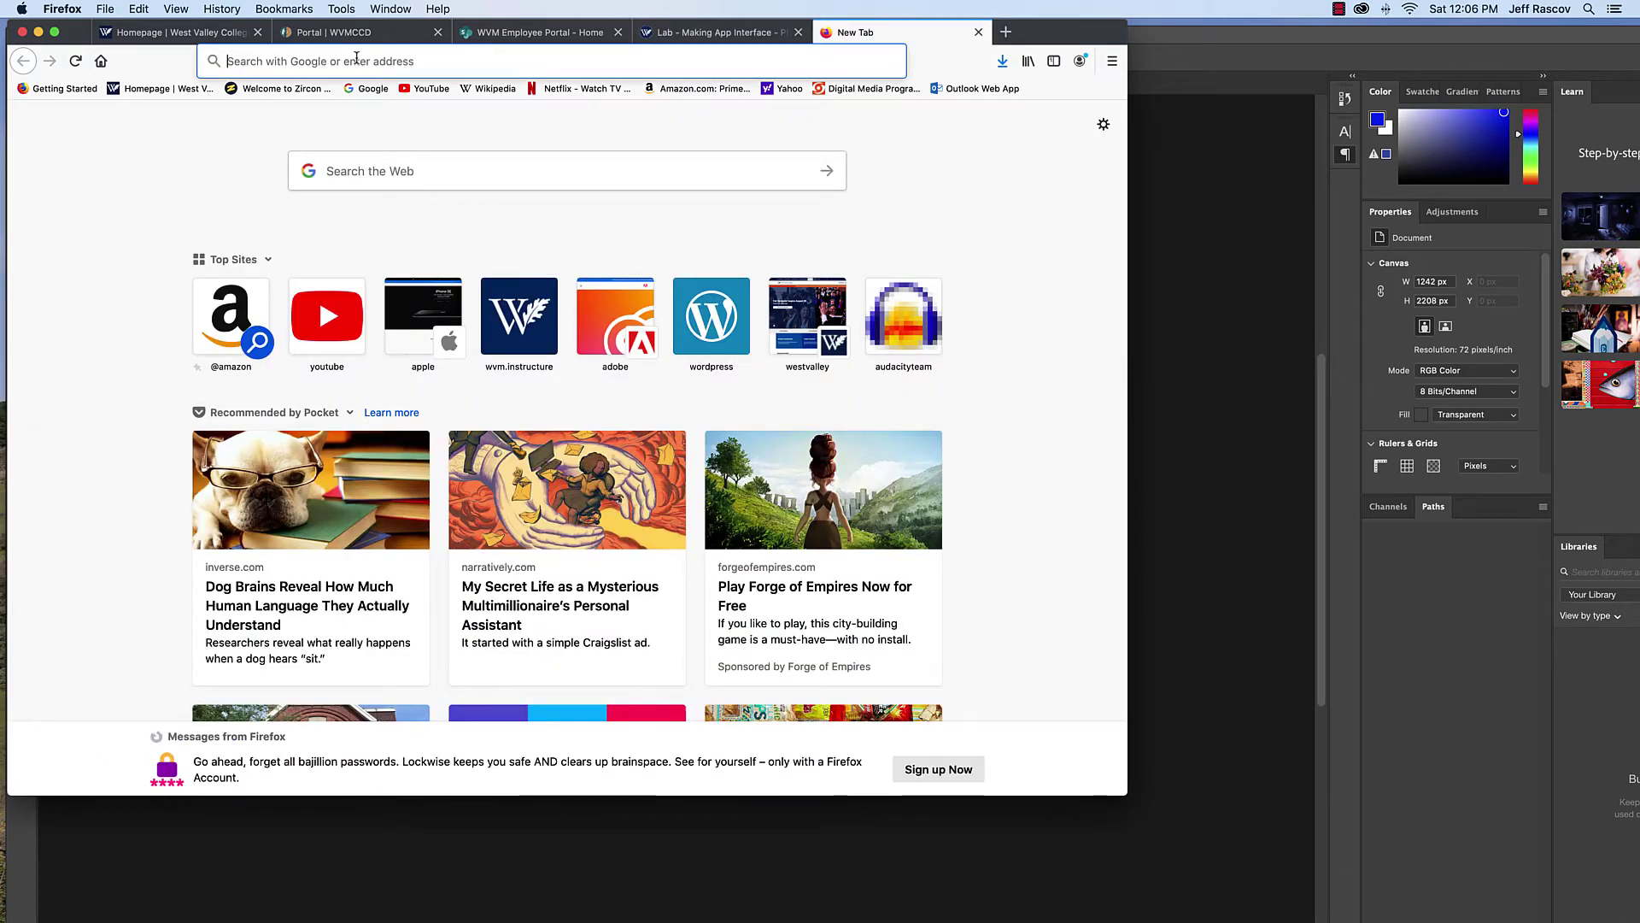
text(theno)
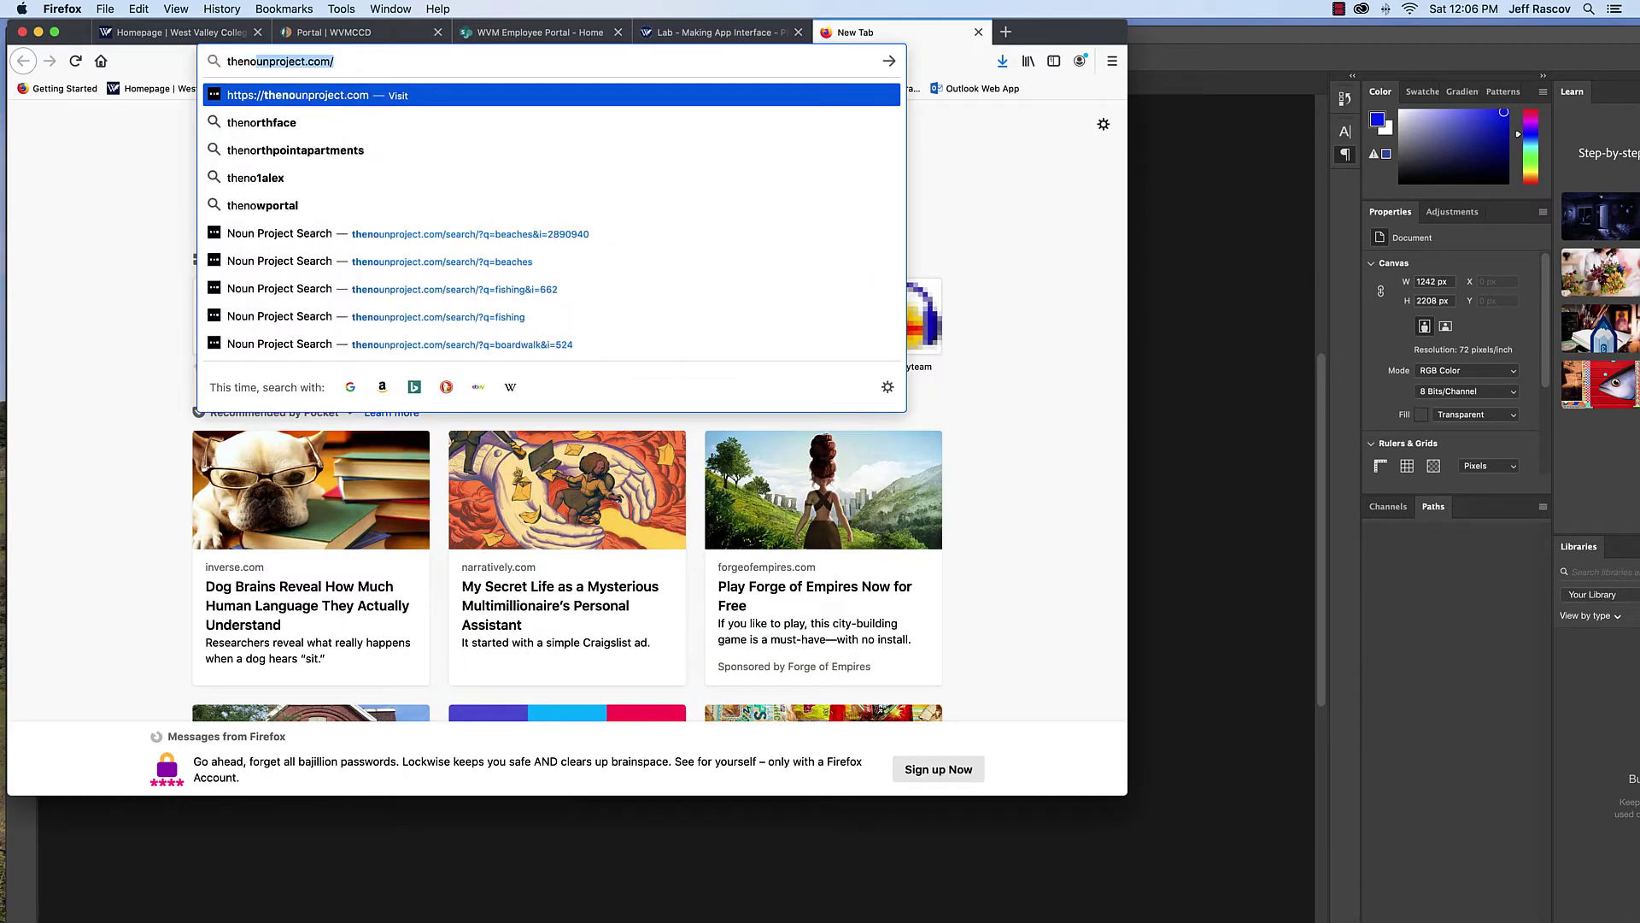
text(unproject)
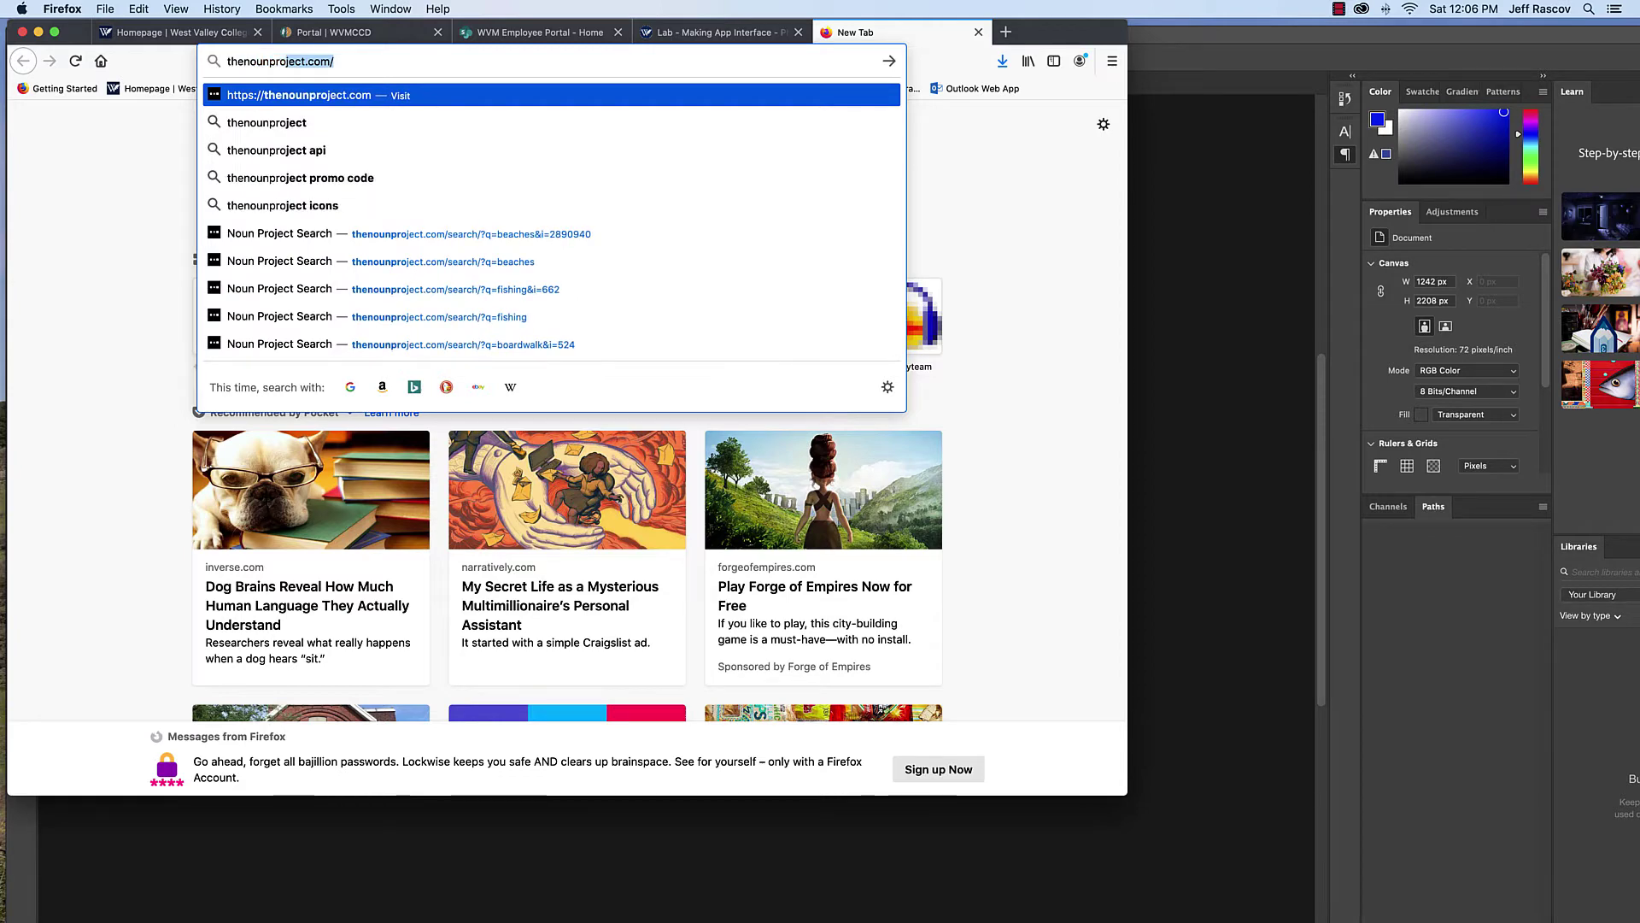
text(.co)
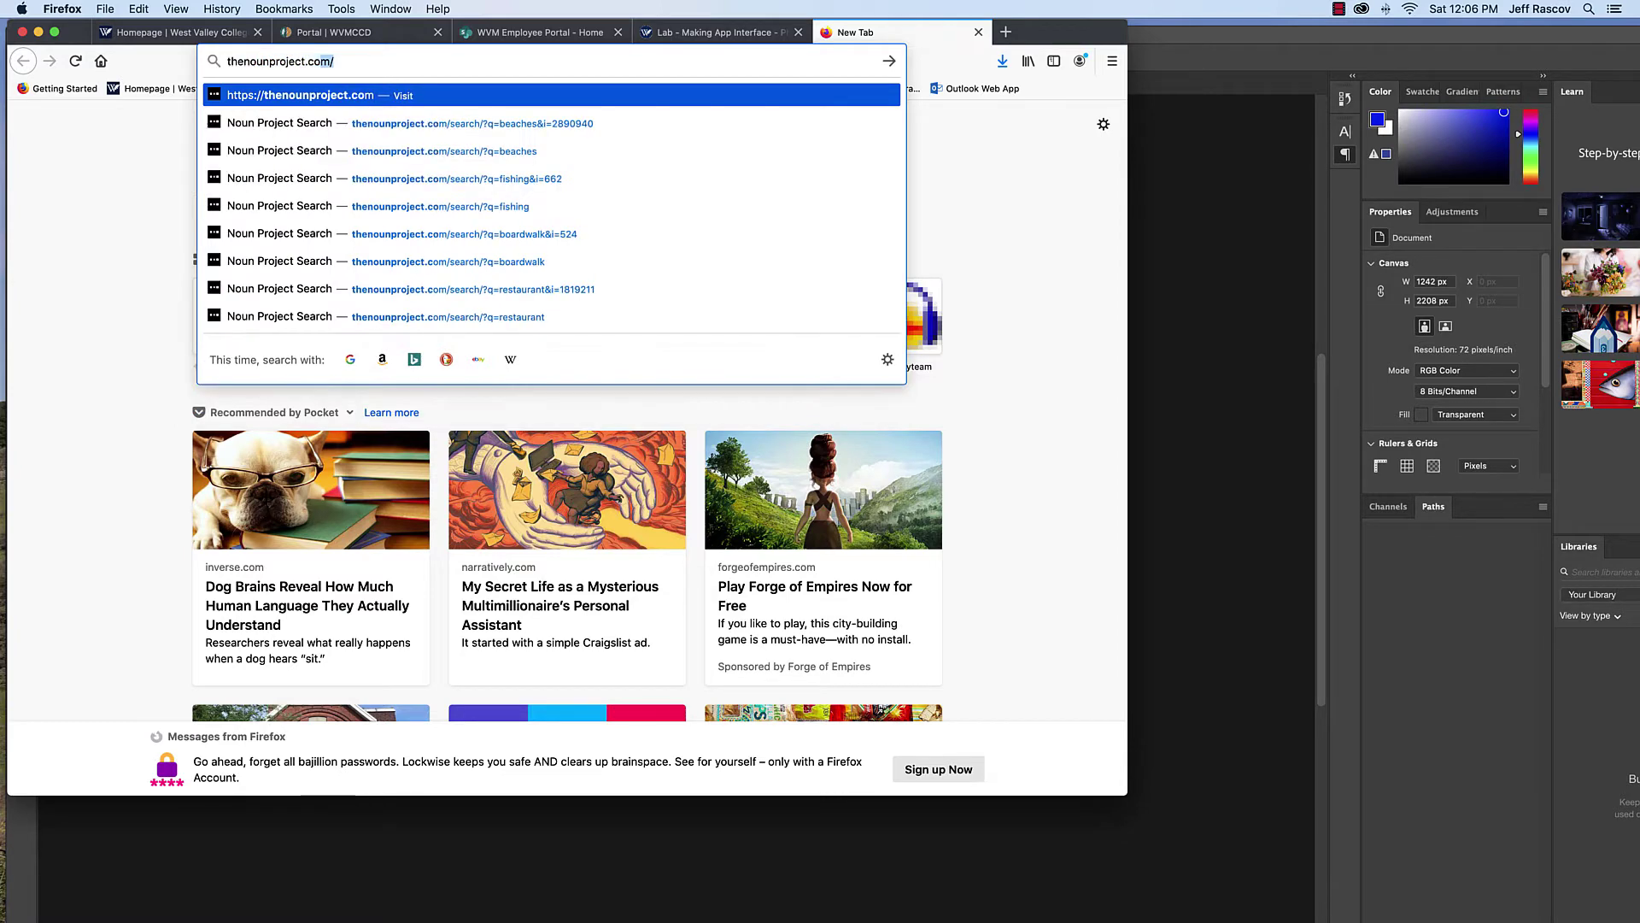
key(Return)
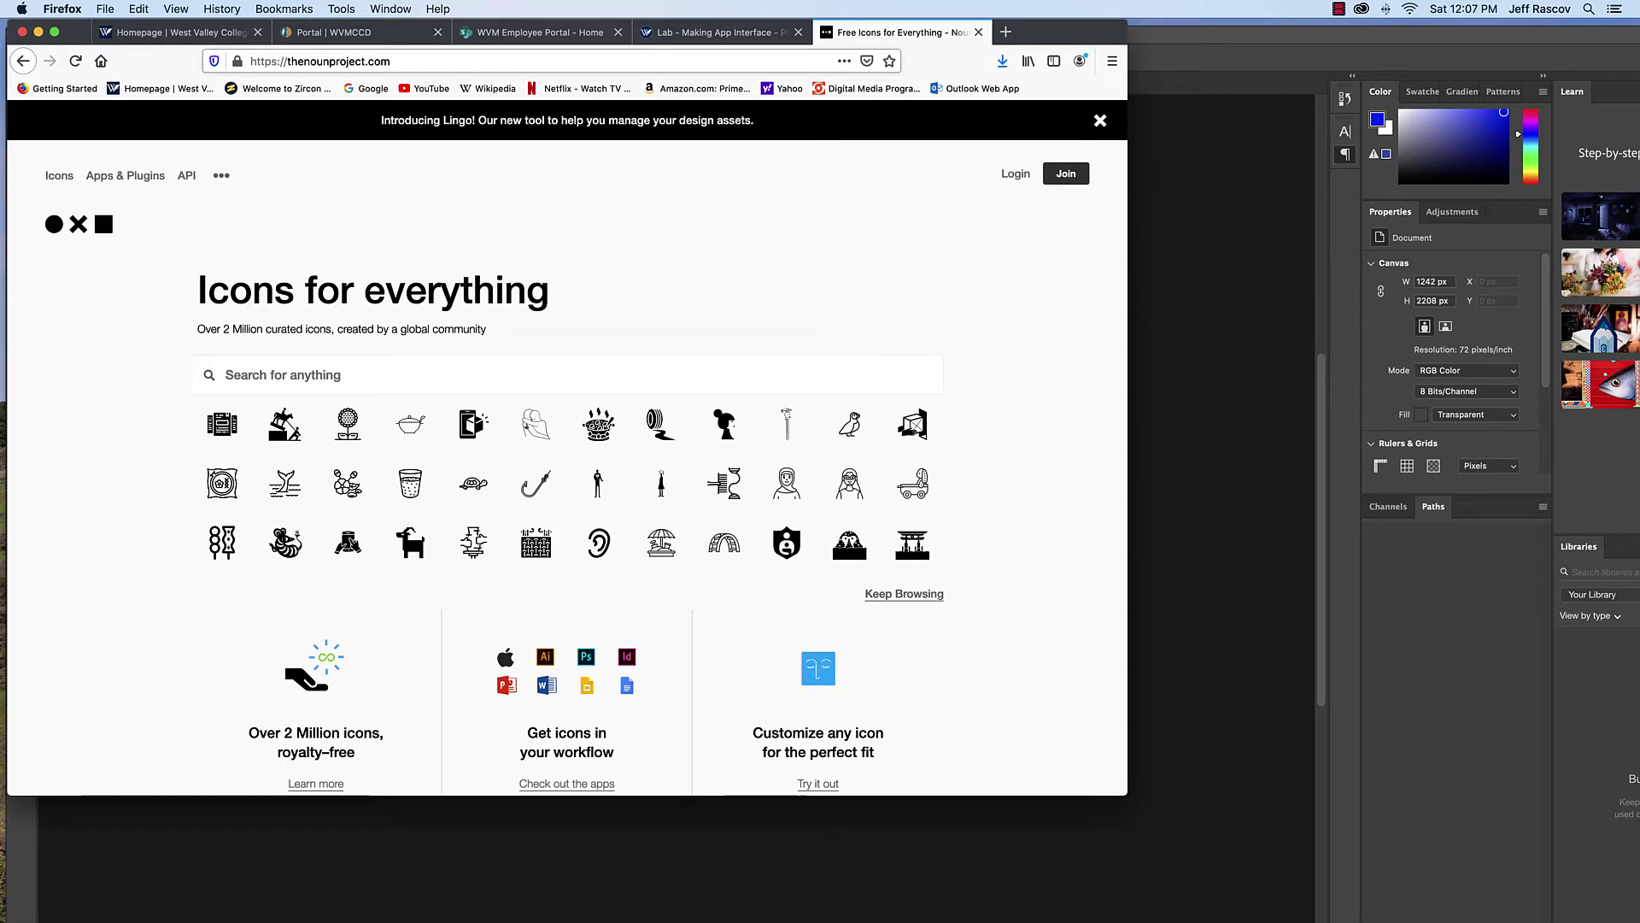
Step: Consult the Word assignment document for the required navigation buttons, and search the Noun Project in Firefox for "home"
click(381, 377)
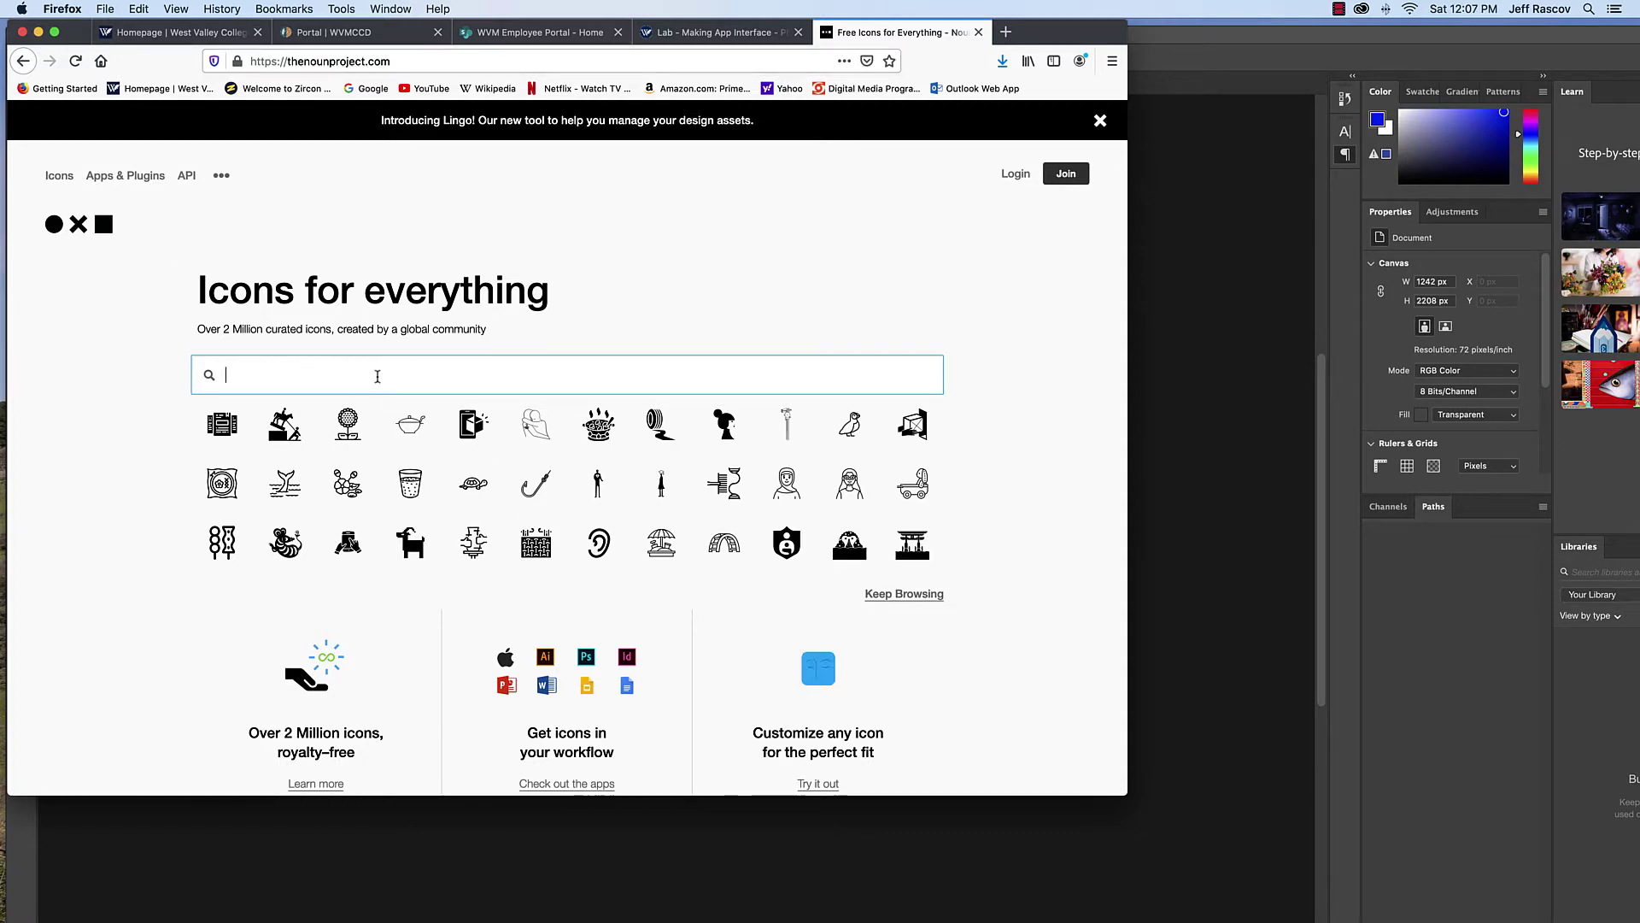
mouse_move(1067, 920)
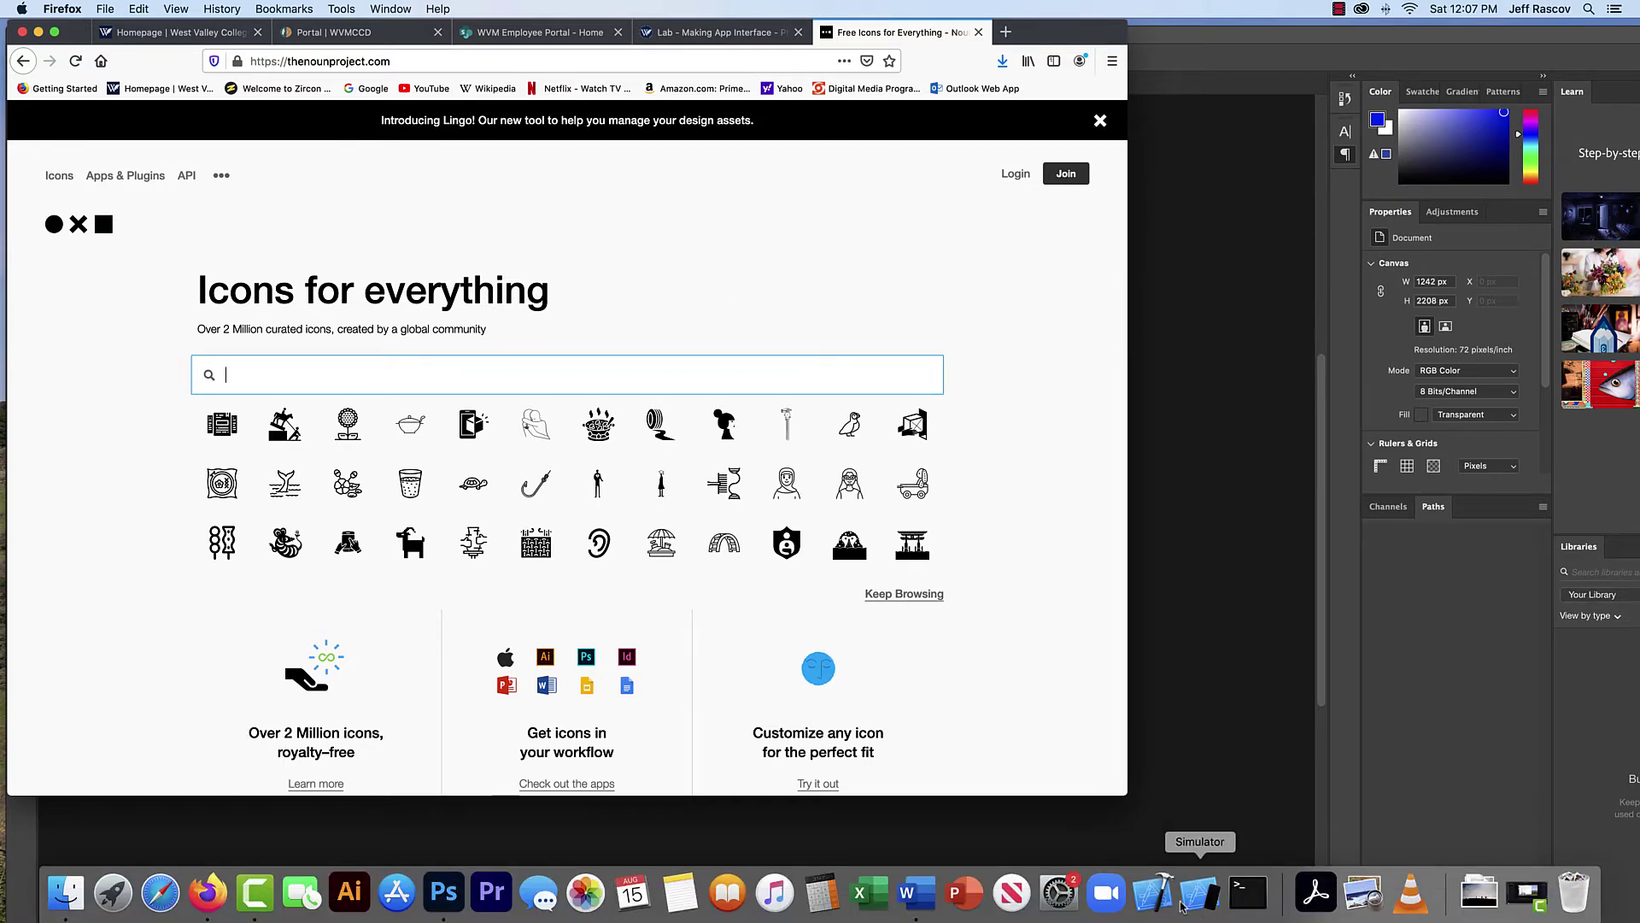
click(929, 904)
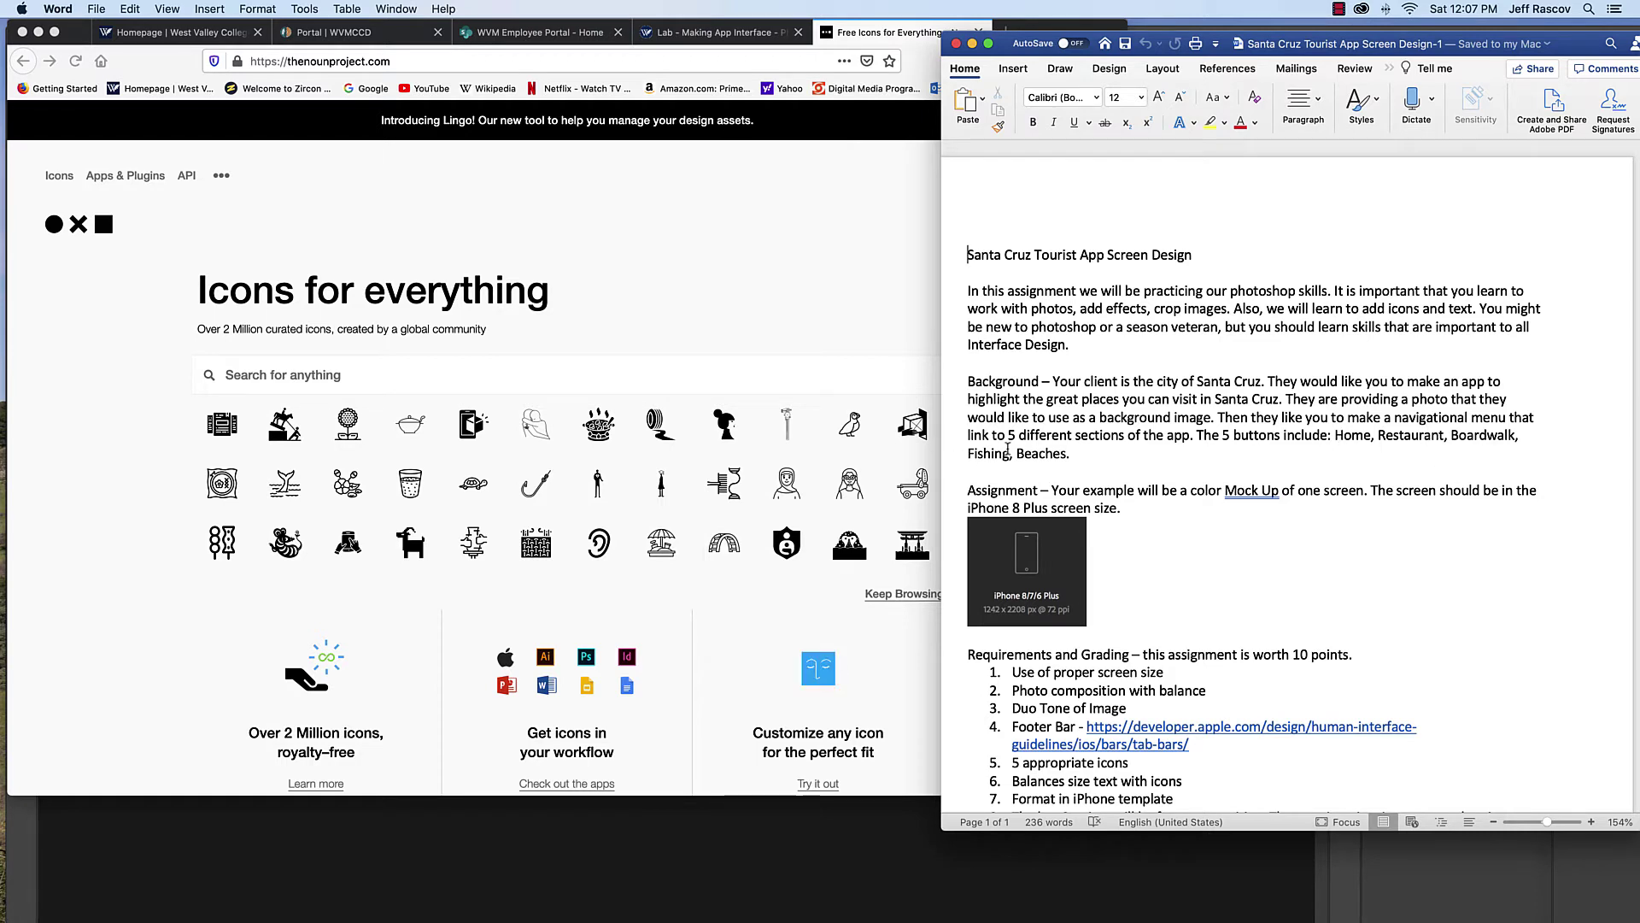
click(363, 374)
text(home)
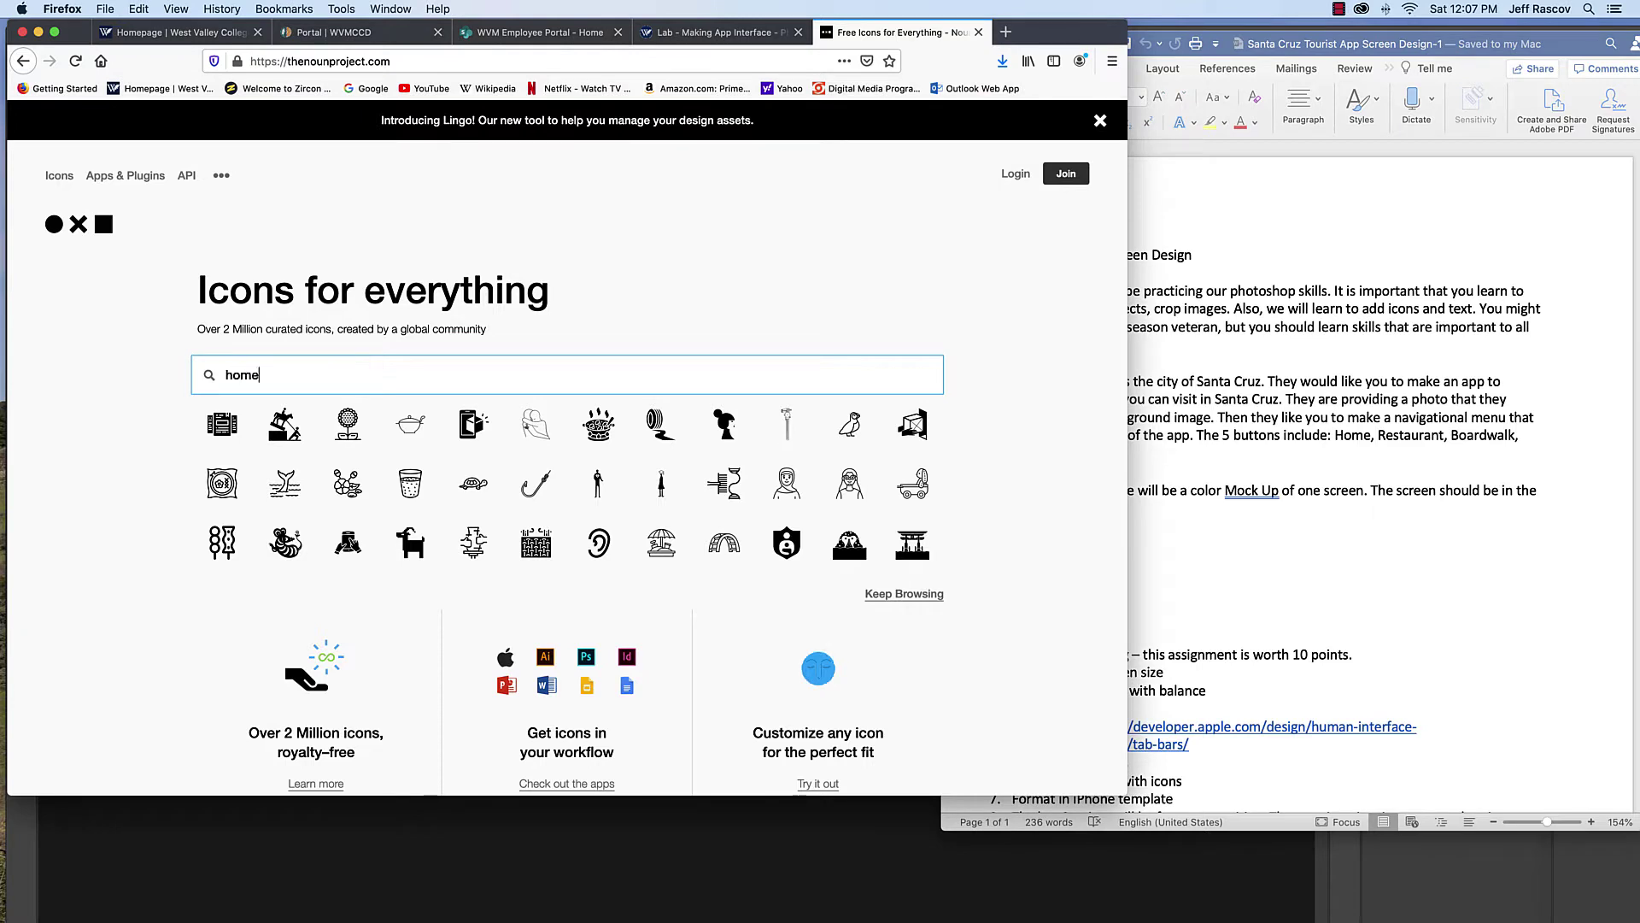
key(Return)
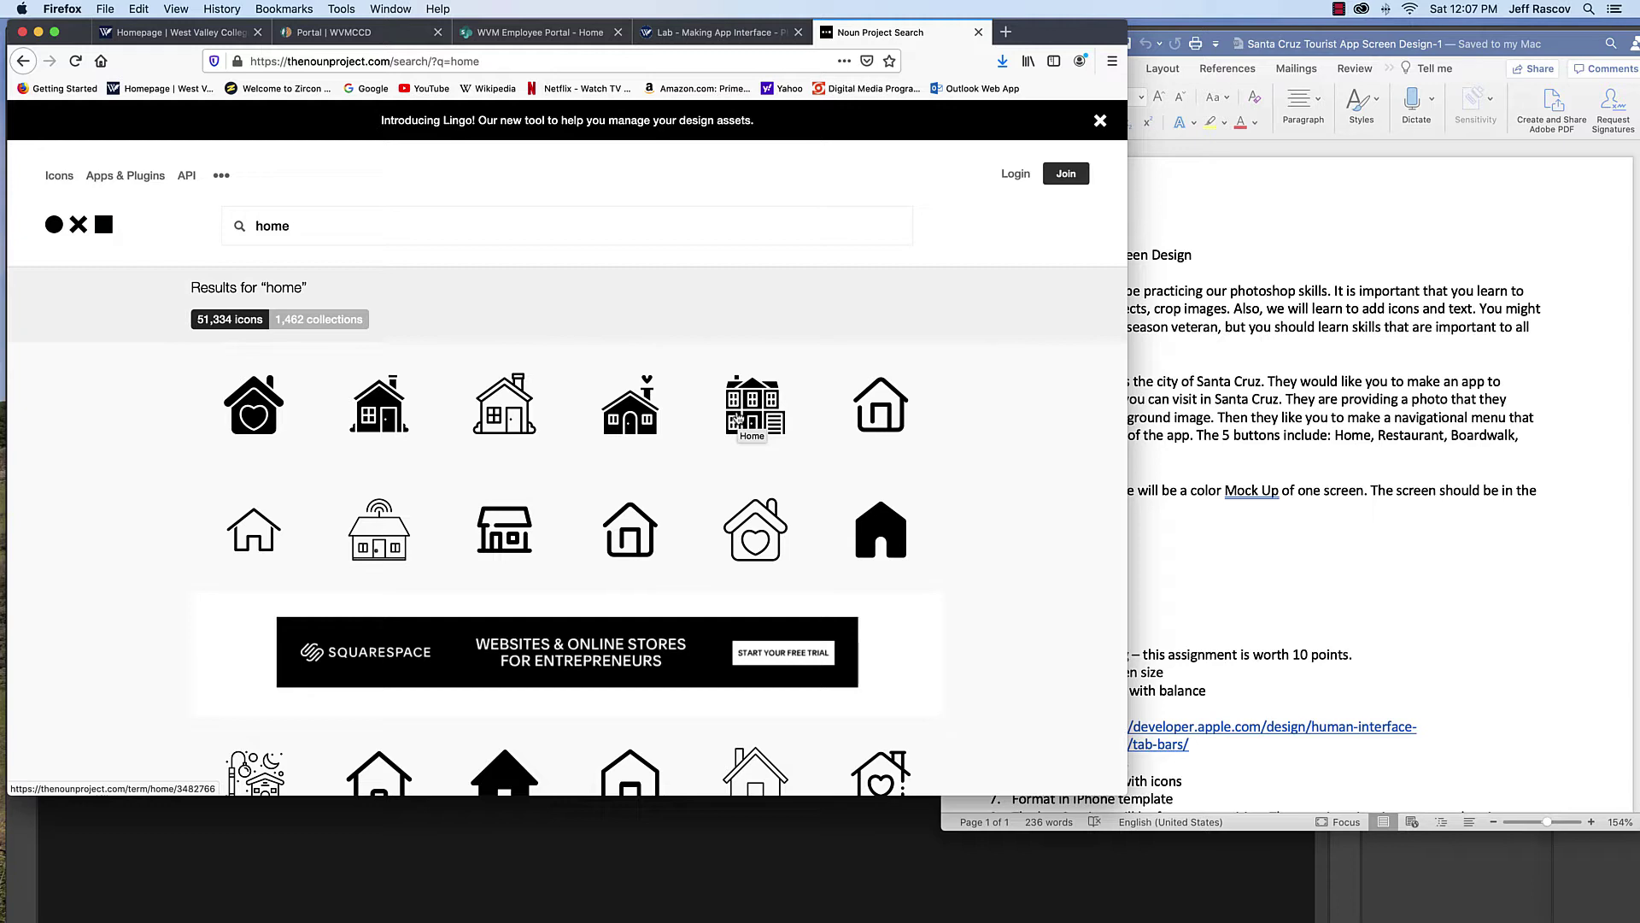
Step: Browse the home icon results and open the solid black house with a chimney and separate roof line
scroll(738, 417, down, 5)
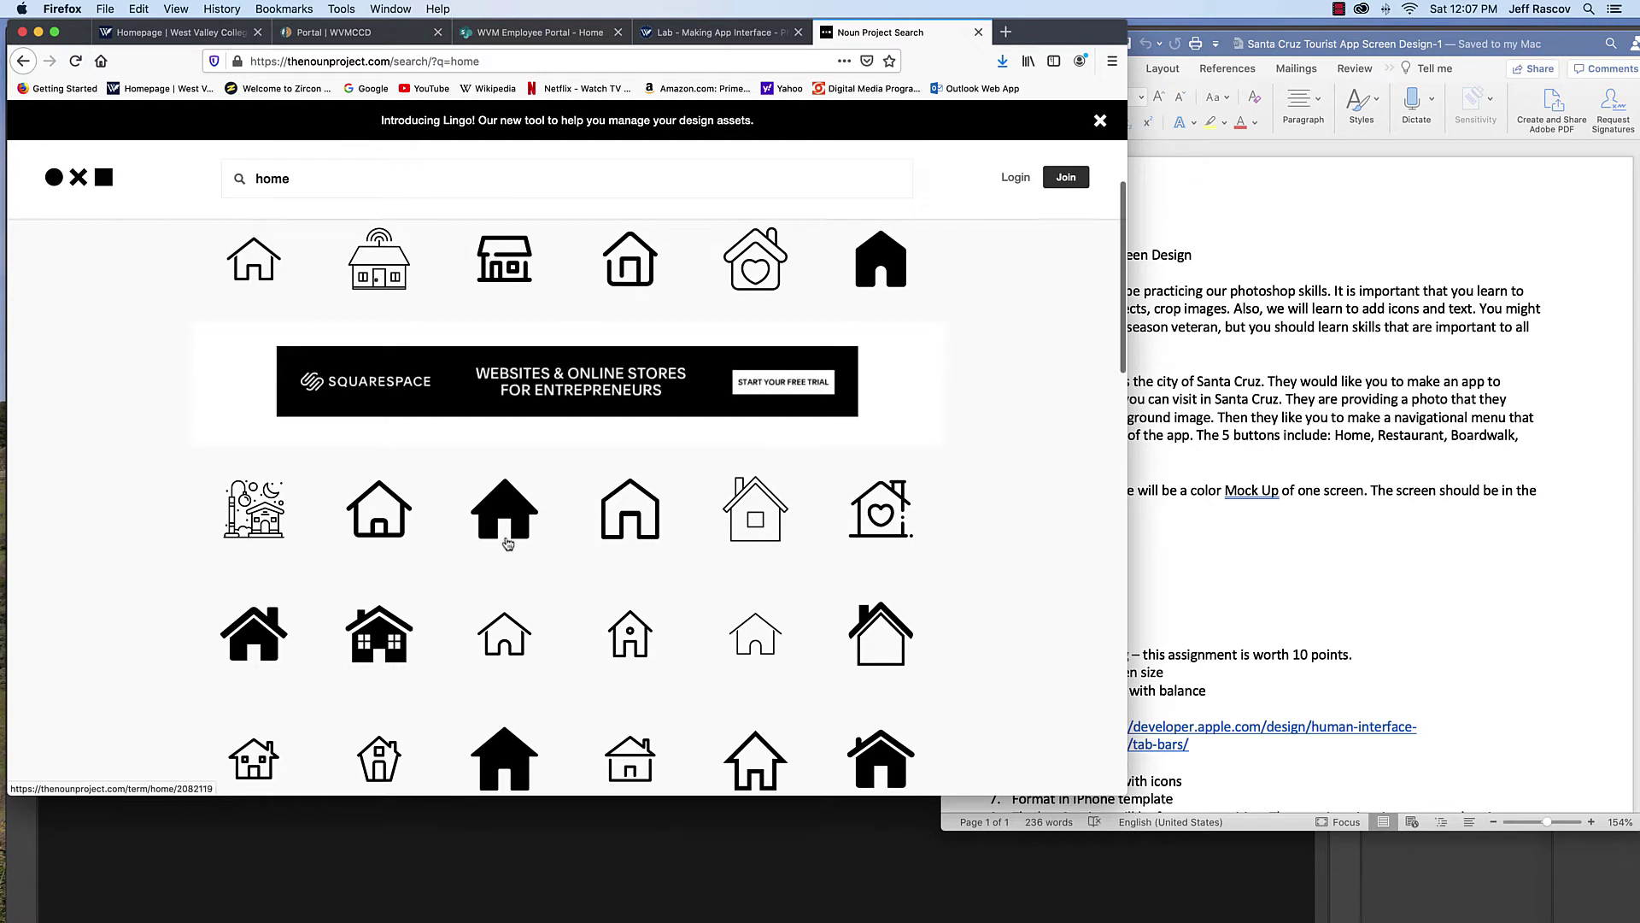
scroll(523, 519, down, 3)
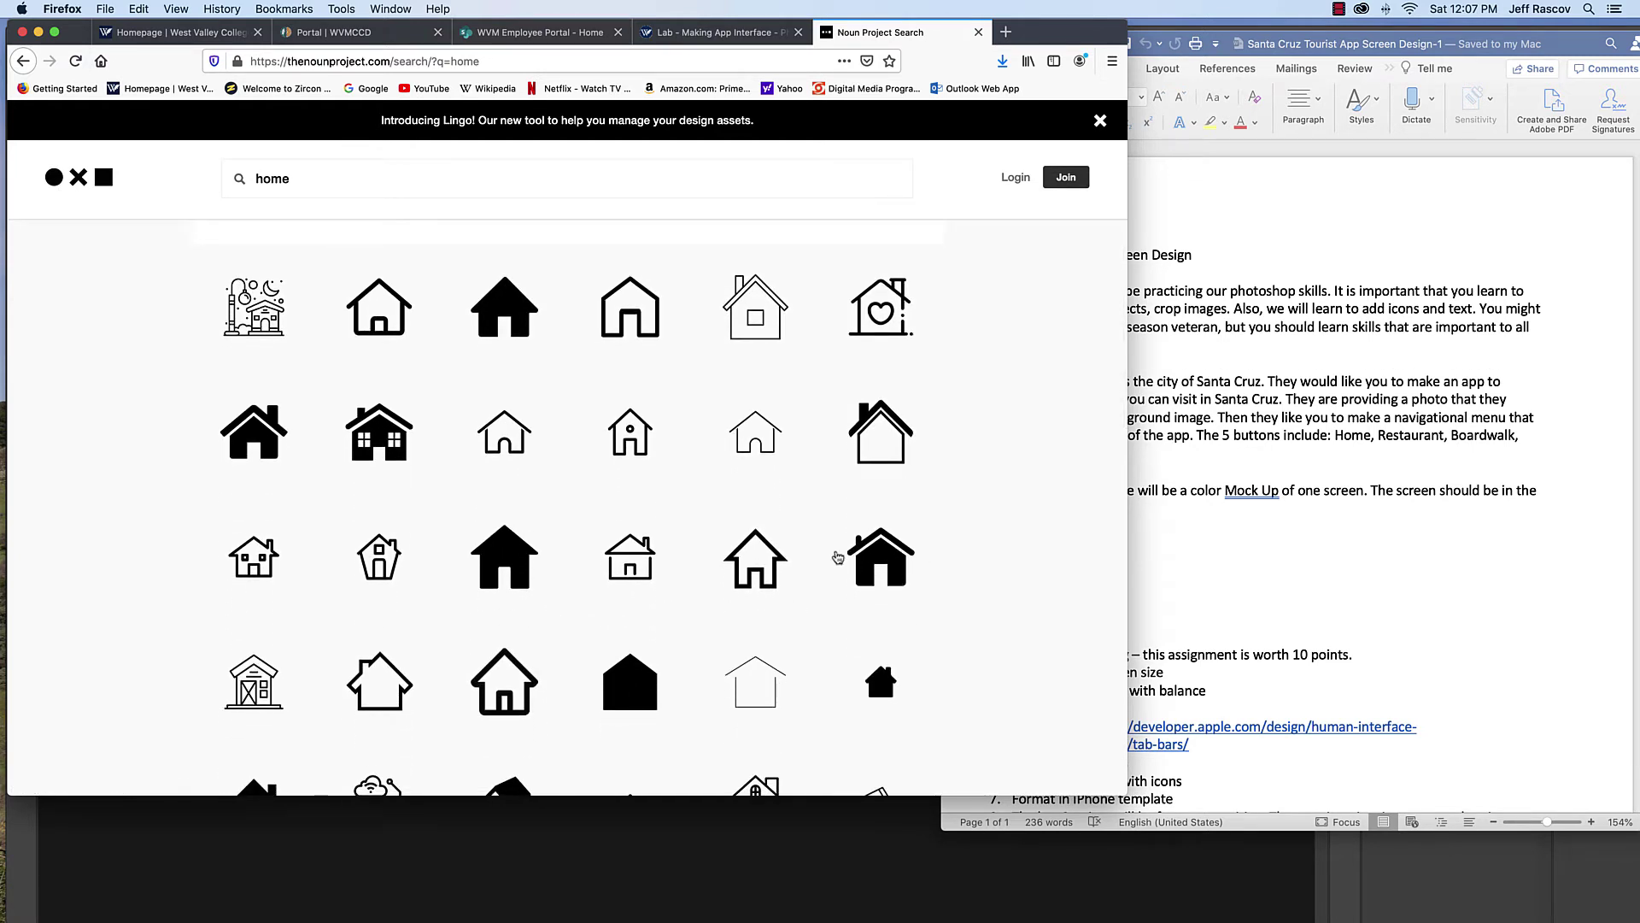
scroll(915, 574, down, 1)
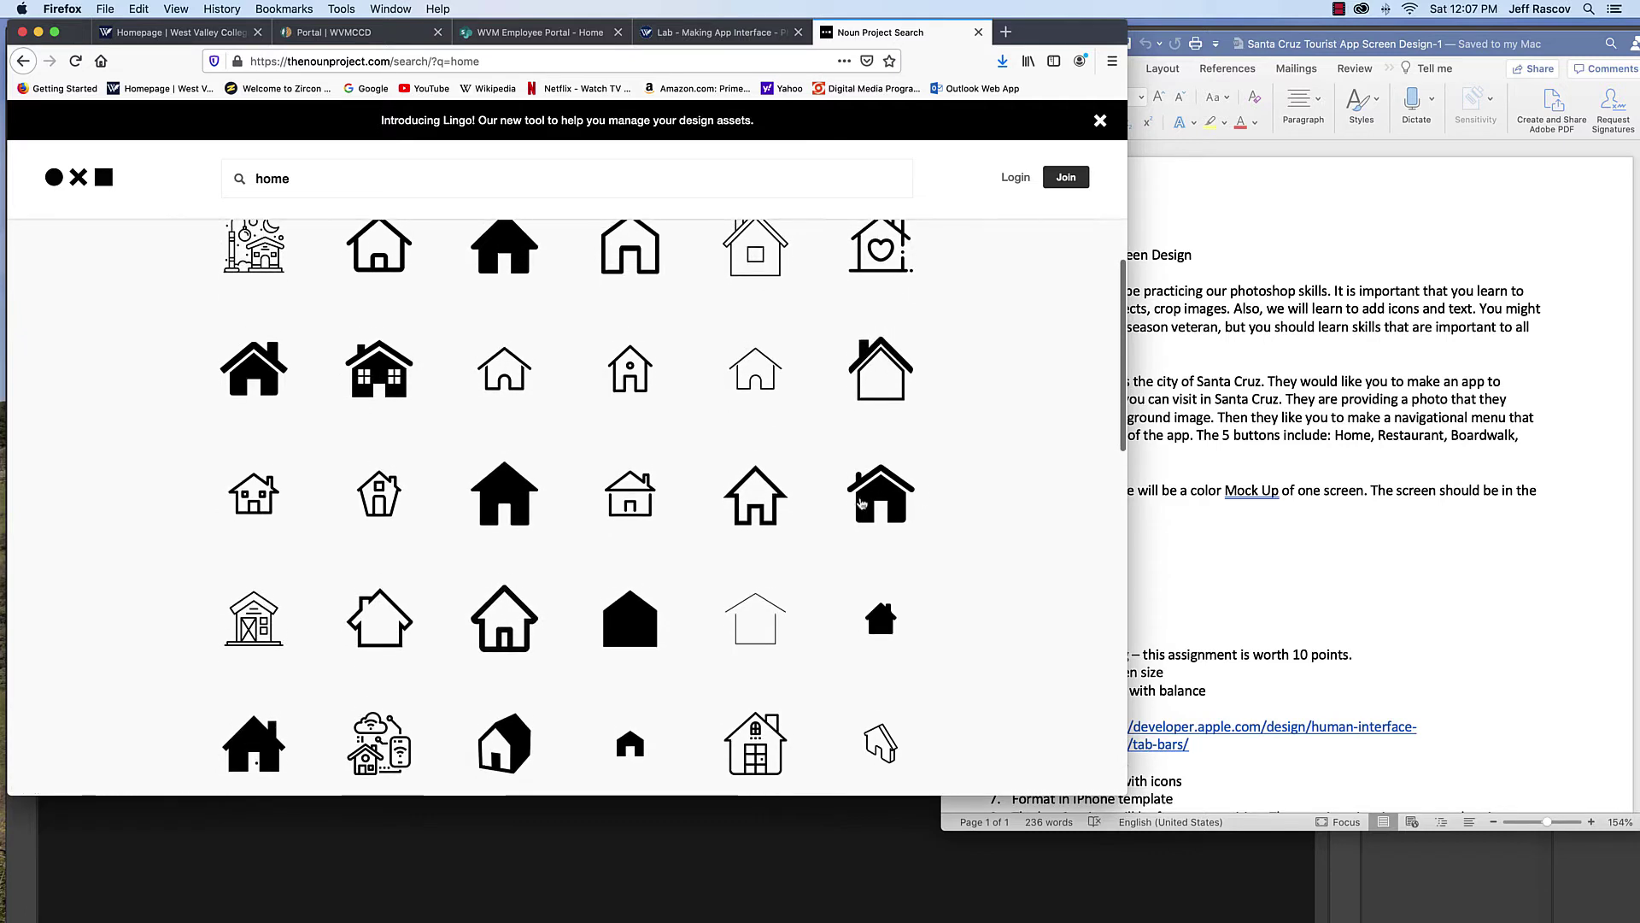
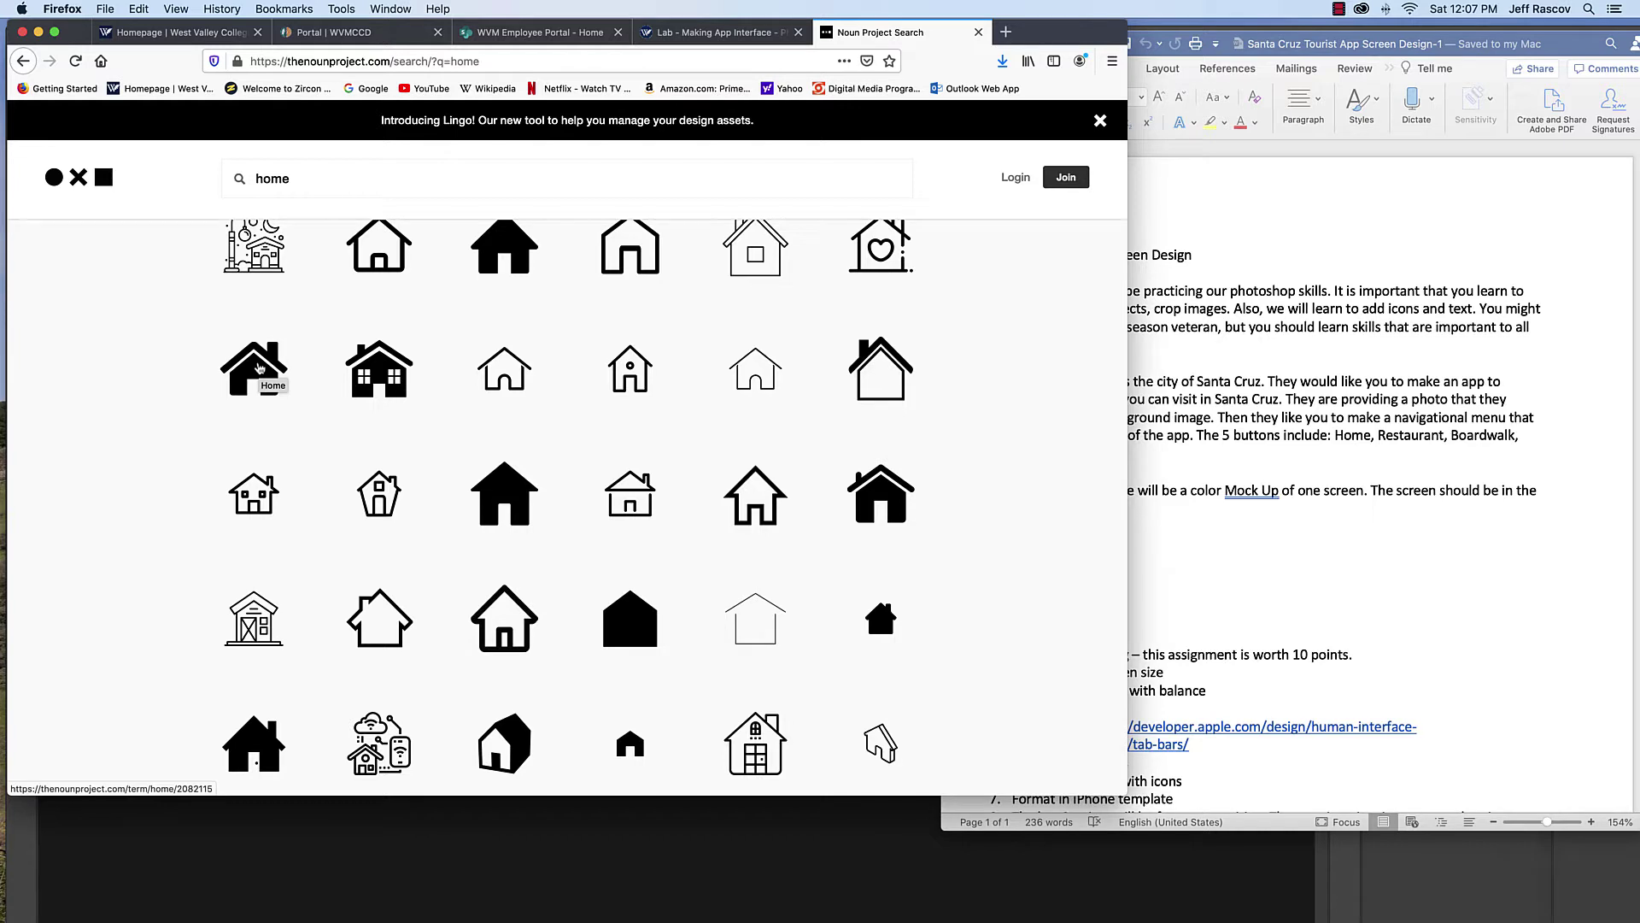
click(260, 368)
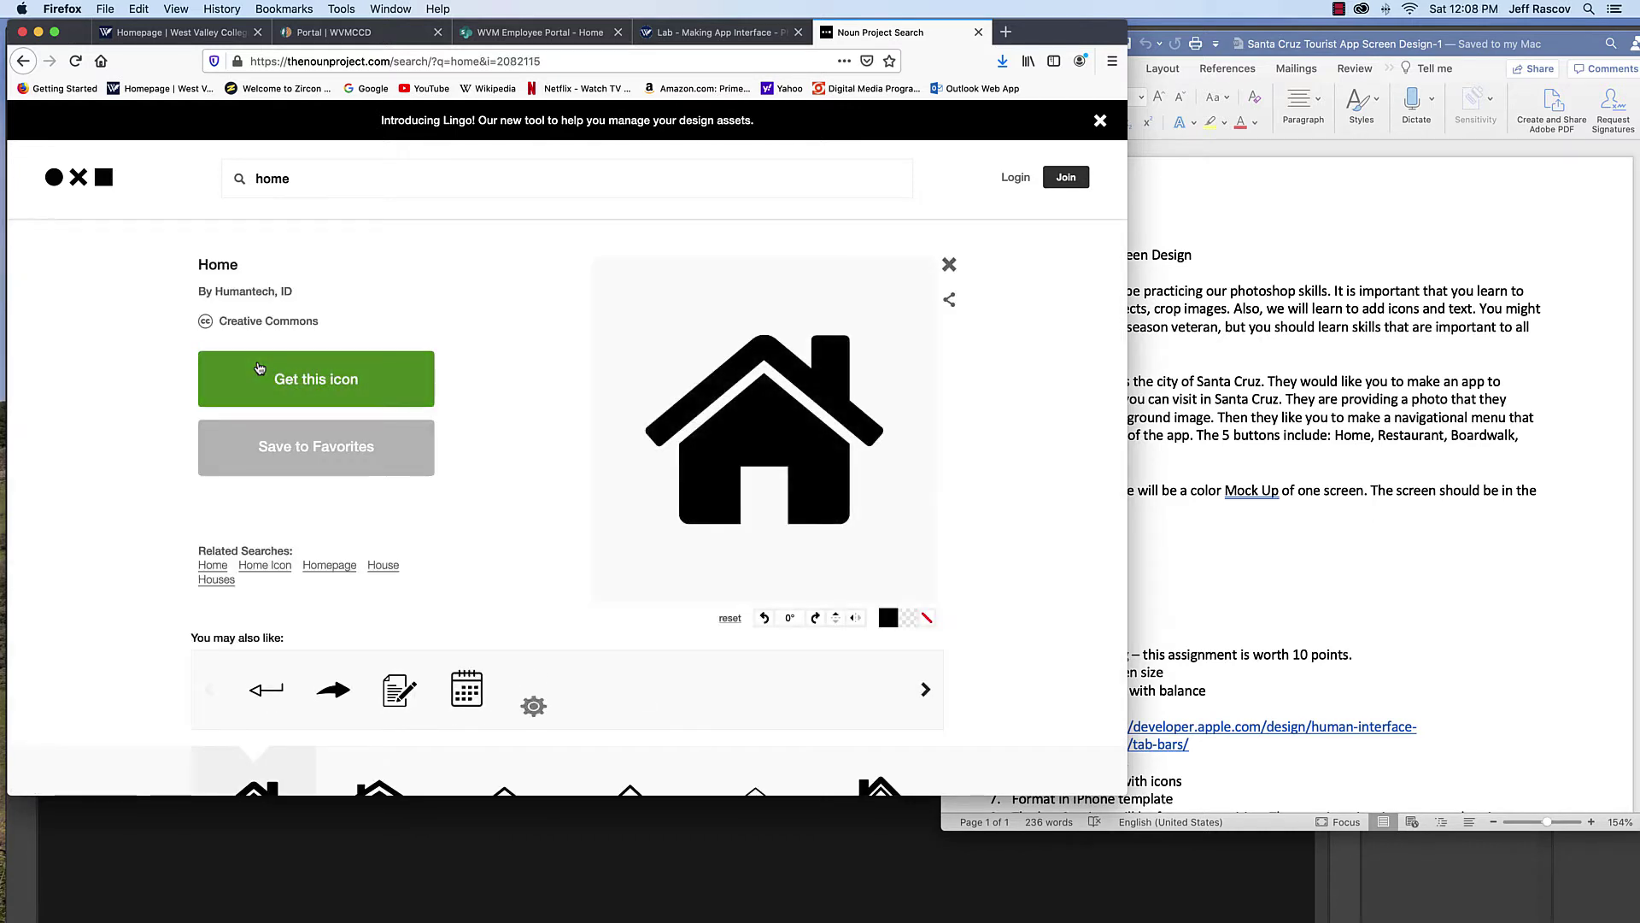
Step: Try to get the house icon, return to its page, and capture a screenshot of just the house image
click(377, 381)
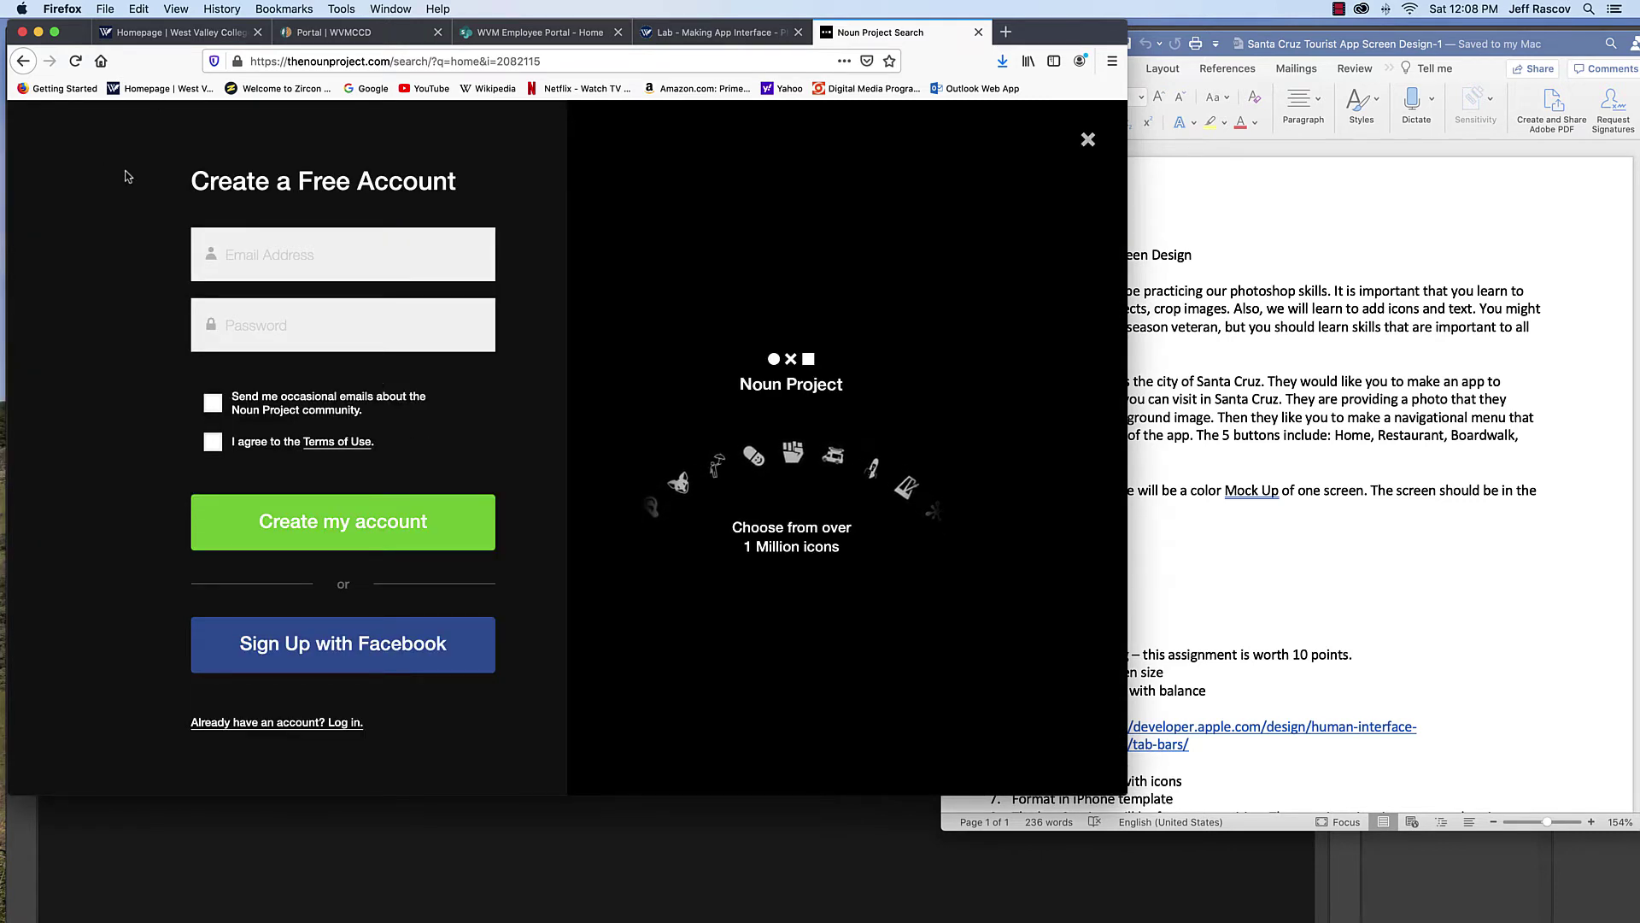
click(25, 62)
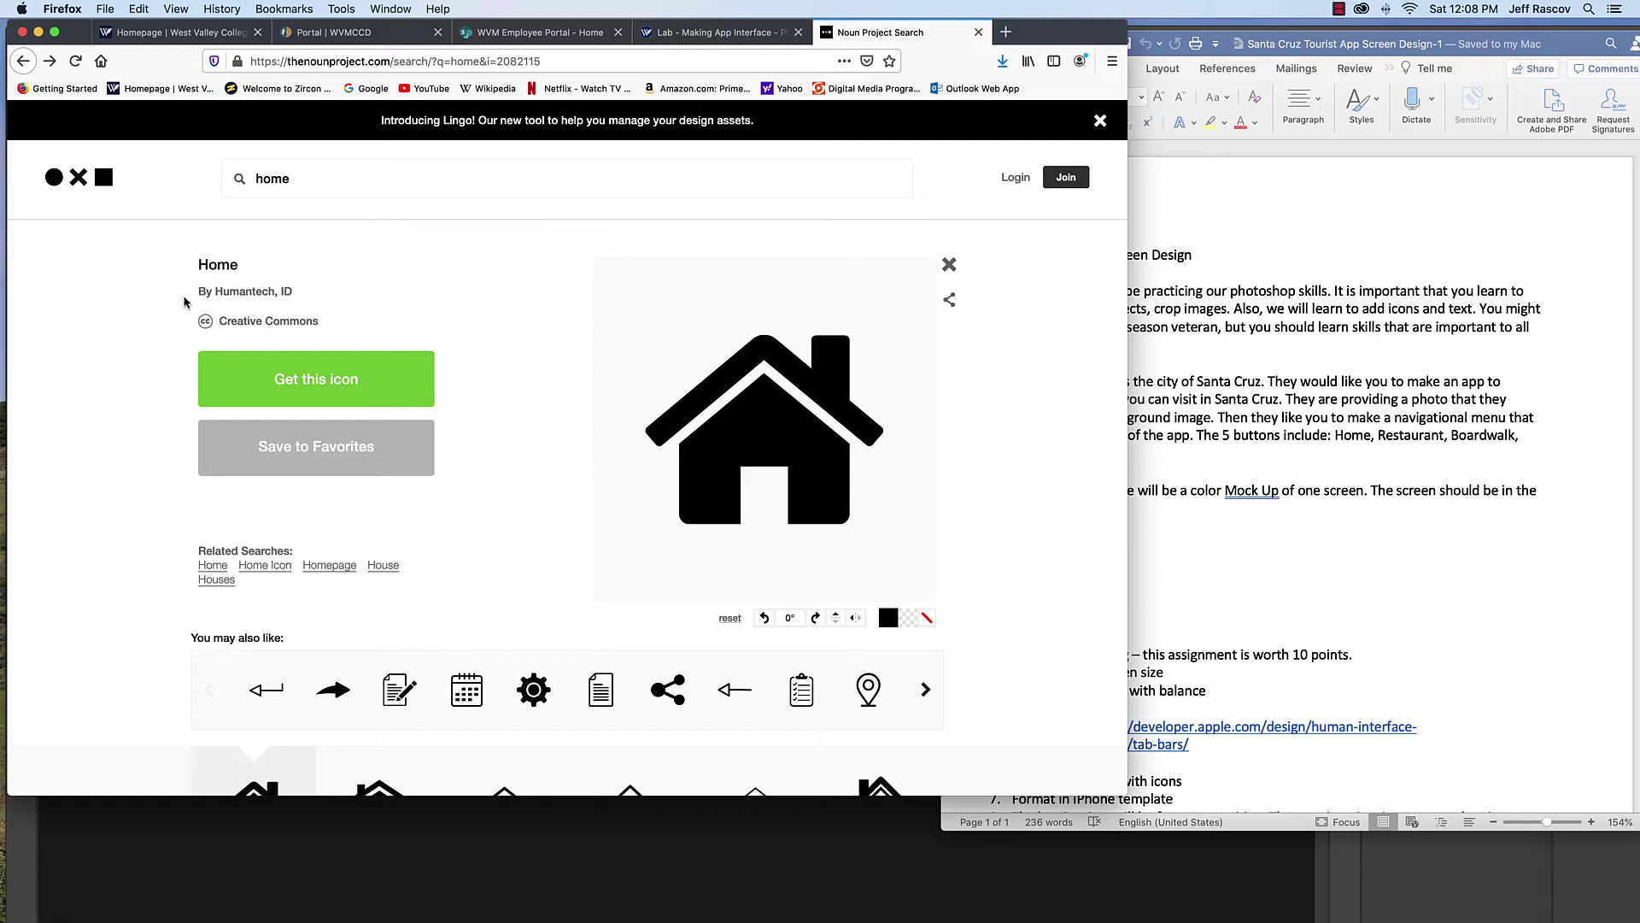
key(super+shift+4)
drag(636, 308, 896, 550)
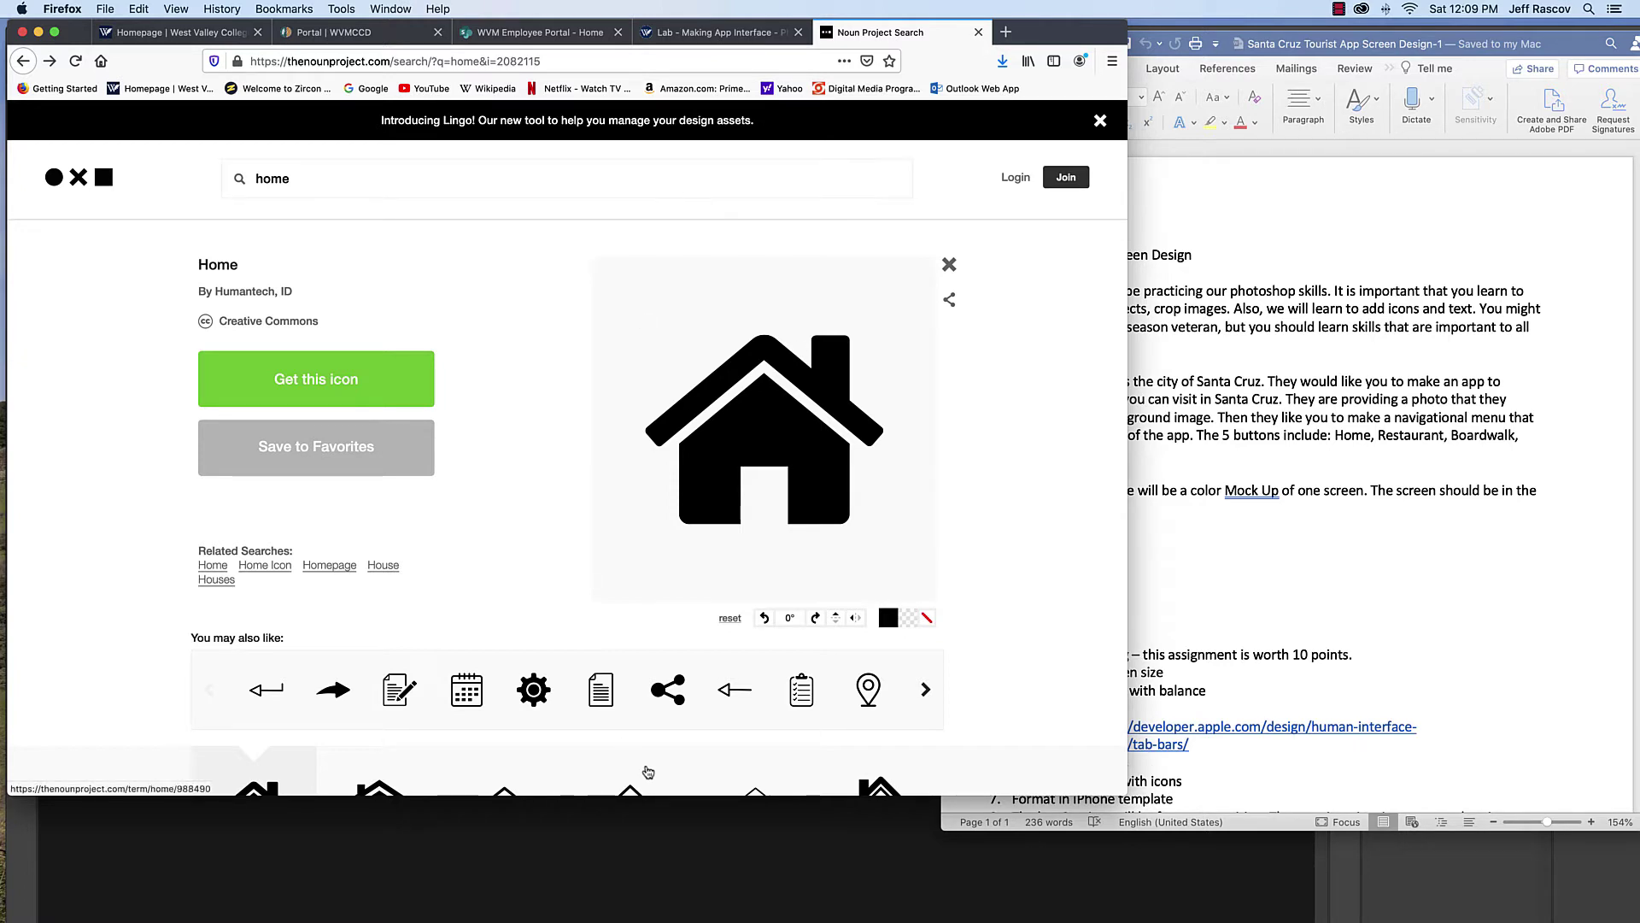
Step: Switch to Illustrator and create a new Letter print document with RGB Color mode
mouse_move(537, 919)
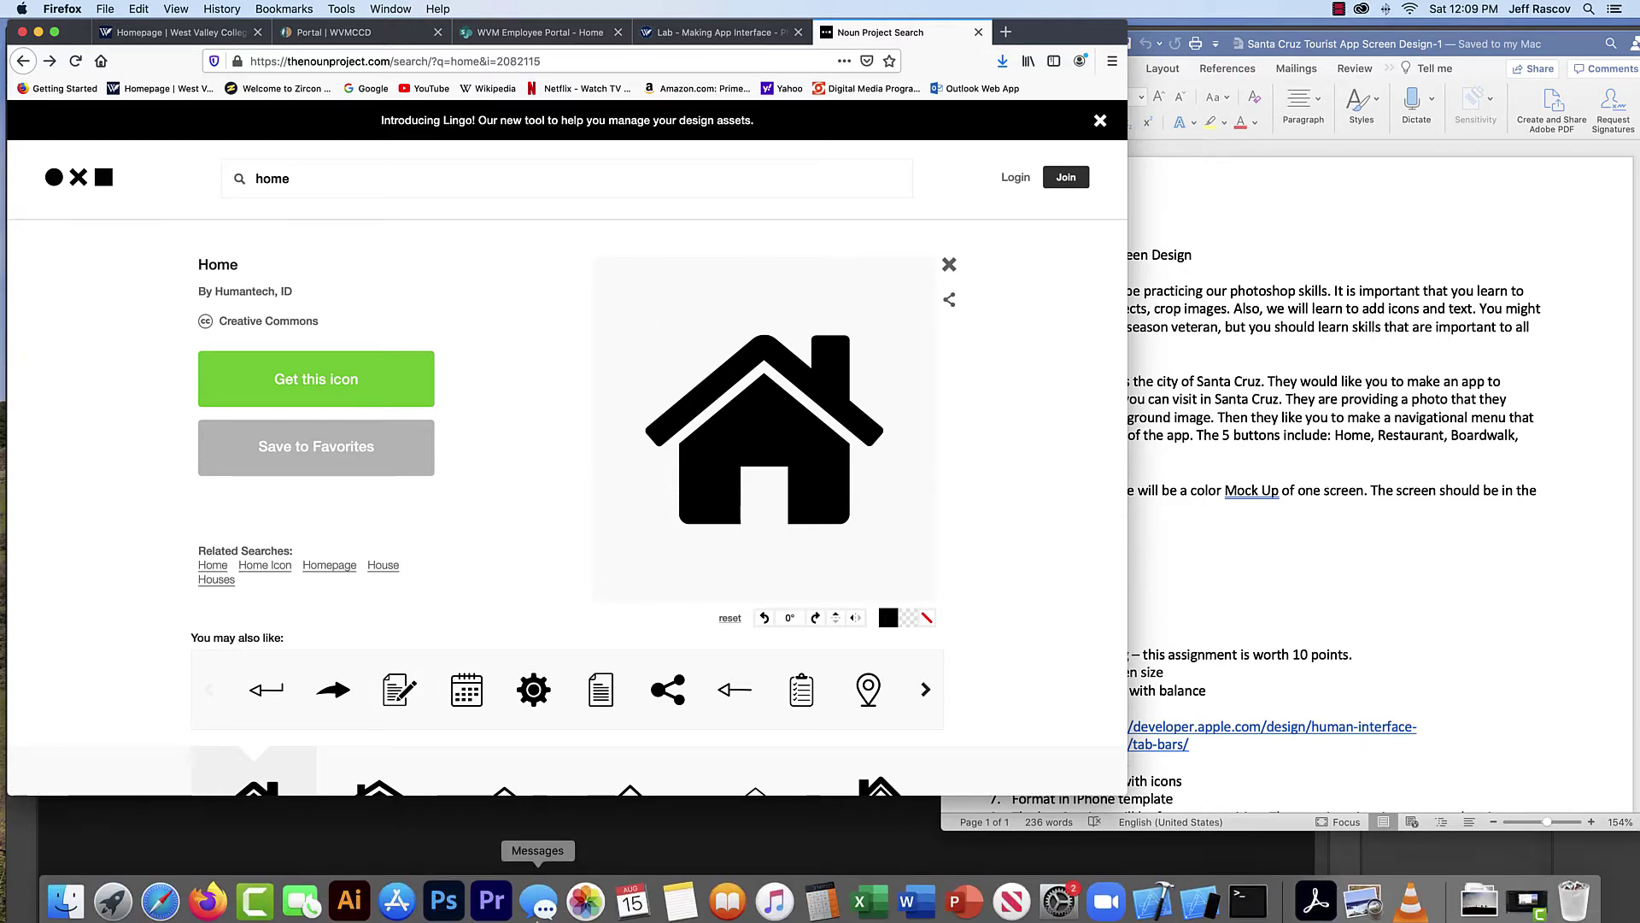
click(350, 897)
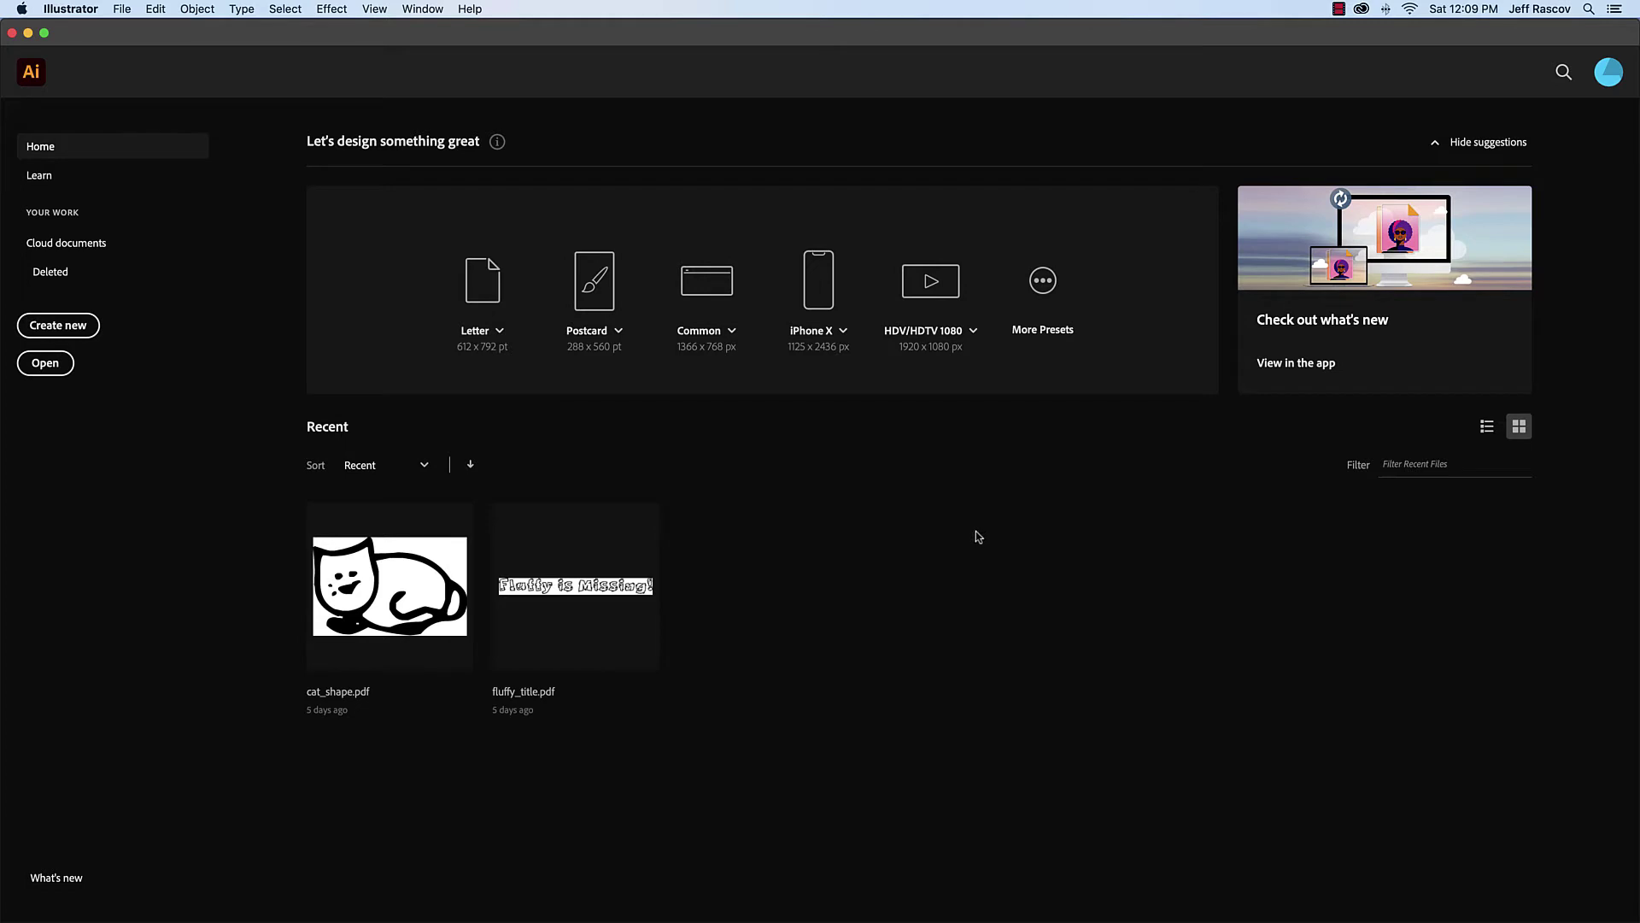
click(120, 9)
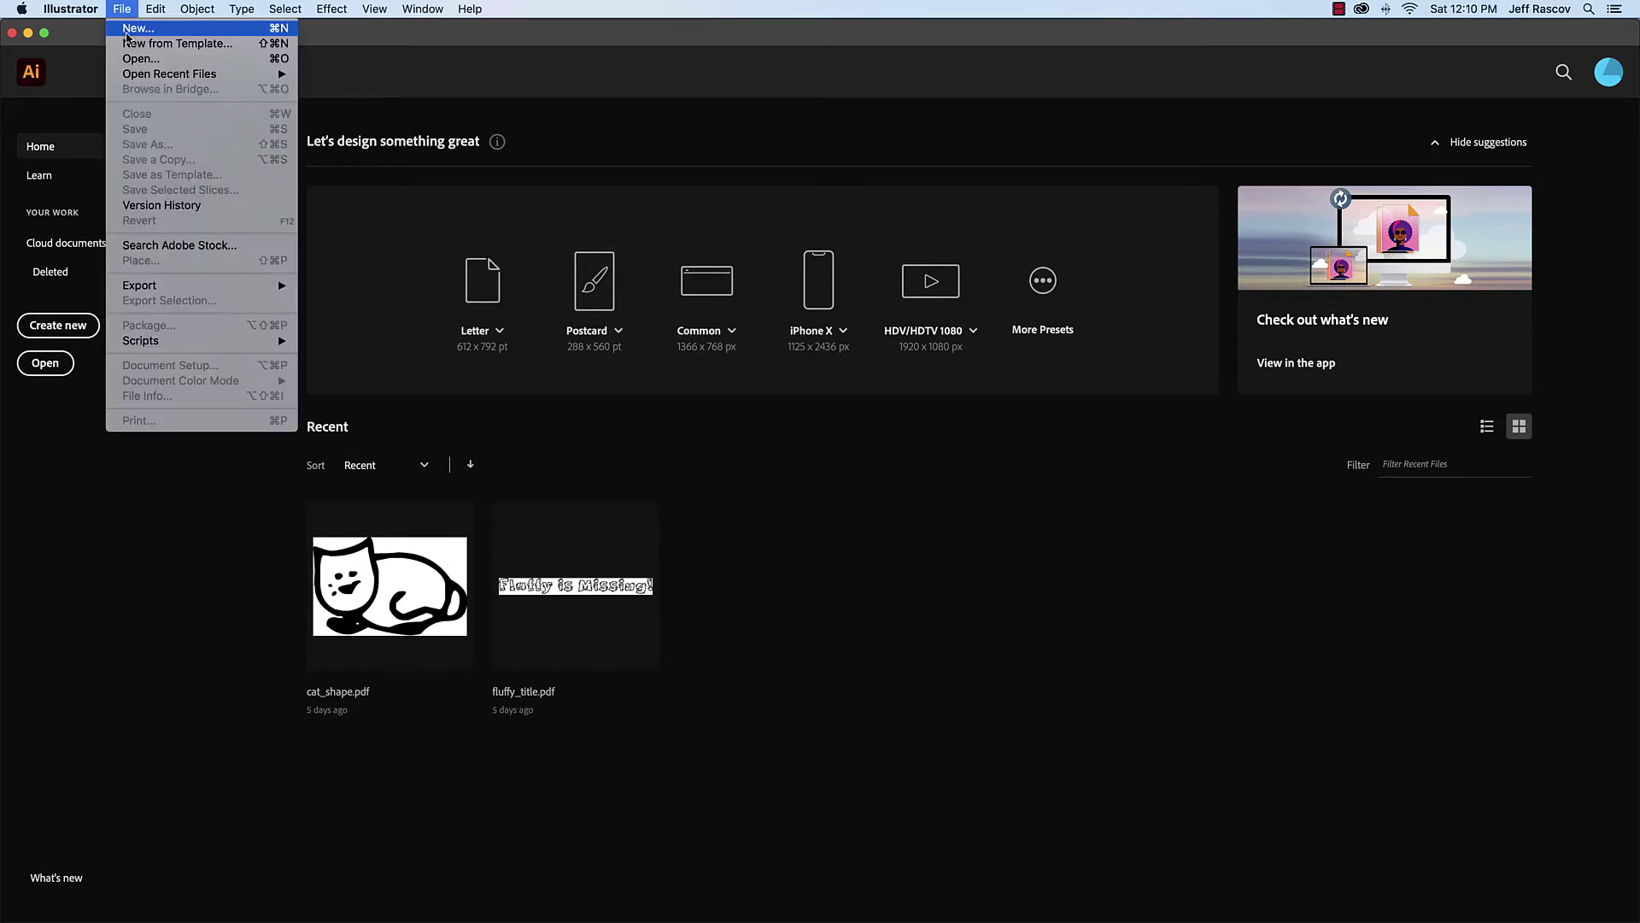
click(128, 29)
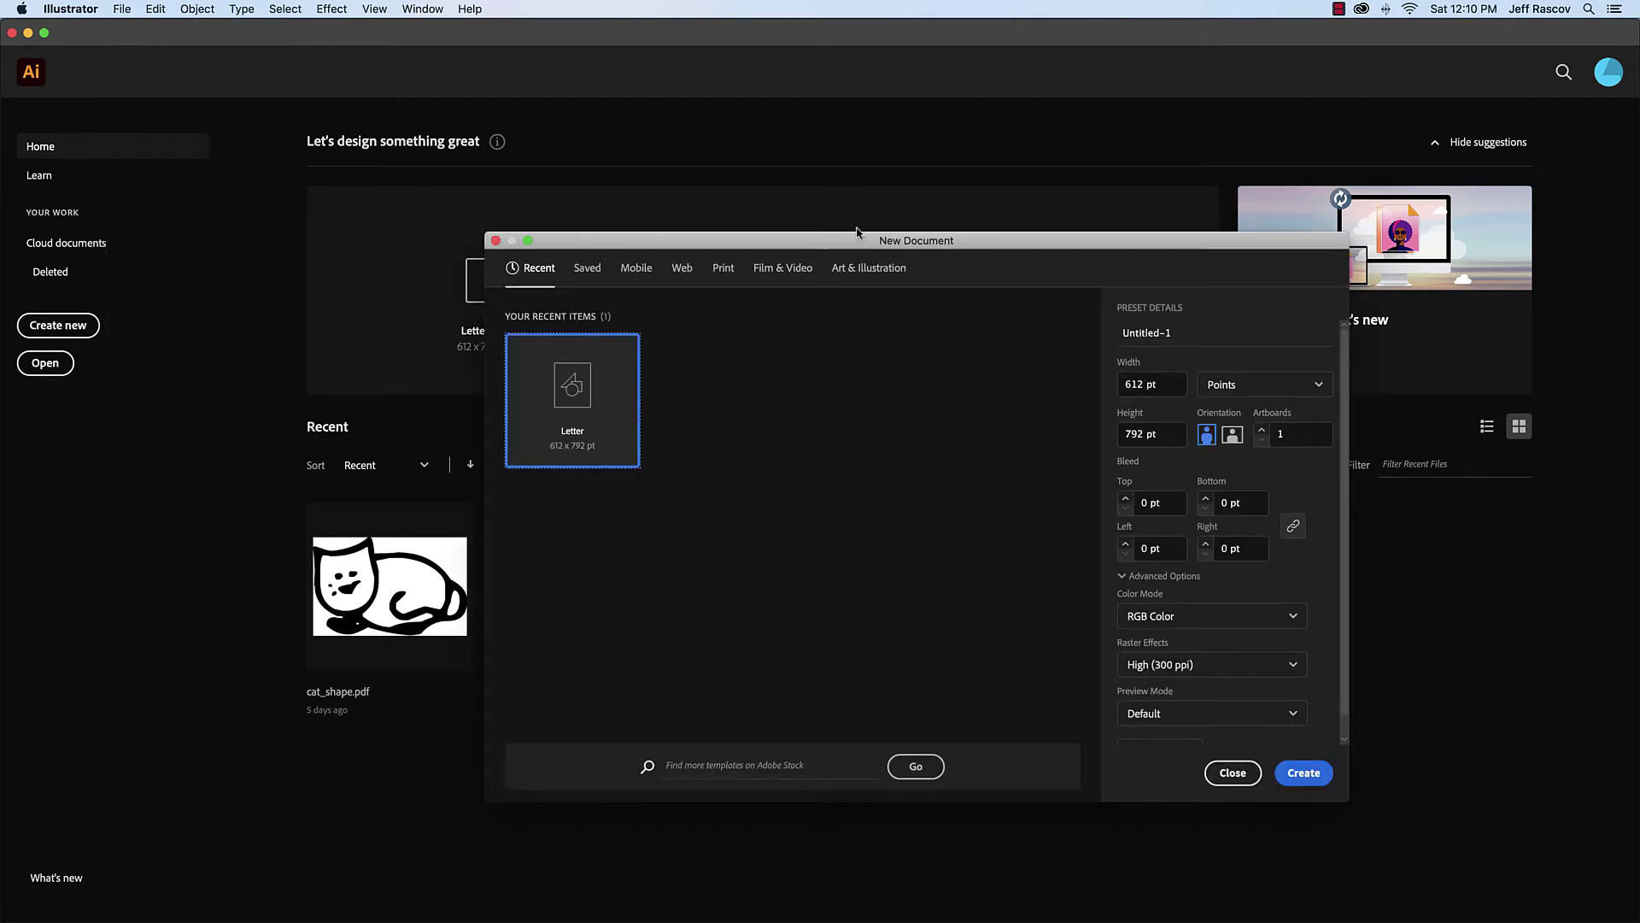
drag(808, 240, 596, 140)
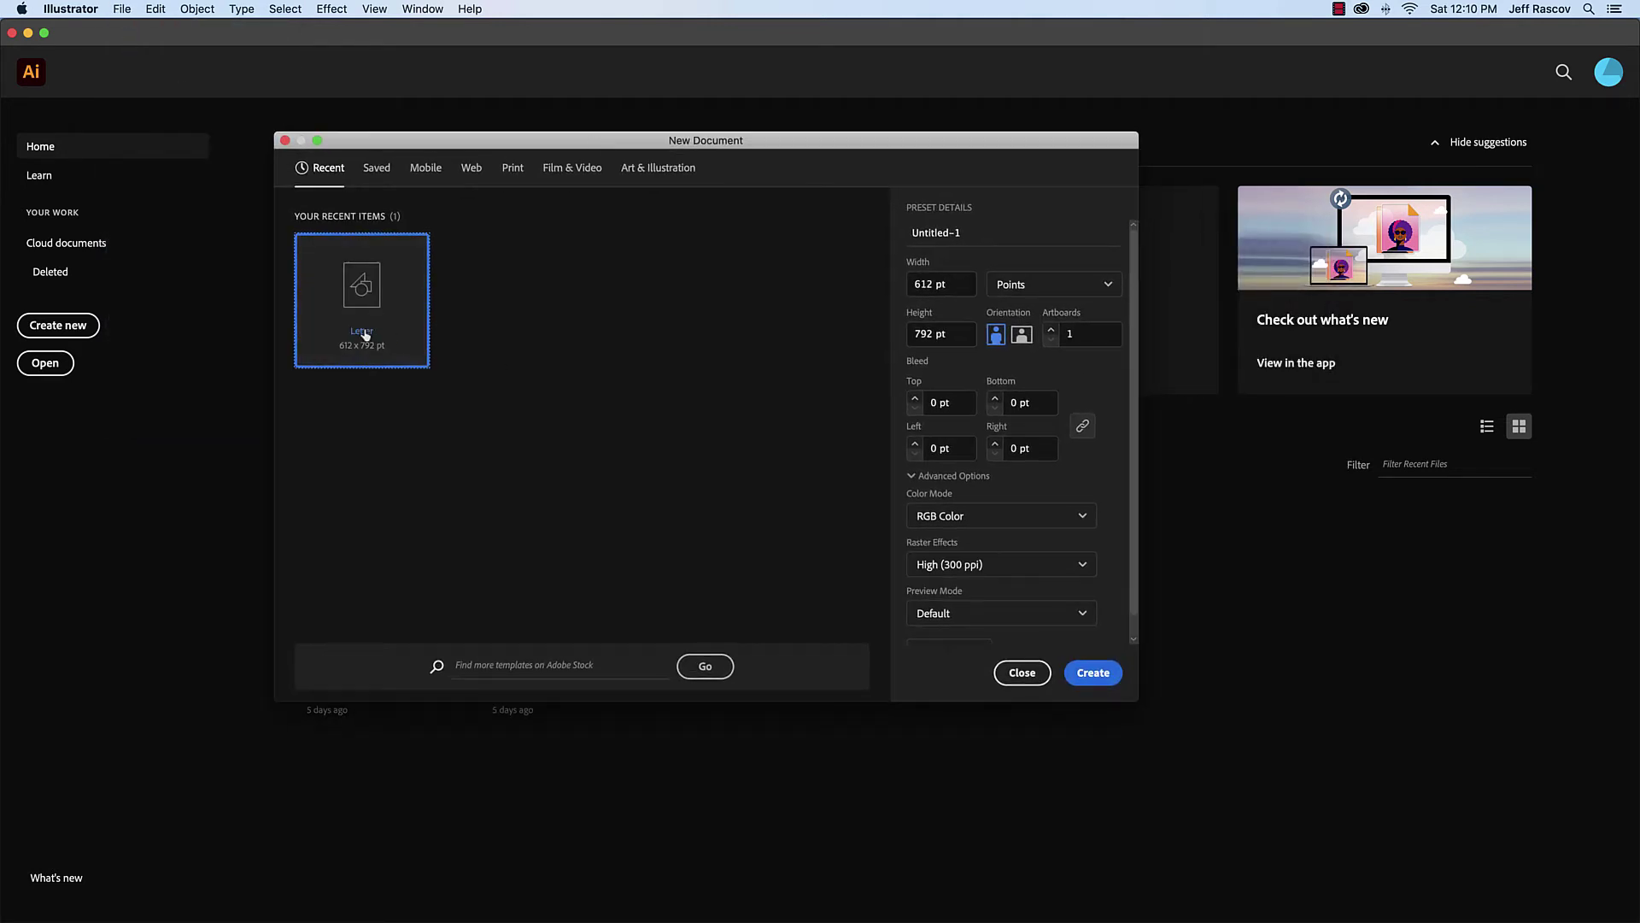
click(472, 168)
click(512, 168)
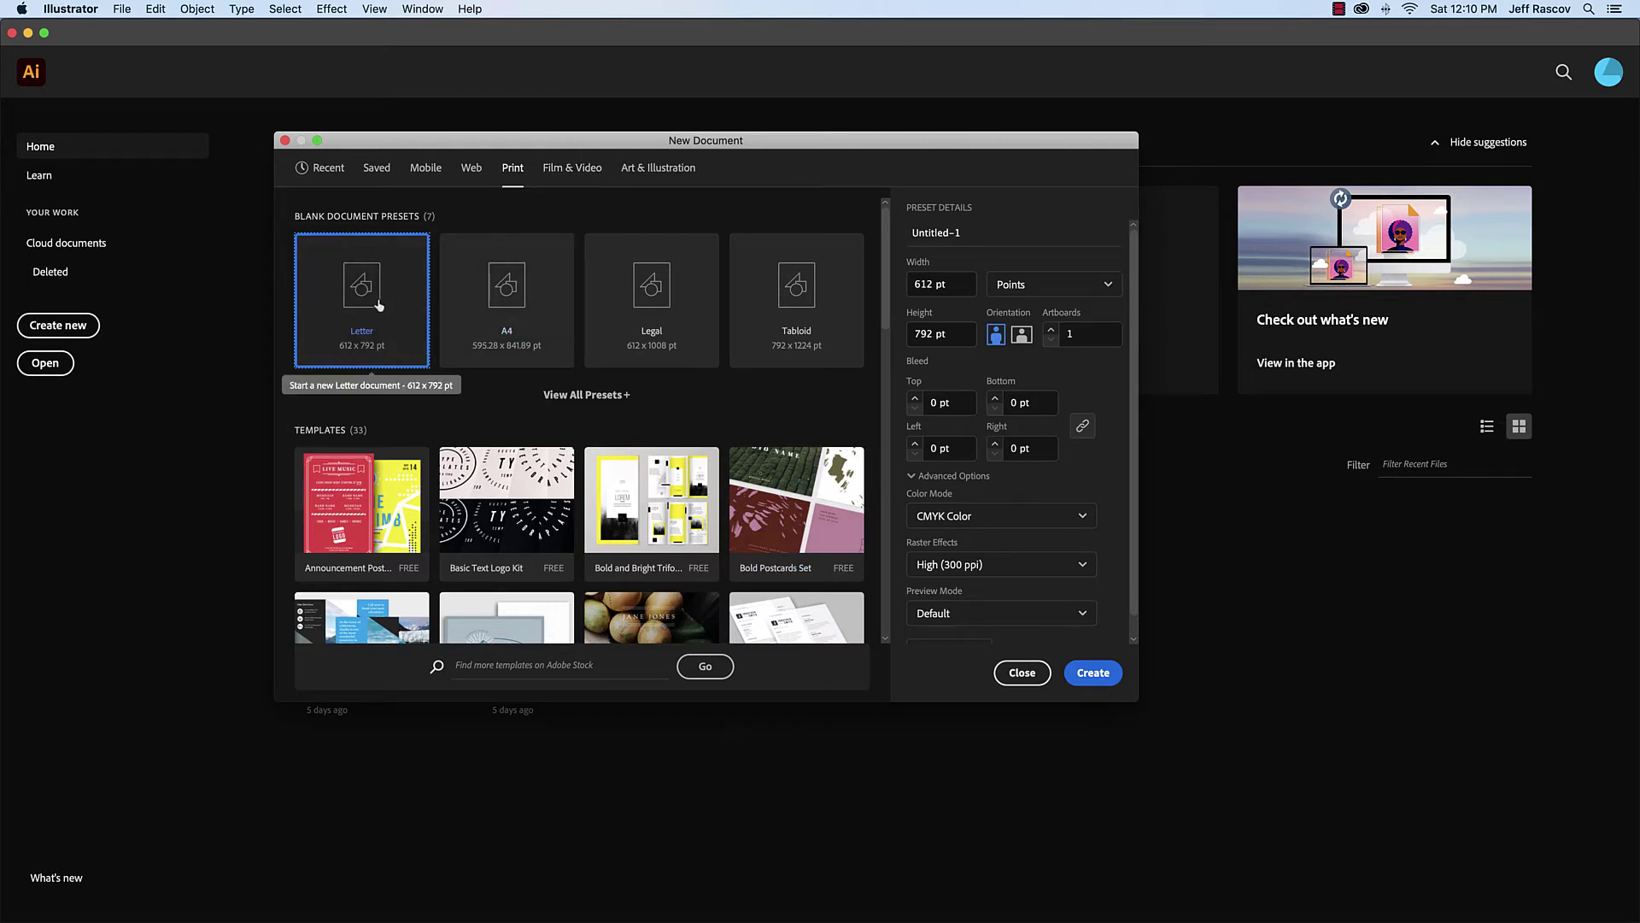
click(982, 525)
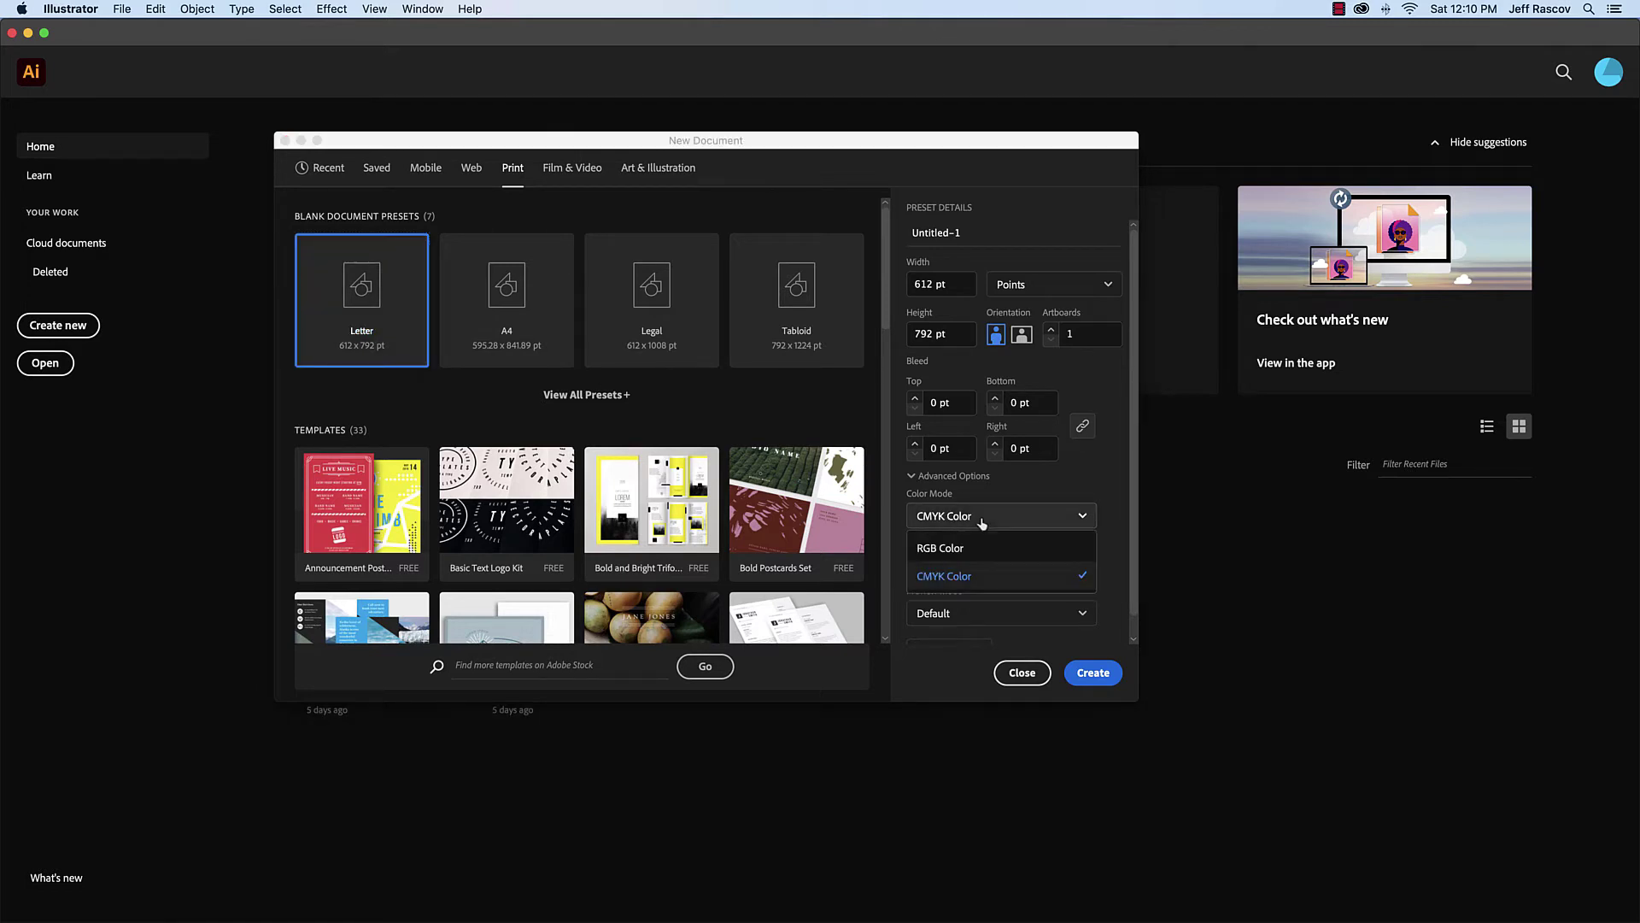
click(938, 552)
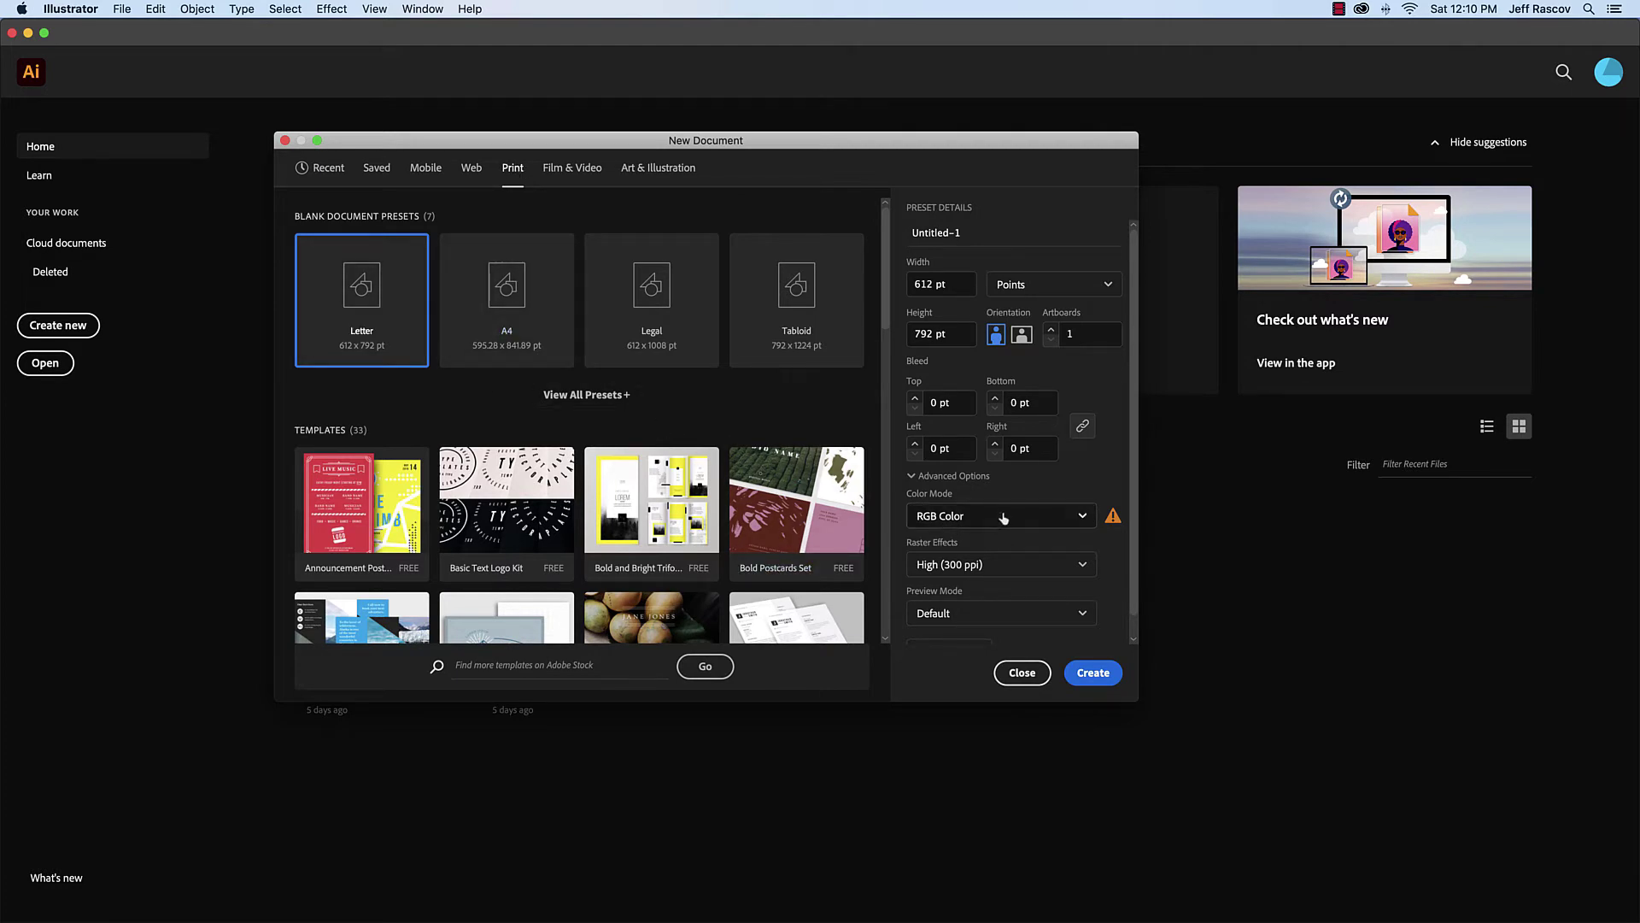
click(1118, 666)
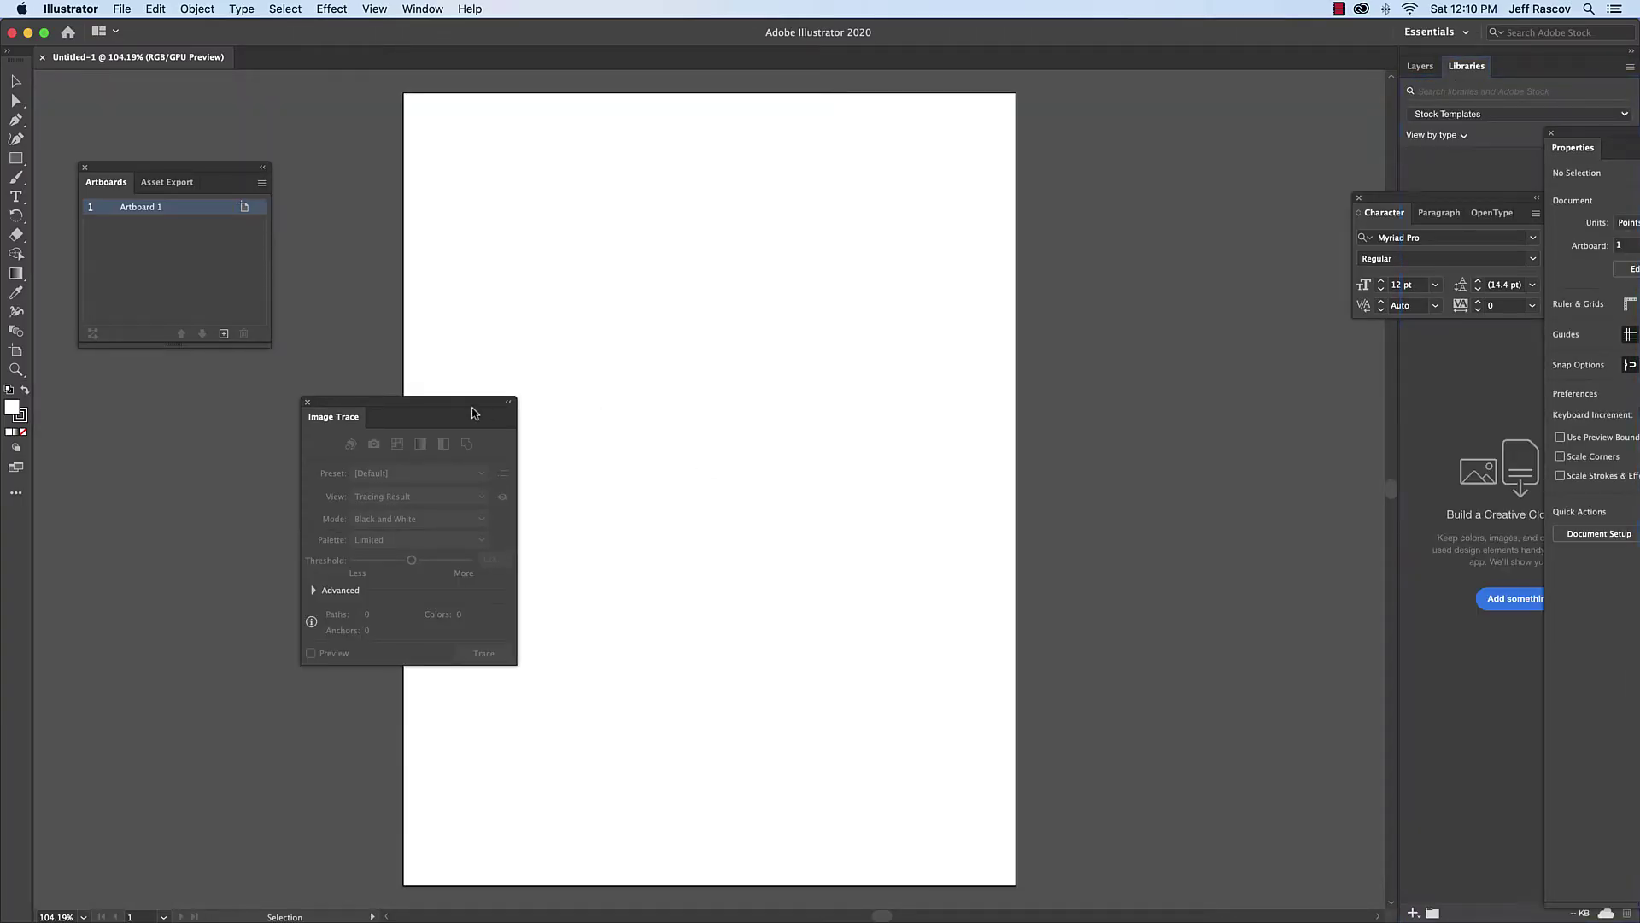
Step: Place the desktop file Screen Shot 2020-08-15 at 12.08.53 PM as a link near the artboard's upper-left corner, about 223 pt wide
drag(470, 405, 261, 420)
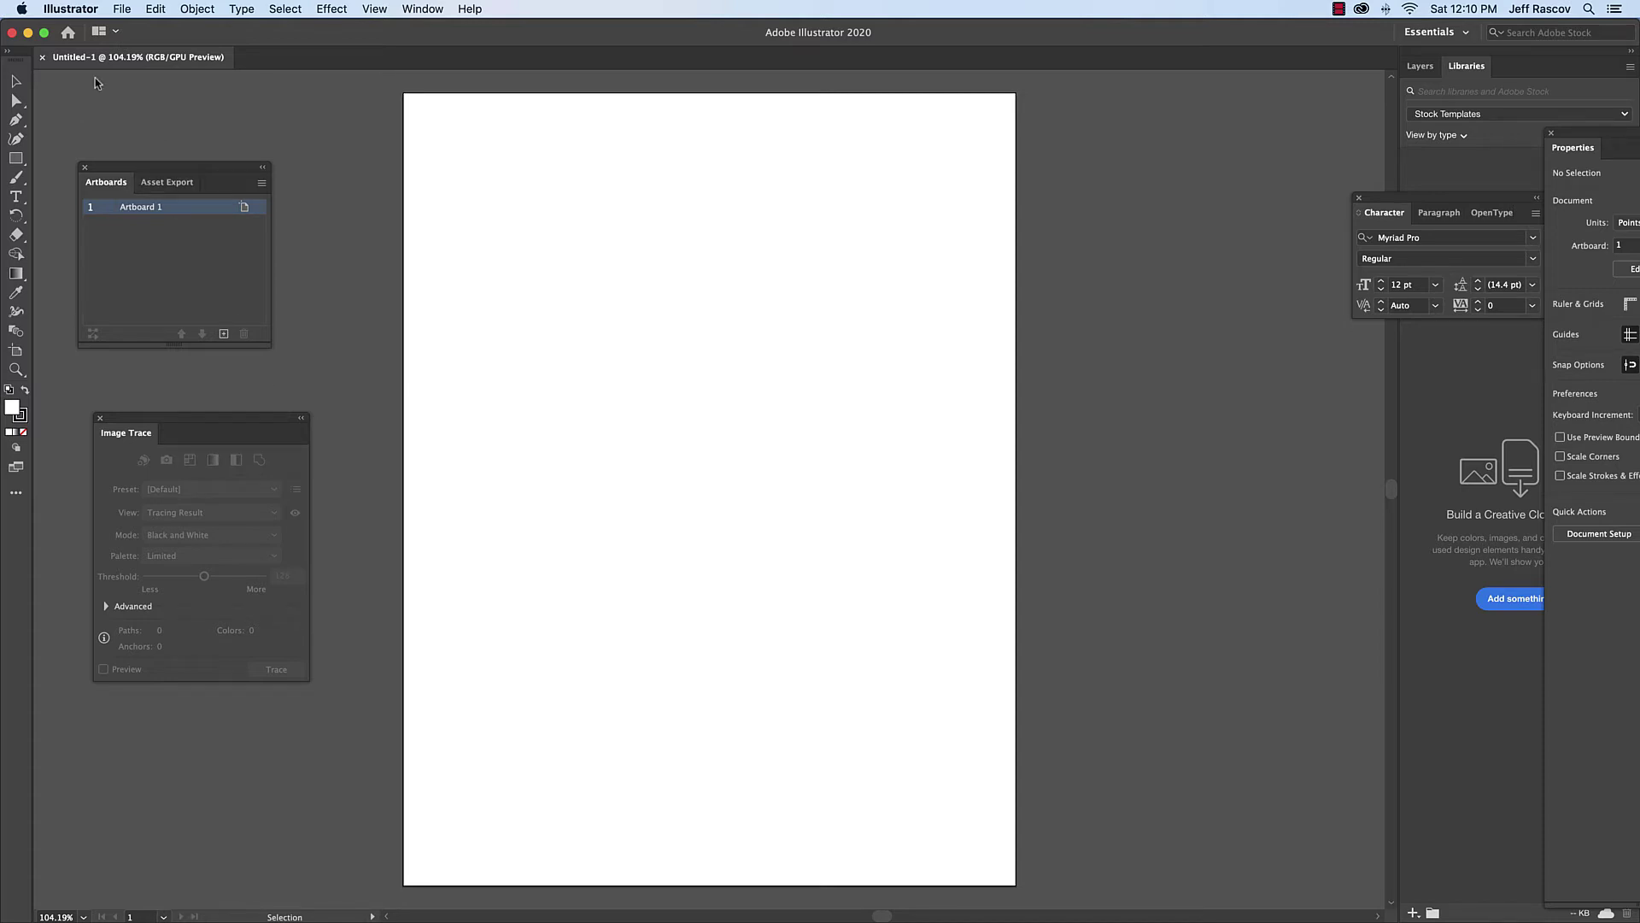
click(123, 8)
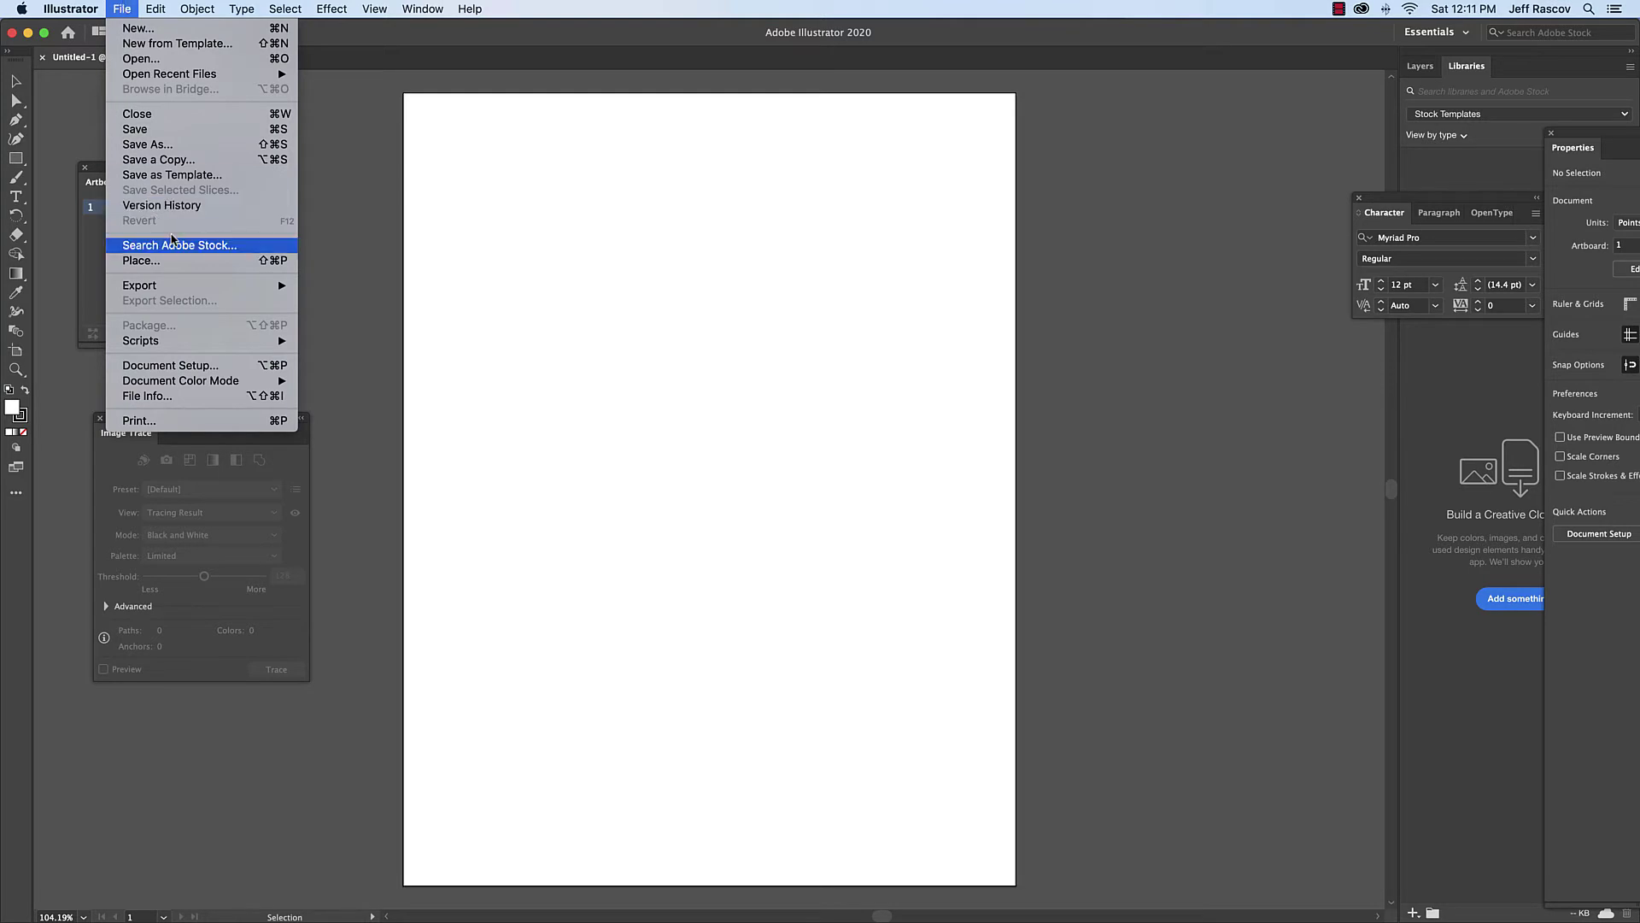
click(189, 259)
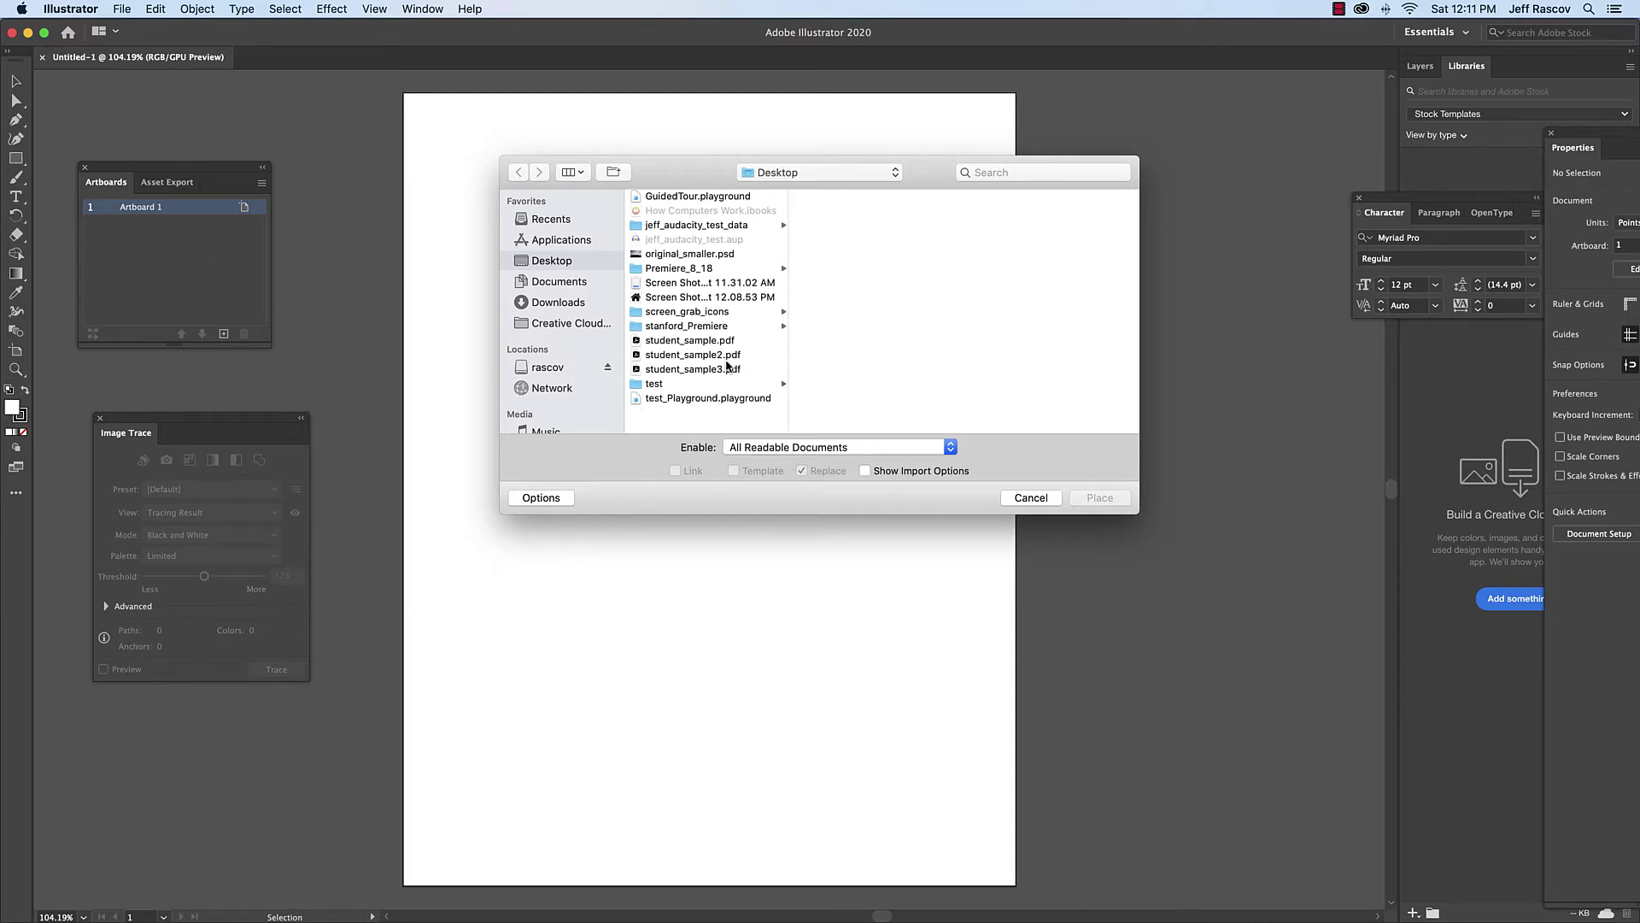
click(685, 298)
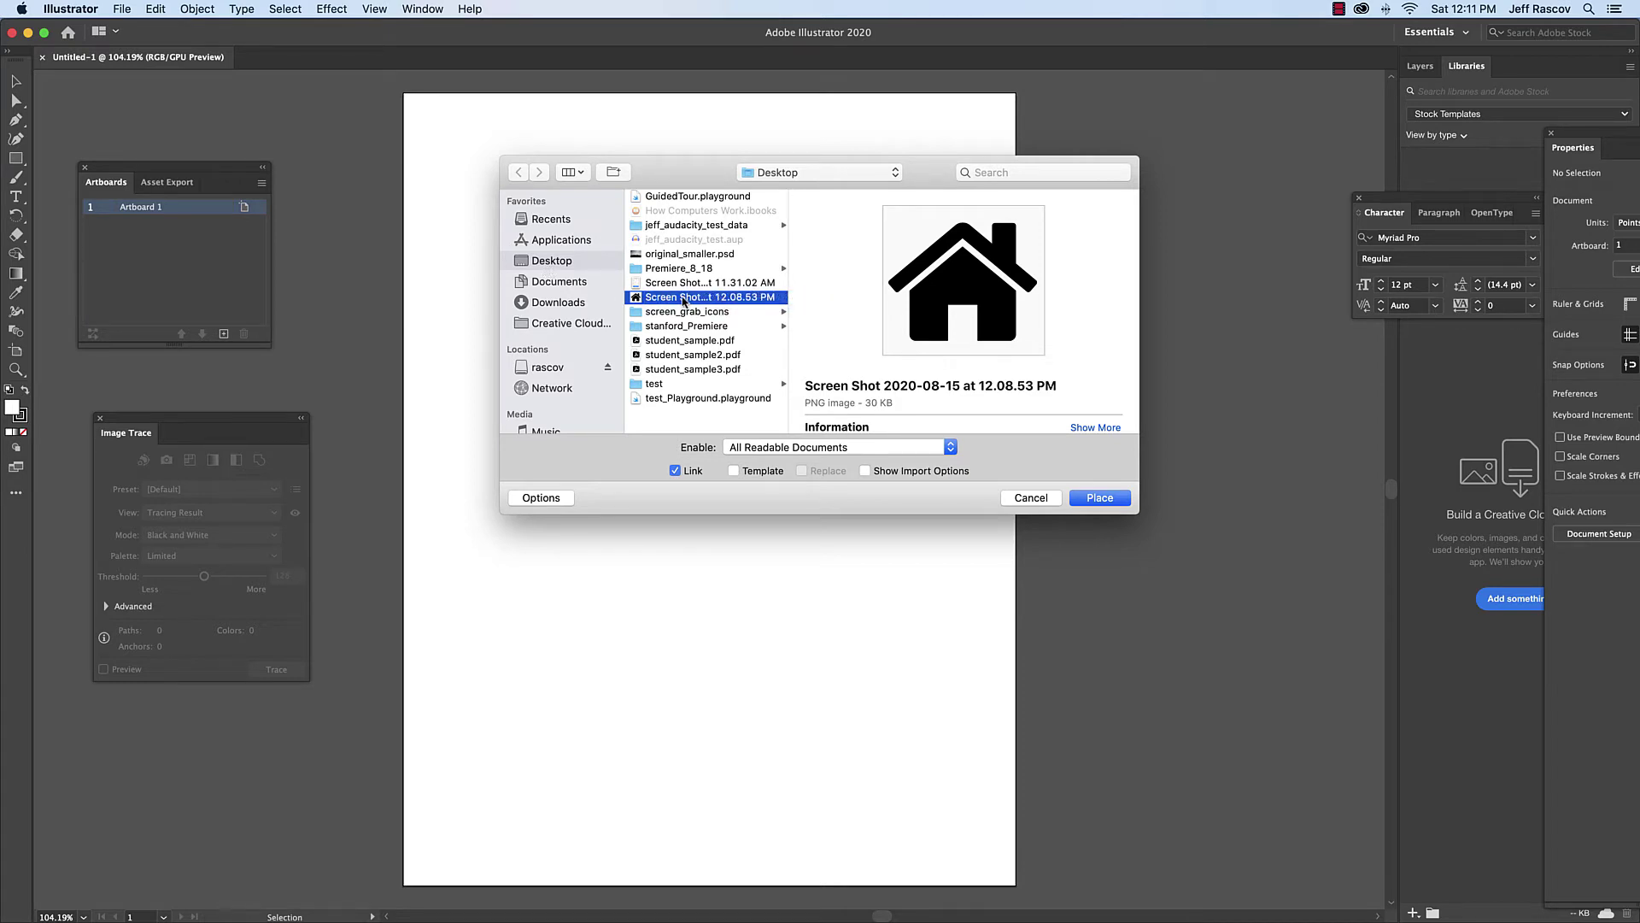
click(1115, 502)
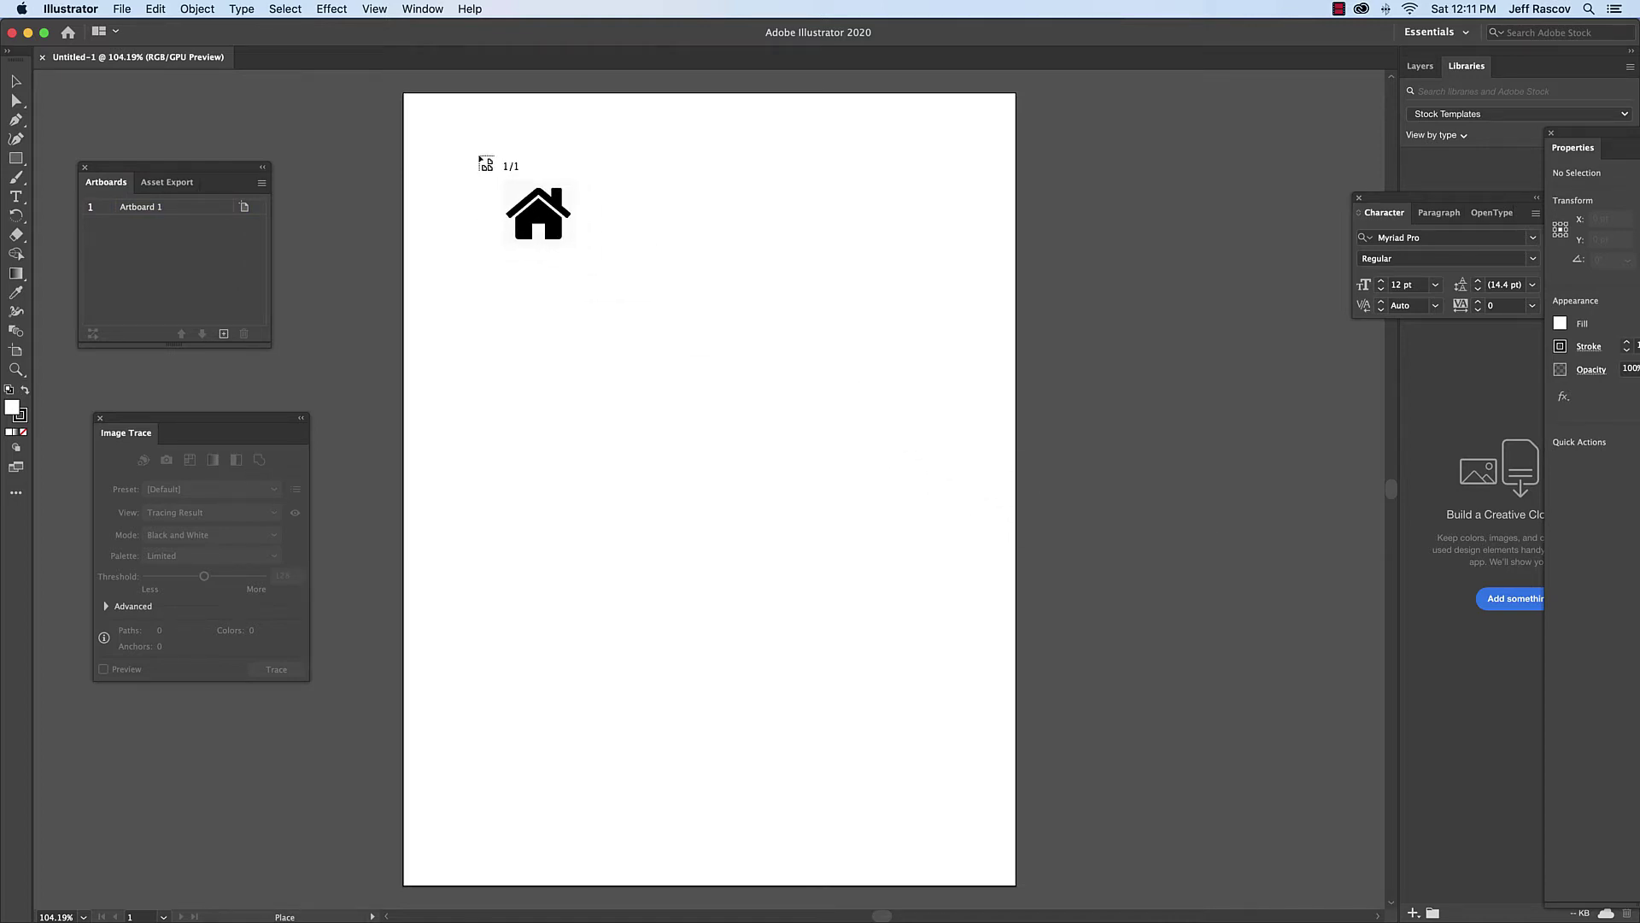
drag(479, 157, 727, 364)
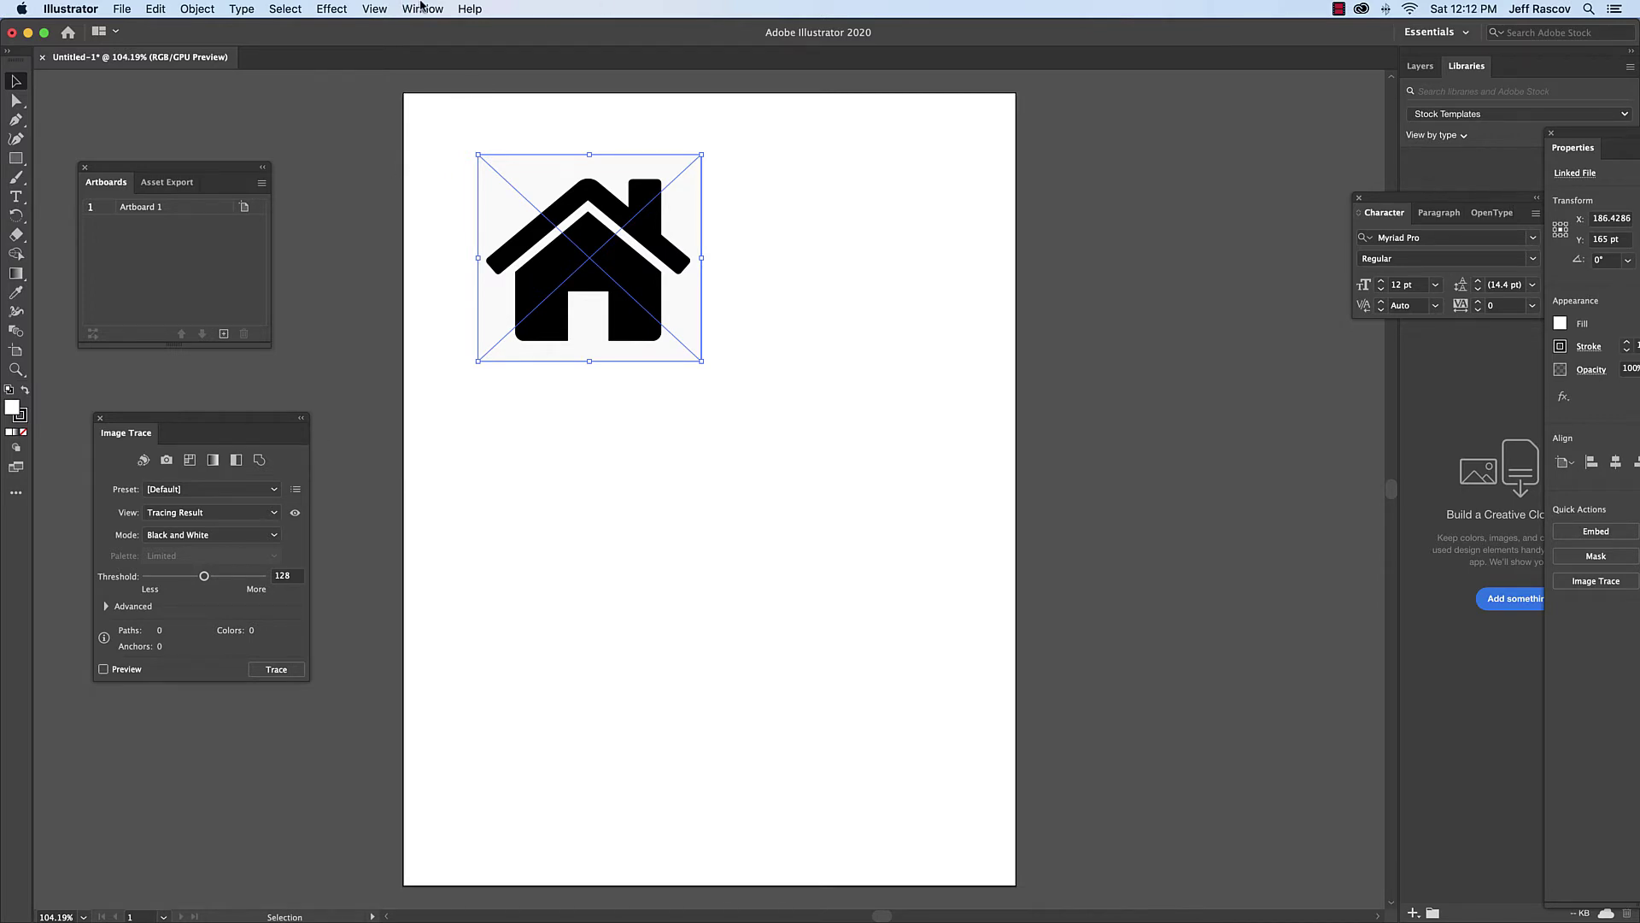
Step: Show the Image Trace panel and arrange it and the Properties panel as separate floating panels beside the artboard
click(421, 8)
click(473, 431)
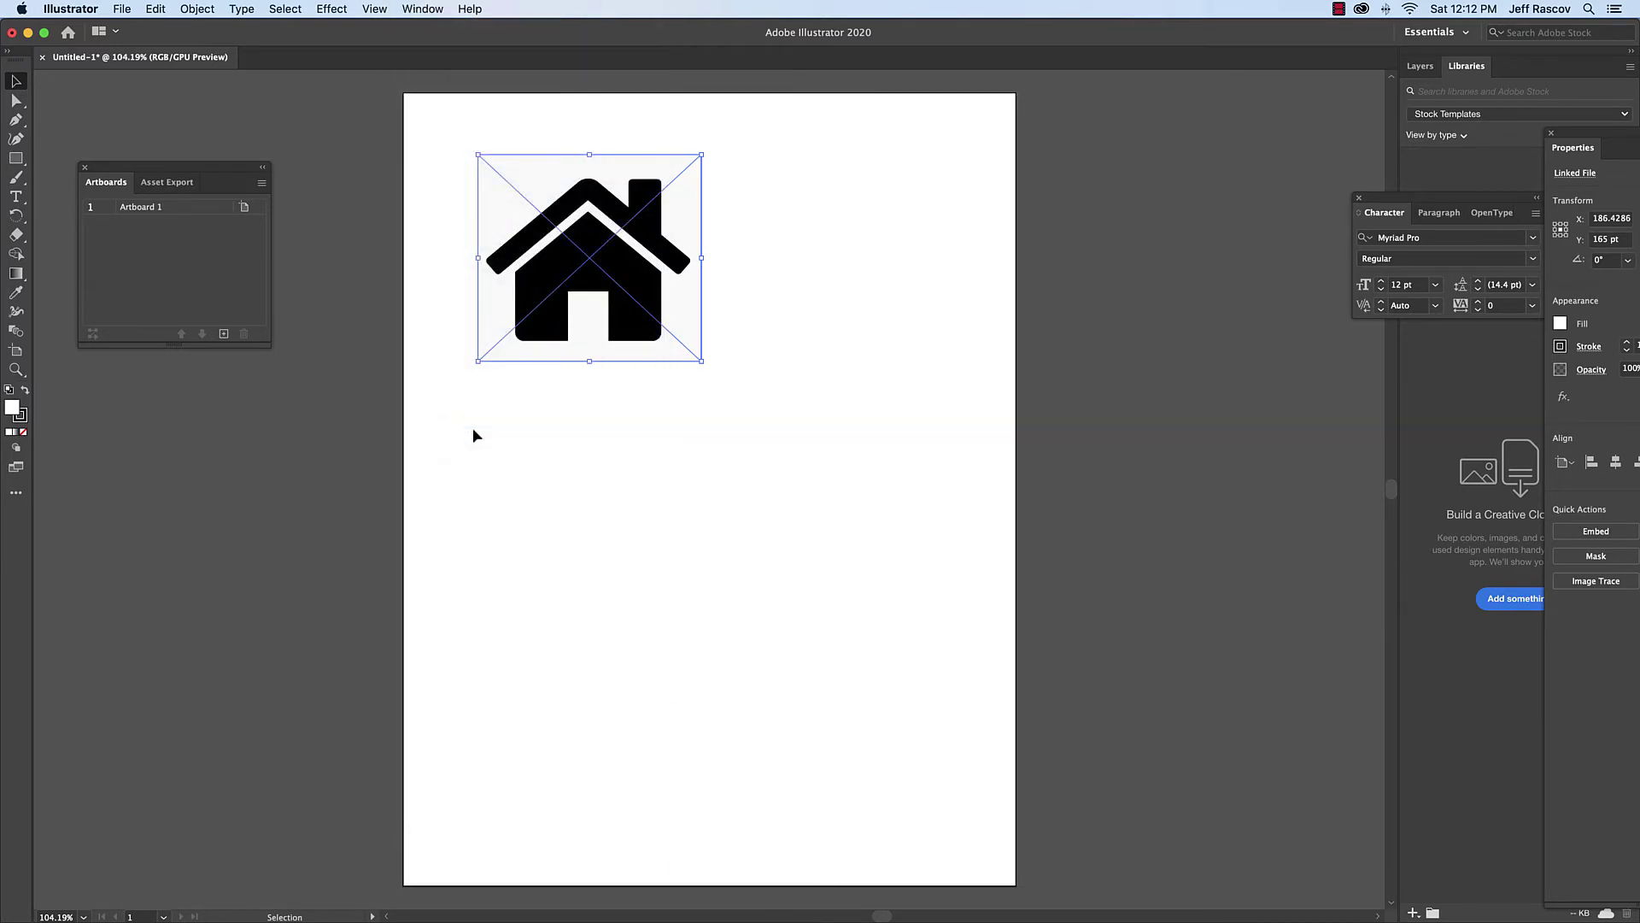
click(444, 8)
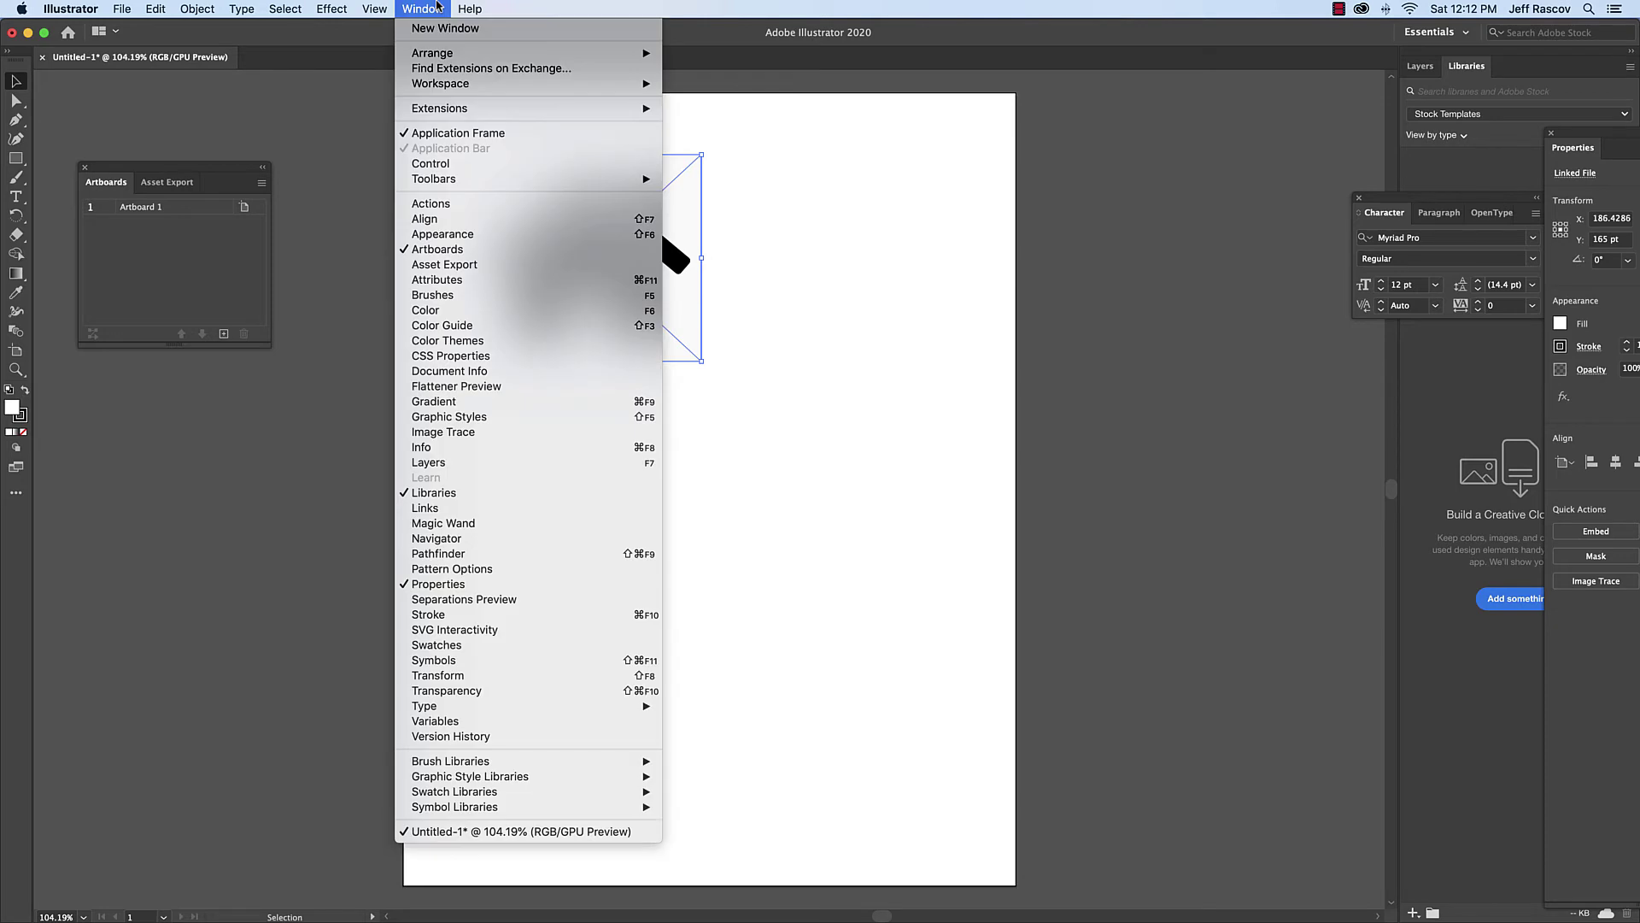
click(476, 433)
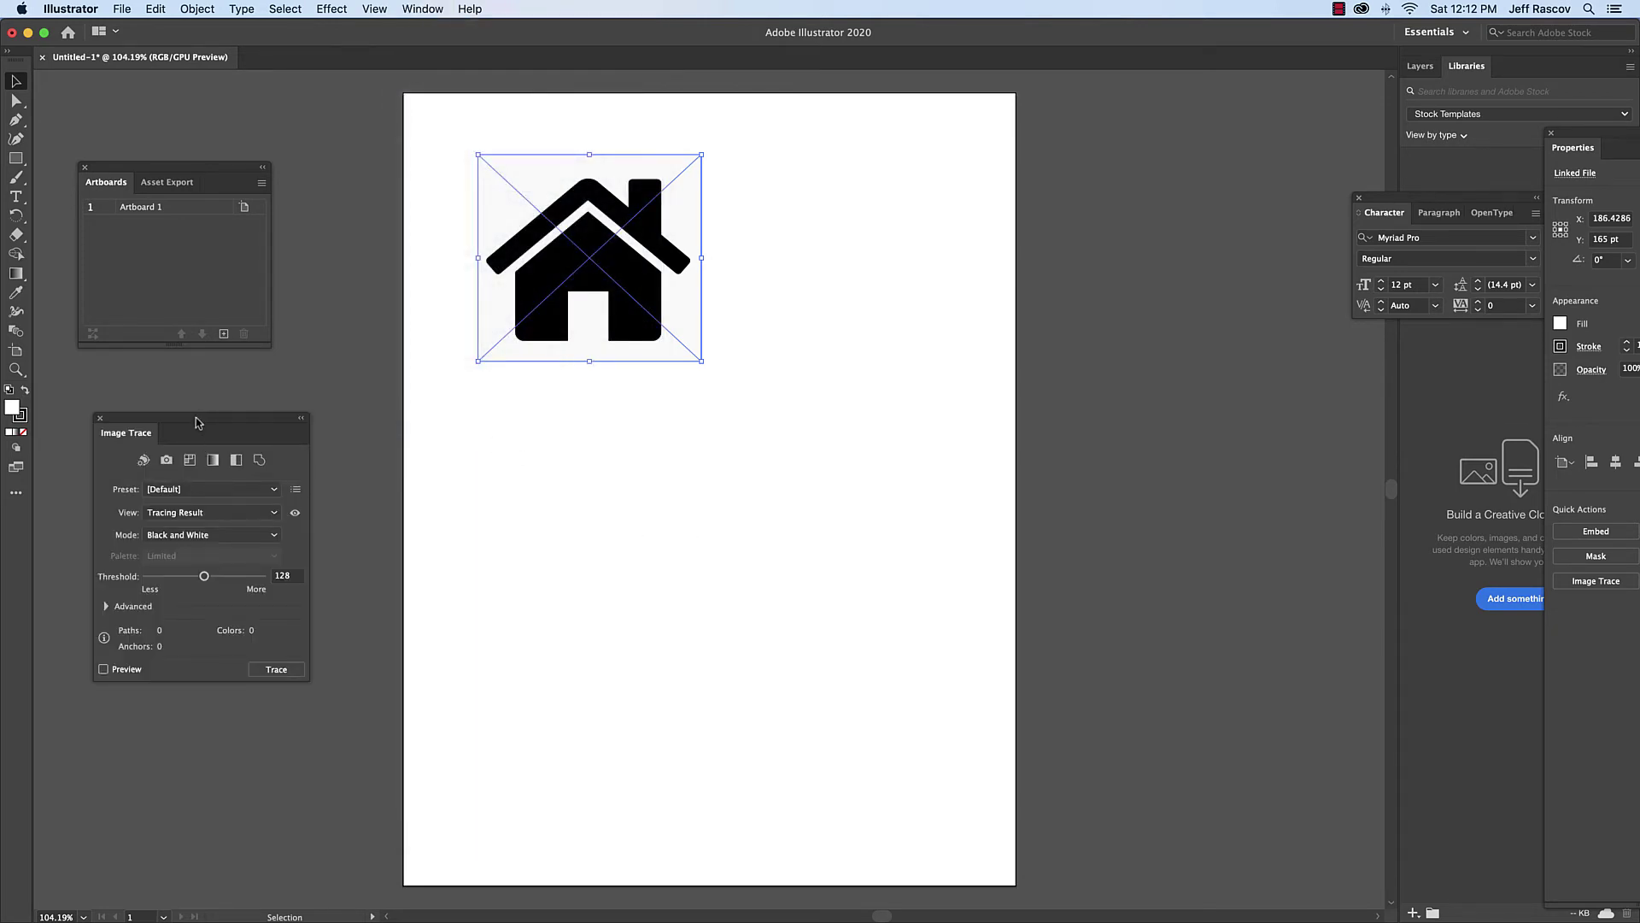
mouse_move(199, 420)
mouse_down()
mouse_move(1190, 575)
mouse_move(1323, 522)
mouse_up()
mouse_move(1606, 134)
mouse_down()
mouse_move(1182, 128)
mouse_move(1048, 104)
mouse_move(1113, 114)
mouse_up()
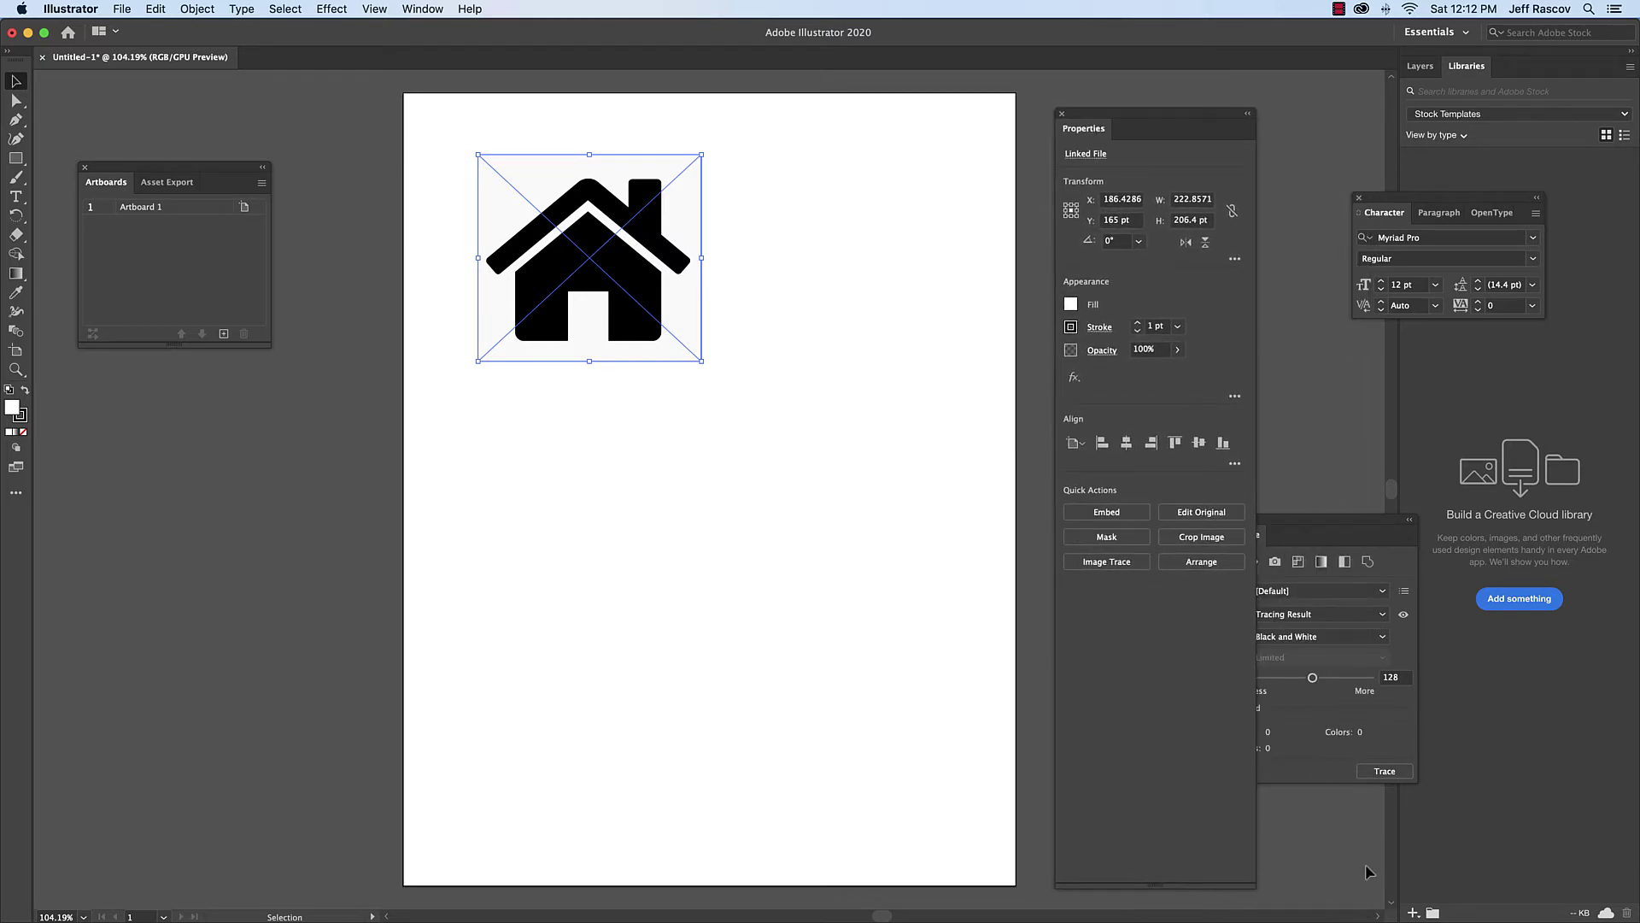
mouse_move(1353, 522)
mouse_down()
mouse_move(1531, 464)
mouse_move(1444, 431)
mouse_up()
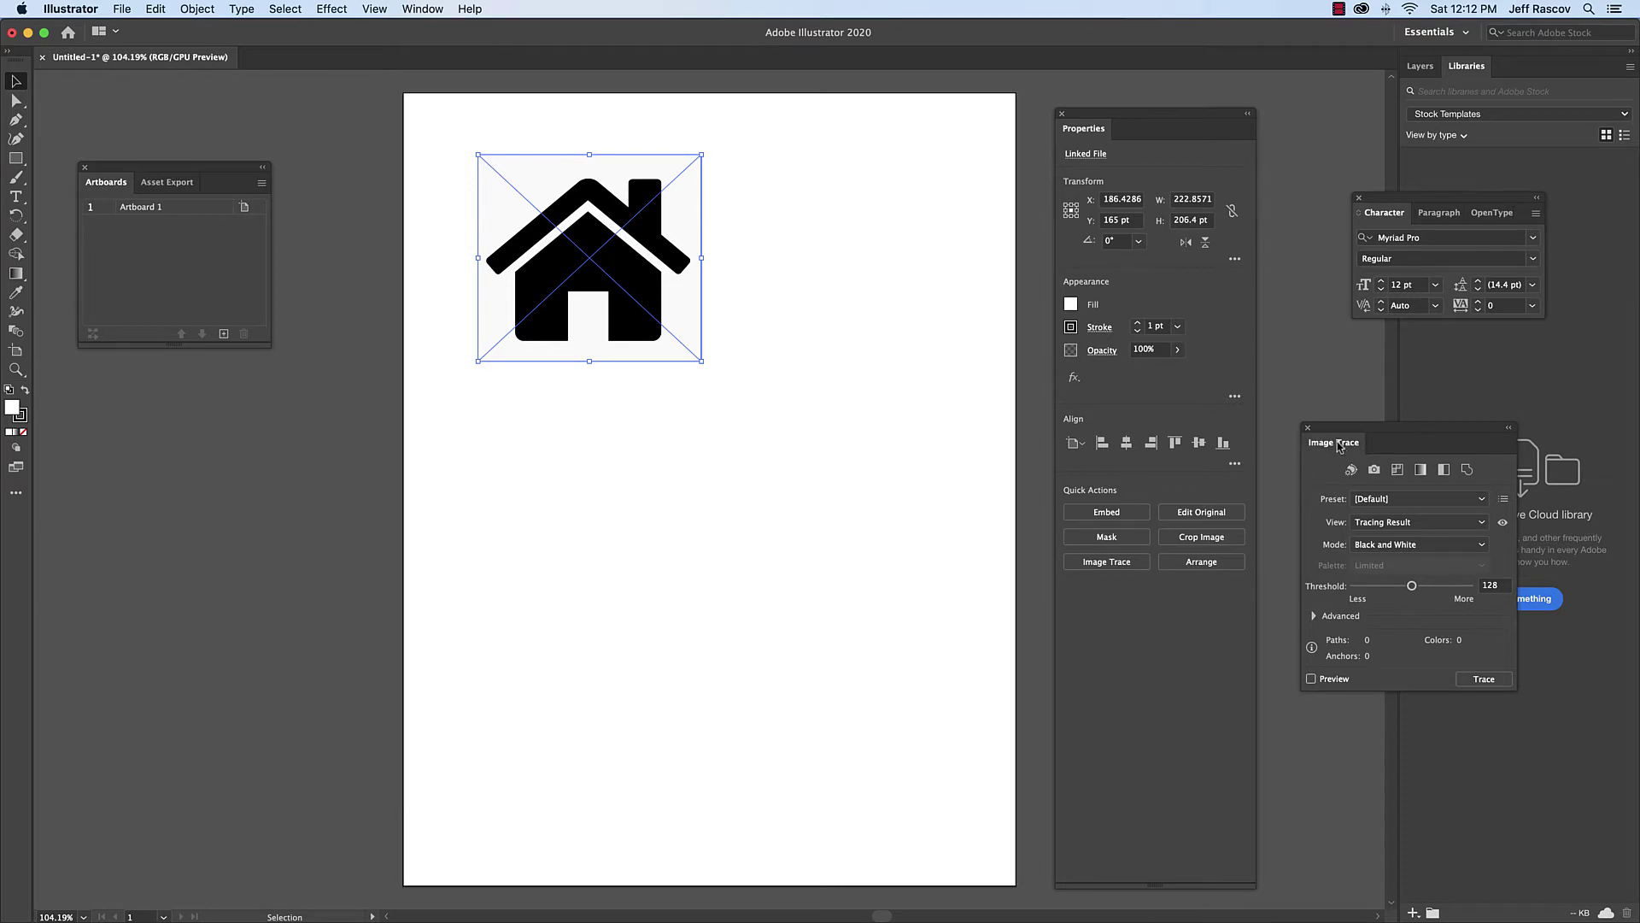
mouse_move(1340, 445)
mouse_down()
mouse_move(1141, 117)
mouse_move(1583, 469)
mouse_move(1495, 355)
mouse_up()
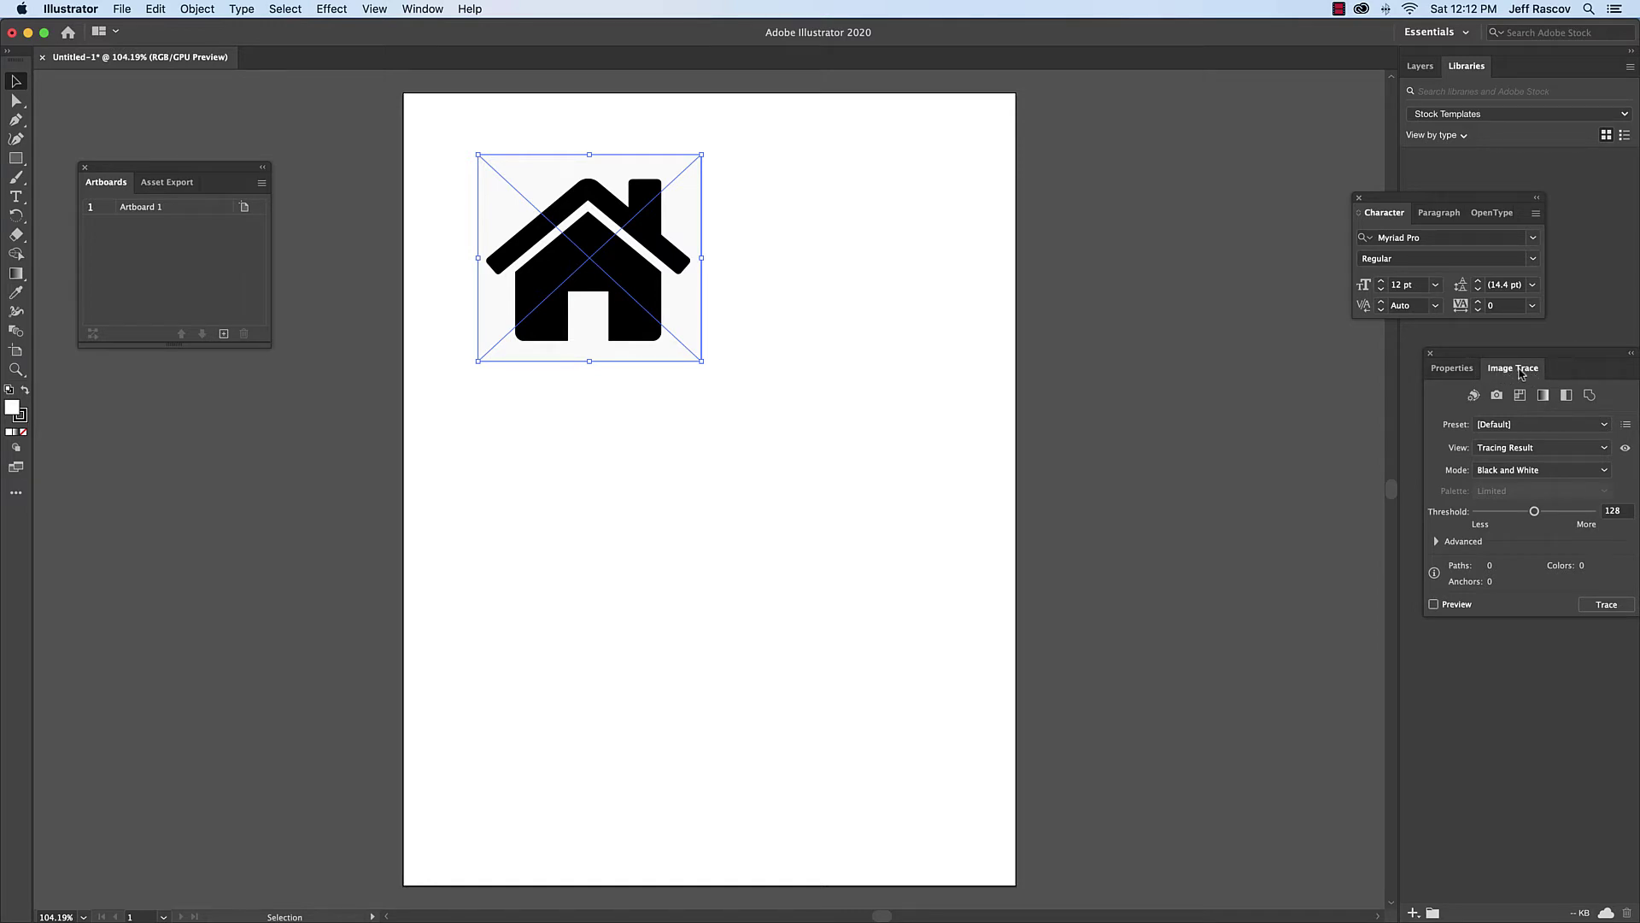
mouse_move(1522, 373)
mouse_down()
mouse_move(338, 508)
mouse_move(208, 445)
mouse_move(272, 426)
mouse_move(237, 402)
mouse_up()
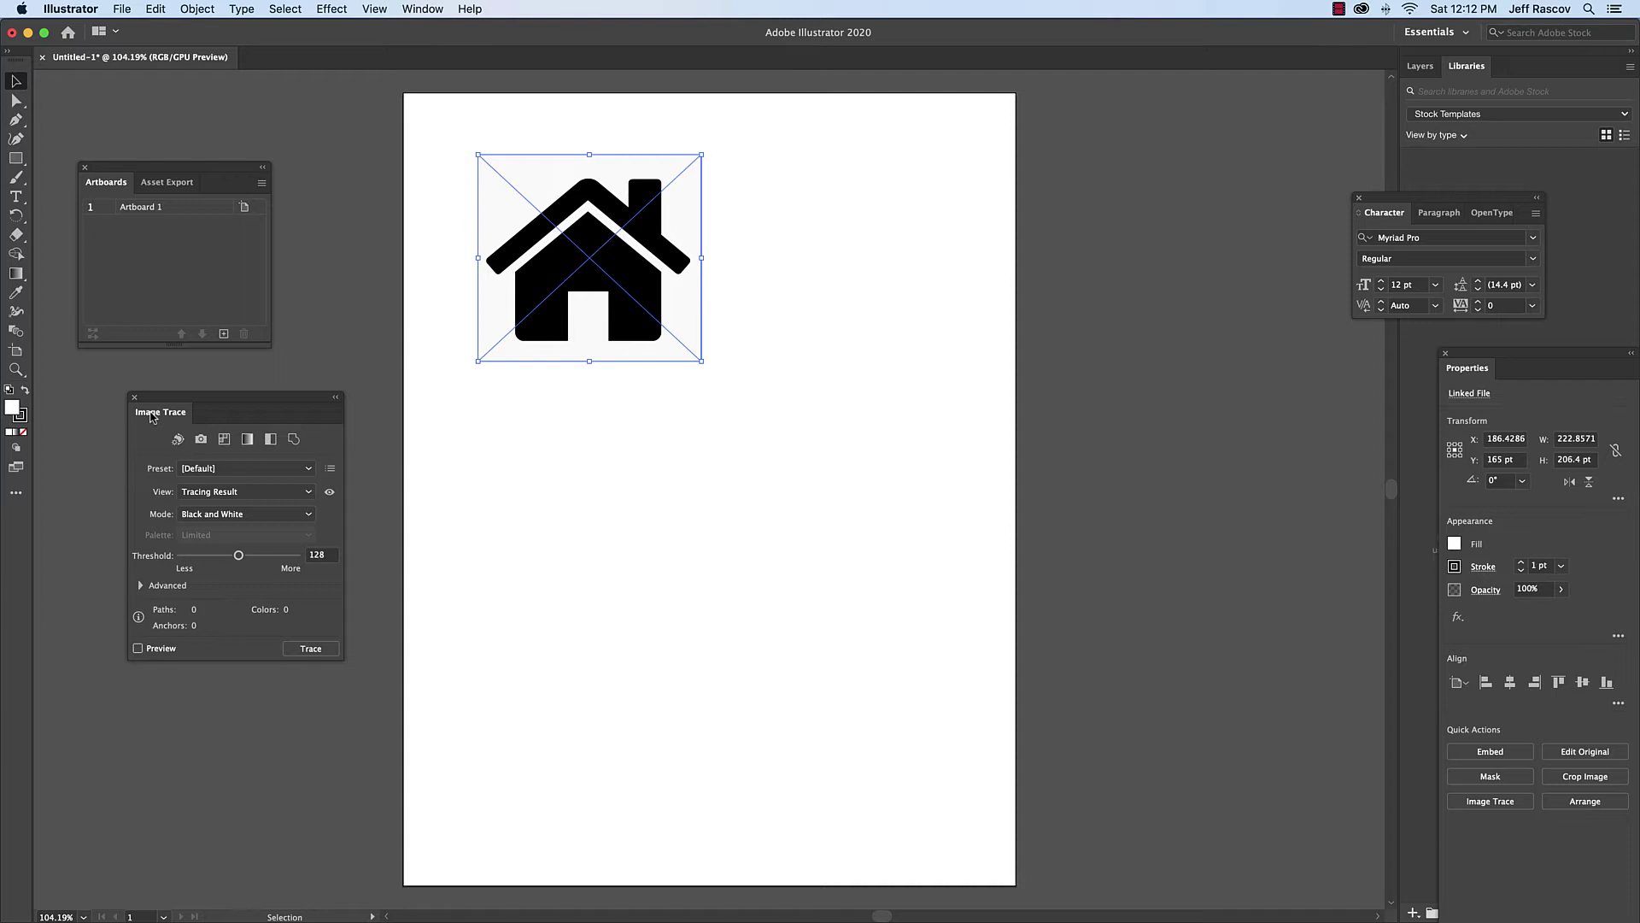
Step: Trace the placed house image in black and white with the advanced Ignore White option enabled
click(140, 586)
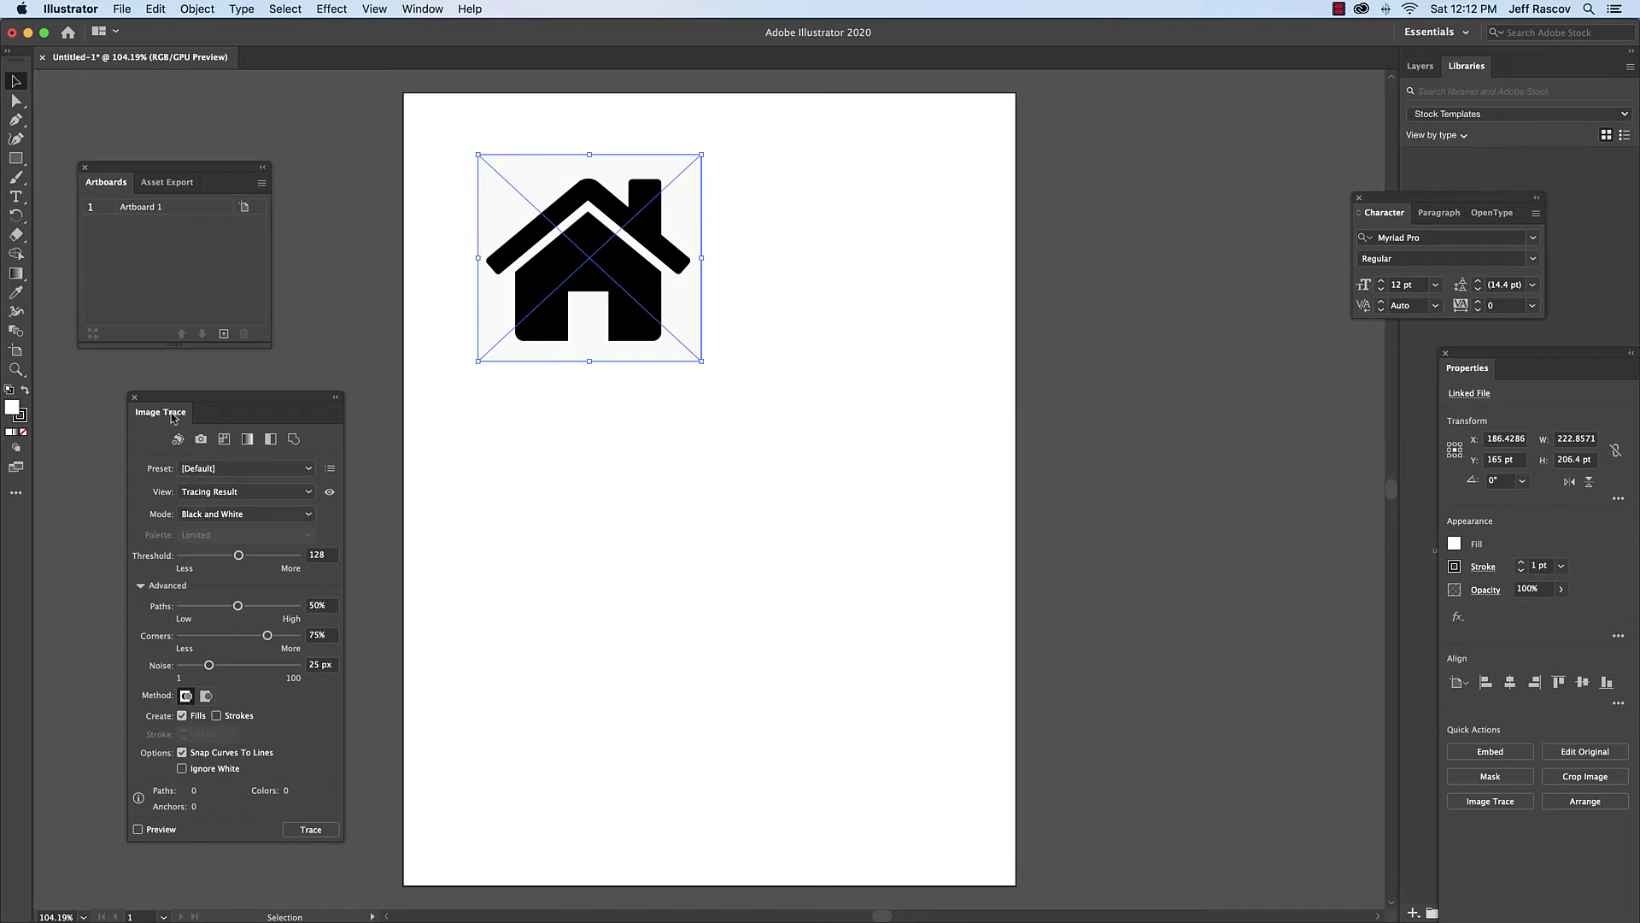
click(184, 770)
click(312, 827)
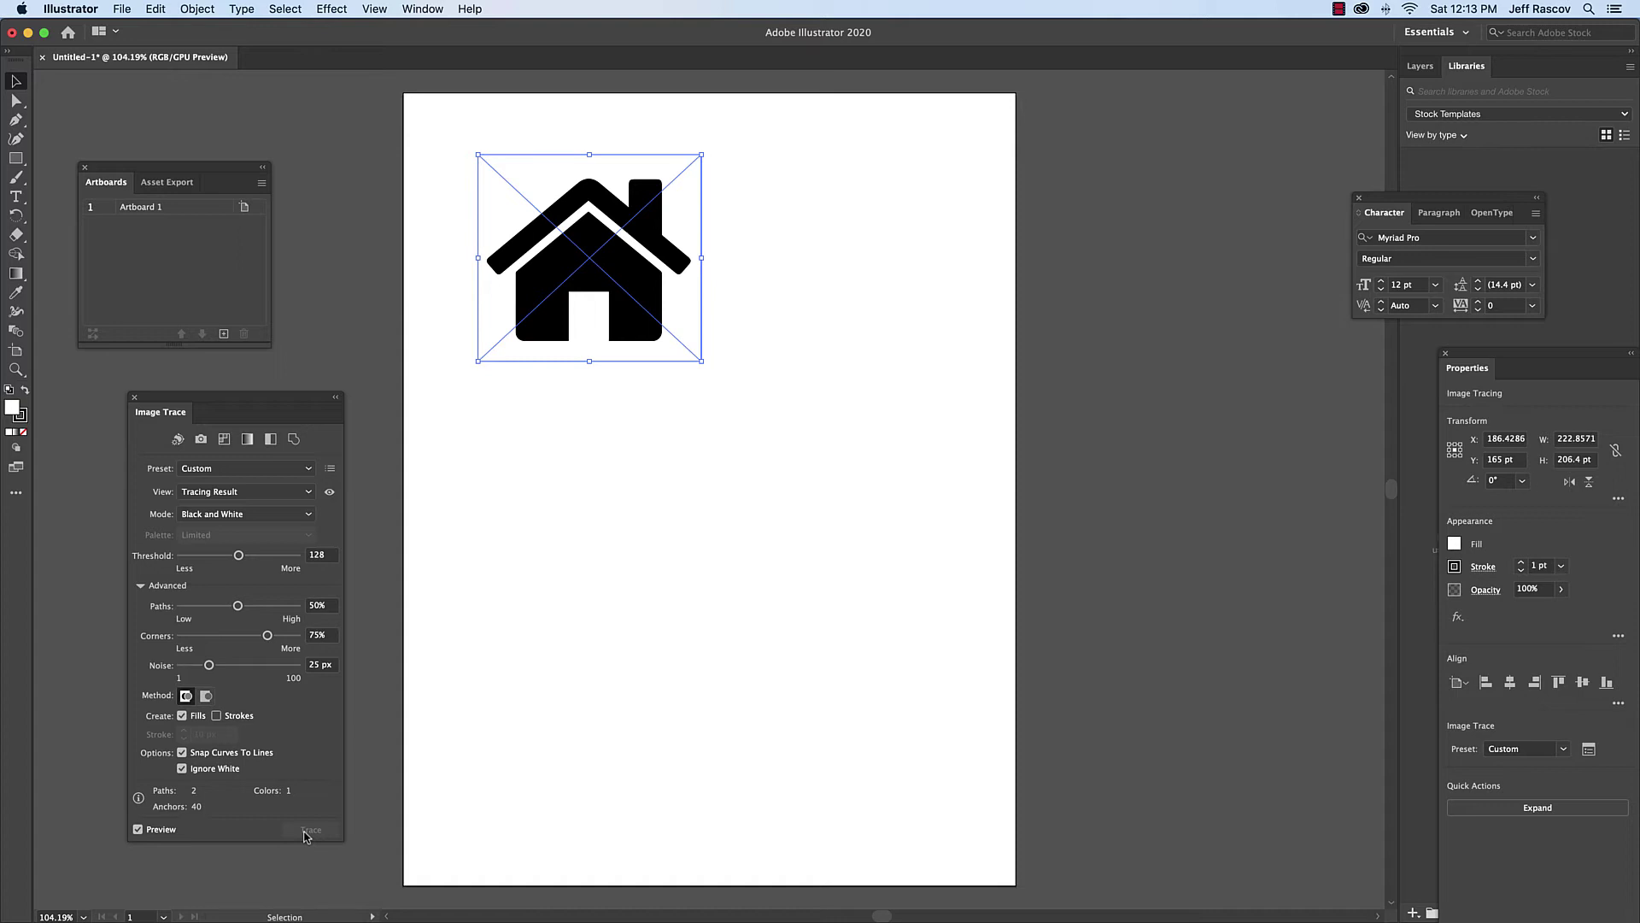
Step: Expand the traced house's object and fill into editable vector shapes
click(193, 8)
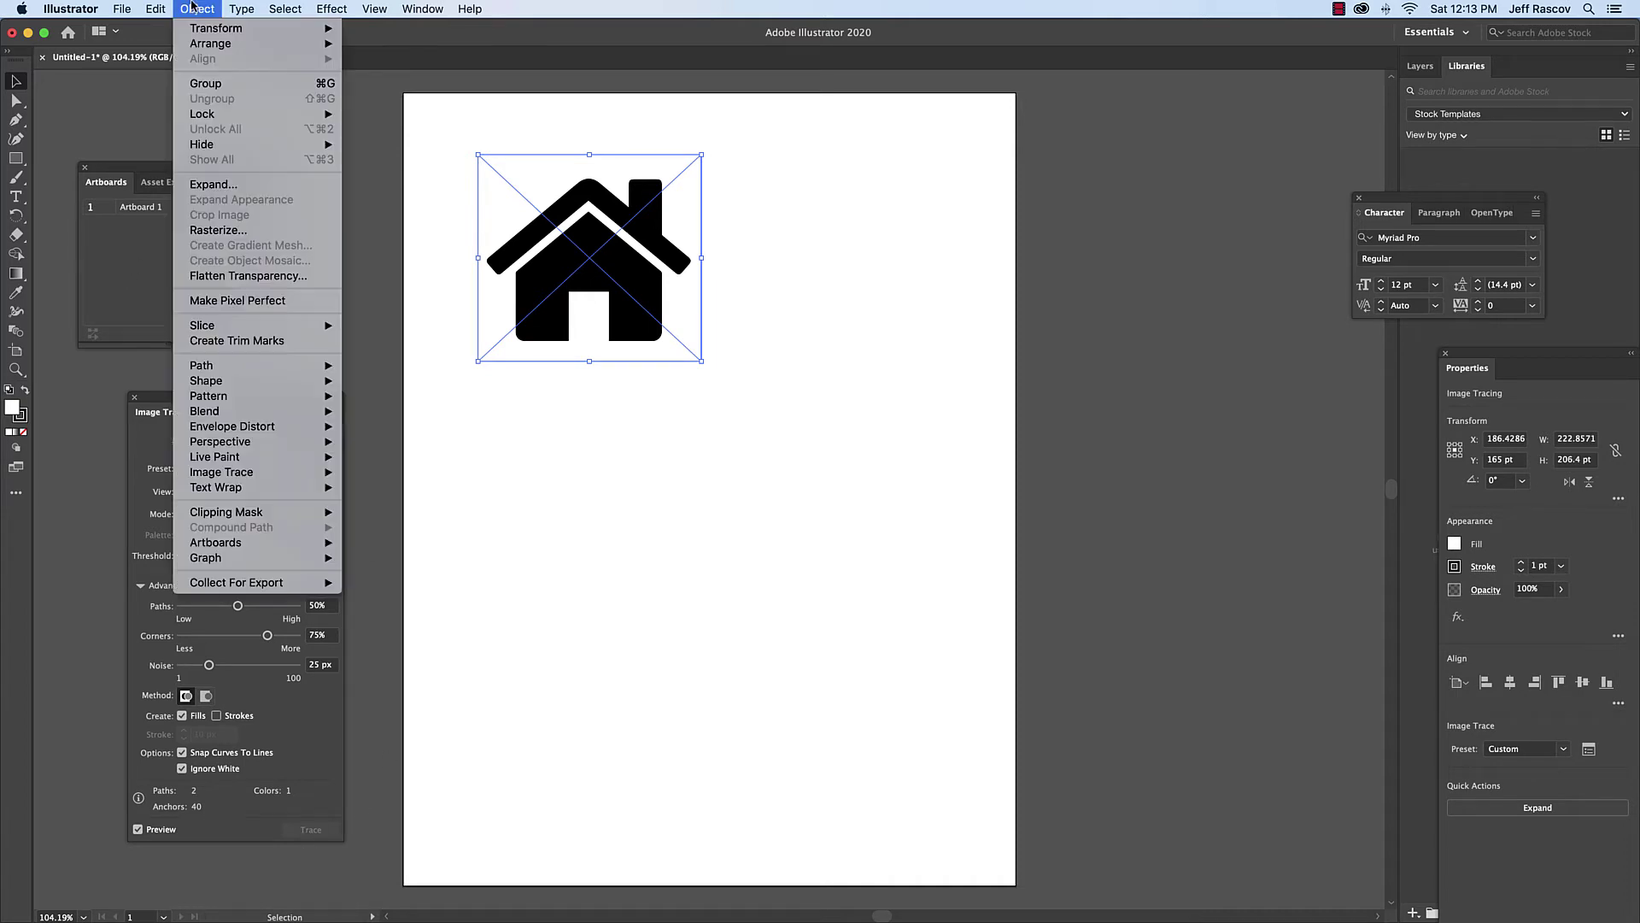
click(219, 190)
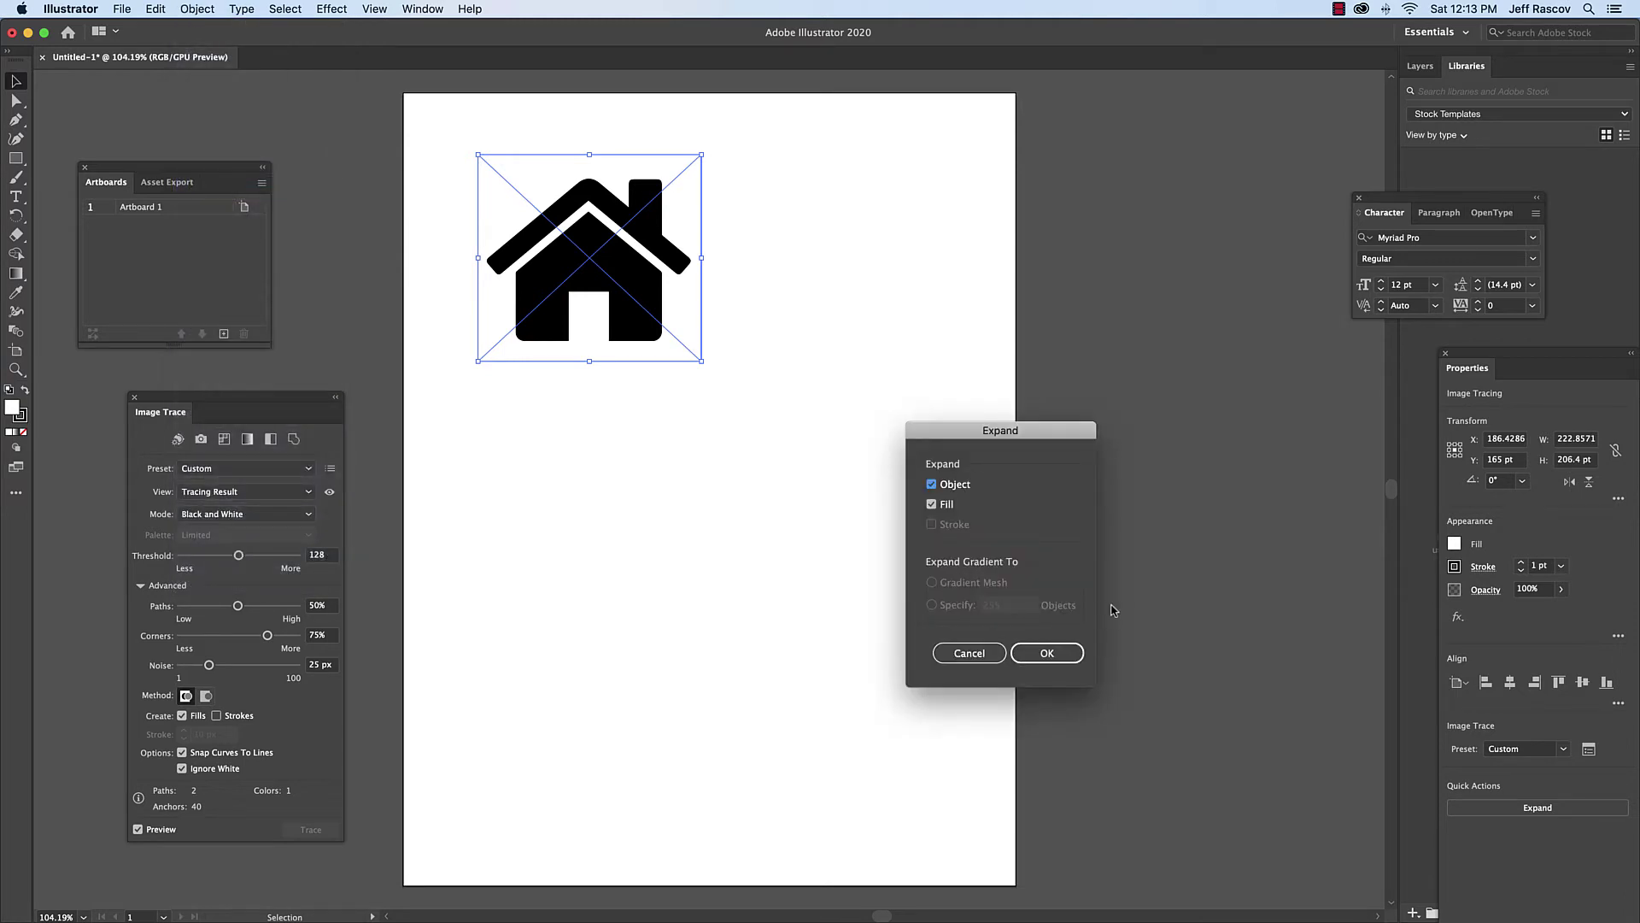
click(1048, 653)
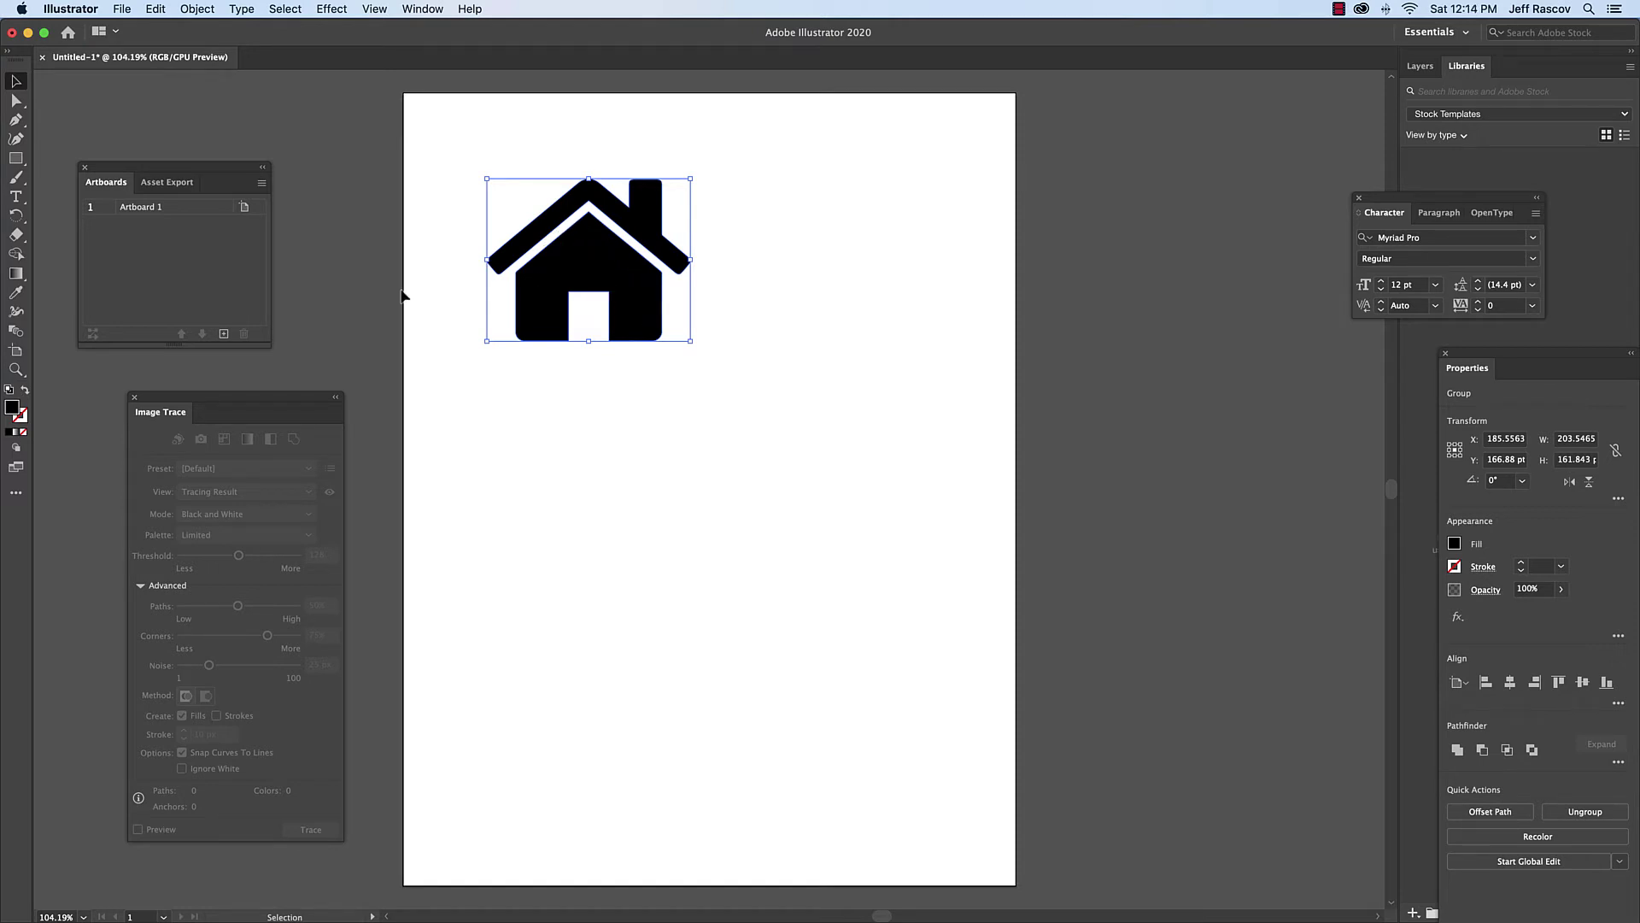
Step: Change the house's fill colour to white (FFFFFF)
double_click(13, 409)
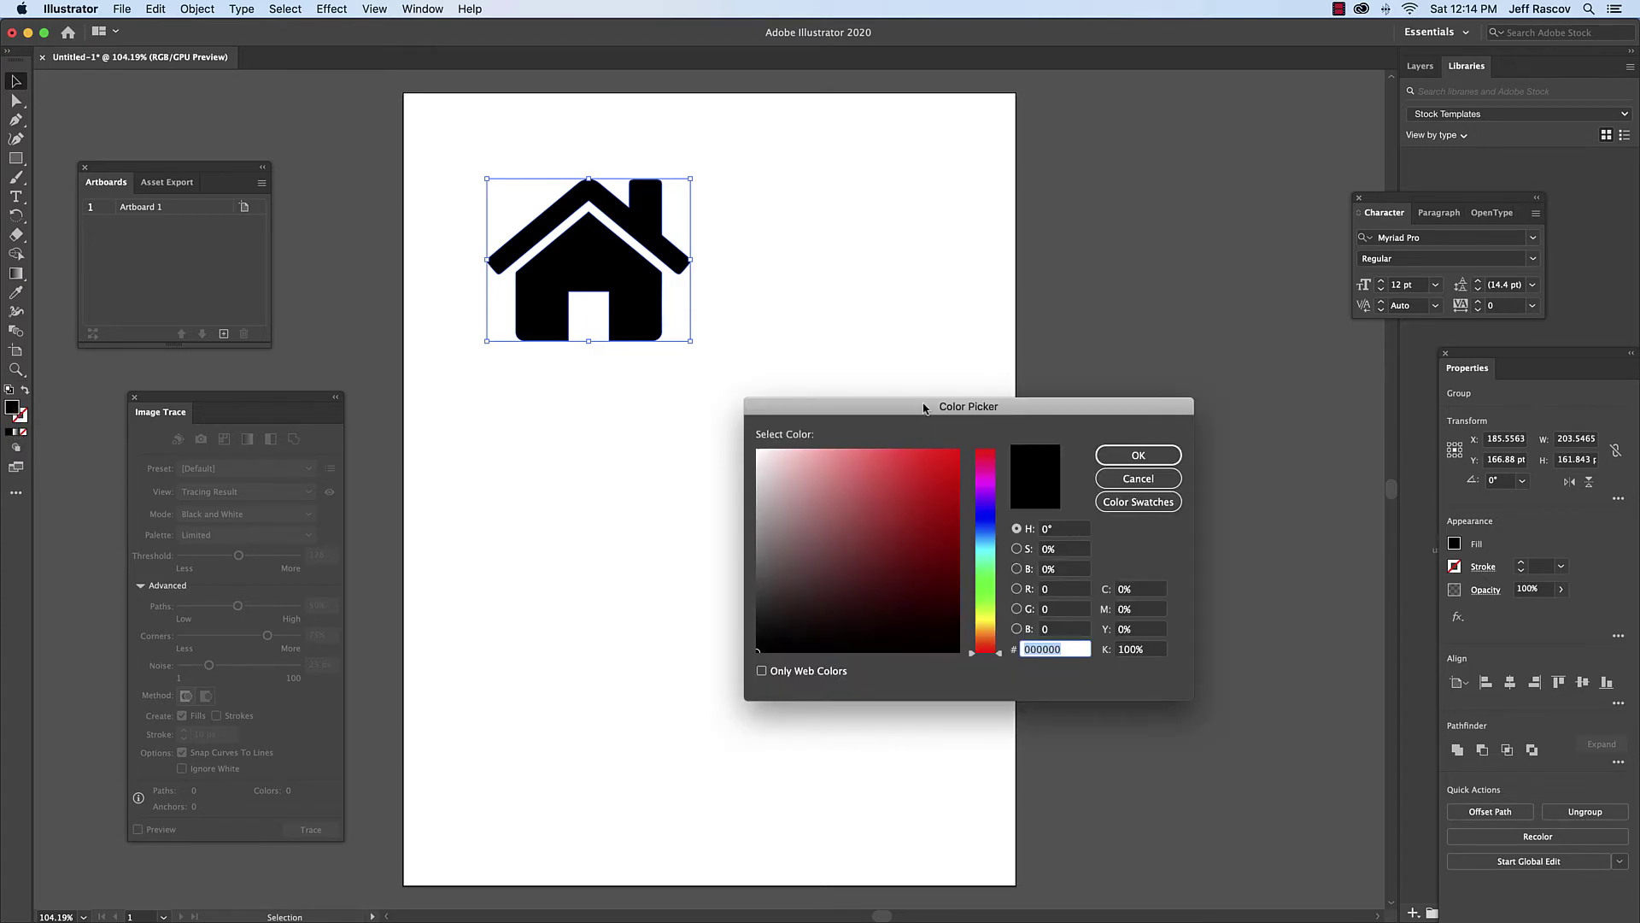
drag(928, 412, 610, 413)
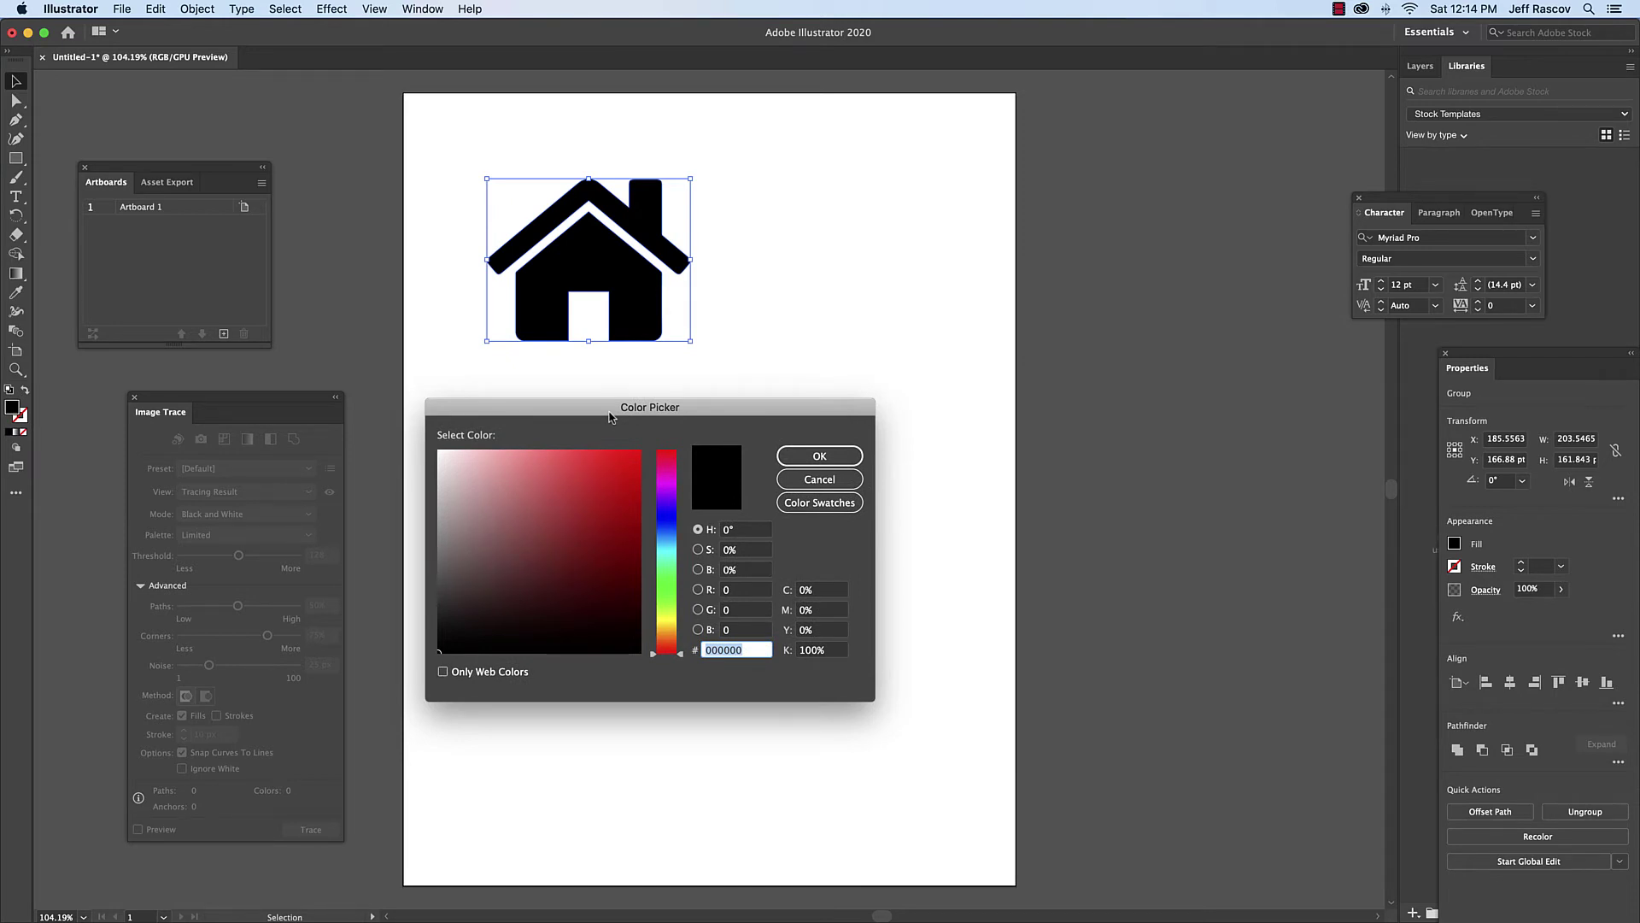
click(436, 449)
mouse_move(436, 450)
mouse_down()
mouse_move(478, 478)
mouse_move(597, 501)
mouse_move(521, 473)
mouse_move(538, 590)
mouse_move(562, 482)
mouse_move(438, 449)
mouse_up()
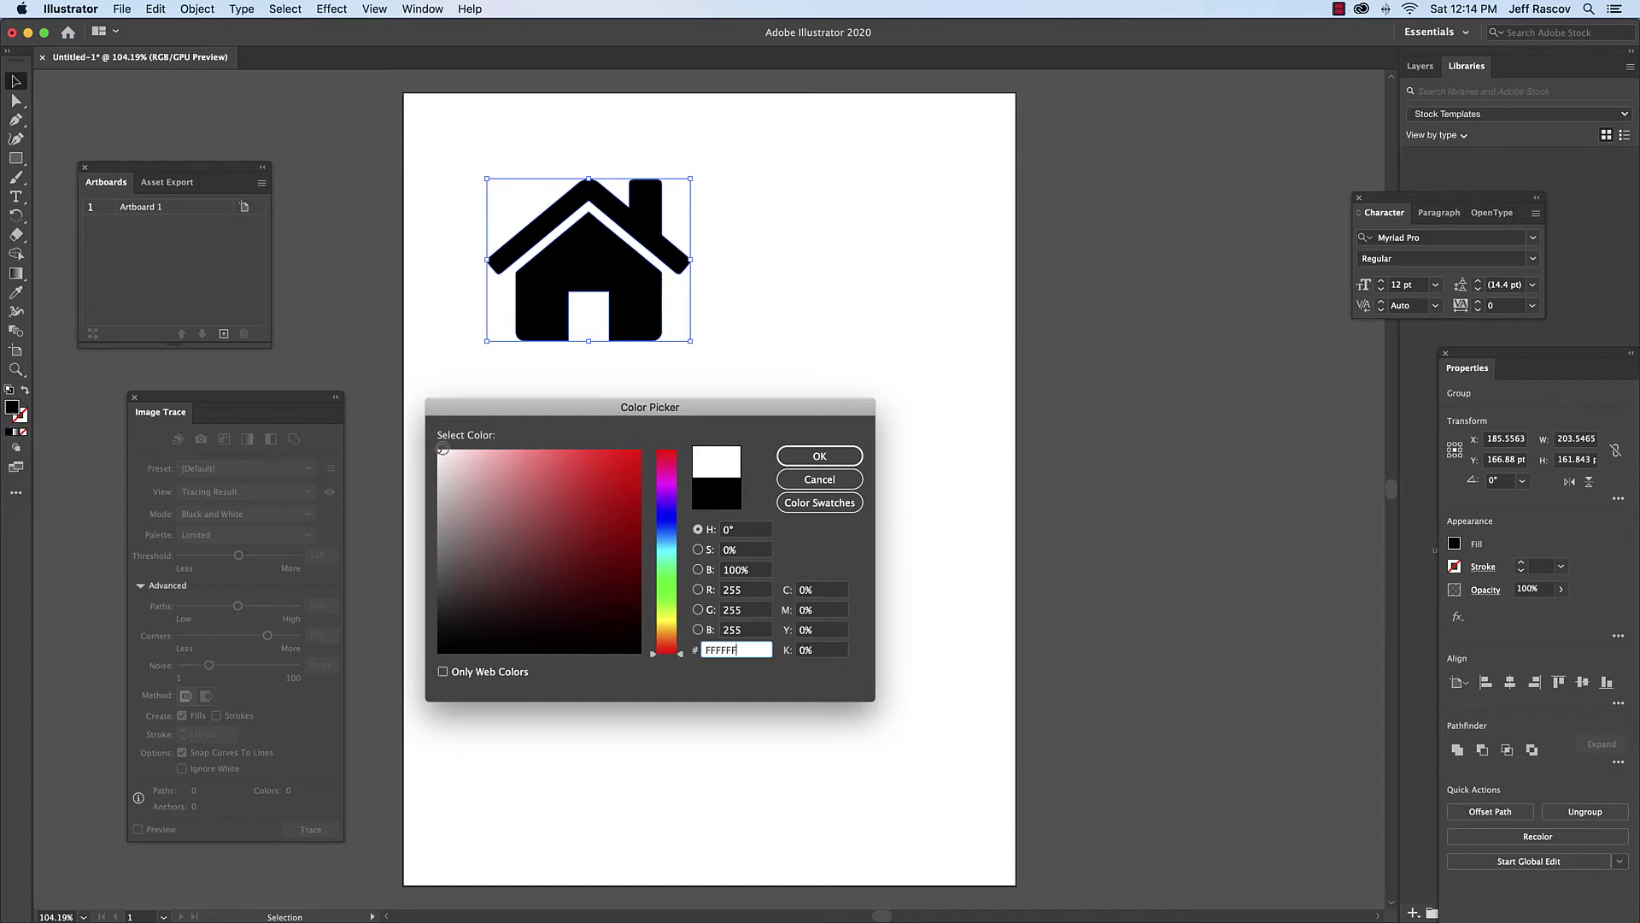
click(841, 465)
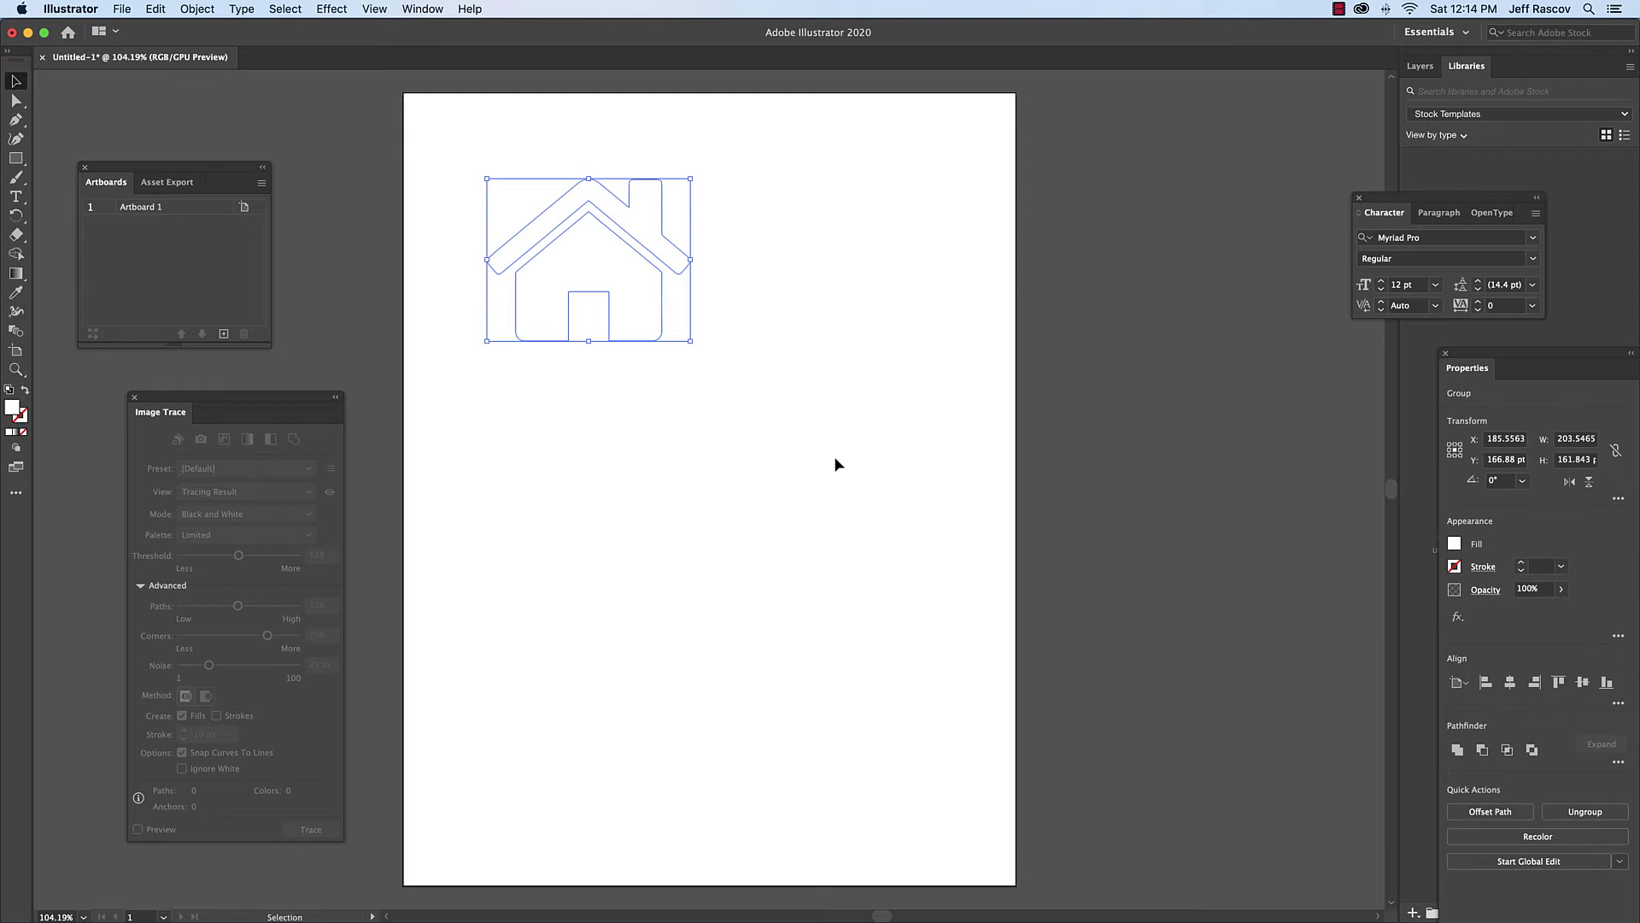
Step: Copy the white house icon and switch to the Santa Cruz app screen document in Photoshop
click(159, 9)
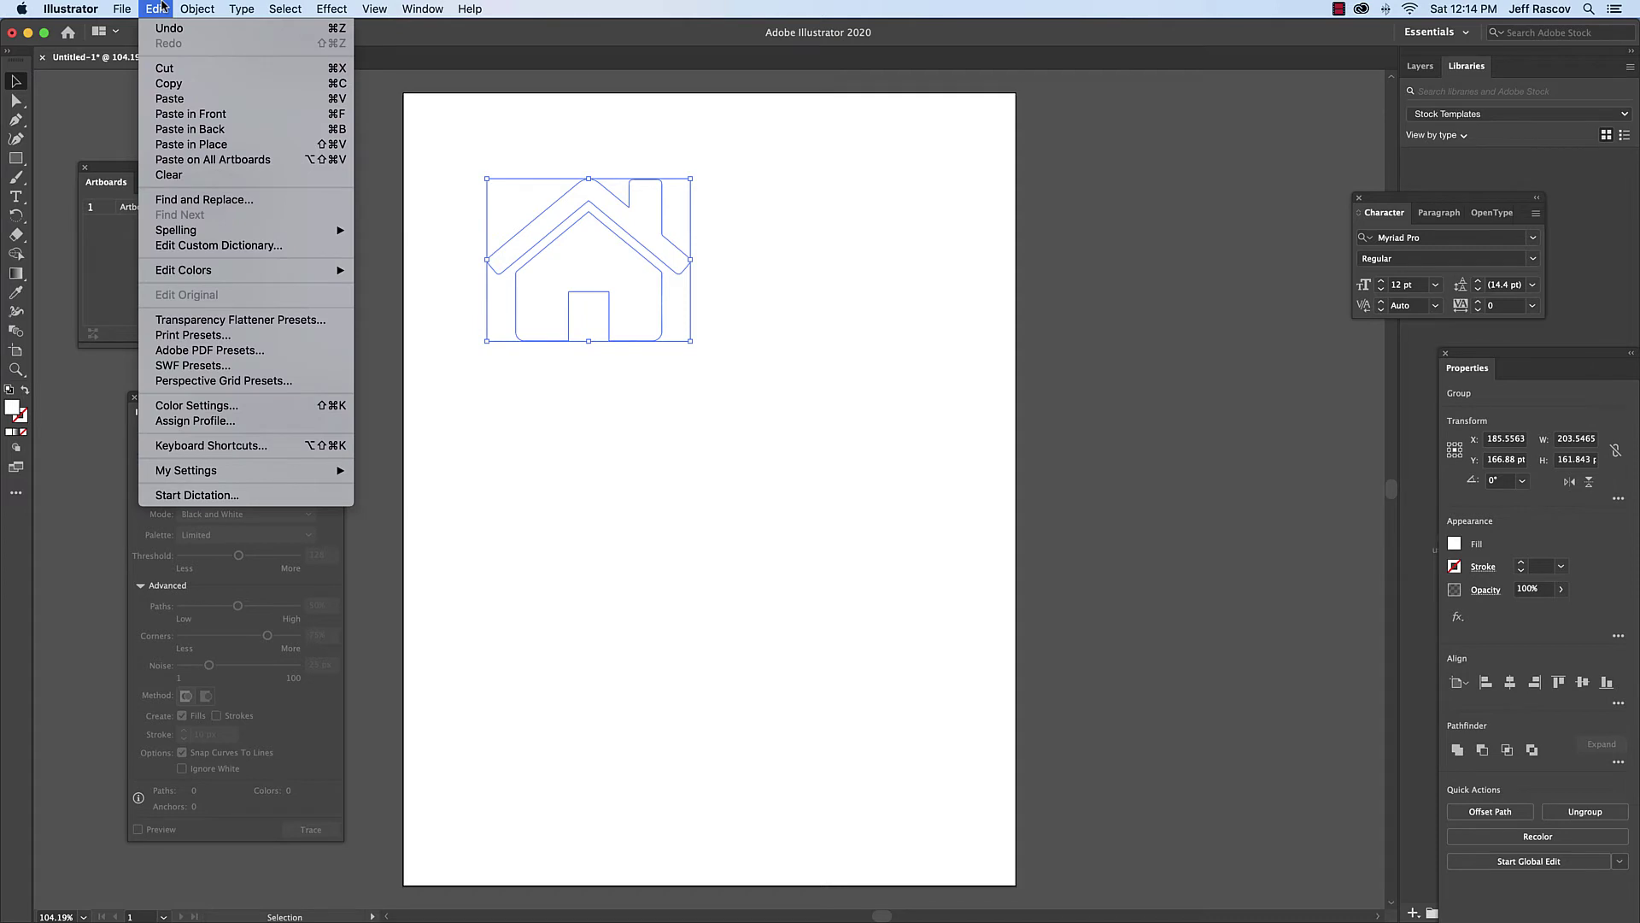
click(163, 89)
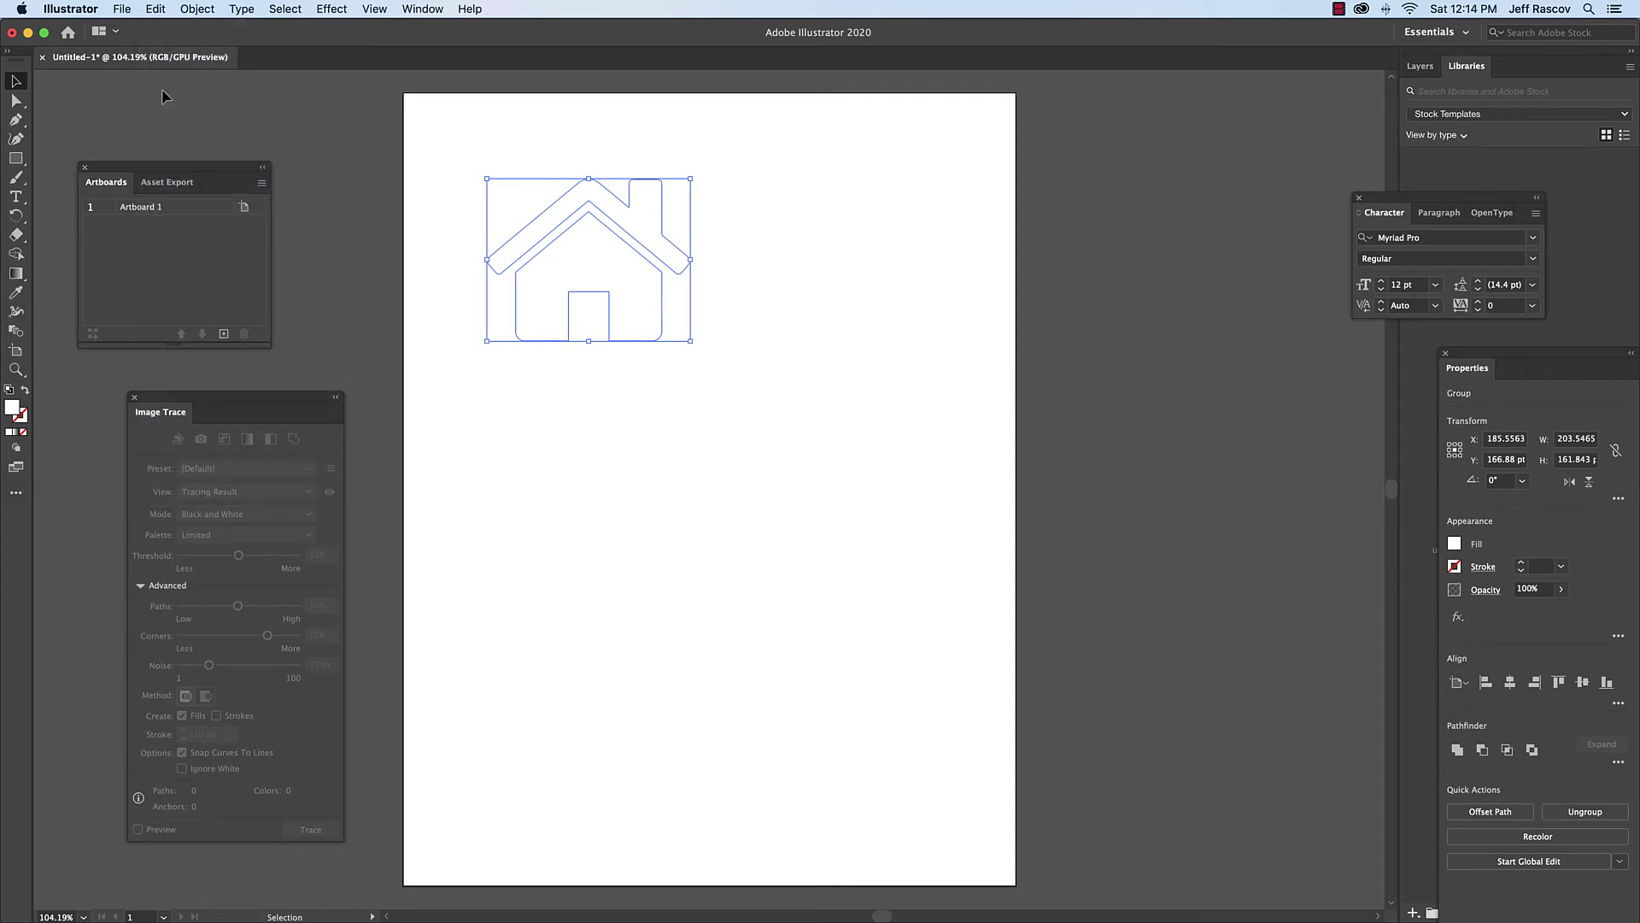
click(158, 10)
click(168, 86)
mouse_move(491, 918)
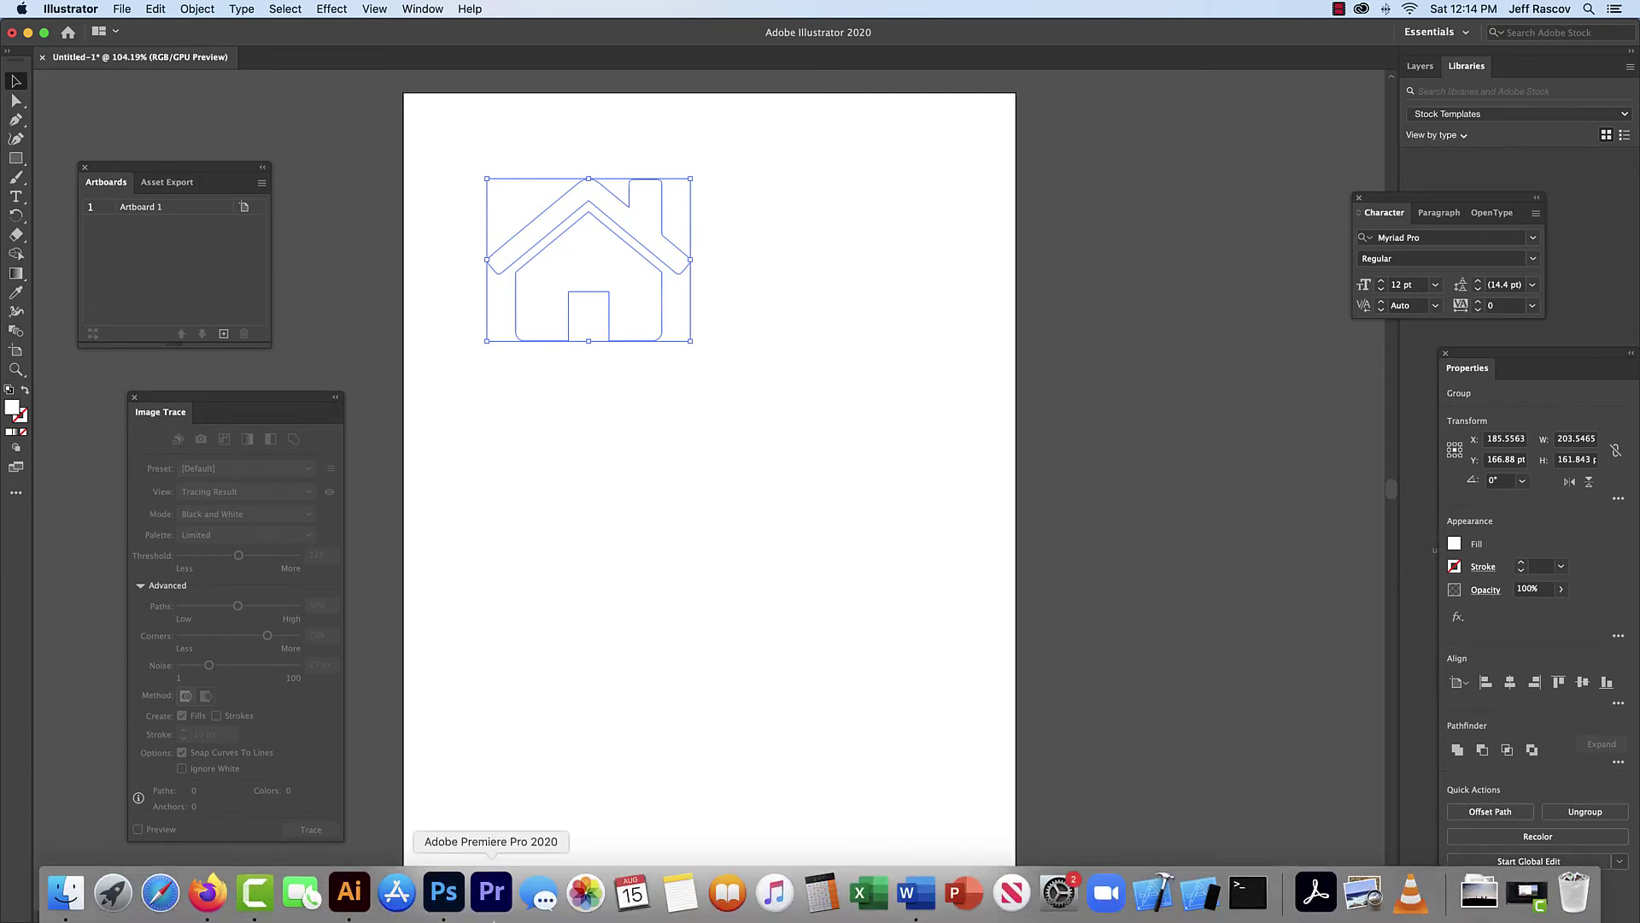
click(446, 893)
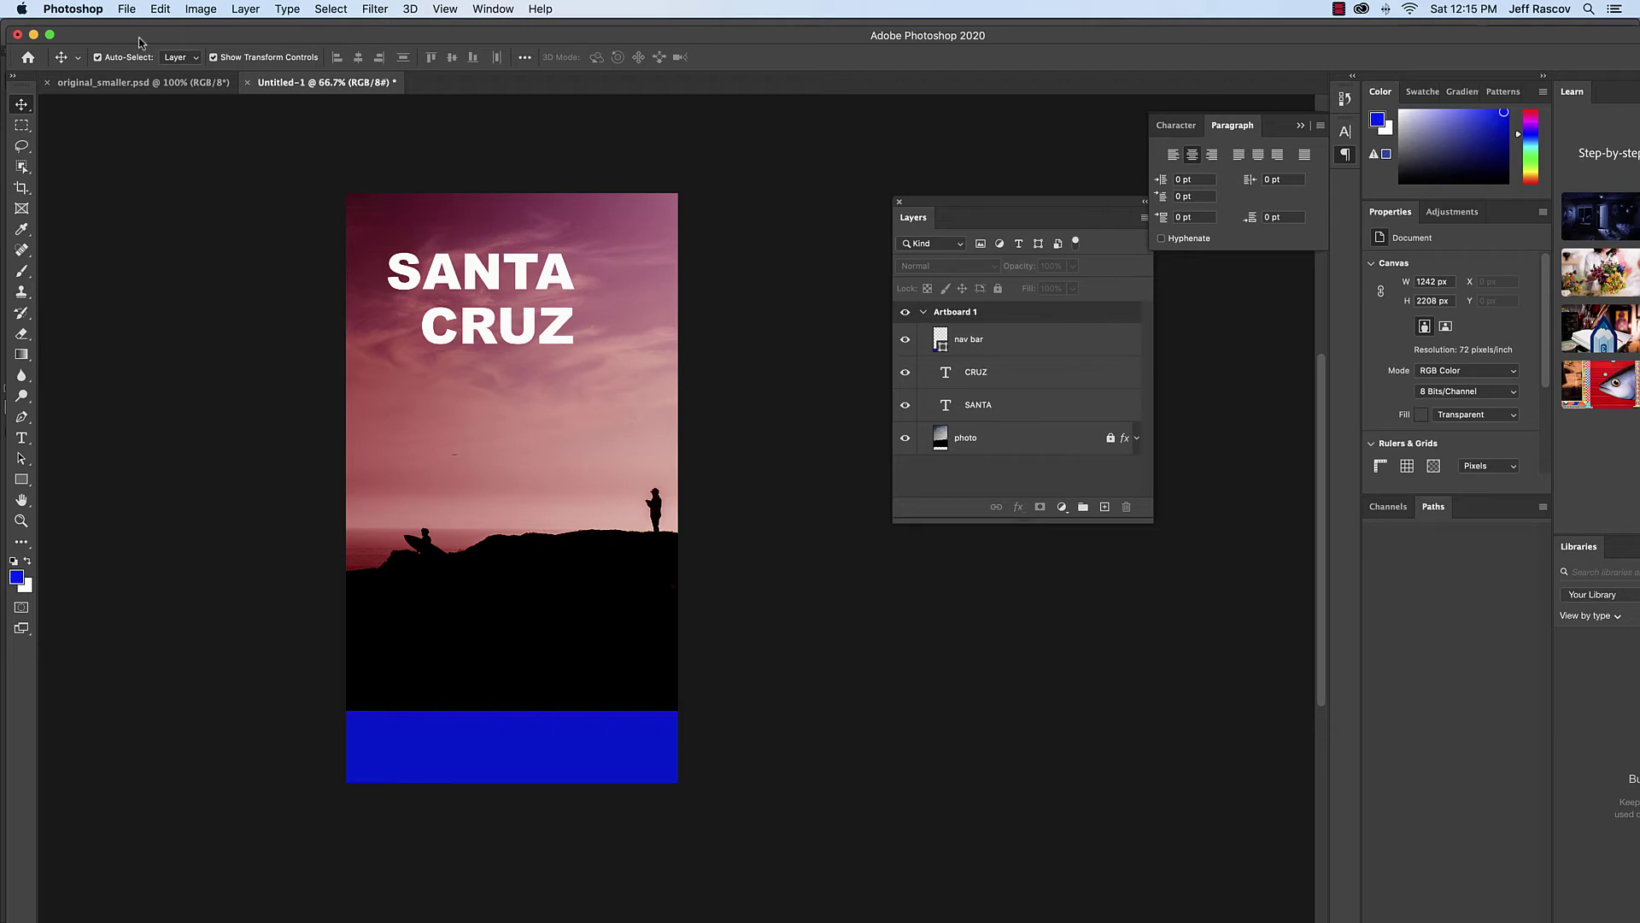
Step: Save the document to the Desktop as santa_cruz_app.psd in Photoshop format with Layers and Maximize Compatibility enabled
click(128, 10)
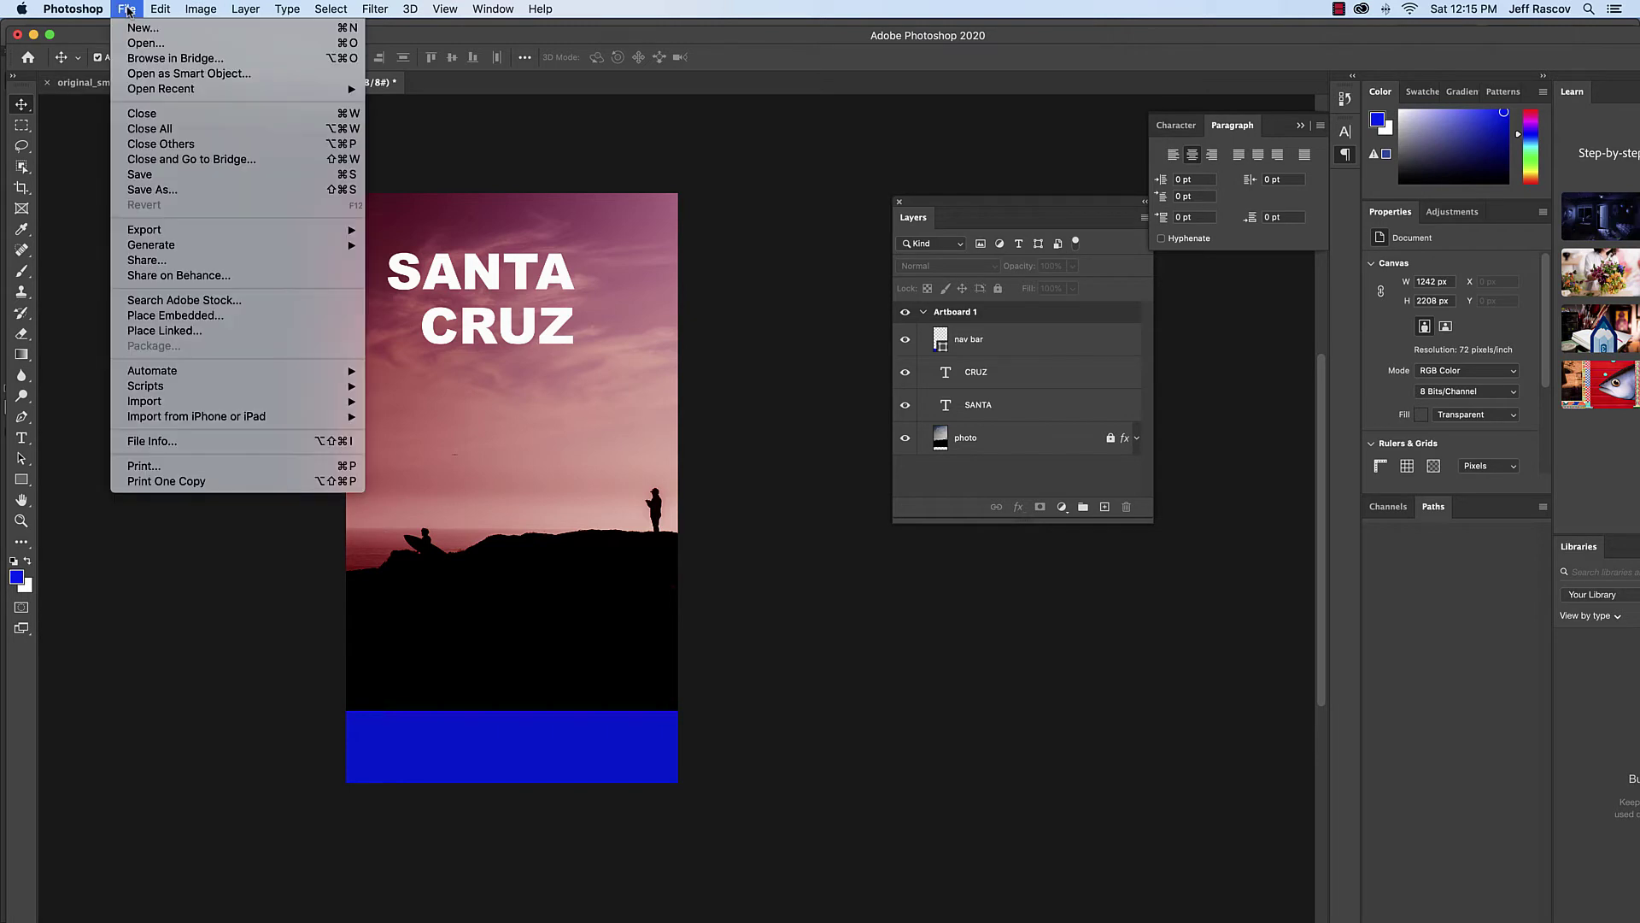
click(174, 190)
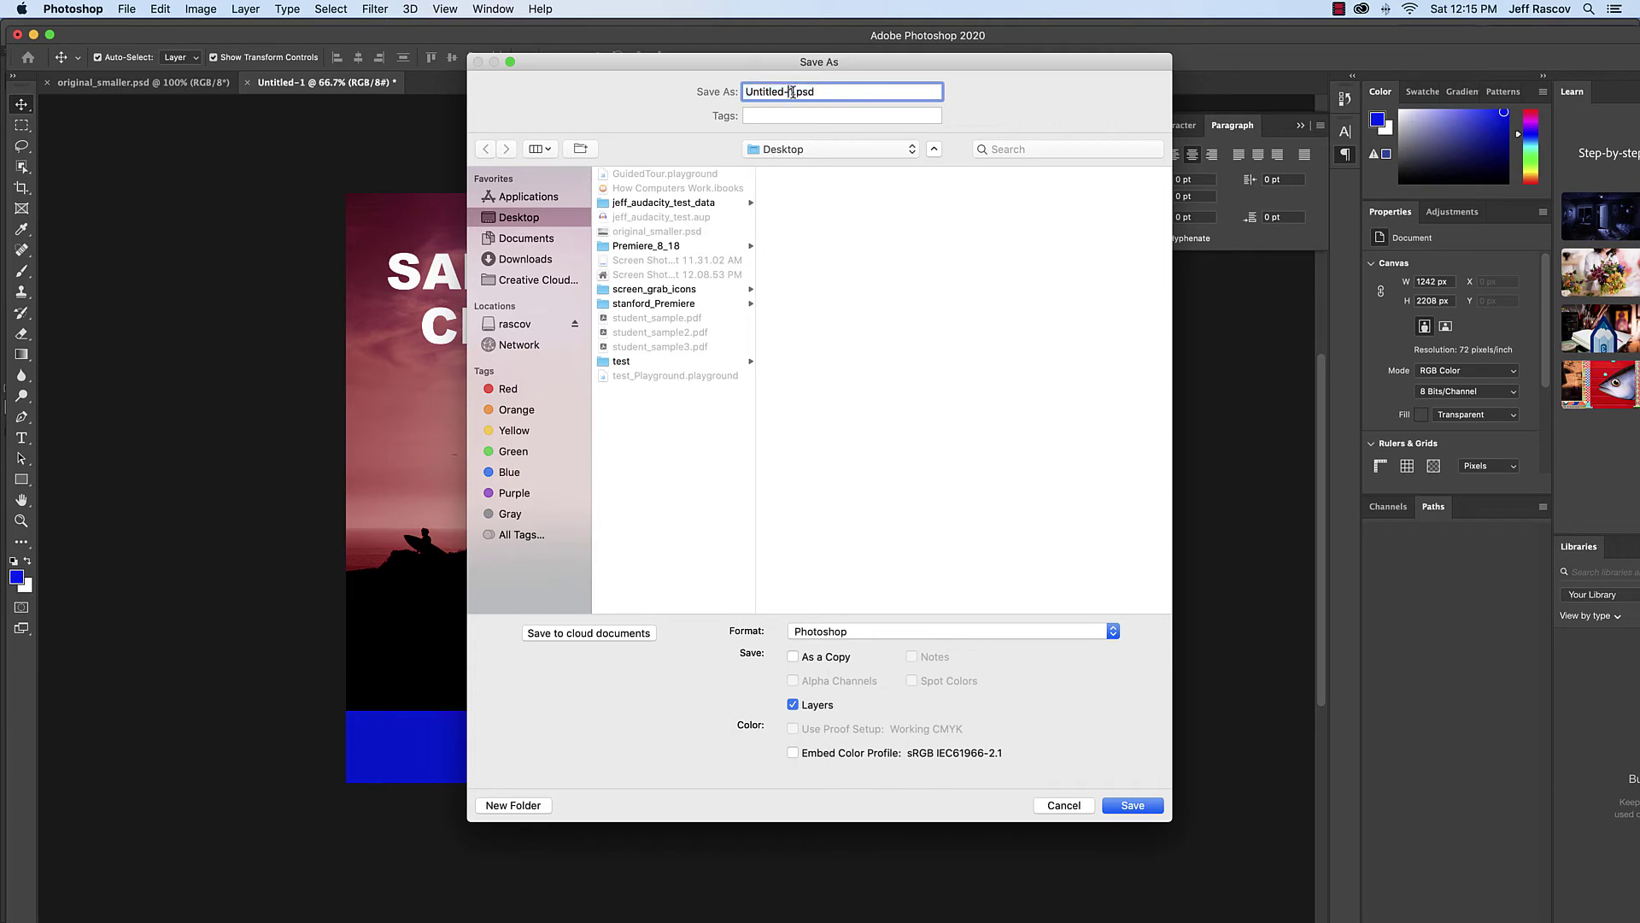
text(snata)
key(BackSpace)
key(BackSpace)
key(BackSpace)
key(BackSpace)
text(anta_cruz_app)
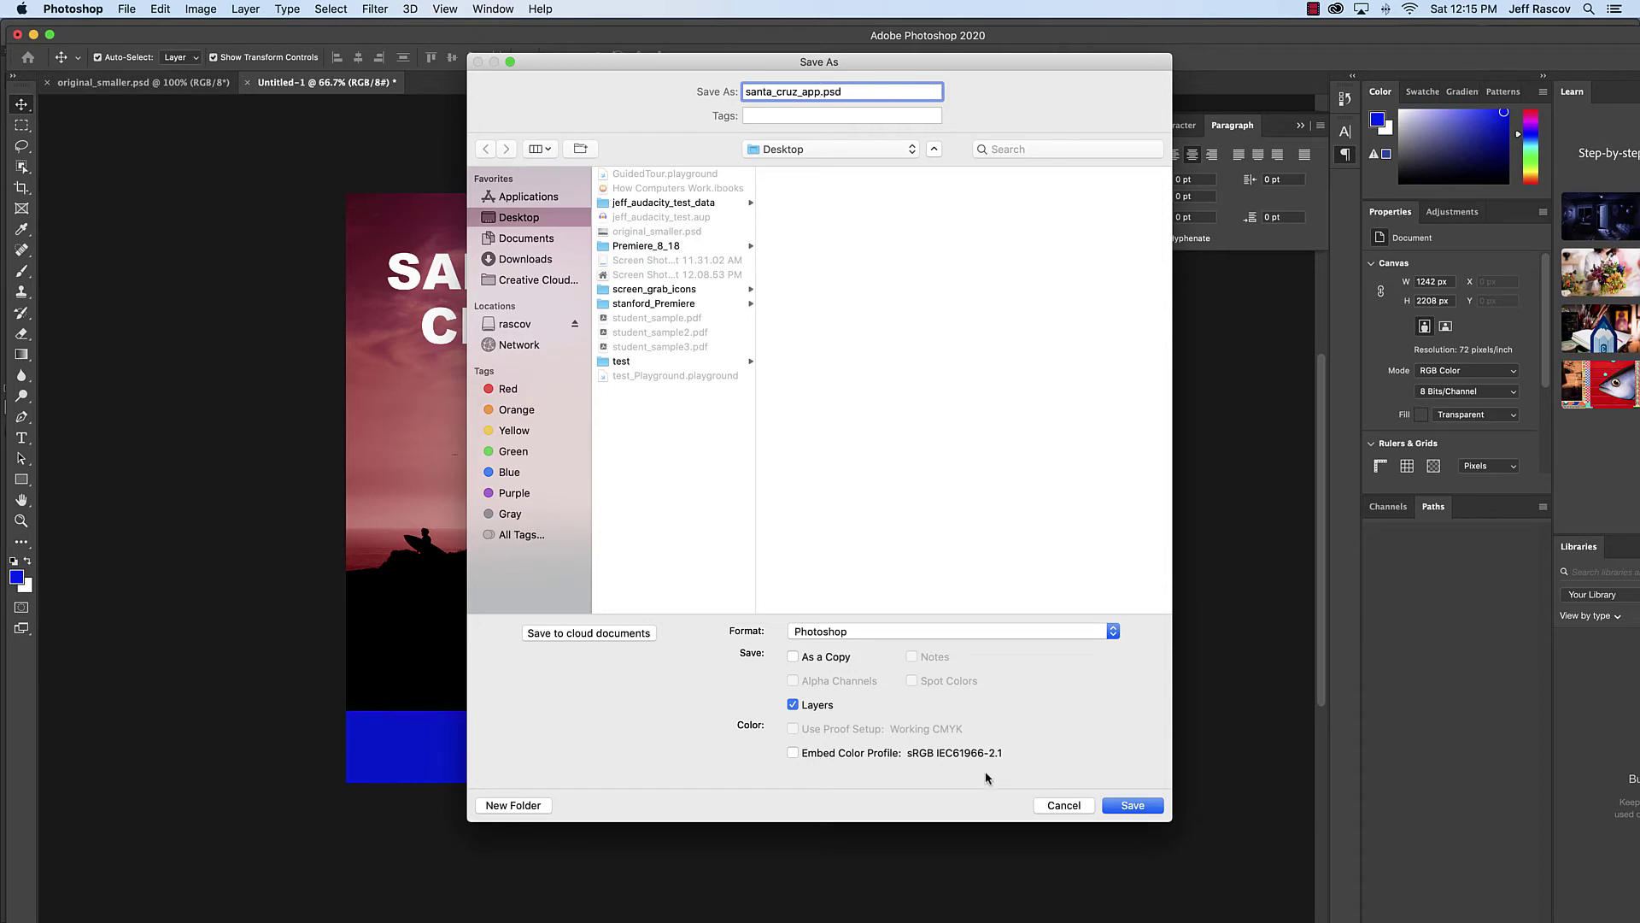
click(1130, 806)
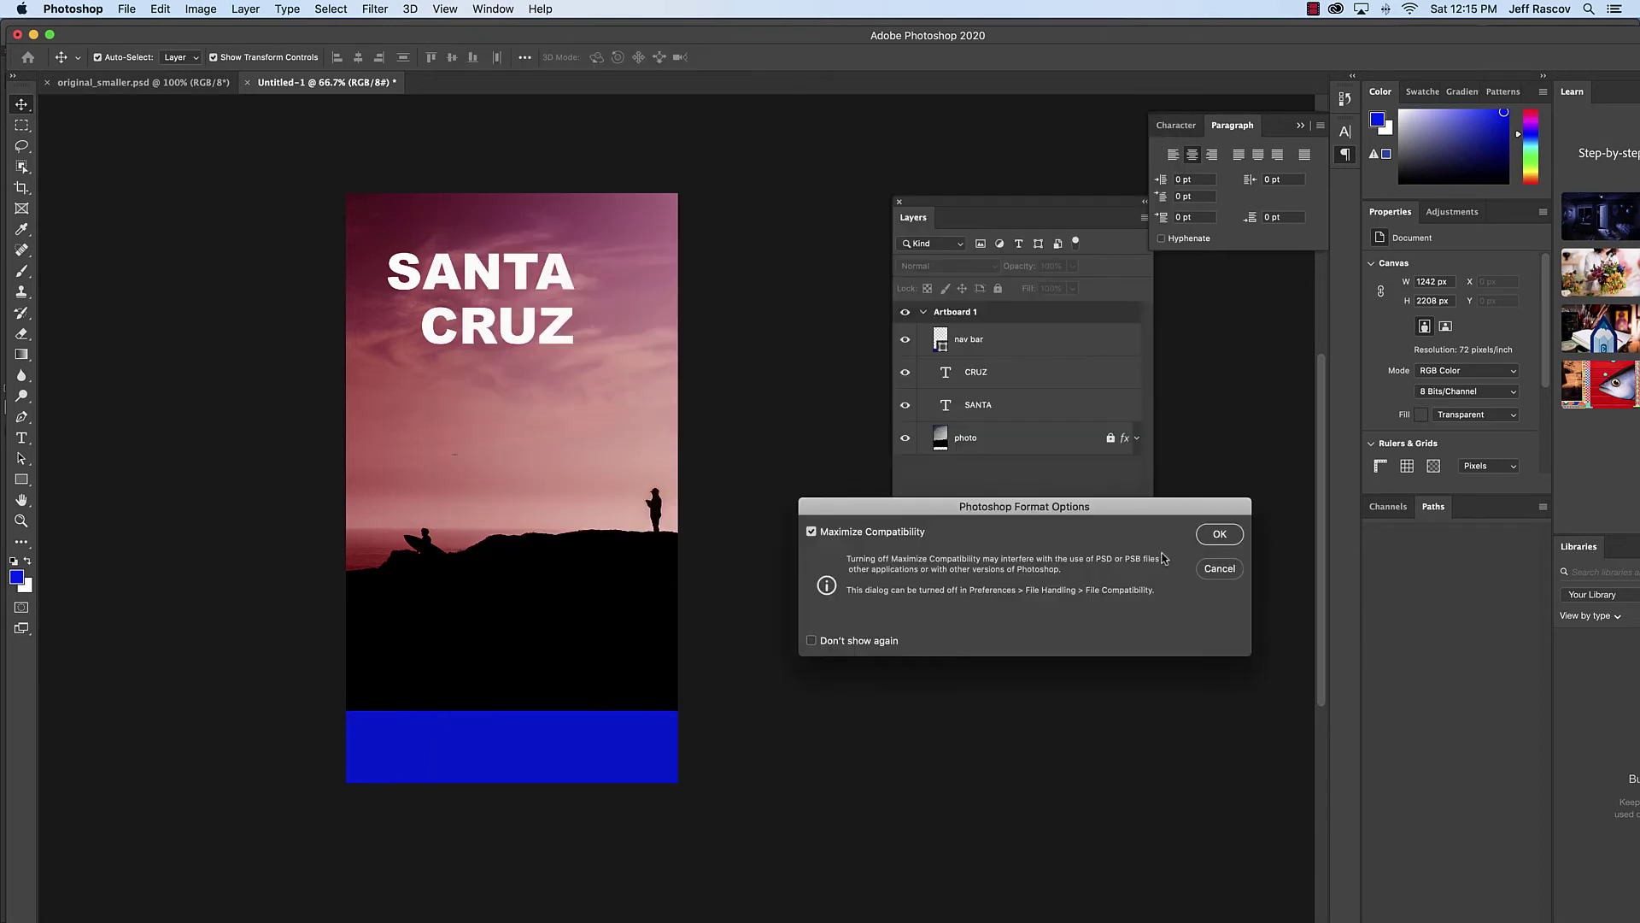
click(1220, 533)
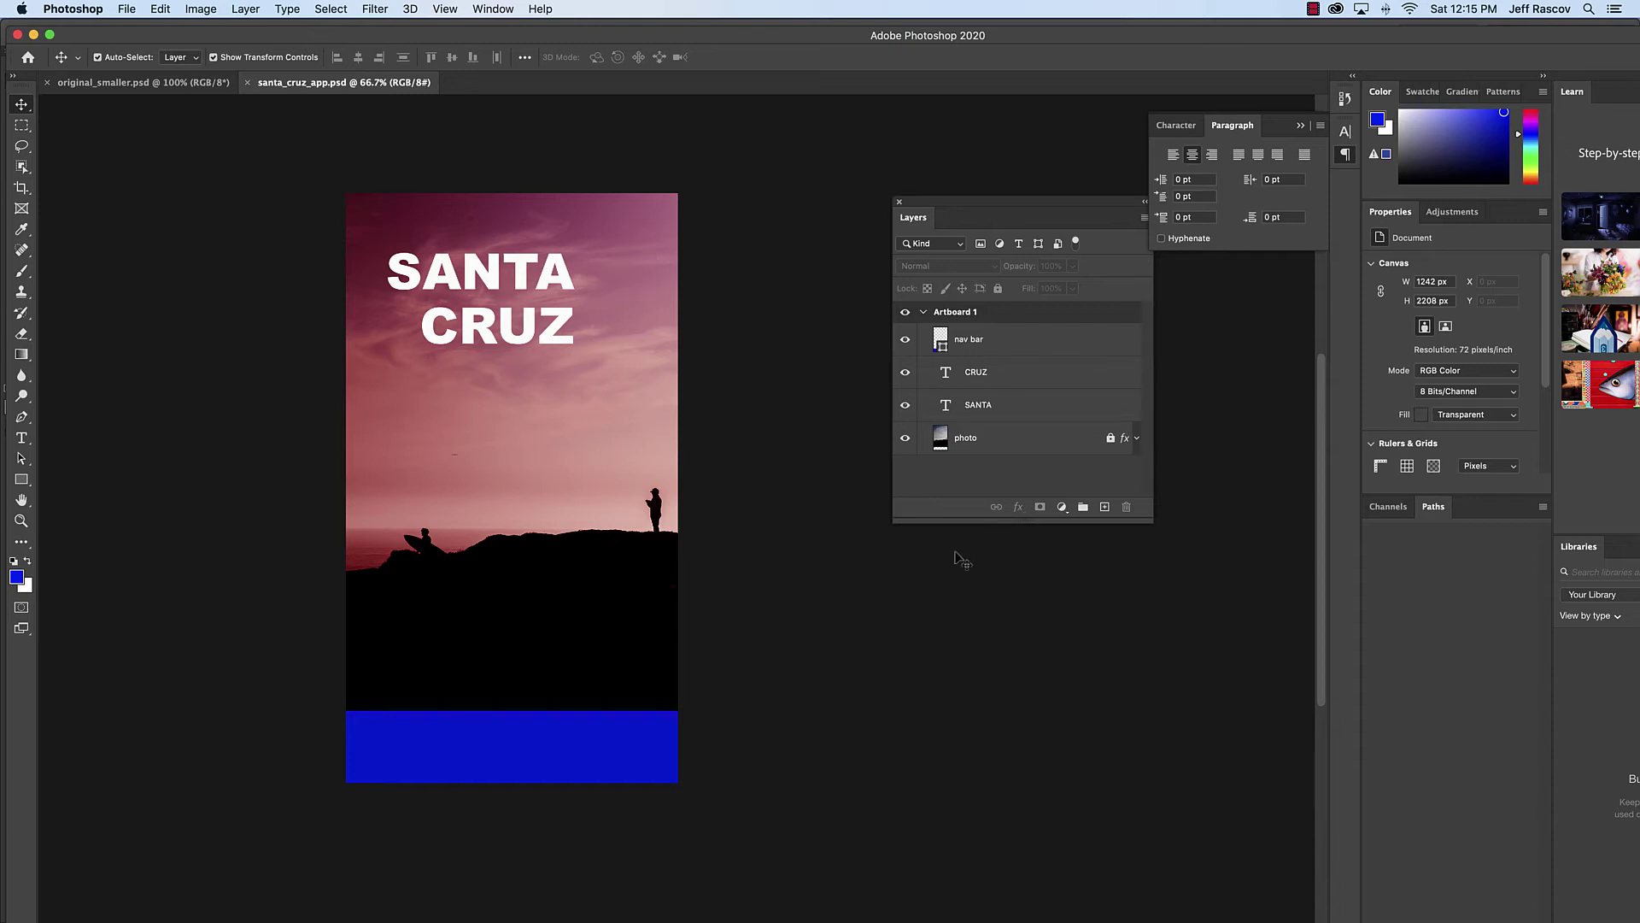
Step: Paste the copied white house icon into the document as a Smart Object
key(super+v)
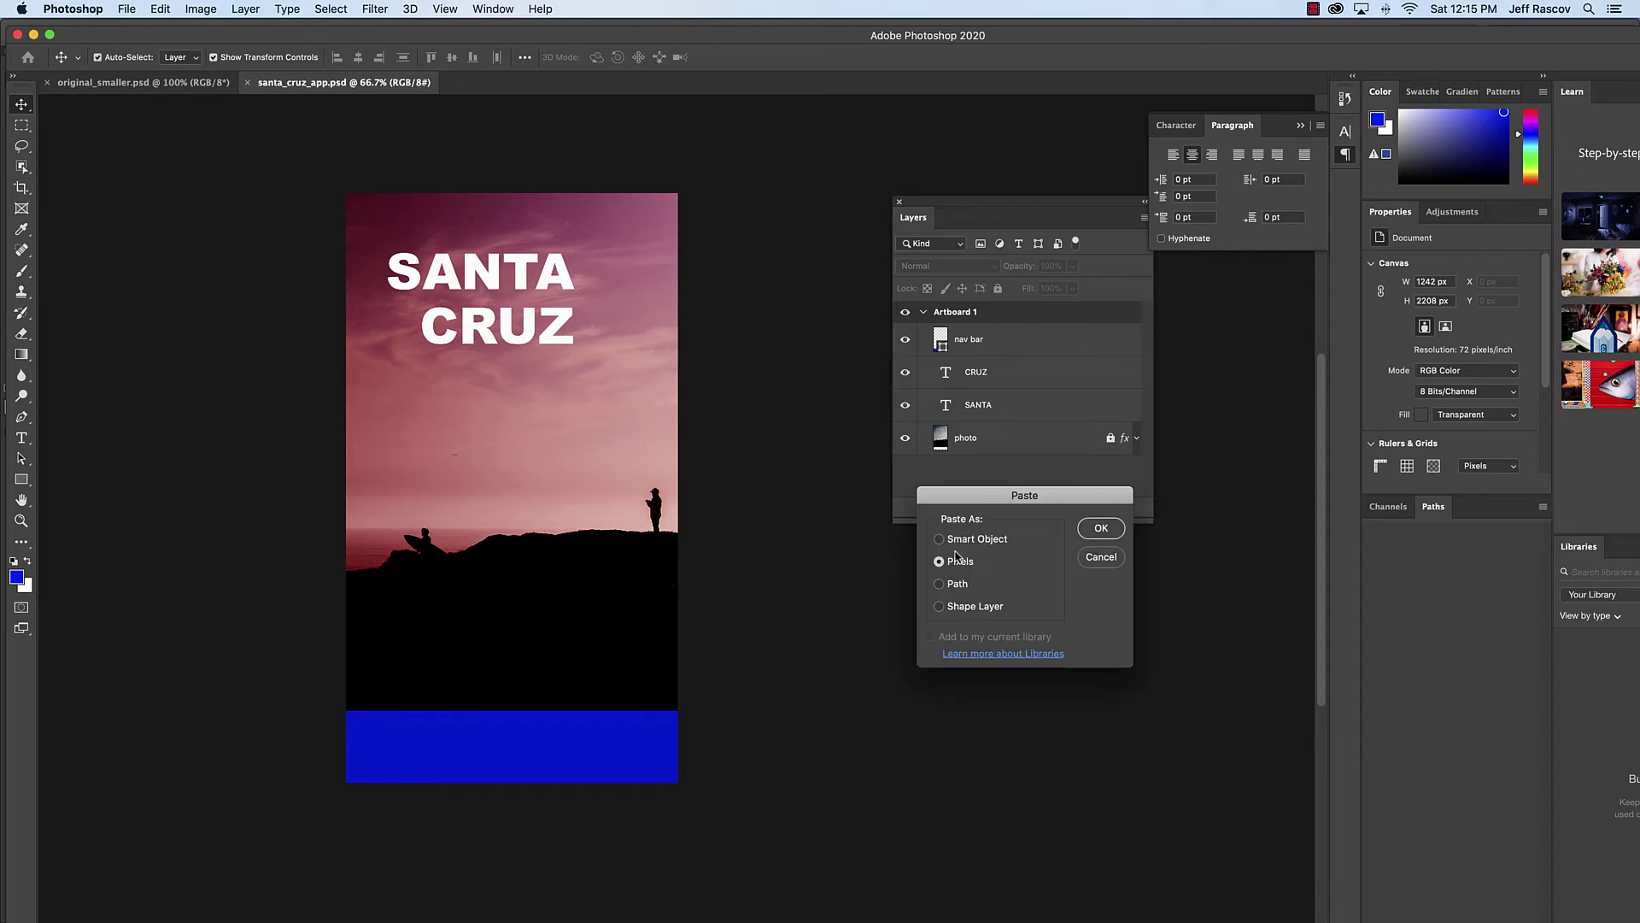
click(161, 8)
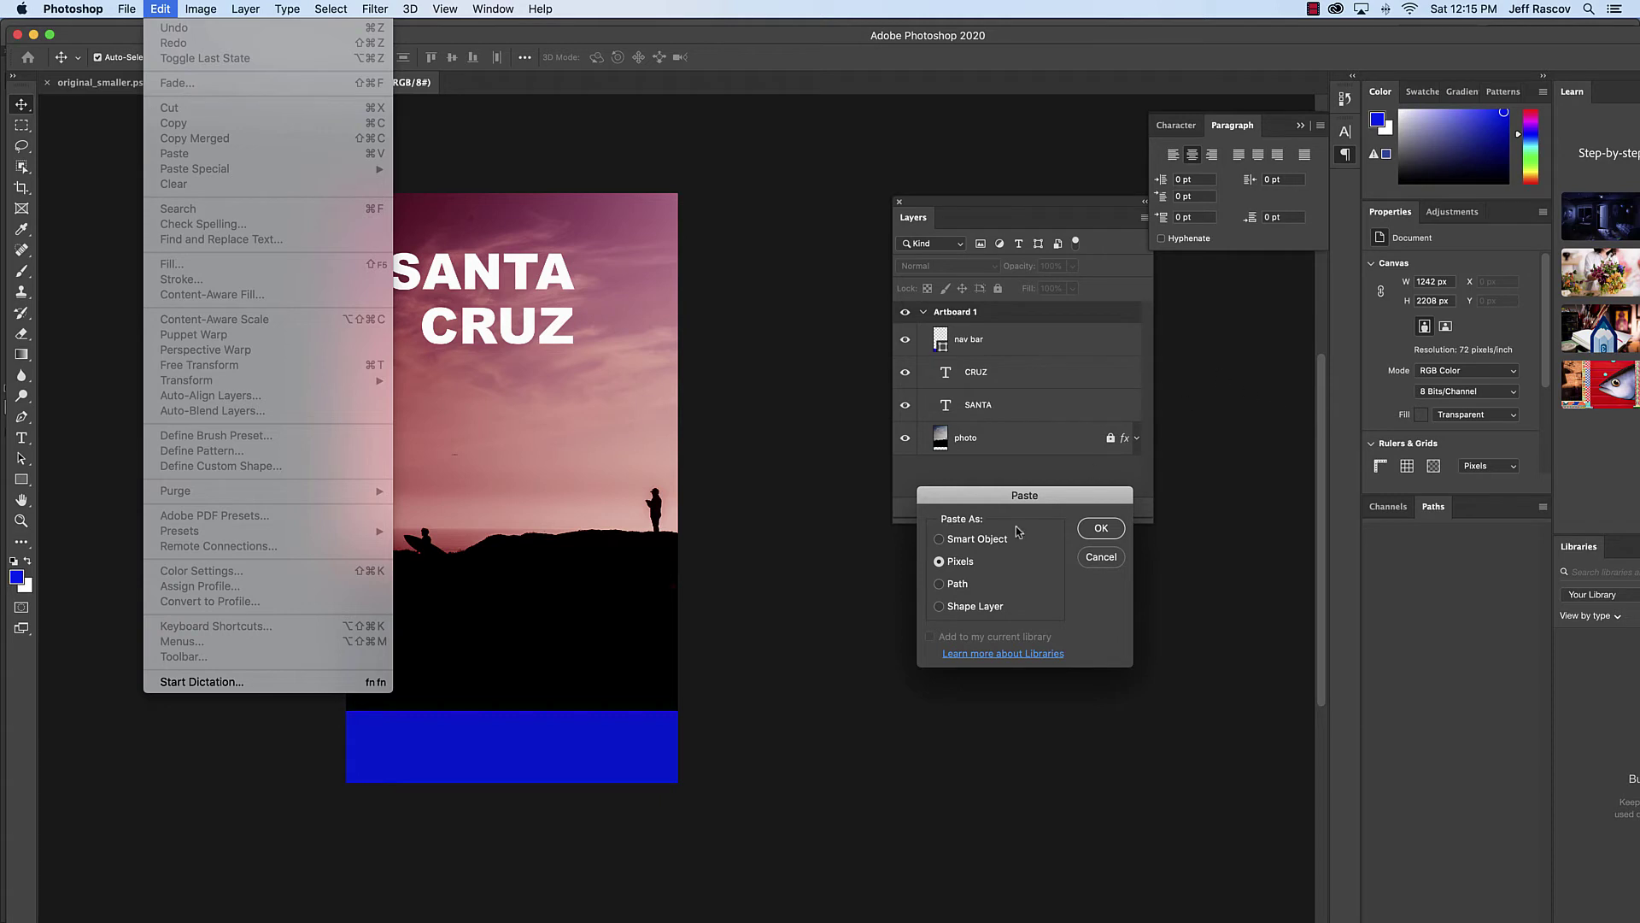
drag(1067, 504, 787, 235)
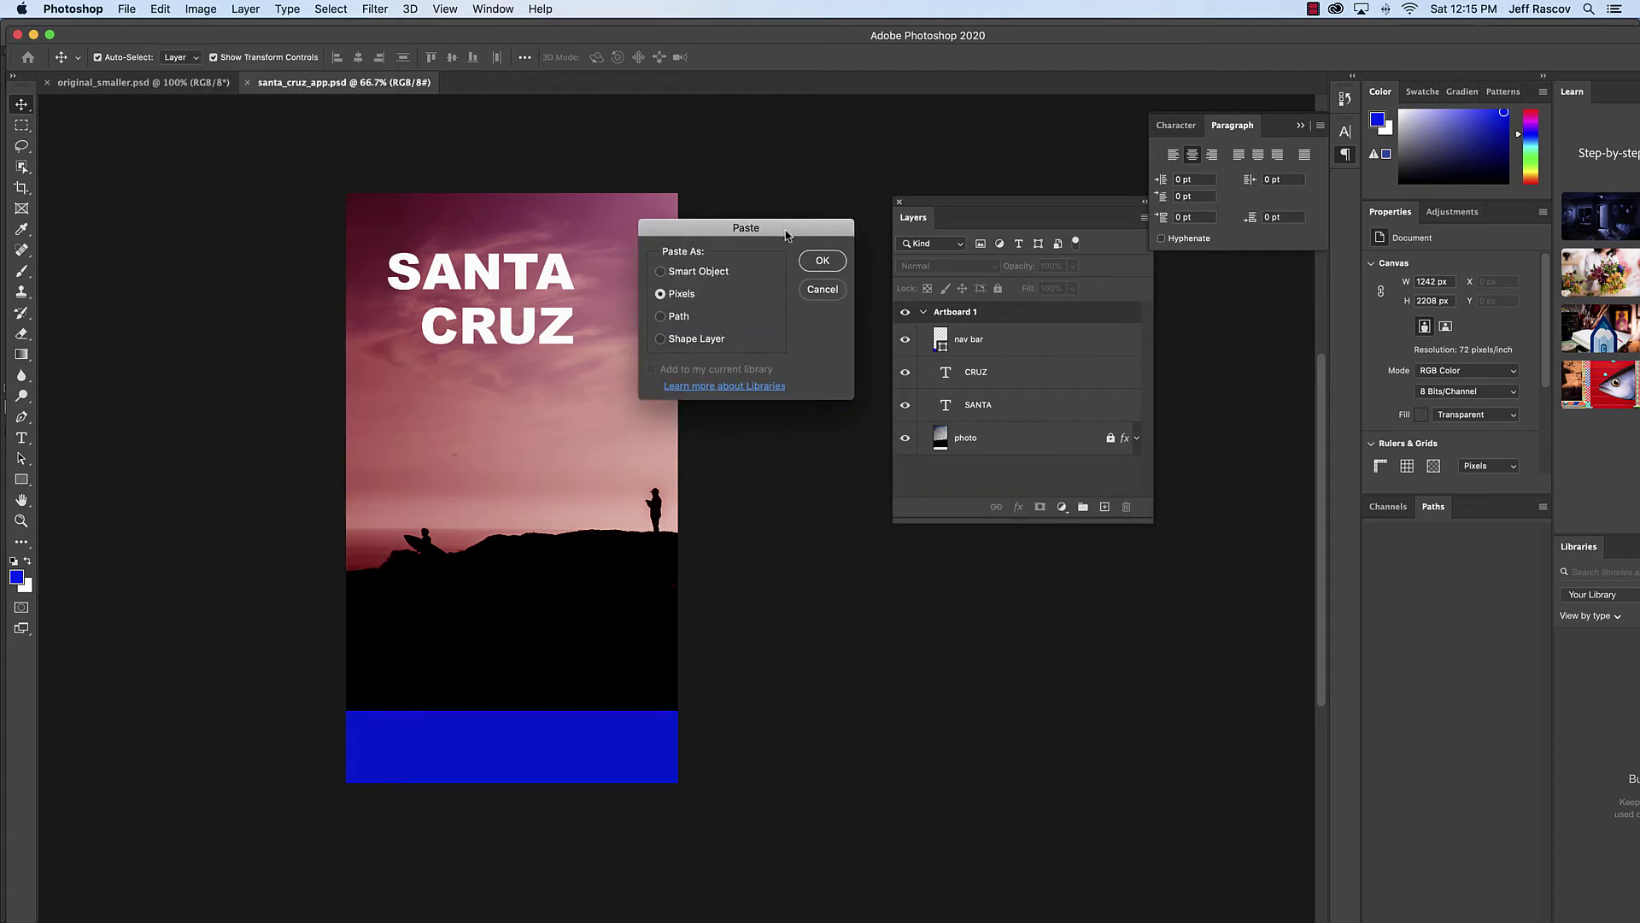
click(695, 273)
click(821, 262)
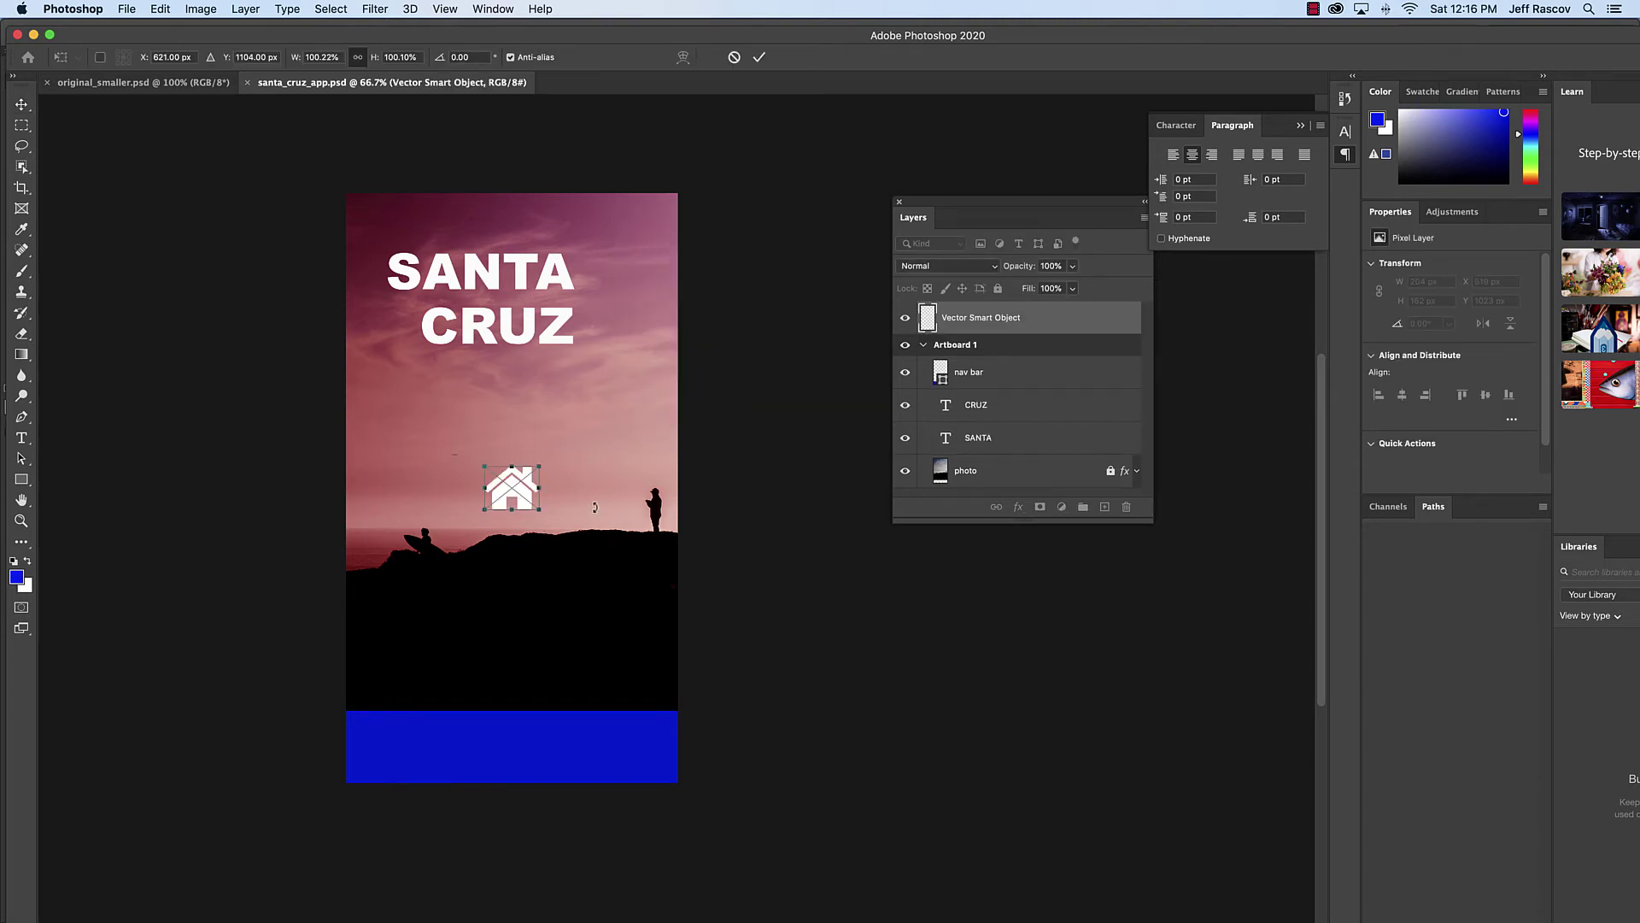
Step: Move the house icon to the left end of the blue nav bar and scale it to about 177 by 141 px
click(21, 105)
drag(520, 497, 395, 746)
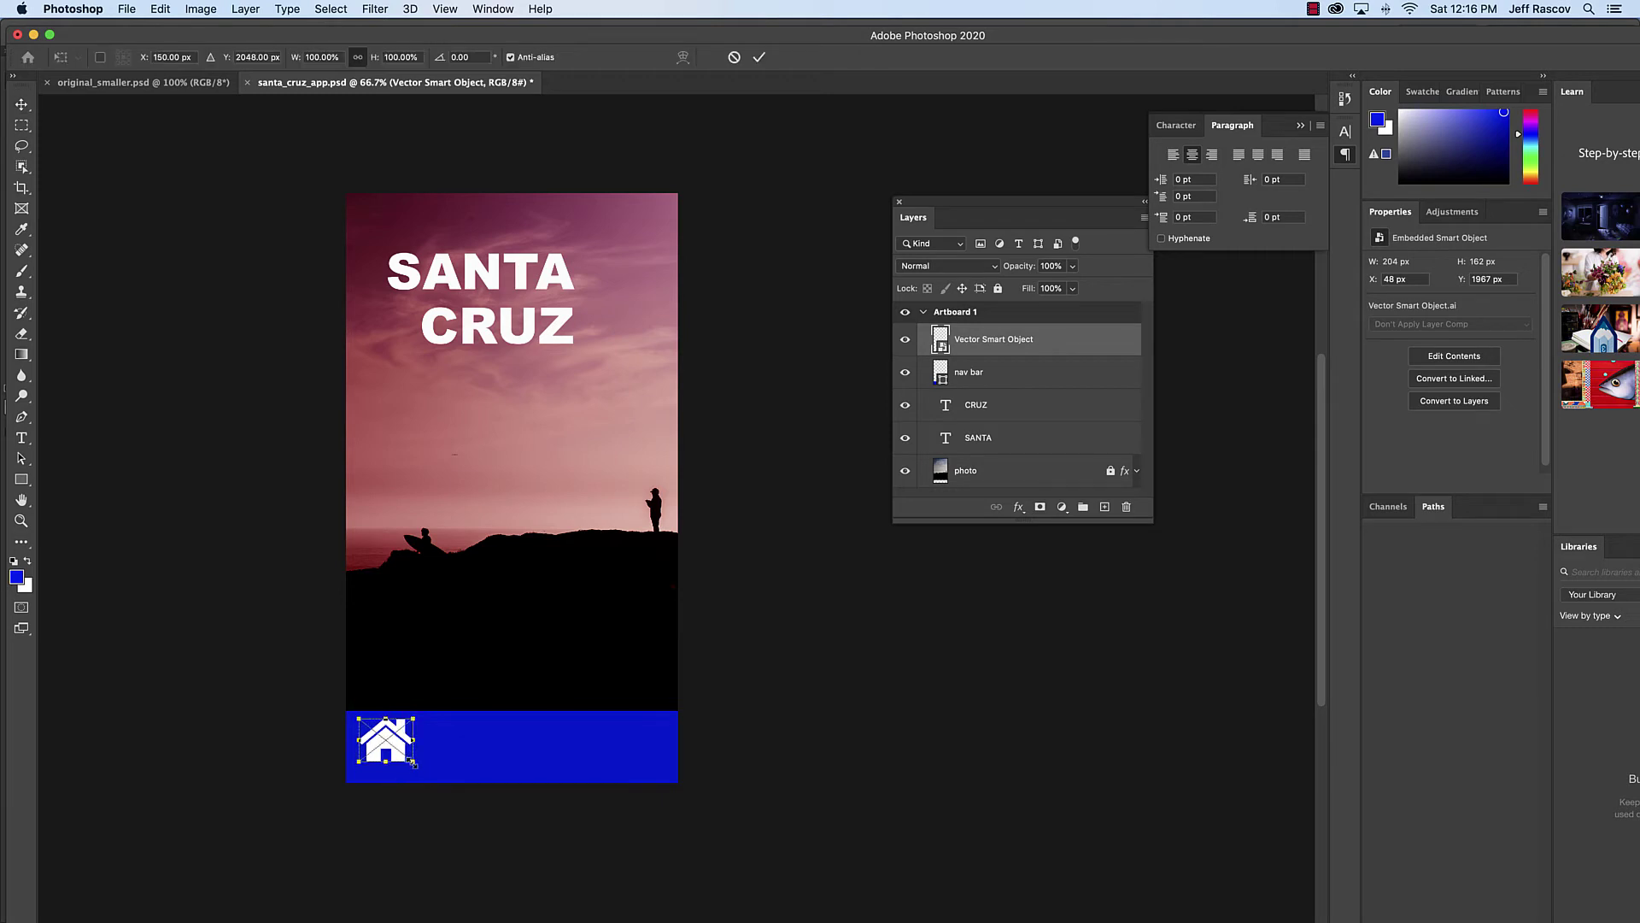
drag(414, 762, 407, 760)
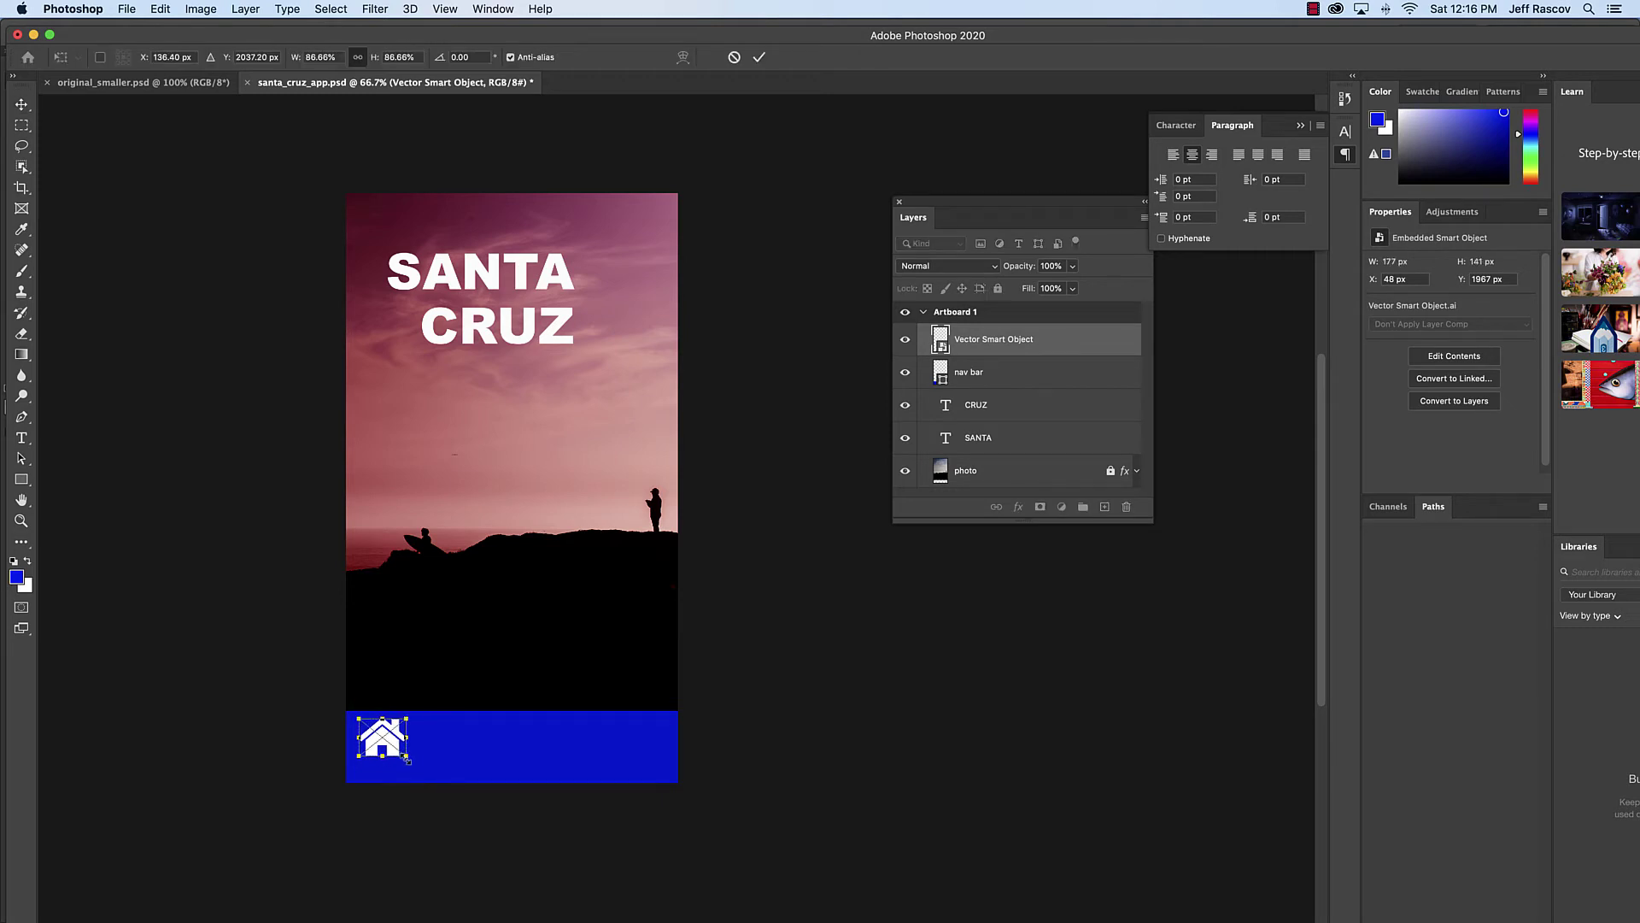
click(21, 104)
mouse_move(386, 744)
mouse_down()
mouse_move(404, 741)
mouse_move(384, 741)
mouse_up()
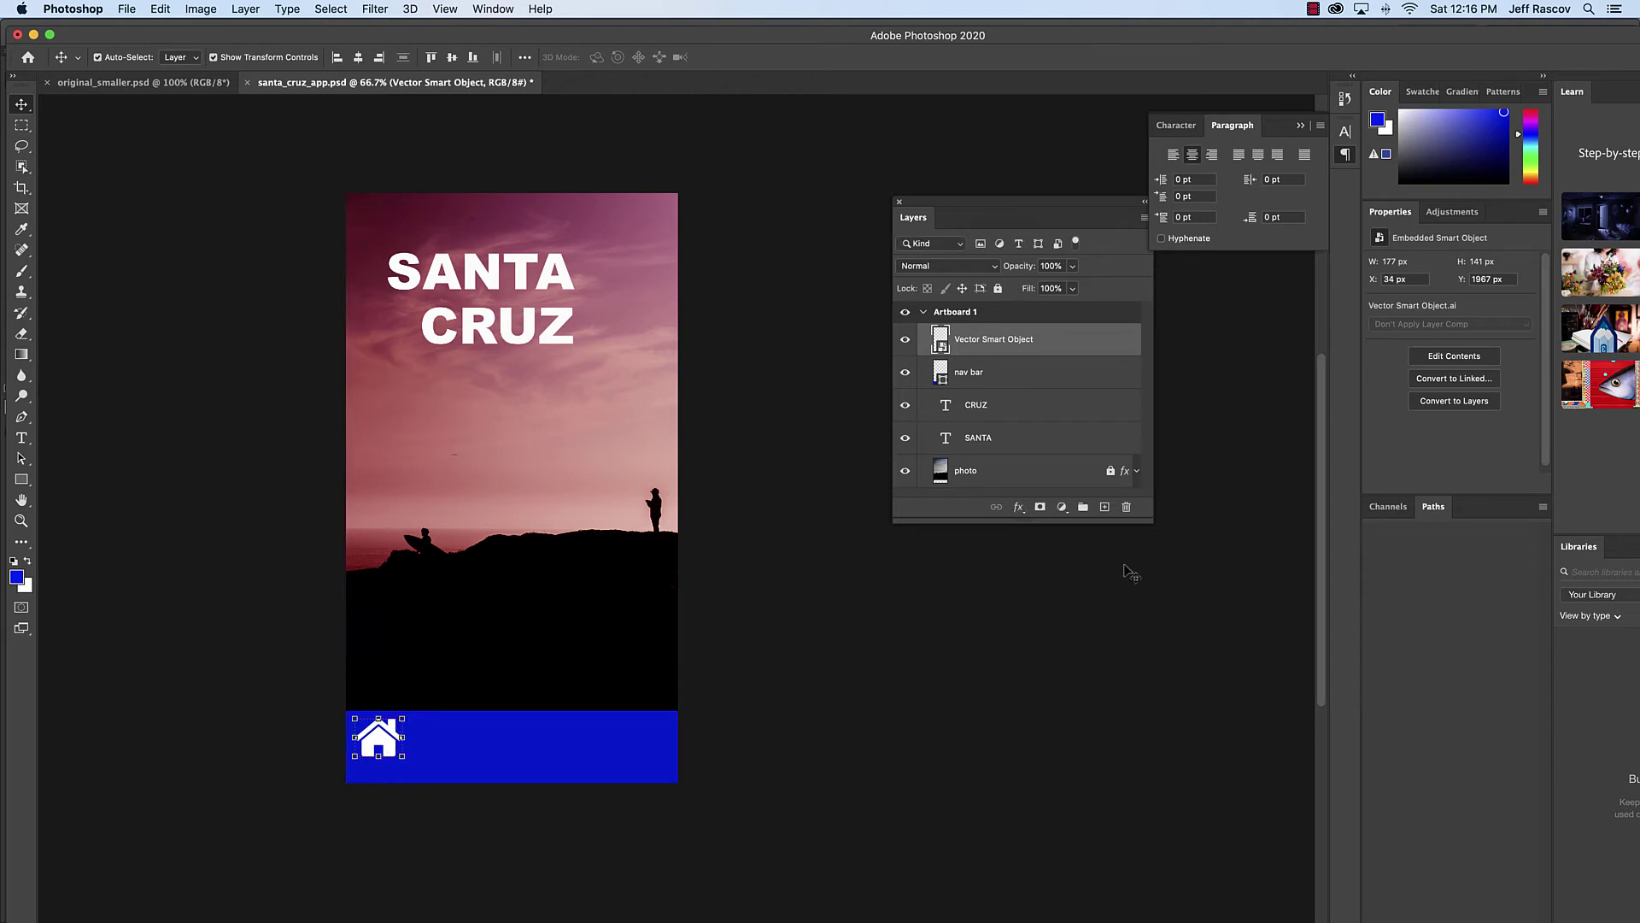
click(1313, 9)
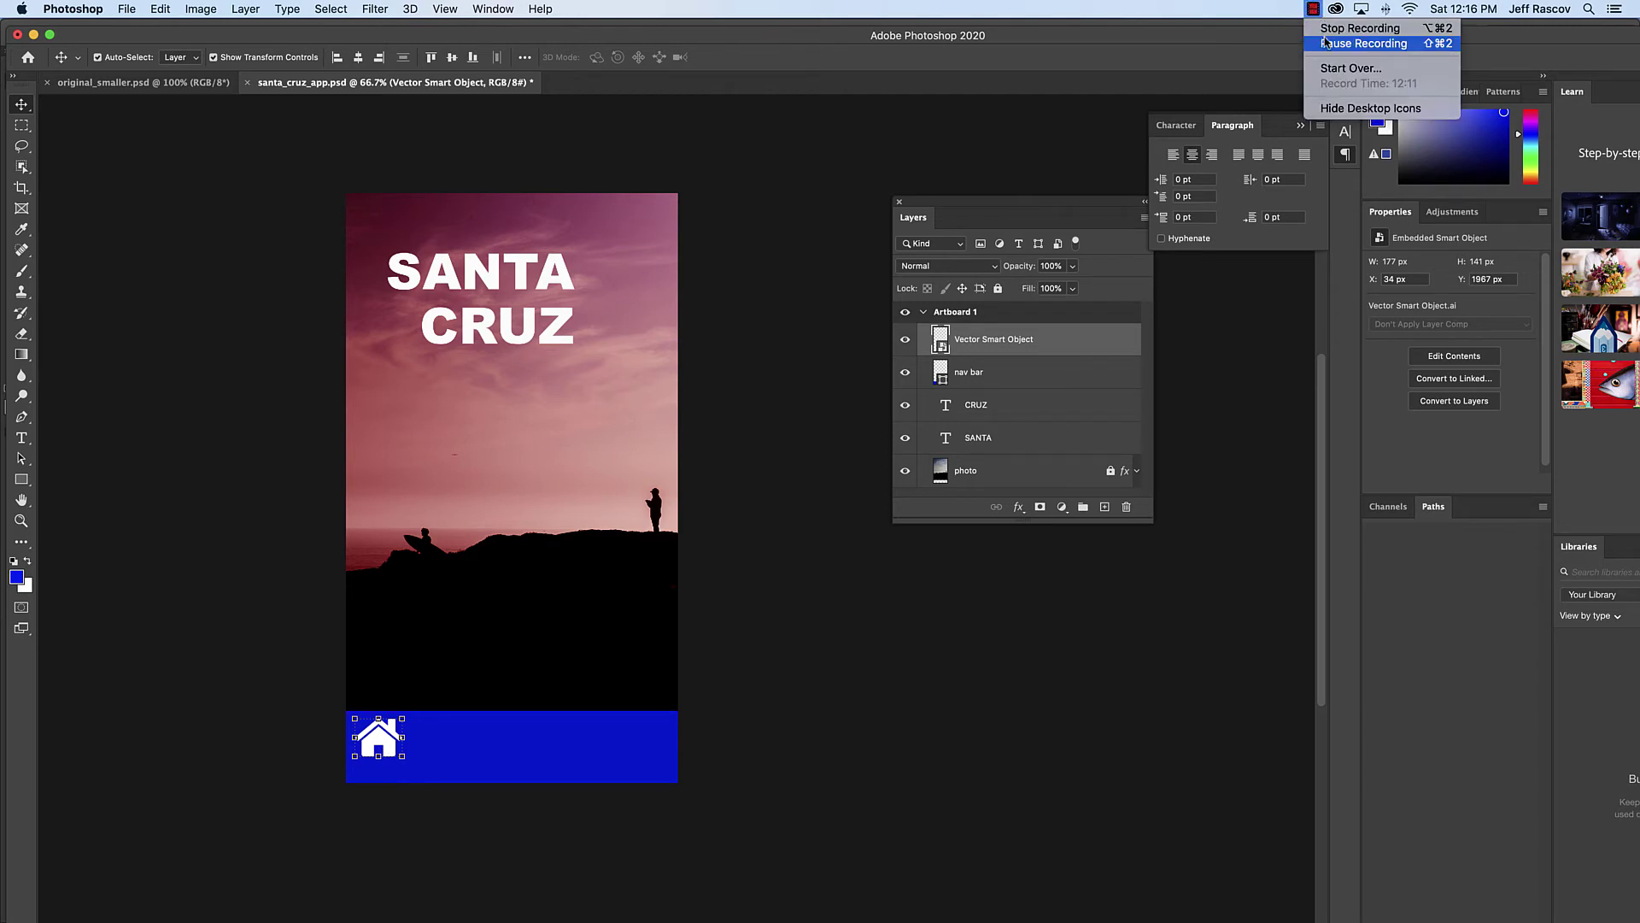
click(1325, 42)
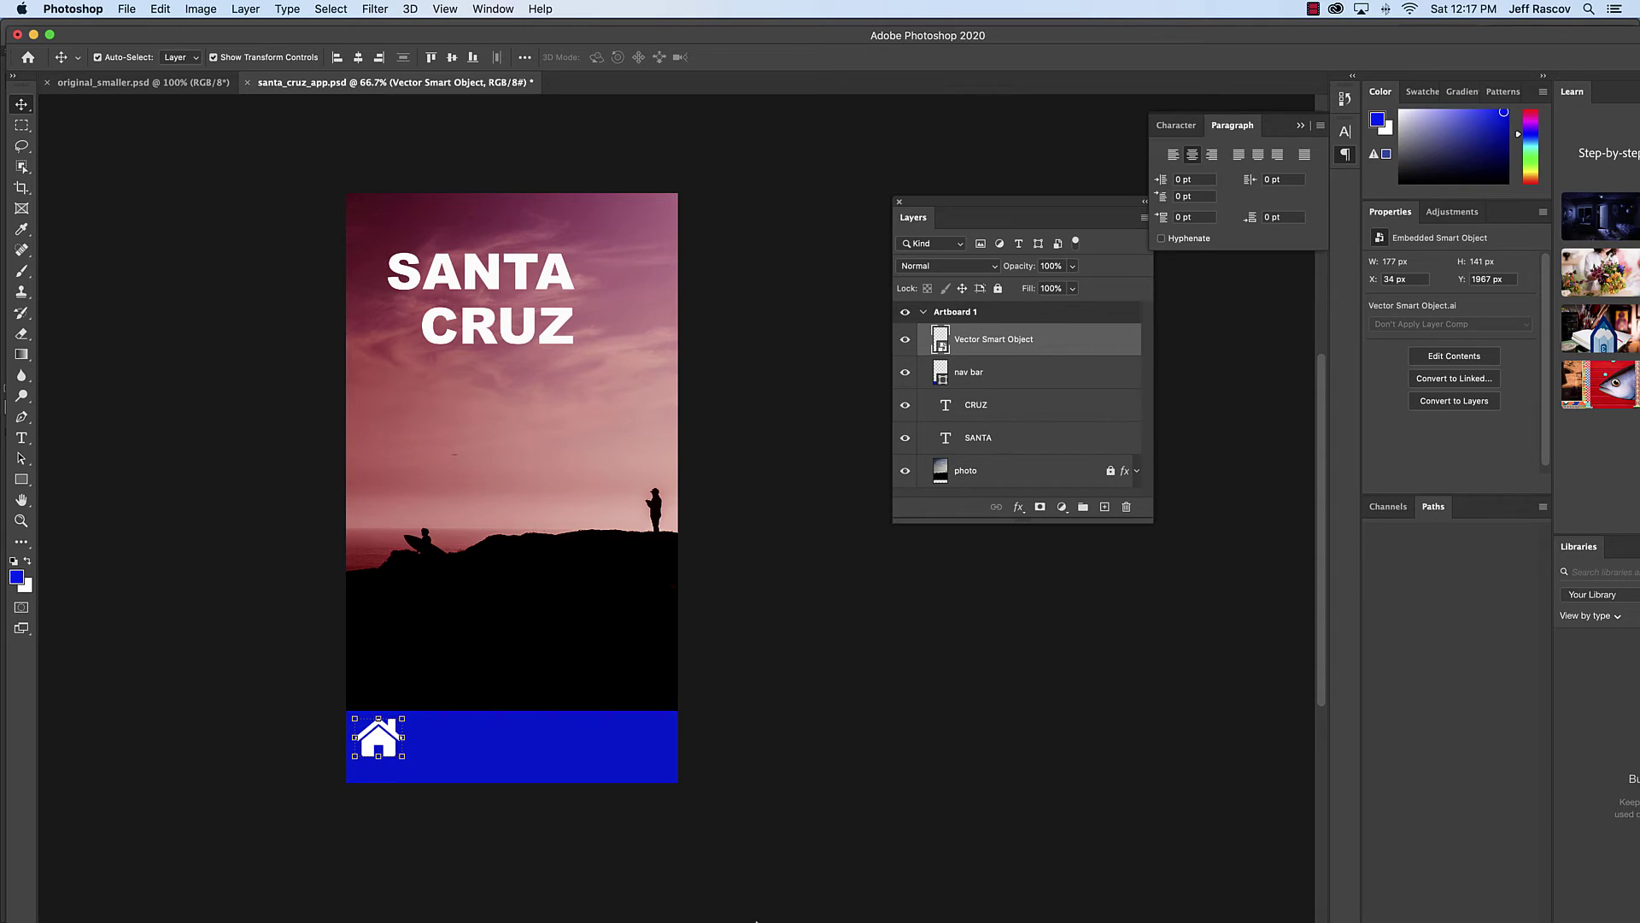
Step: Switch to the Noun Project page in Firefox and search for "restaruant"
mouse_move(331, 912)
click(203, 899)
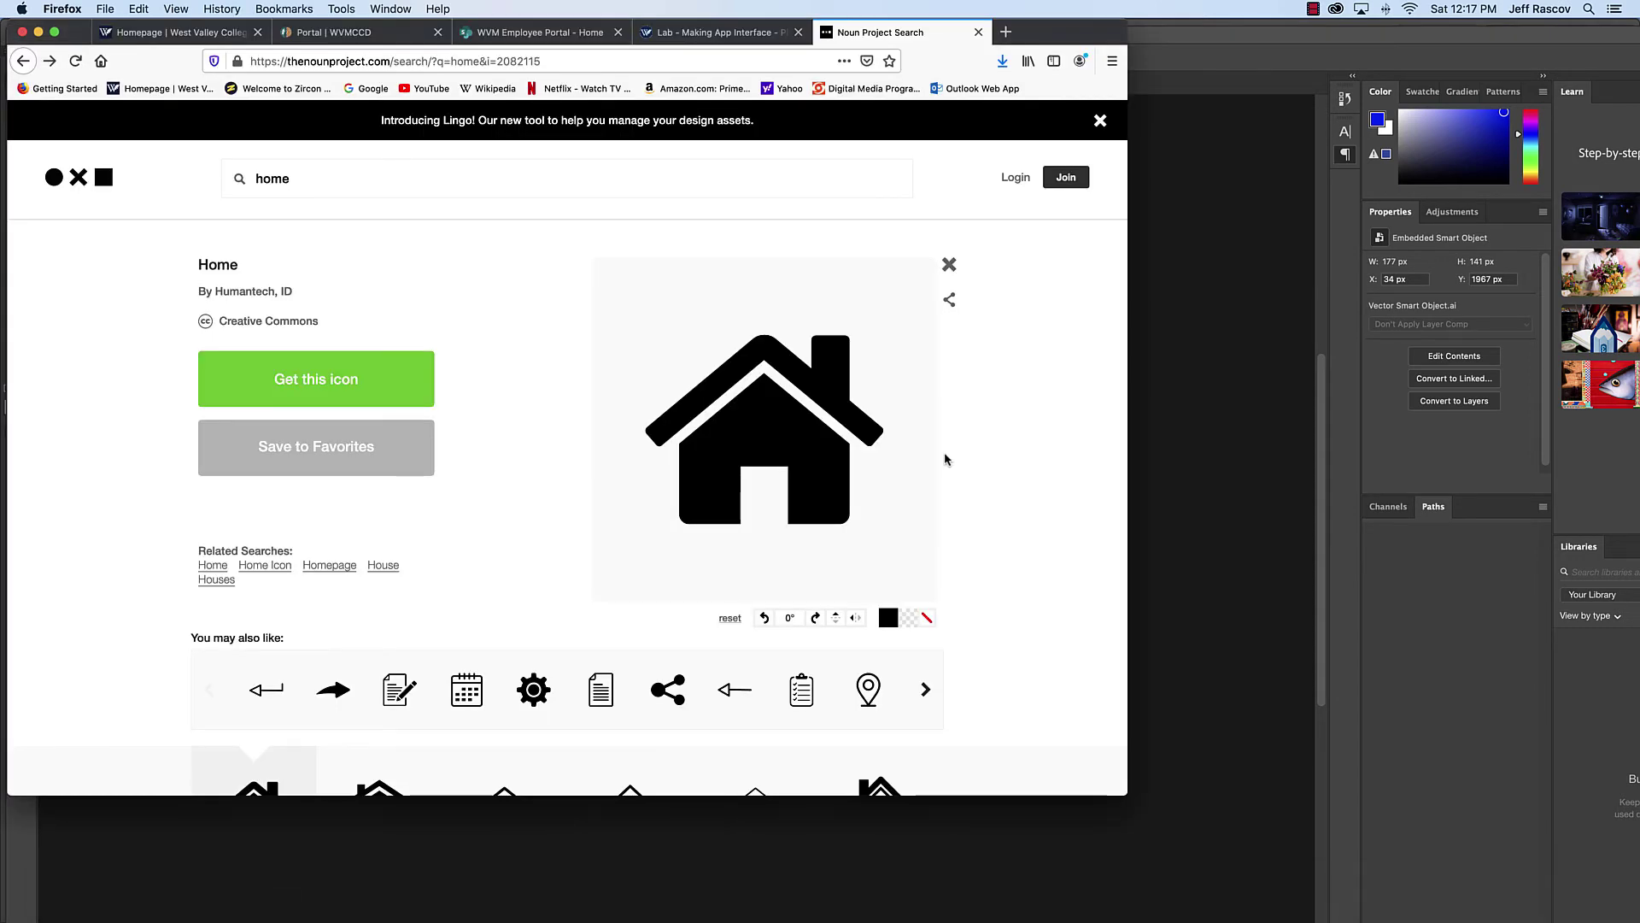
double_click(303, 177)
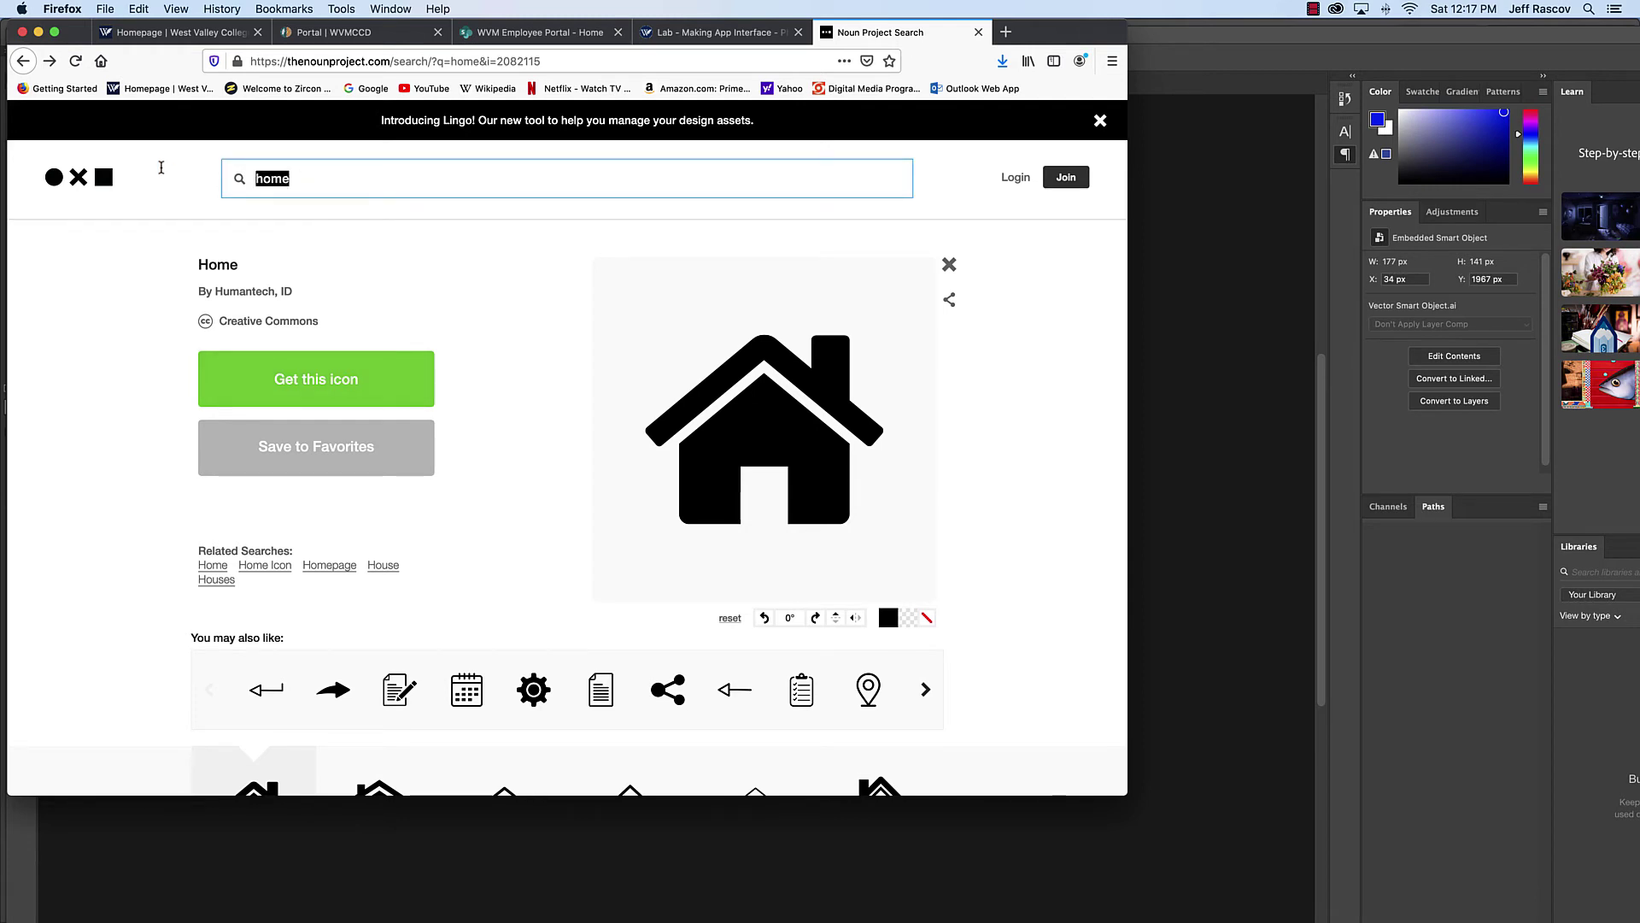
text(restaruant)
key(Return)
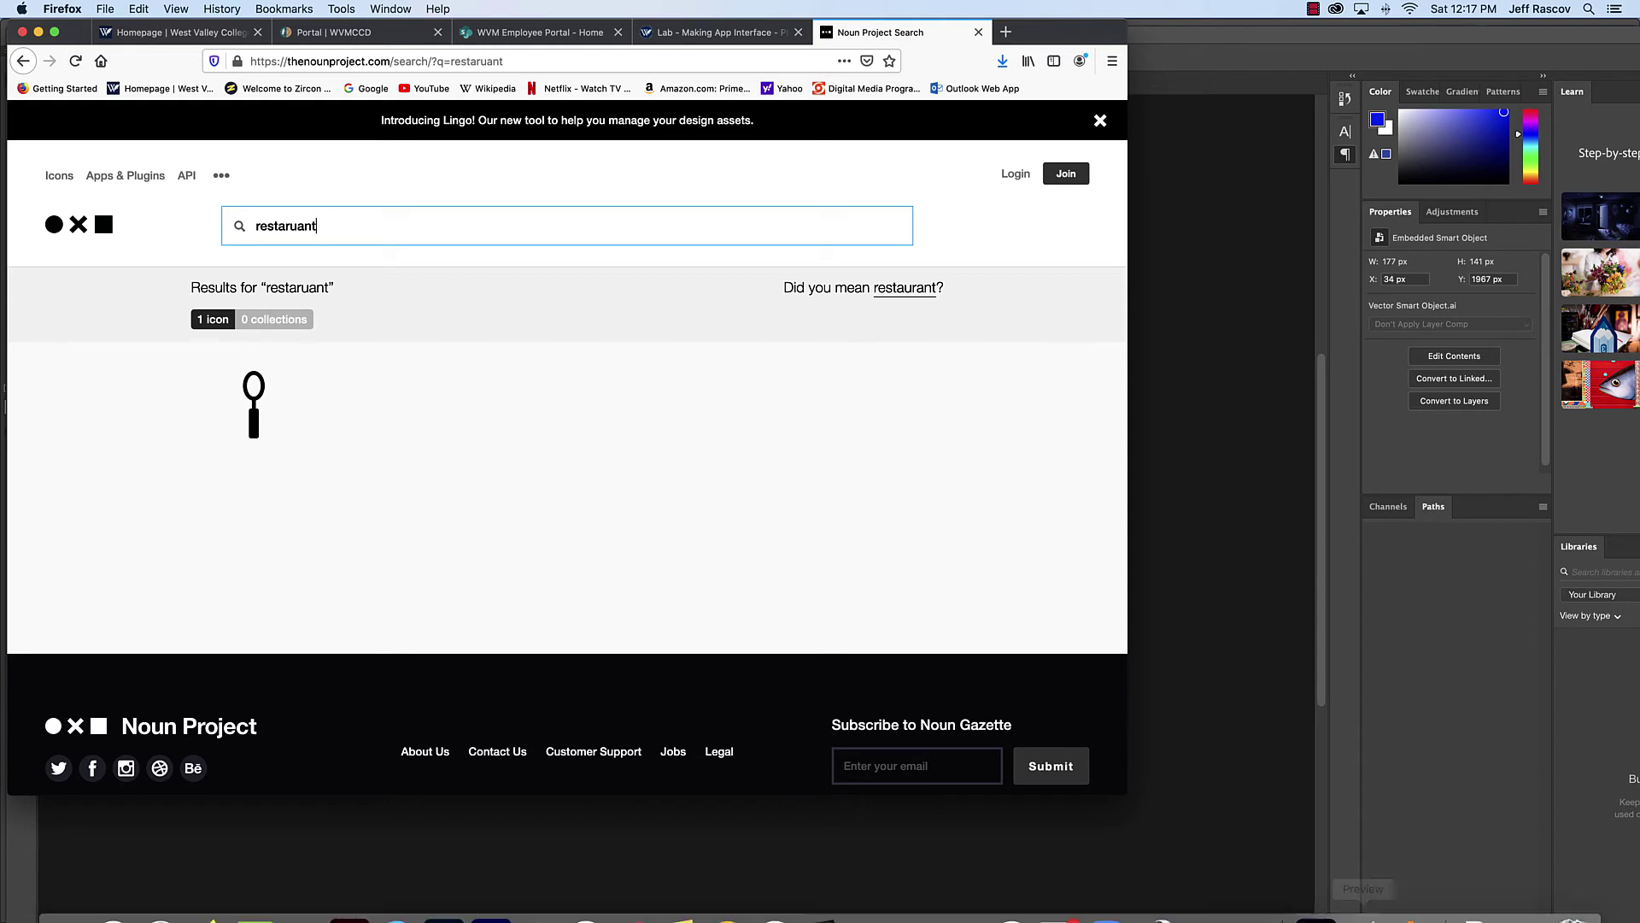
Step: Bring up the Santa Cruz Tourist App assignment in Word, then correct the Noun Project search in Firefox to "restaurant"
mouse_move(632, 908)
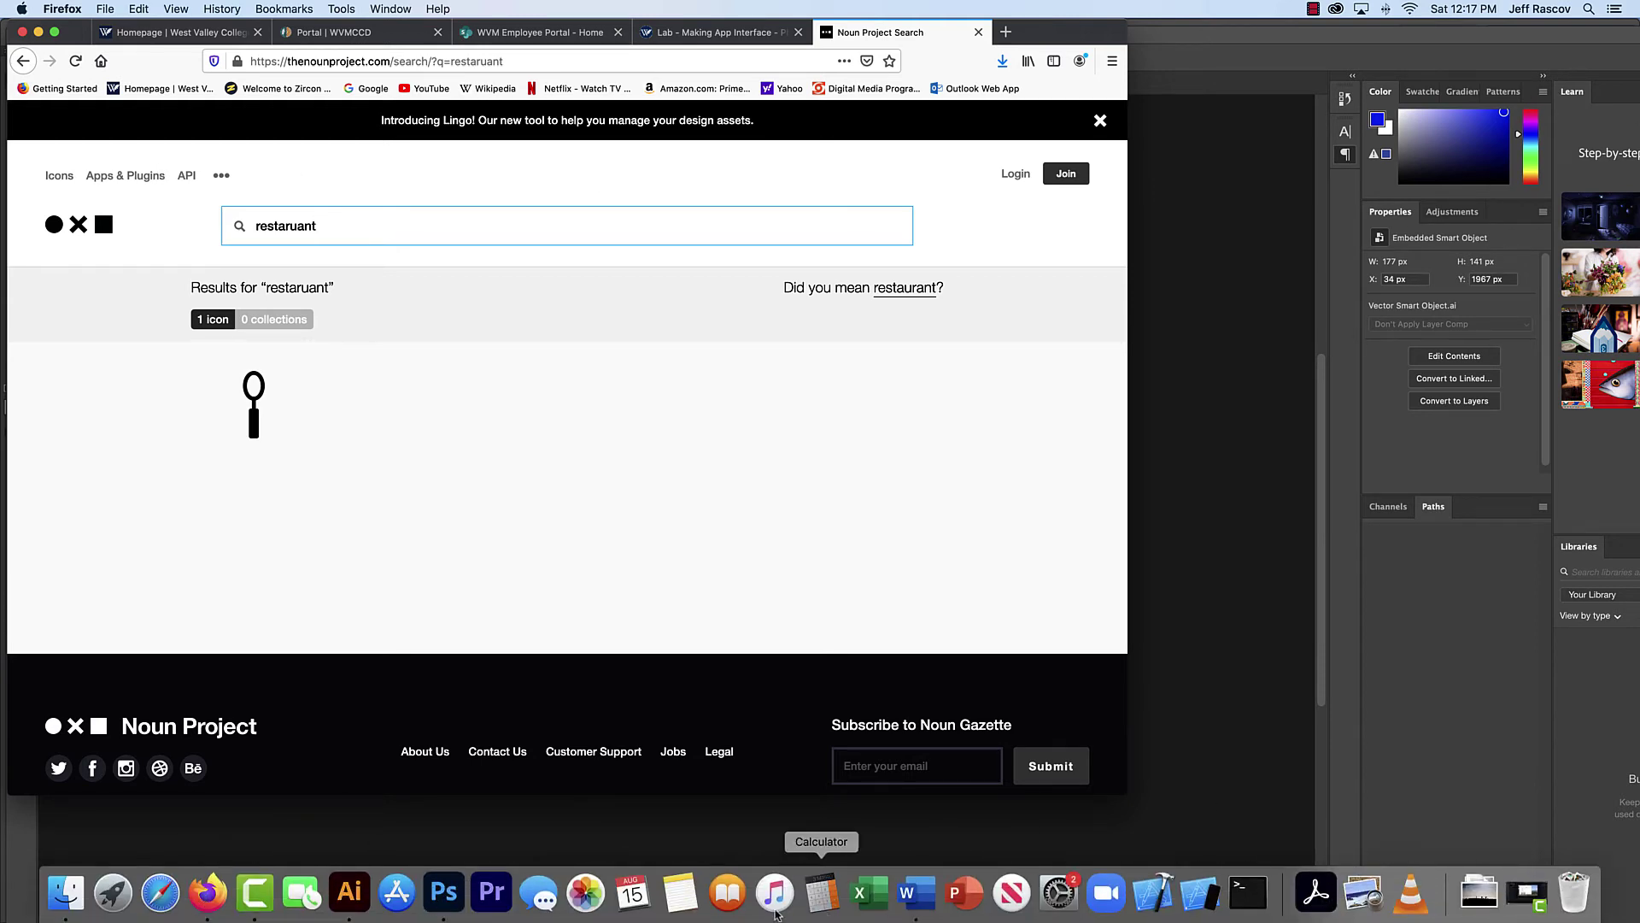
click(930, 893)
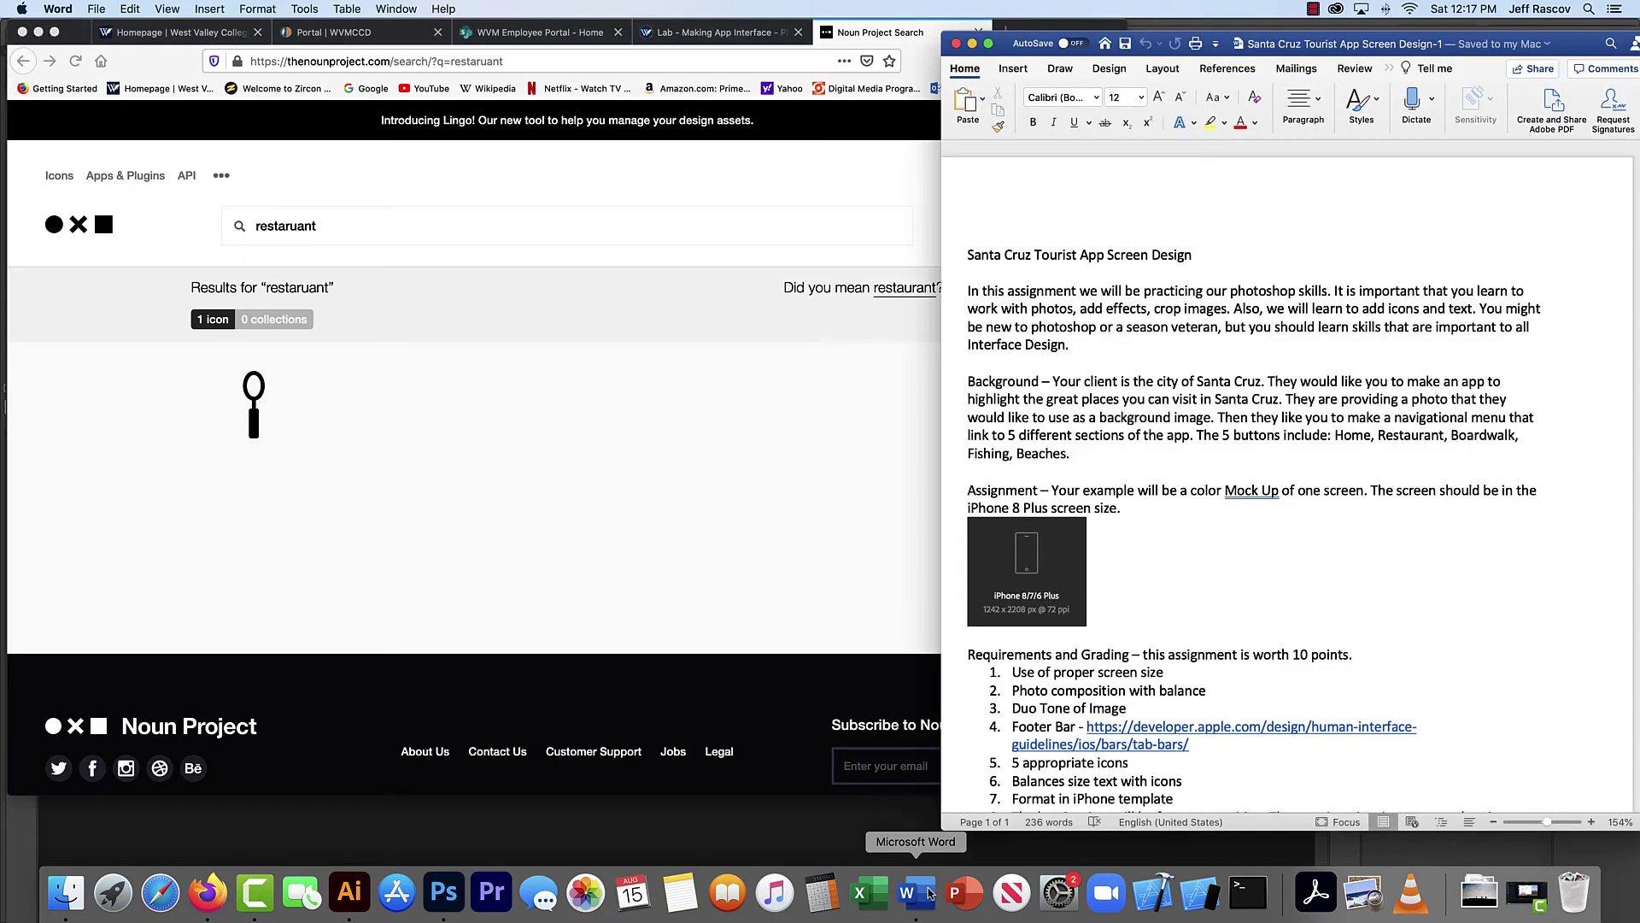
click(291, 226)
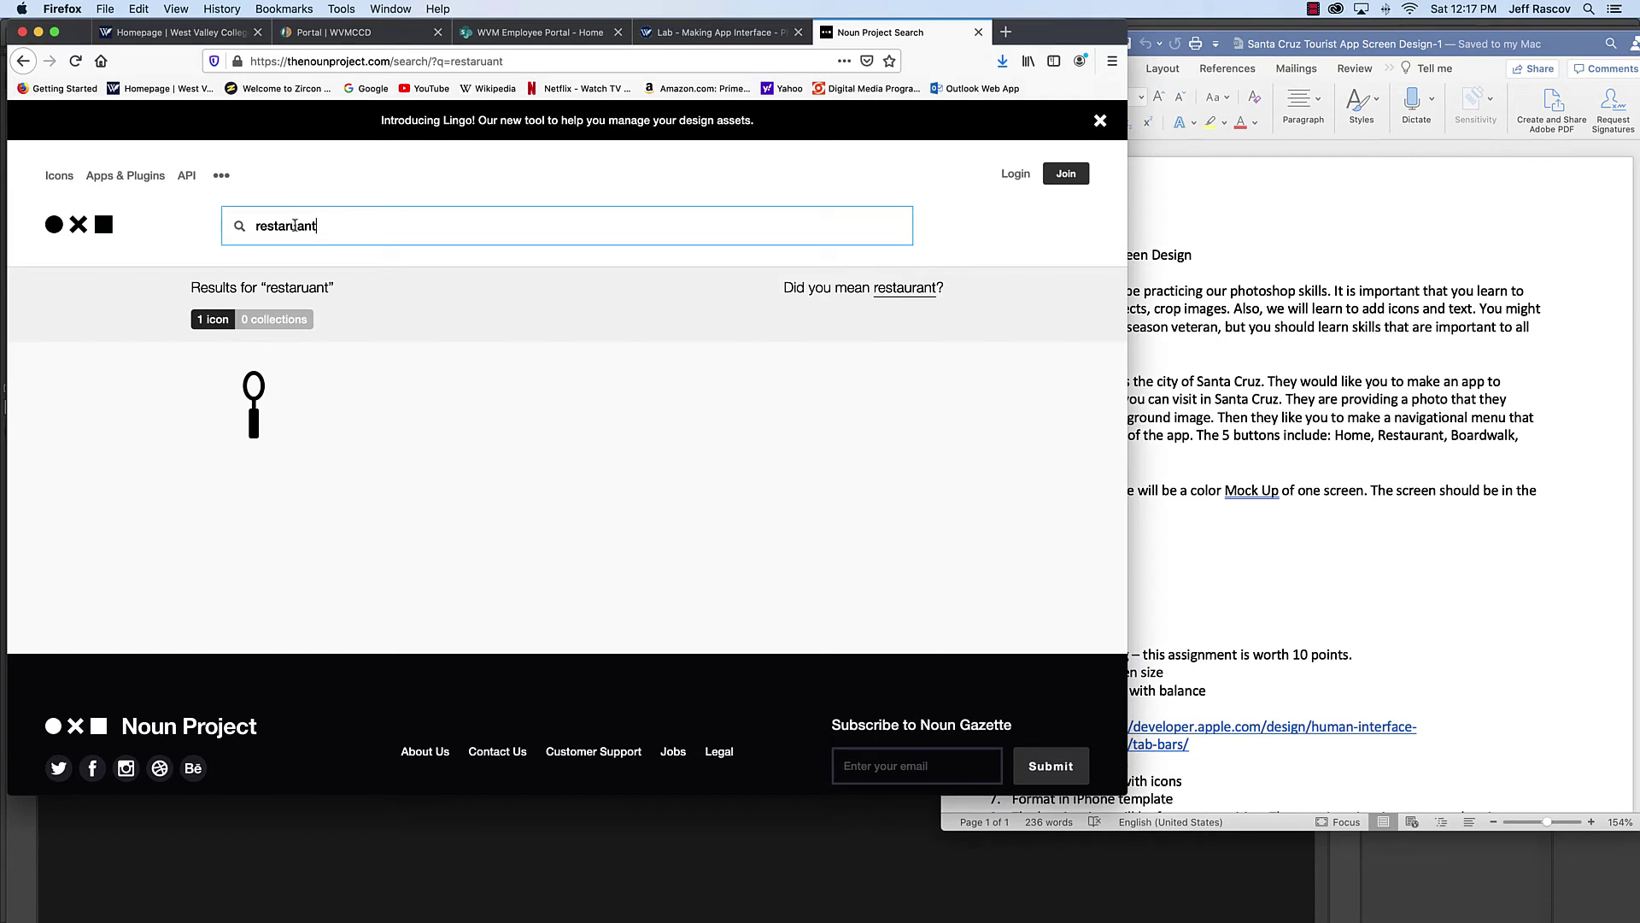
key(BackSpace)
key(BackSpace)
key(BackSpace)
key(BackSpace)
key(BackSpace)
text(urant)
key(Return)
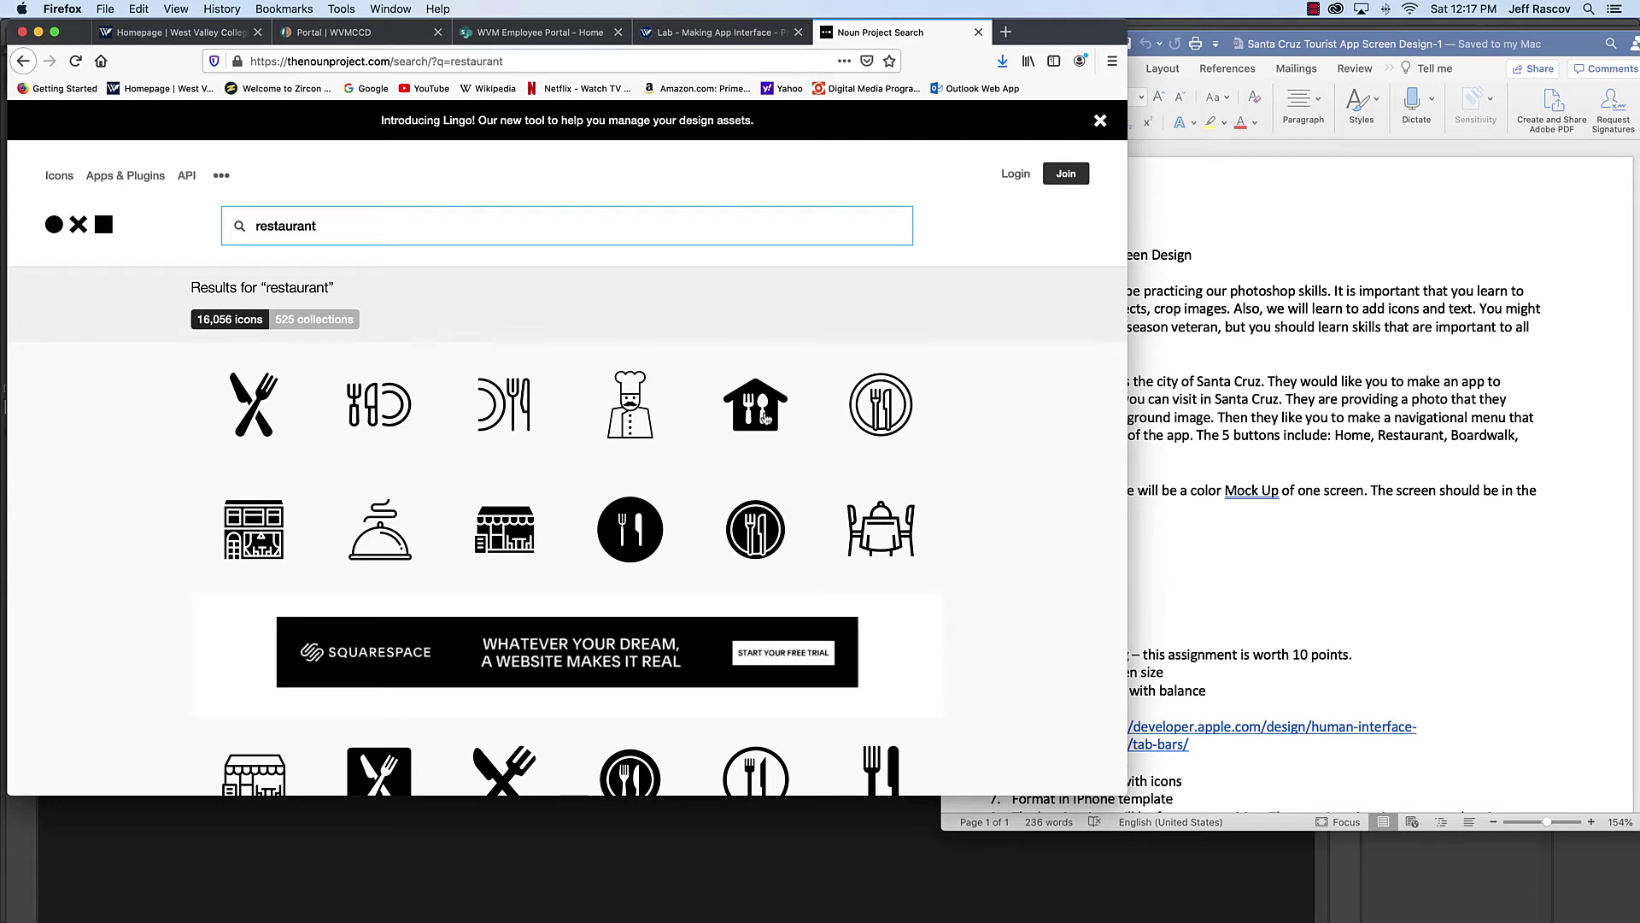
Step: Browse the restaurant icons and open the solid round plate icon with a white fork and knife
scroll(820, 504, down, 6)
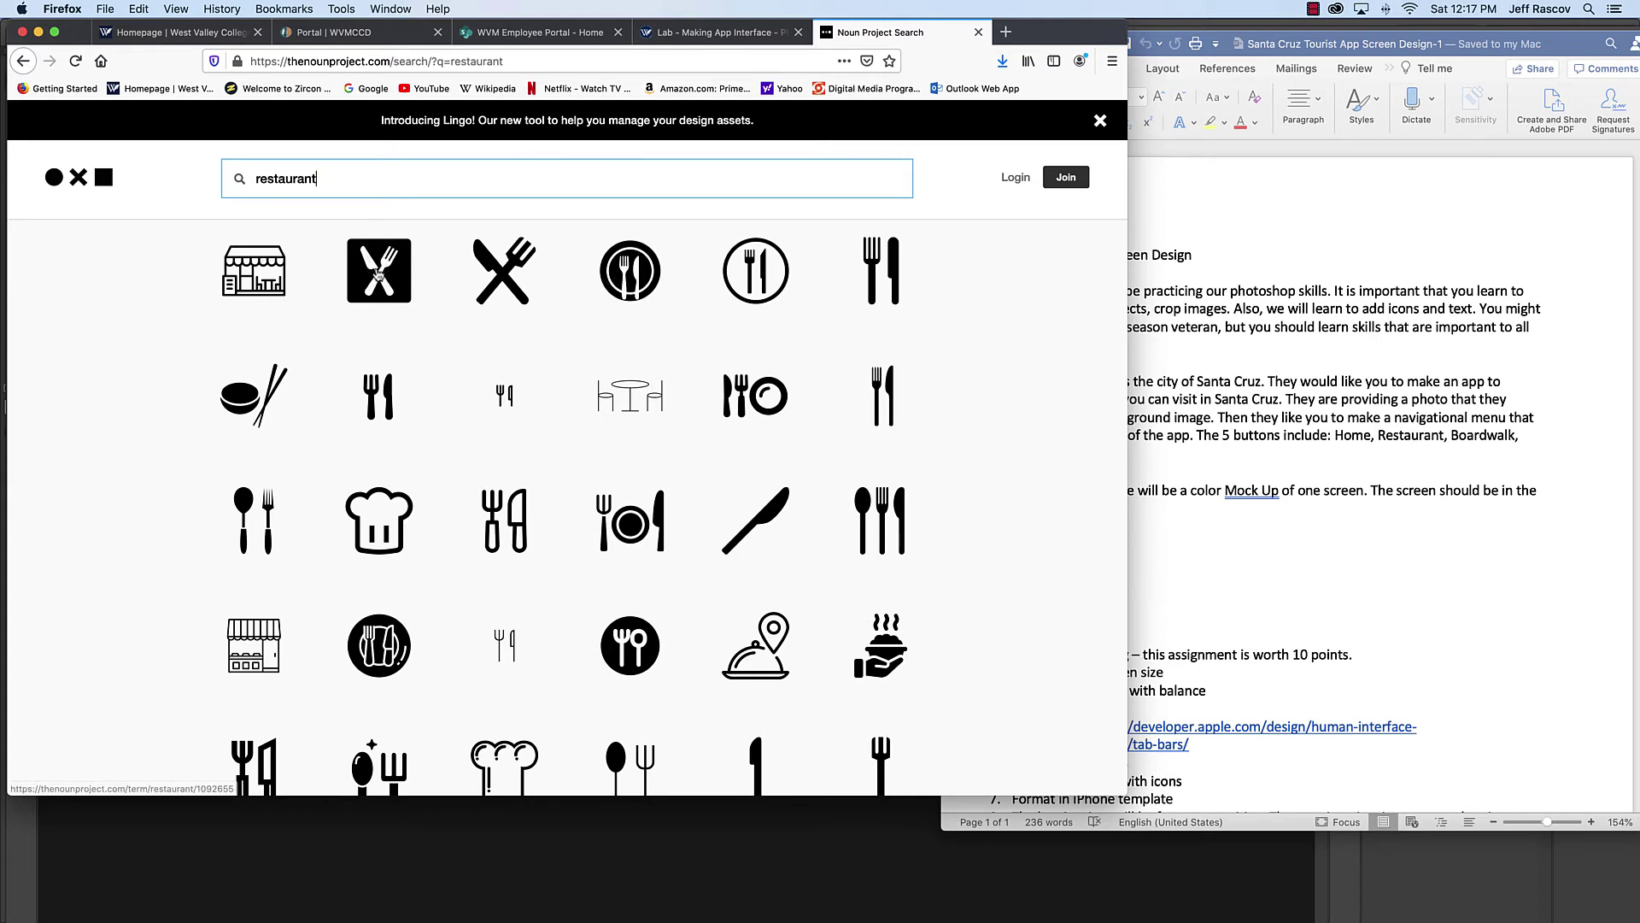
scroll(744, 538, down, 6)
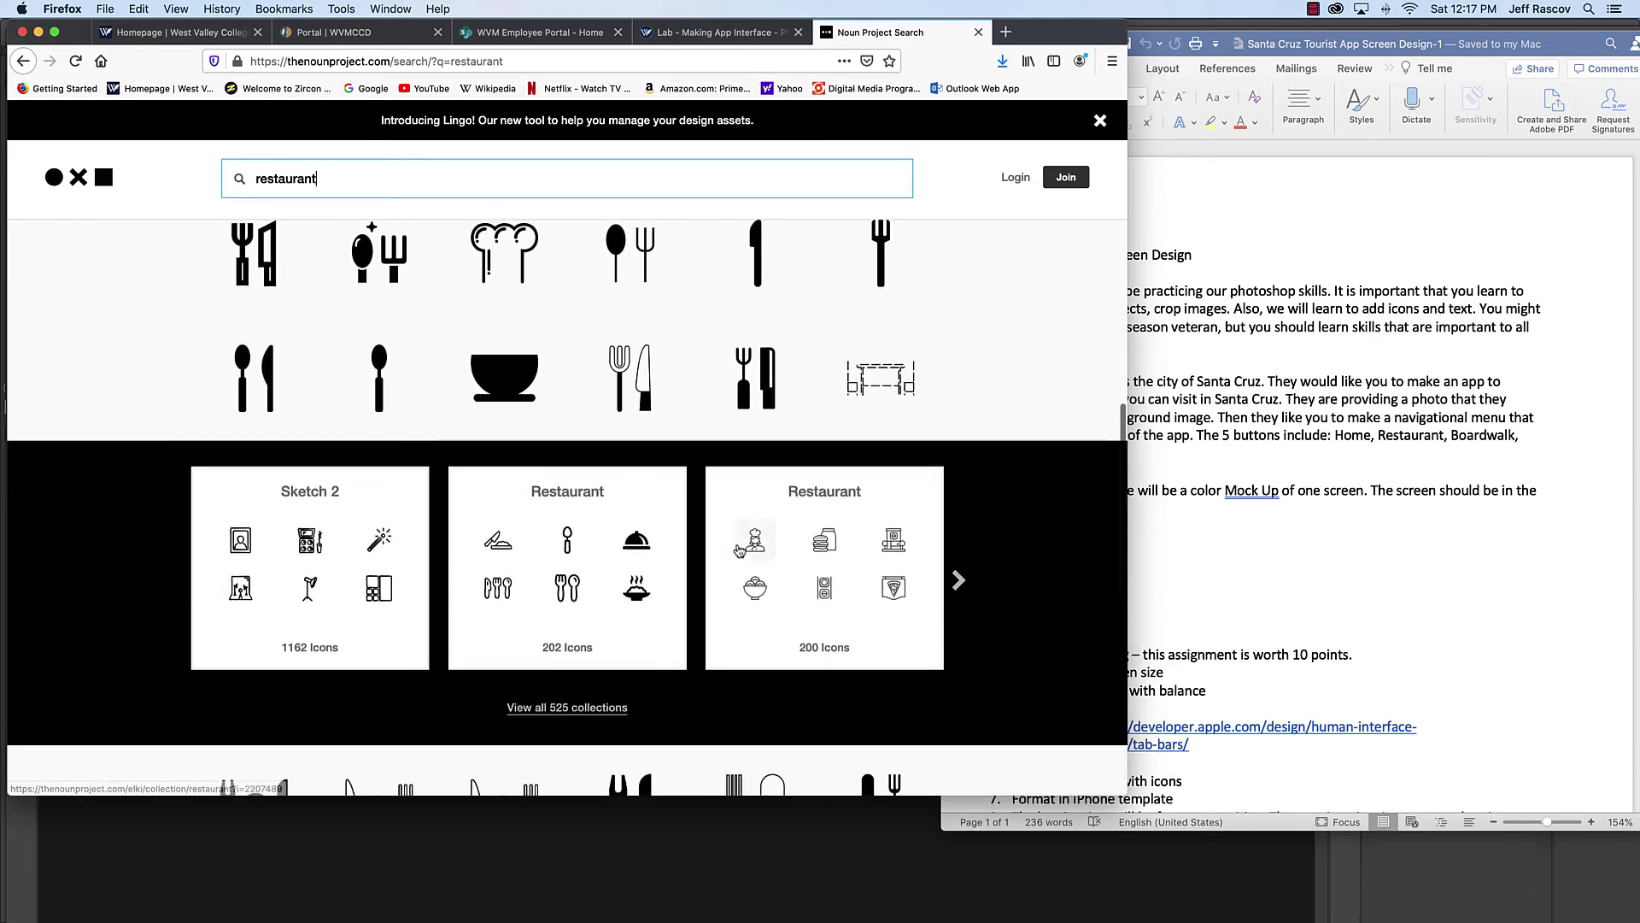
scroll(739, 551, down, 6)
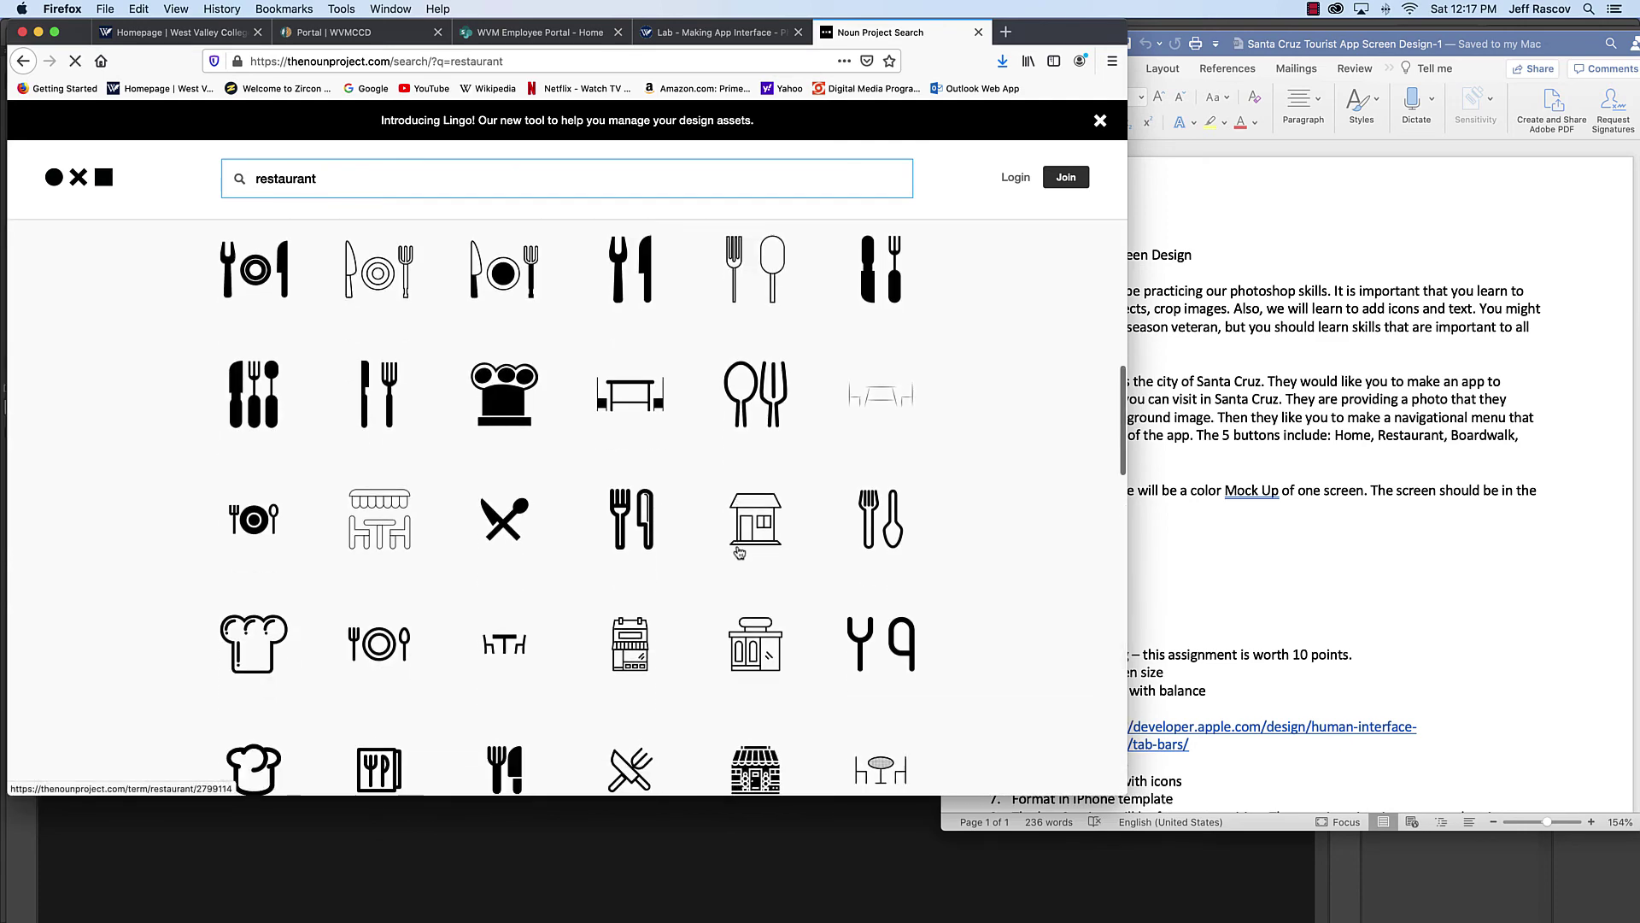
scroll(740, 552, down, 5)
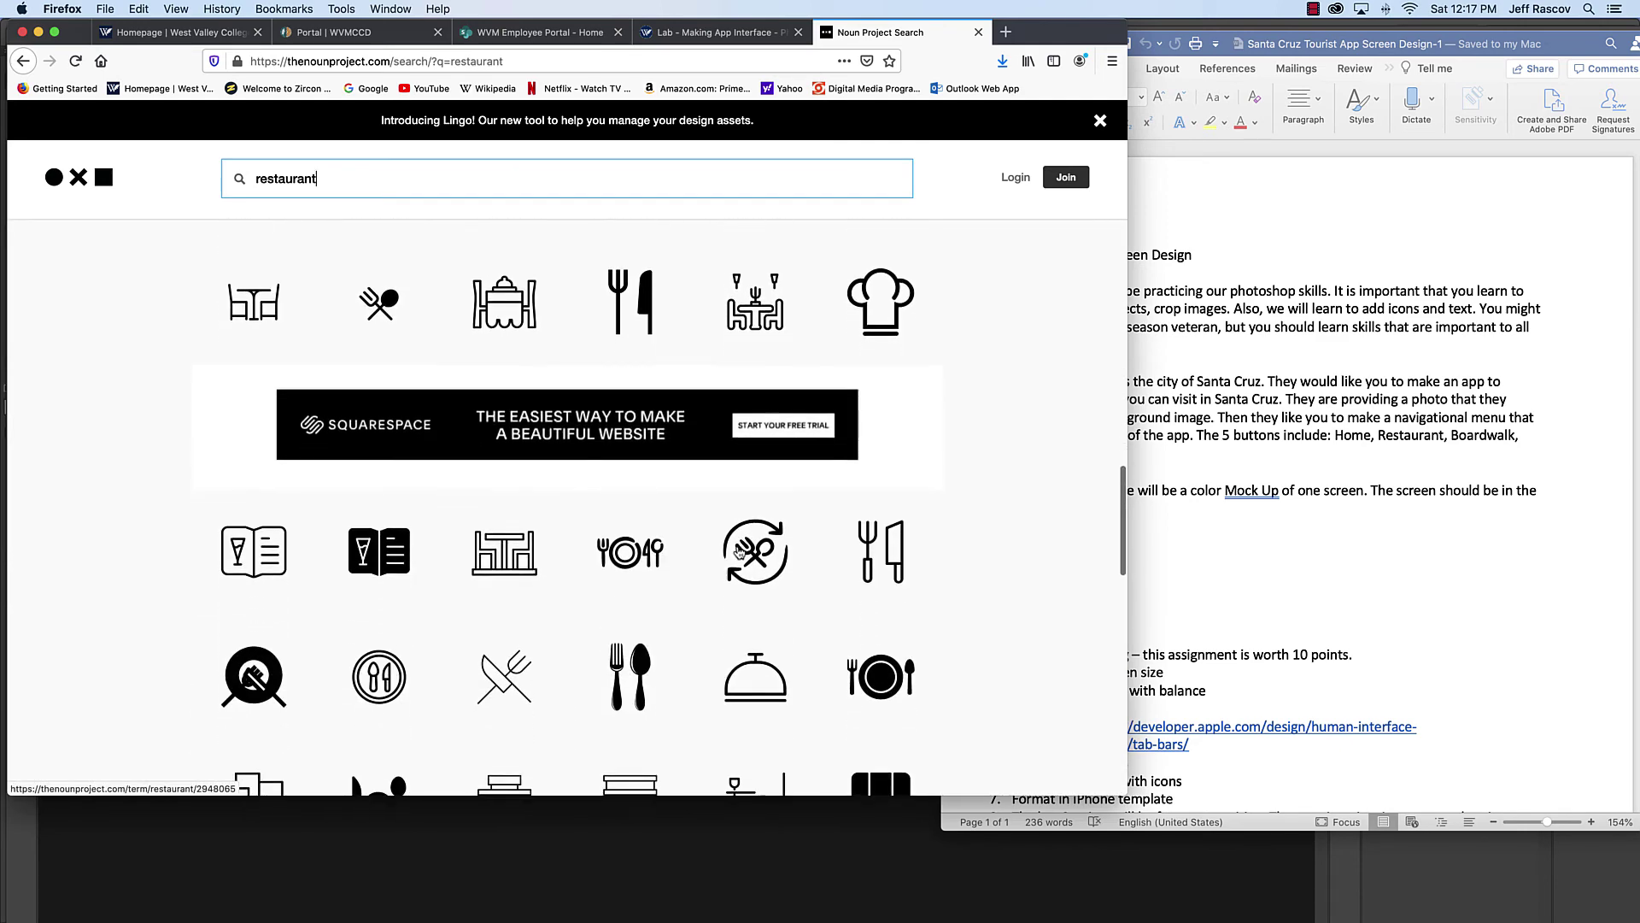
scroll(740, 553, up, 15)
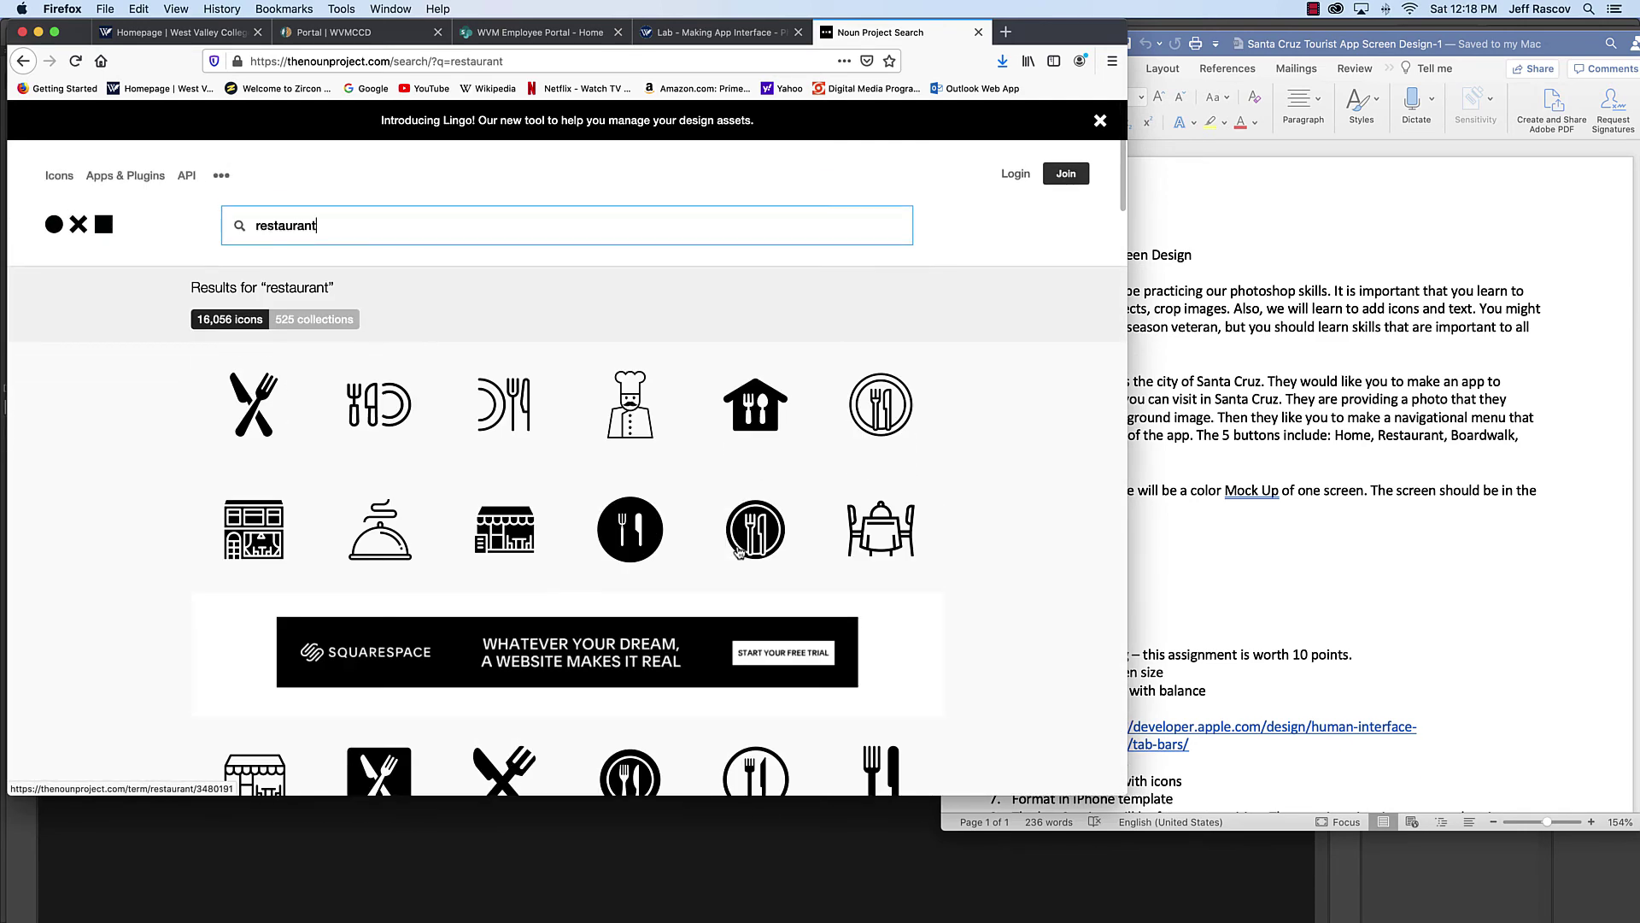
scroll(739, 551, down, 4)
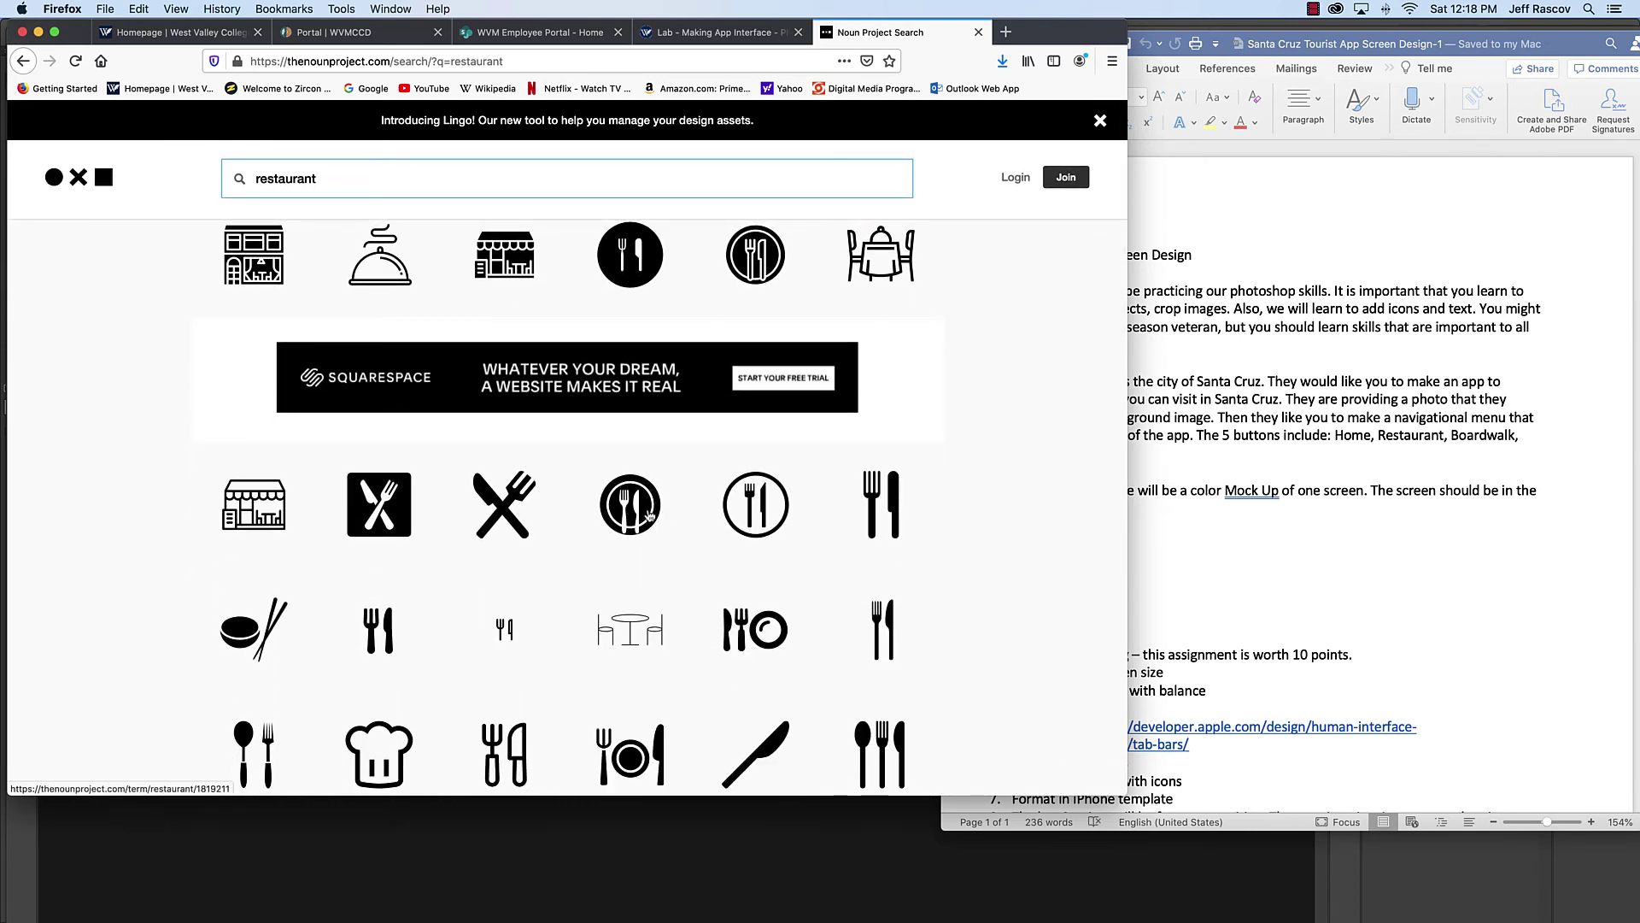
click(623, 511)
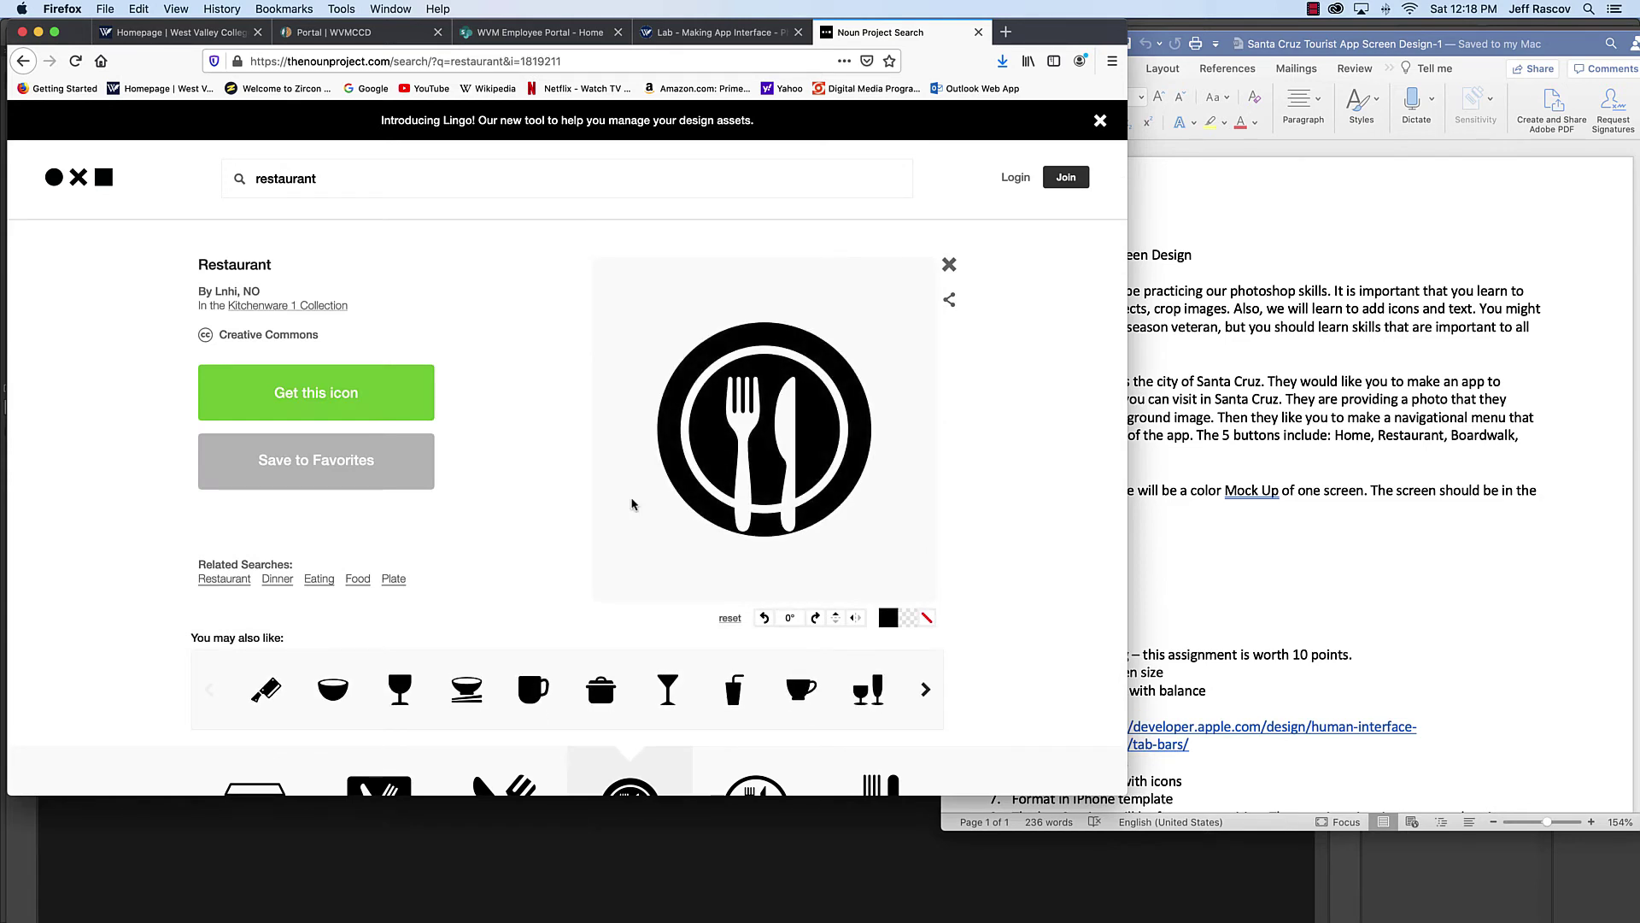
Step: Capture a screenshot of just the enlarged restaurant plate icon and switch to Illustrator
key(super+shift+4)
drag(645, 308, 890, 557)
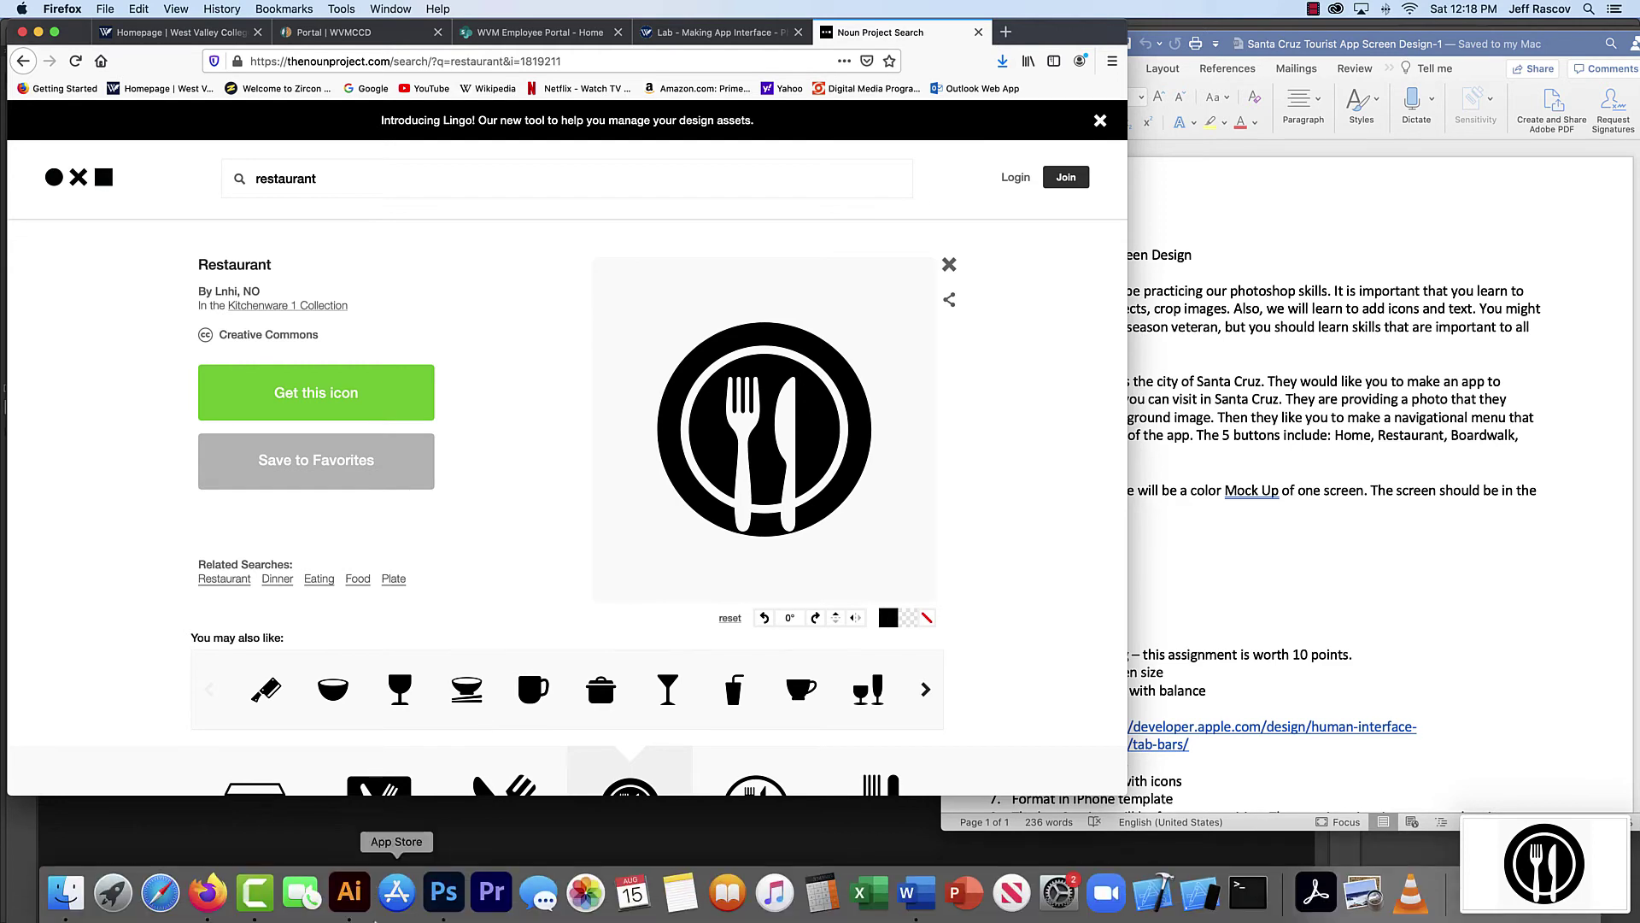
click(352, 893)
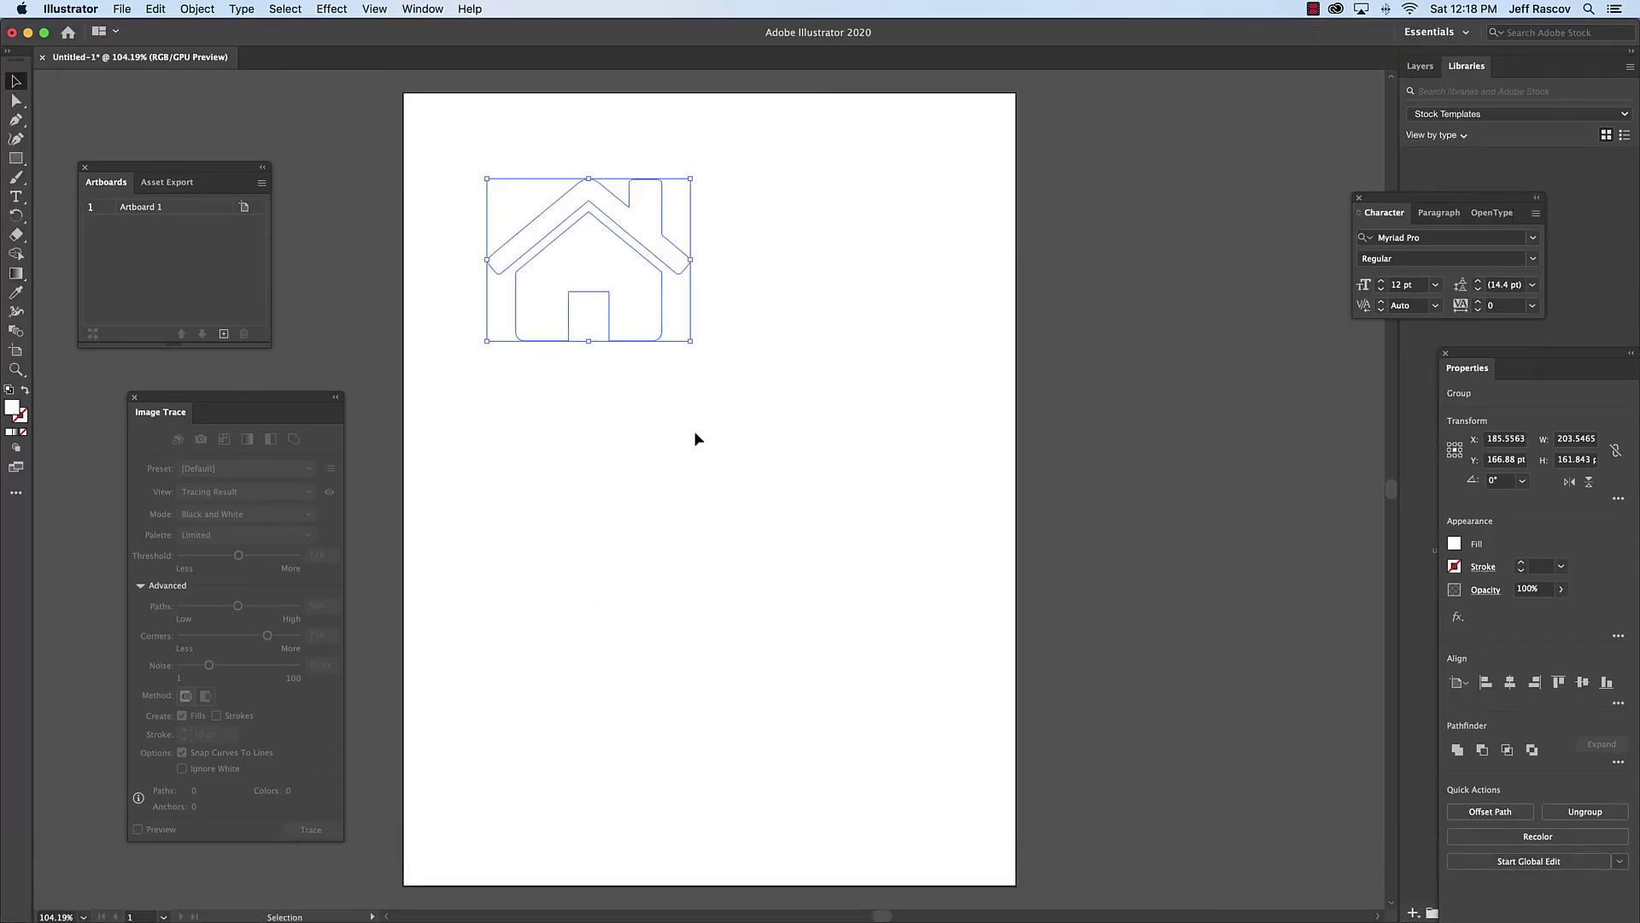
Step: Move the white house icon to the artboard's upper-right corner, at about X 510 pt, Y 94 pt, and deselect it
drag(613, 246, 938, 176)
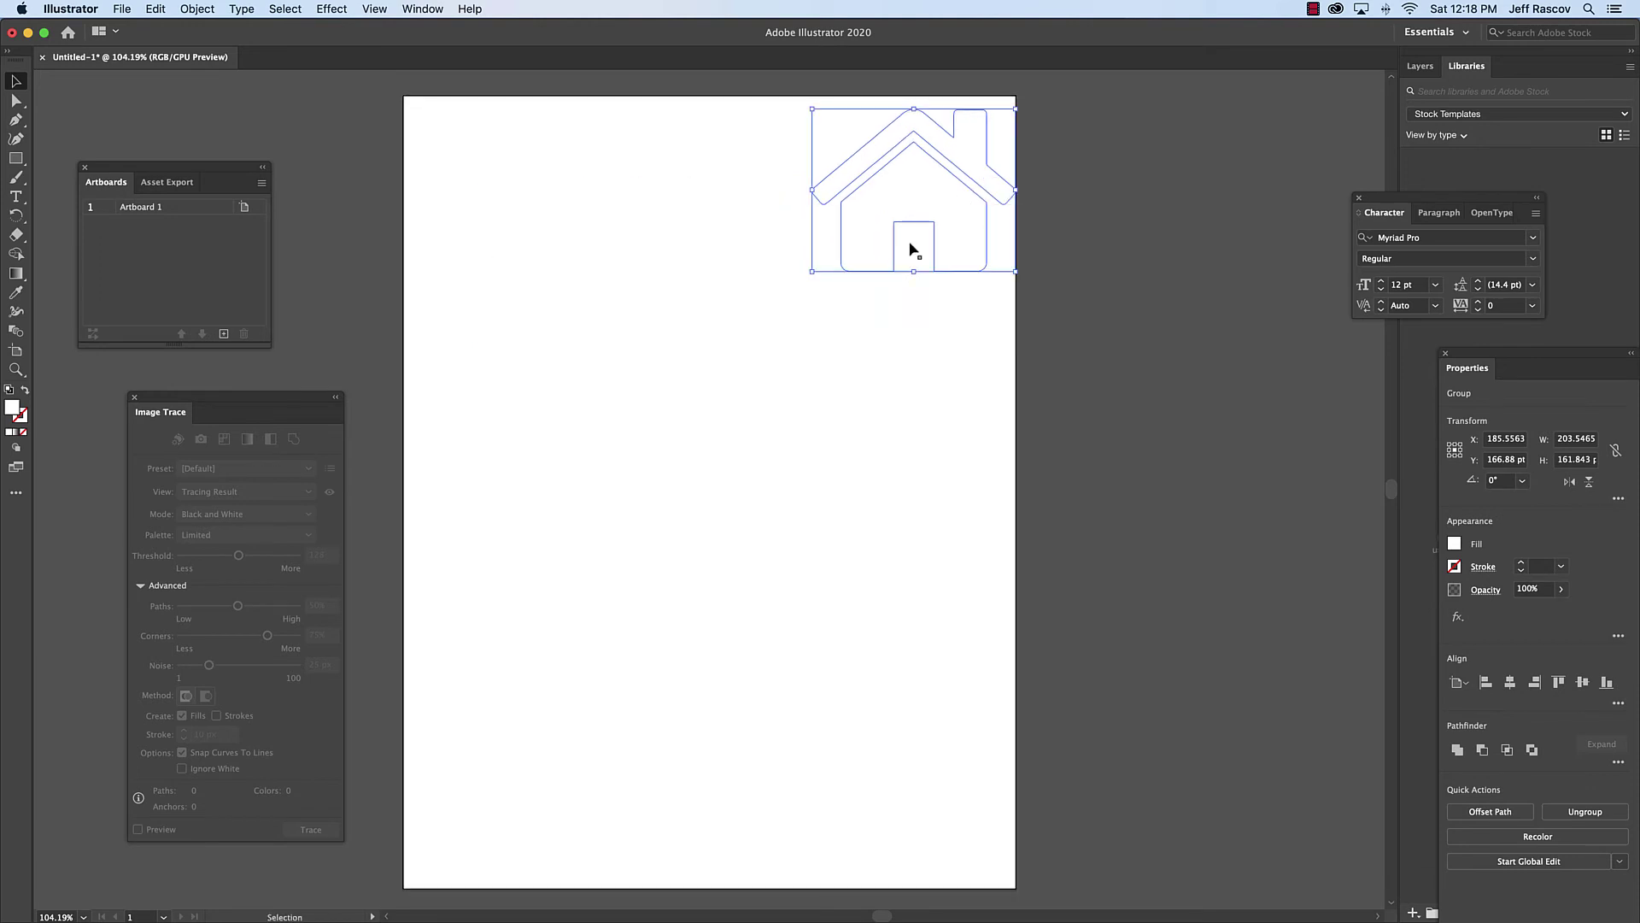
click(621, 293)
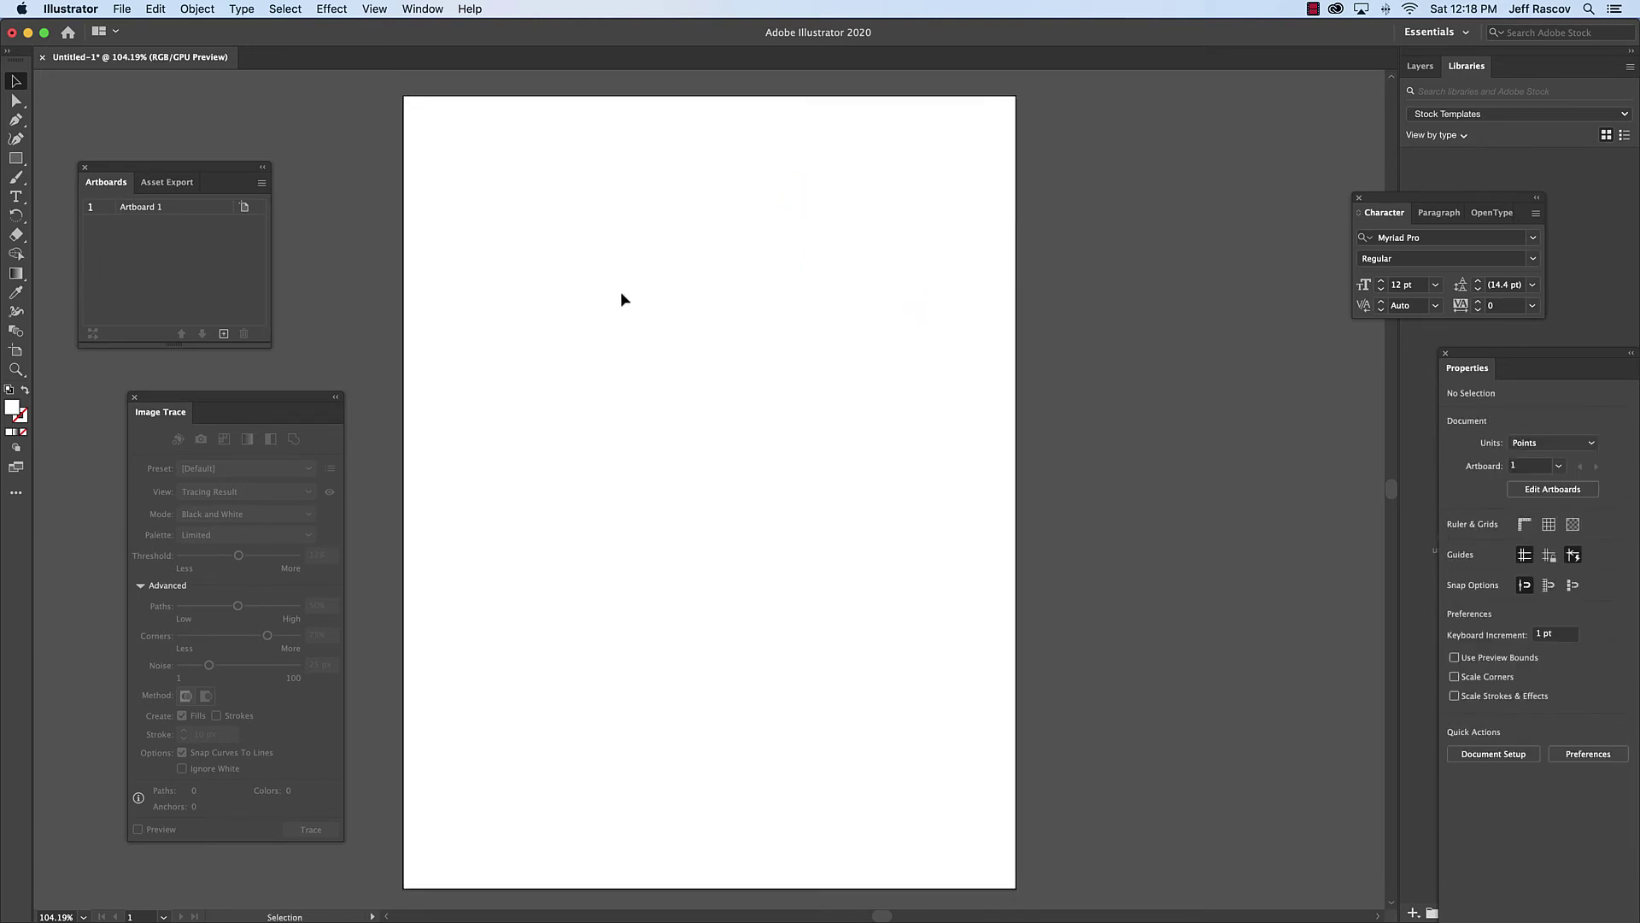
click(951, 207)
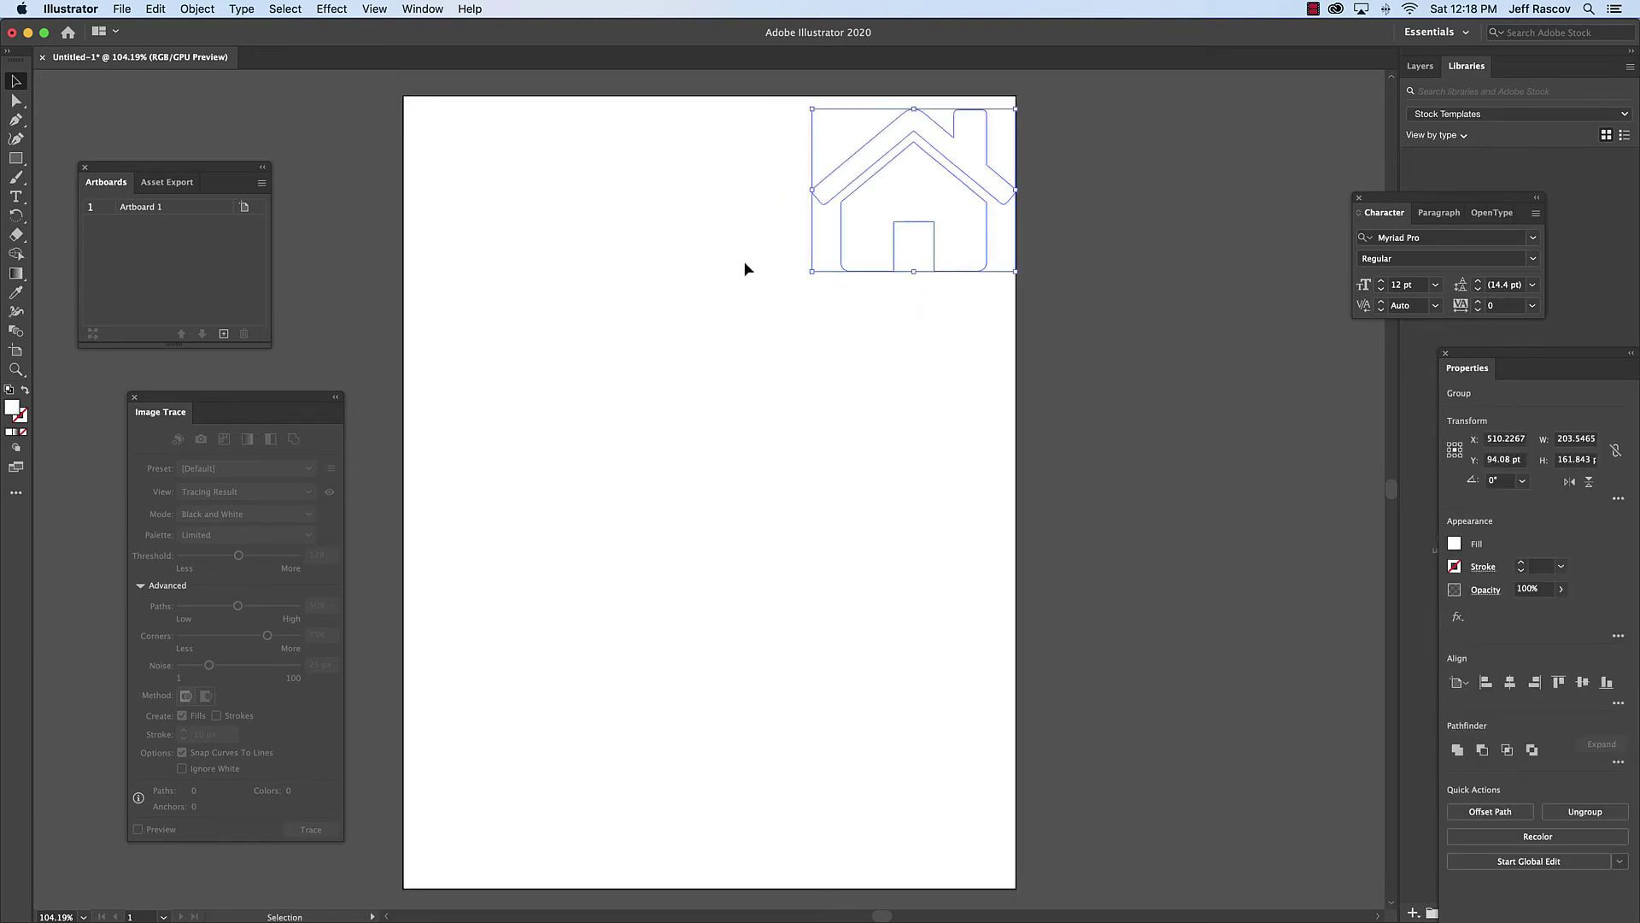
click(570, 274)
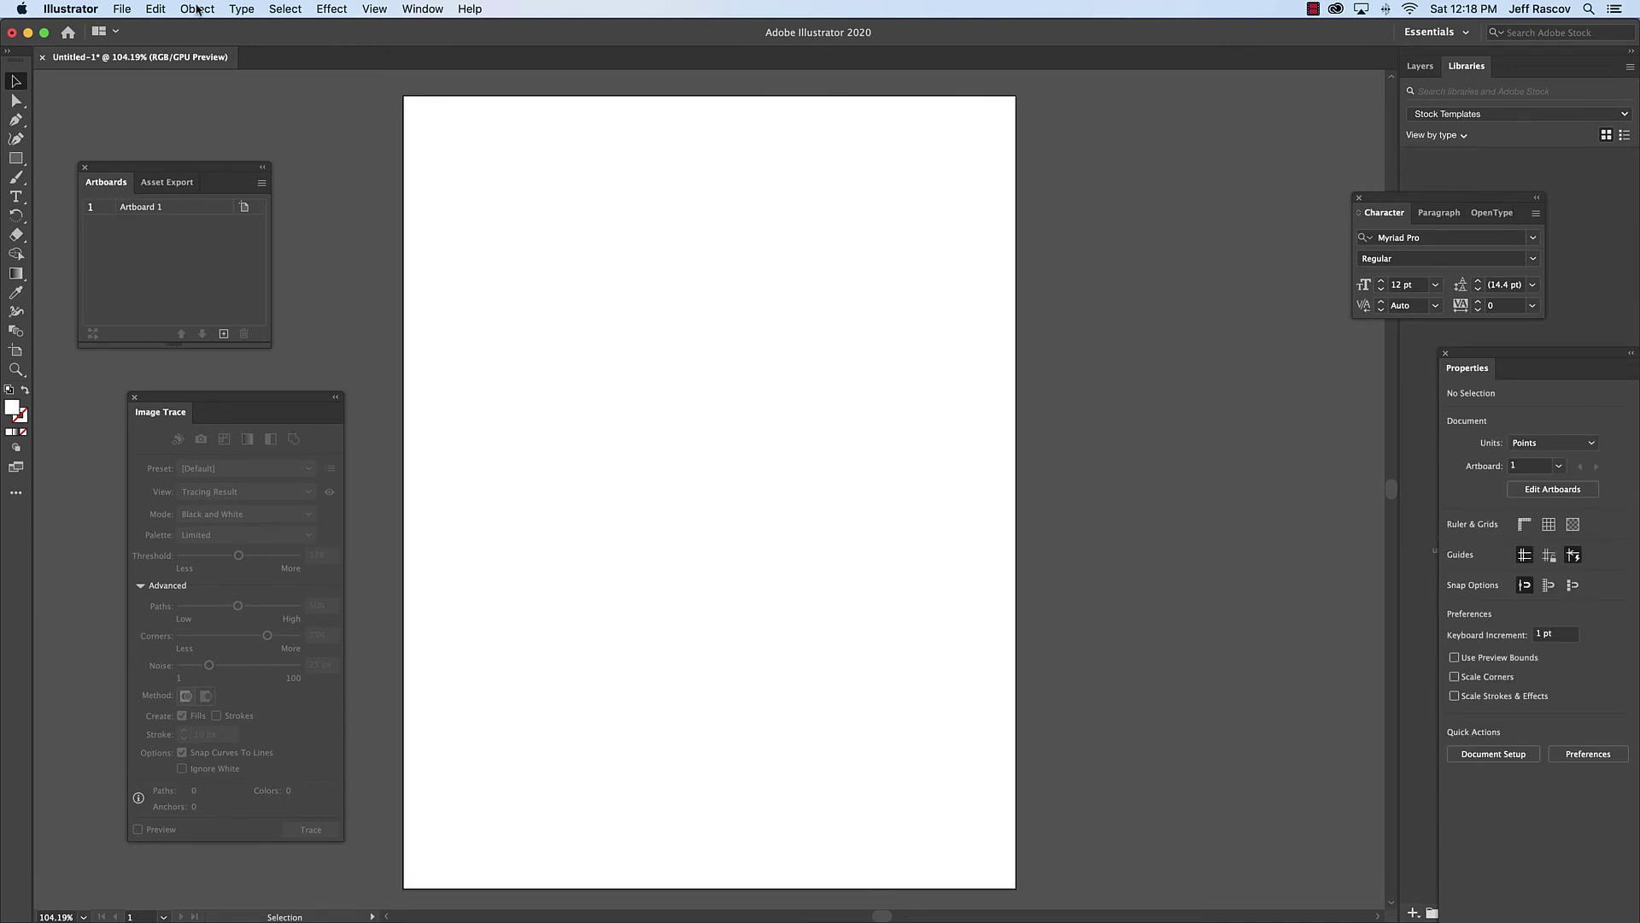
Step: Place Screen Shot 2020-08-15 at 12.18.17 PM from the Desktop near the artboard's upper-left corner, about 223 pt wide
click(128, 8)
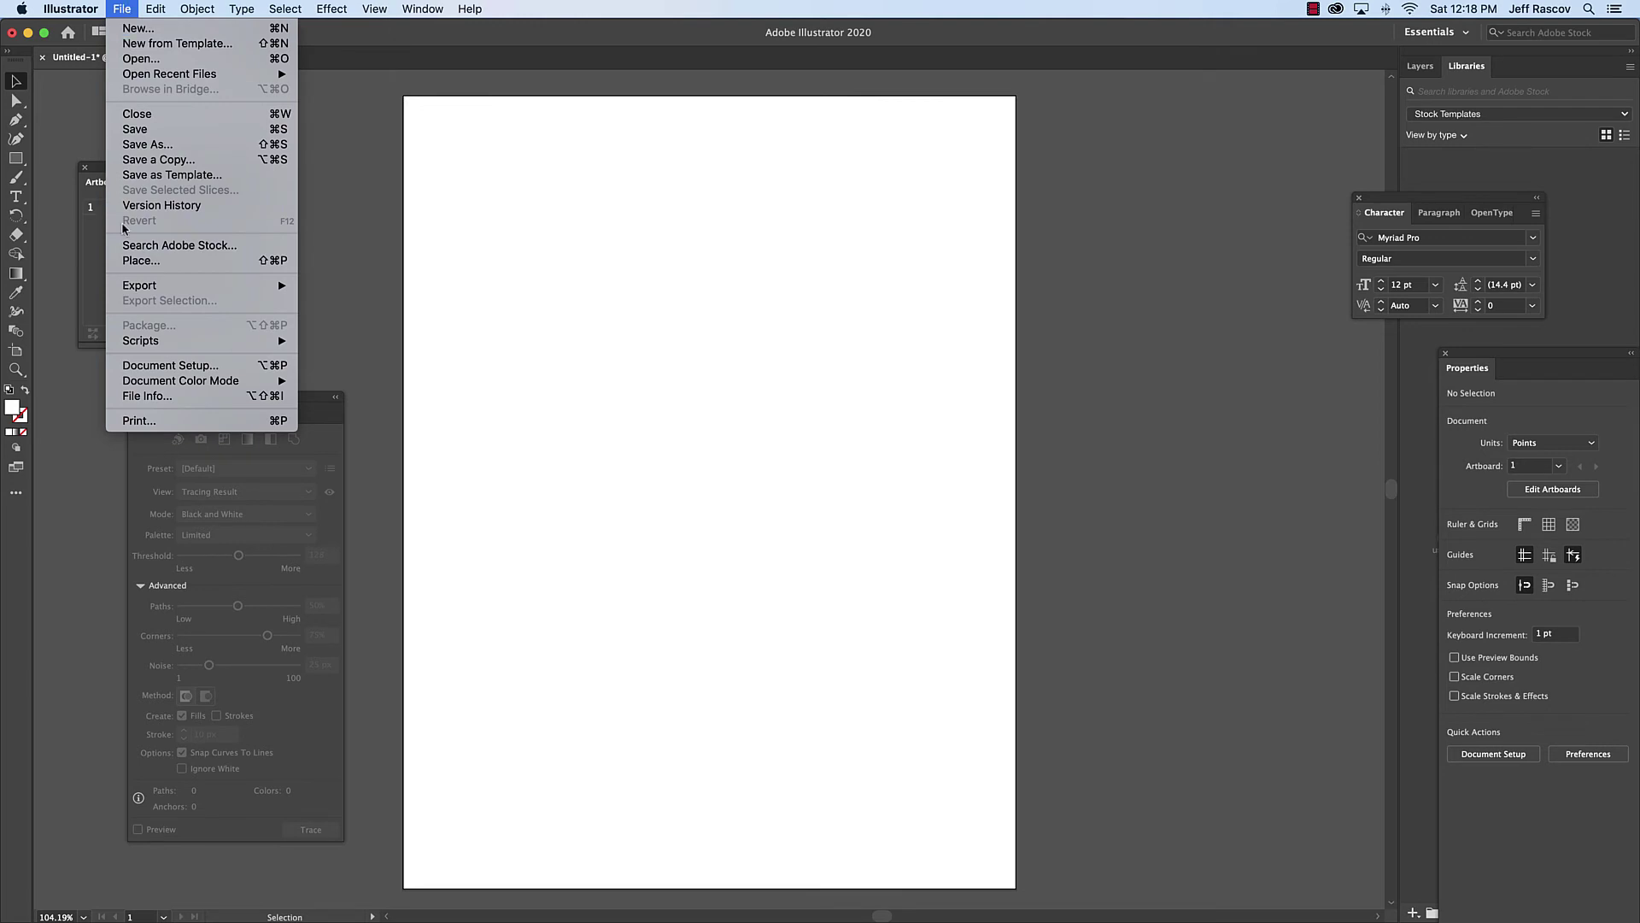
click(147, 264)
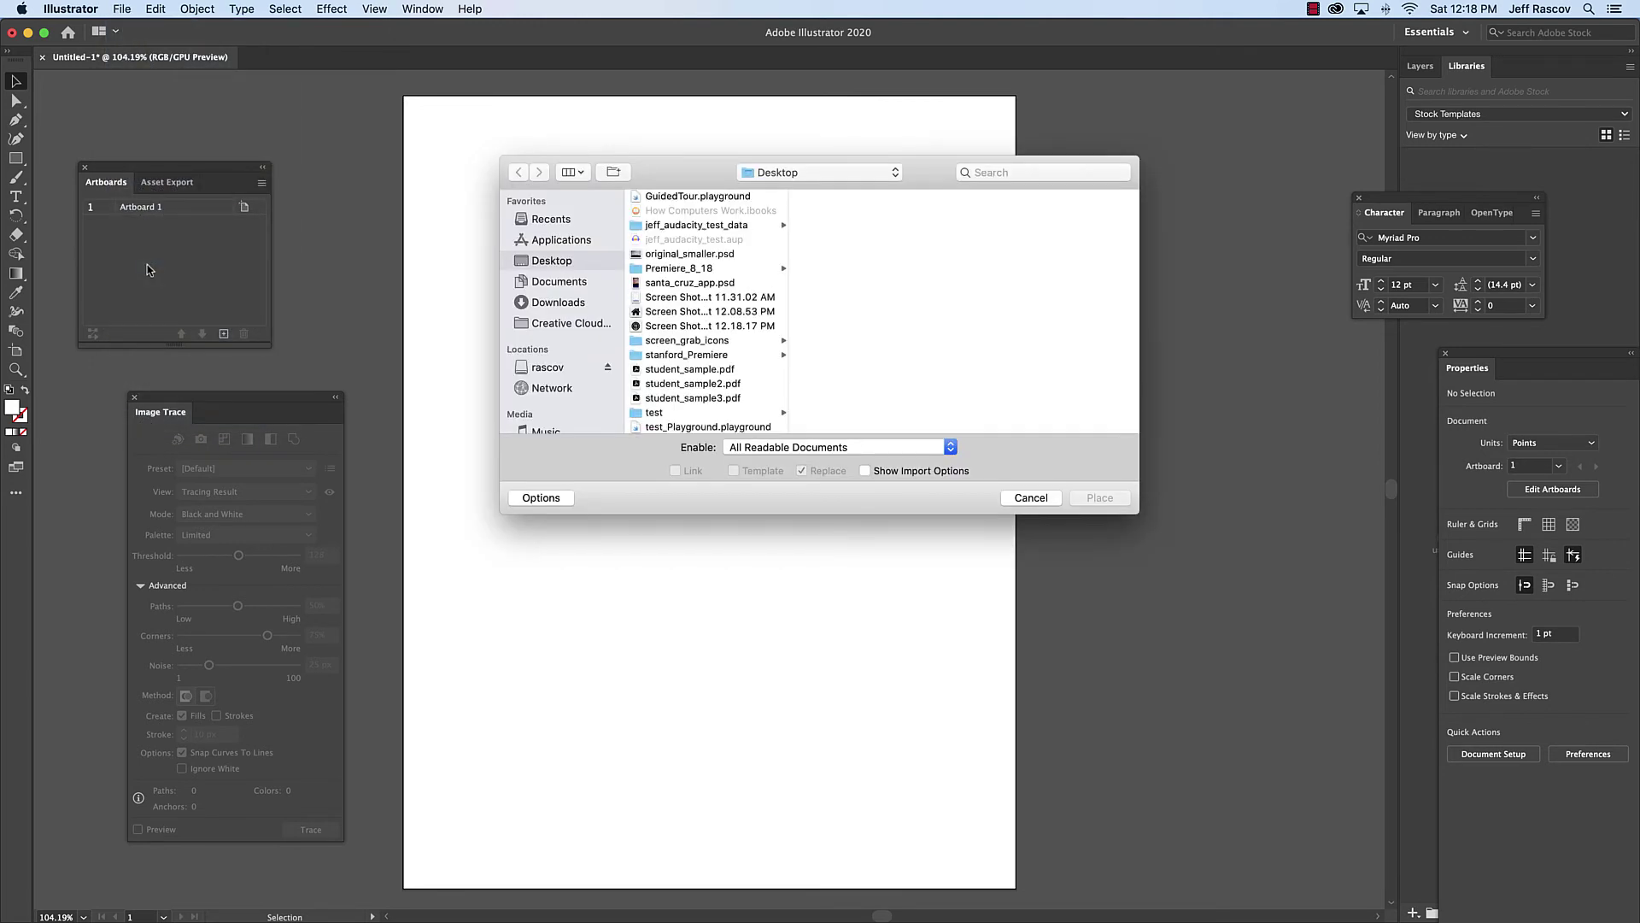
click(692, 328)
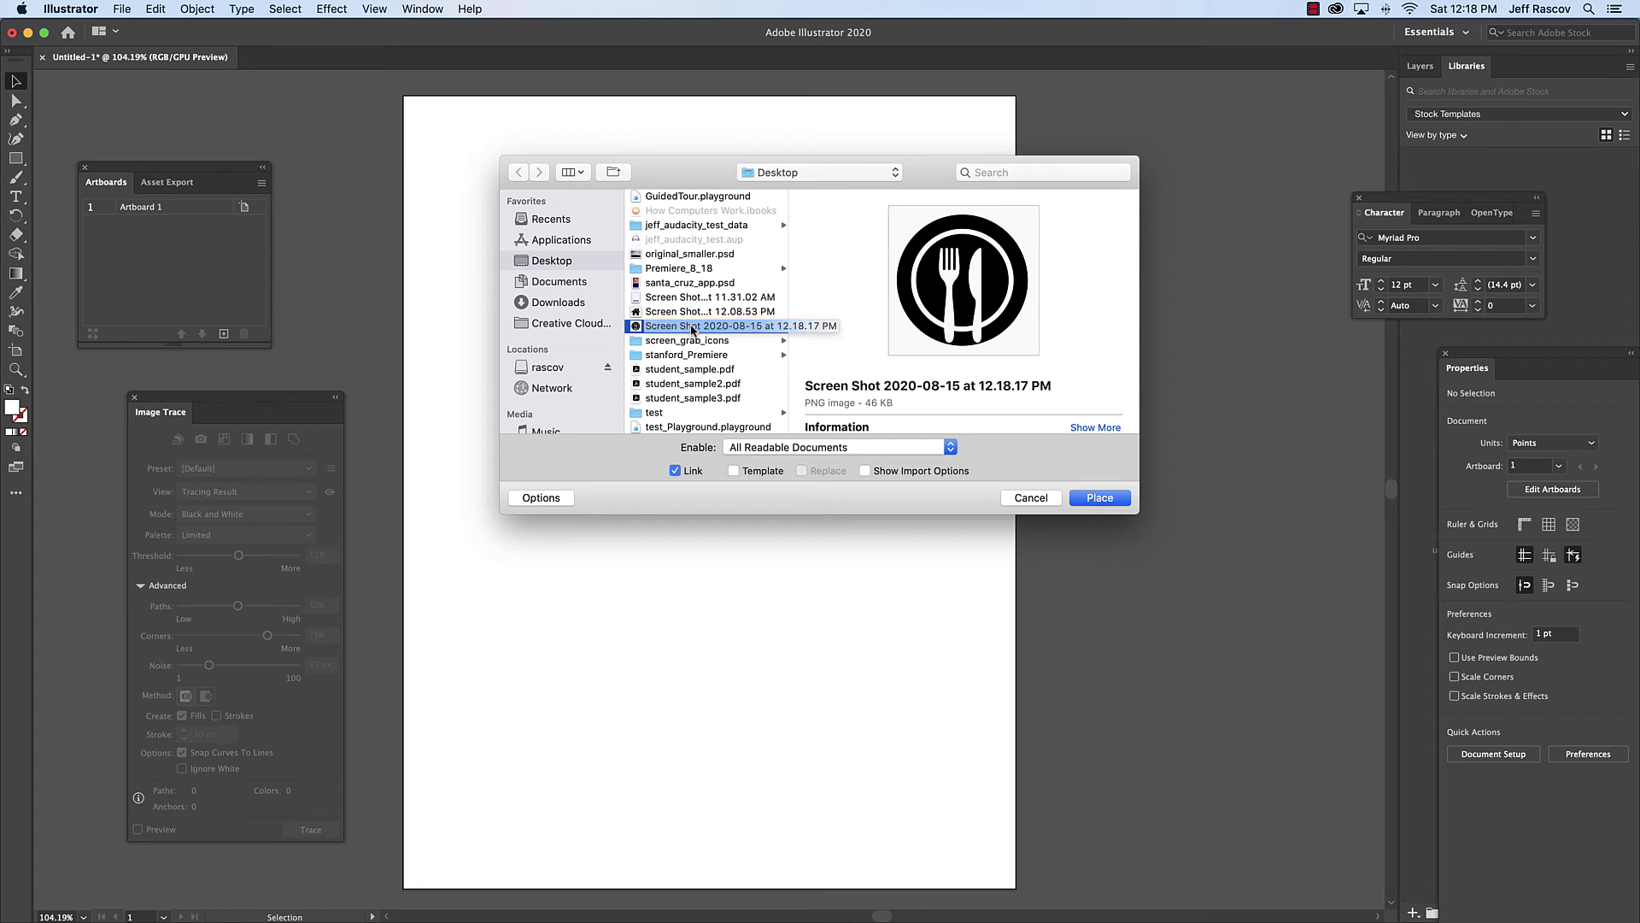
click(1100, 498)
drag(432, 172, 723, 395)
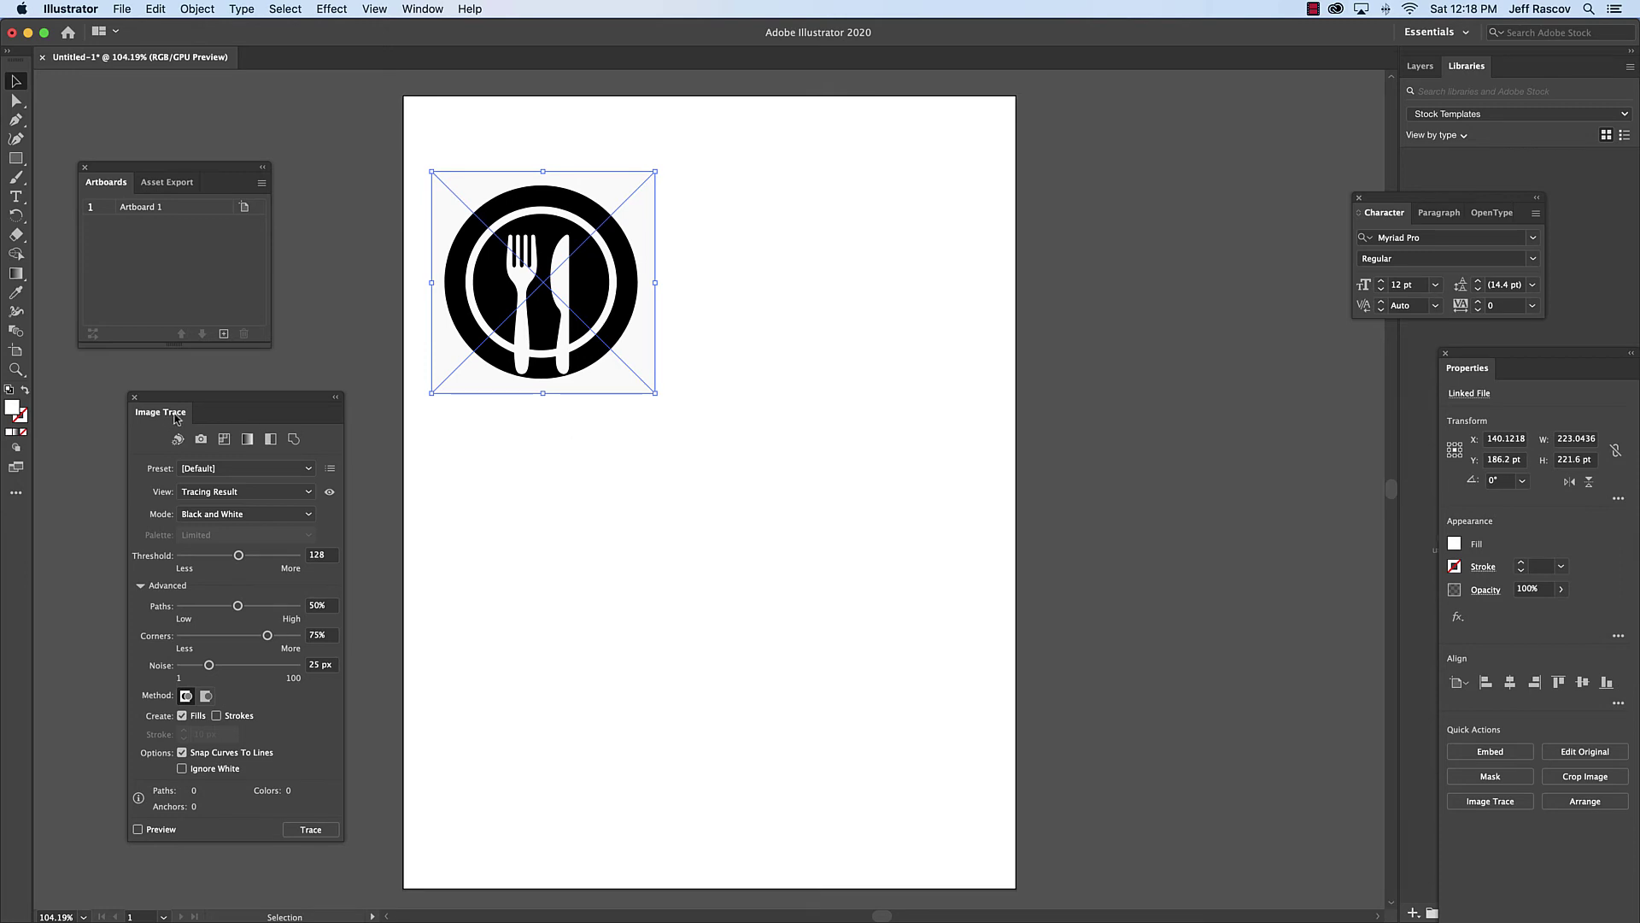
Step: Image-trace the placed plate picture with Ignore White enabled, then expand the tracing's object and fill into vector shapes
click(213, 773)
click(309, 831)
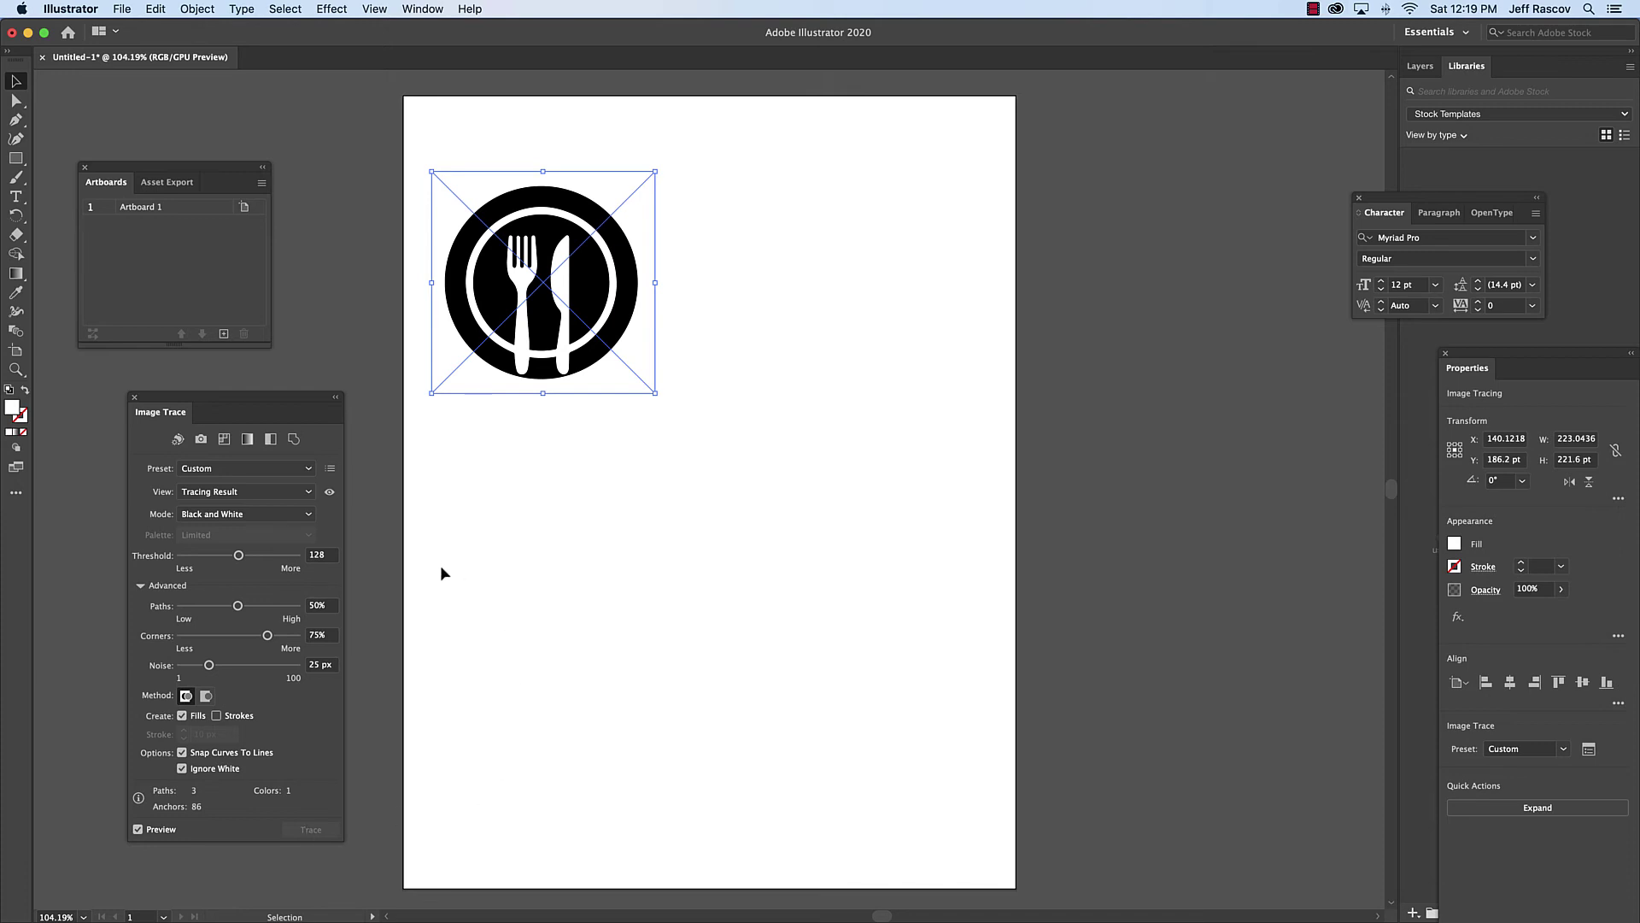
click(196, 9)
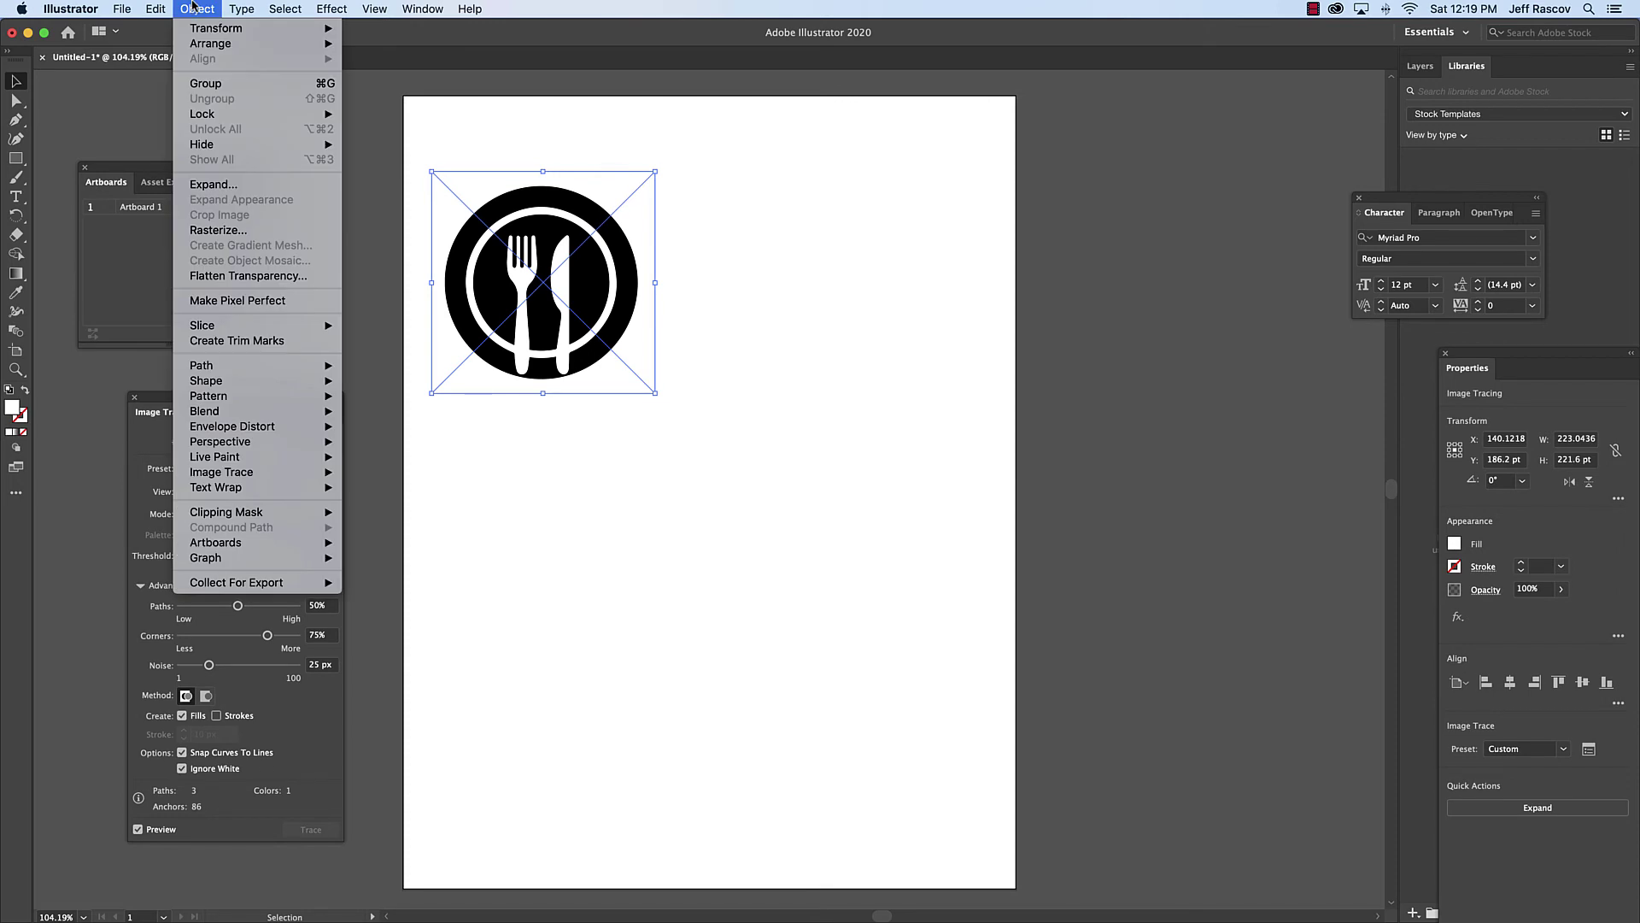
click(227, 187)
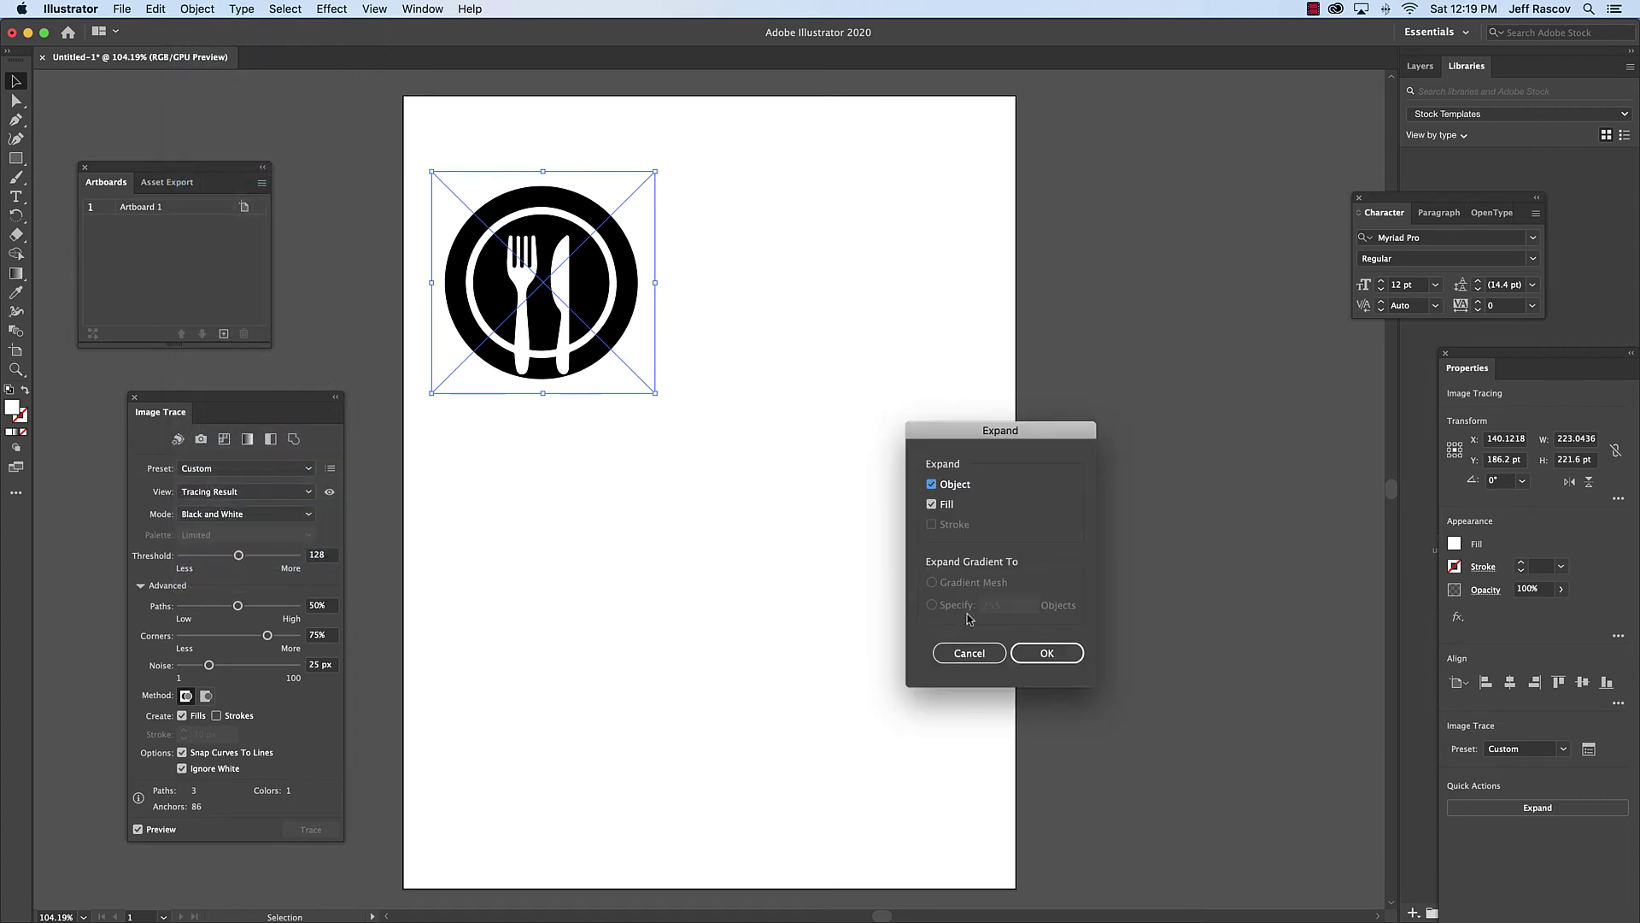
click(1052, 653)
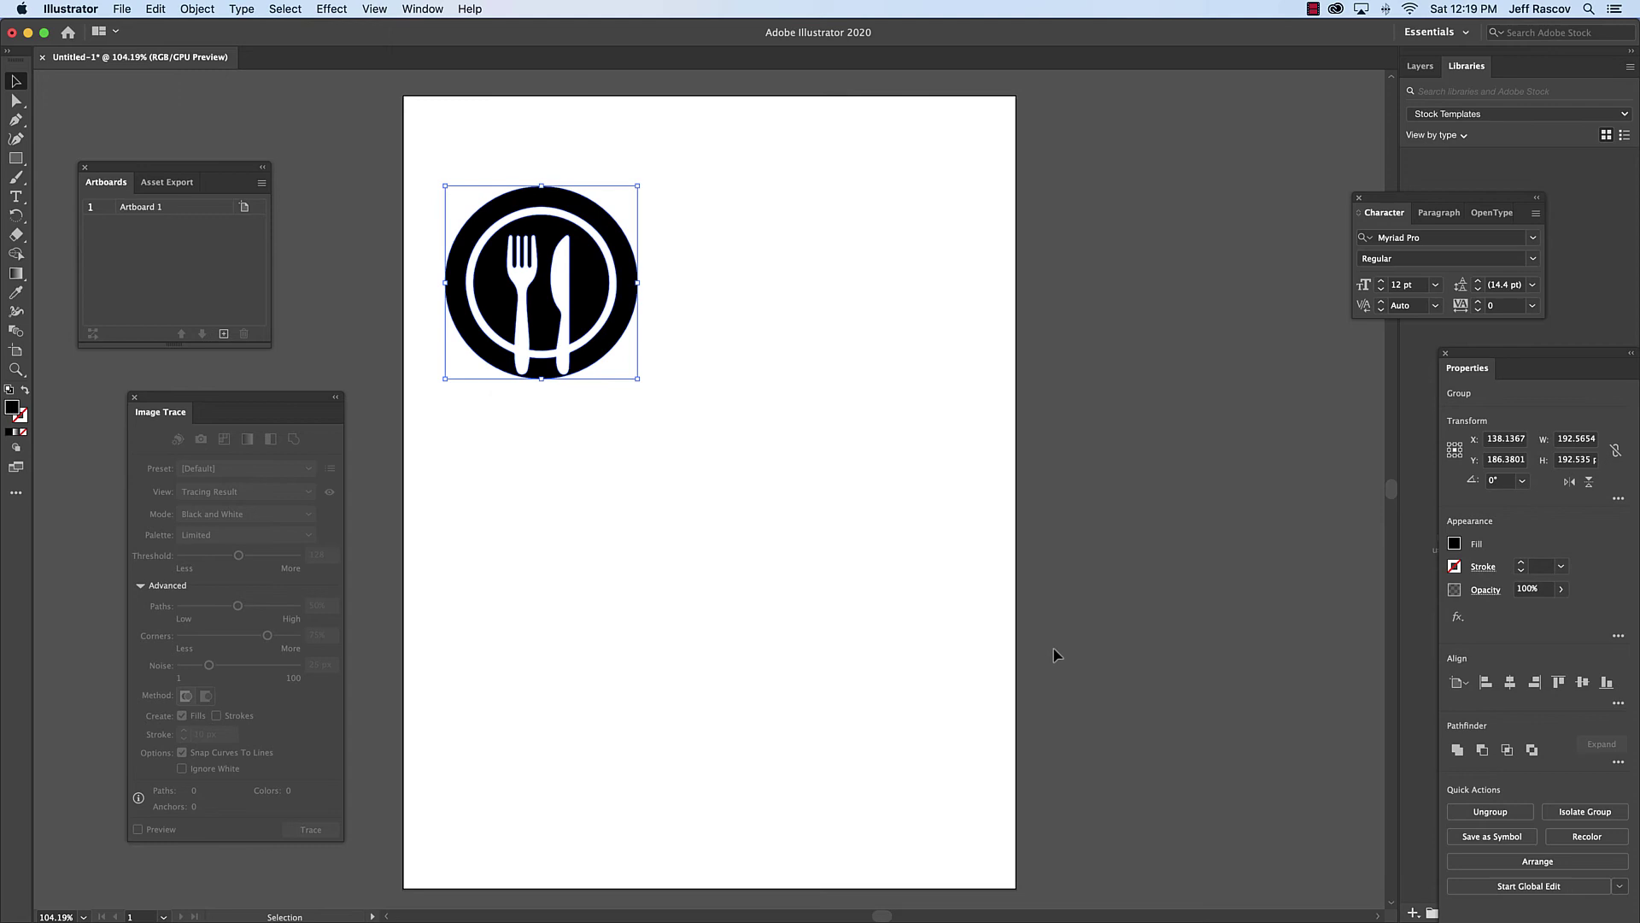
Step: Fill the expanded plate icon with white (FFFFFF) and copy it
double_click(12, 408)
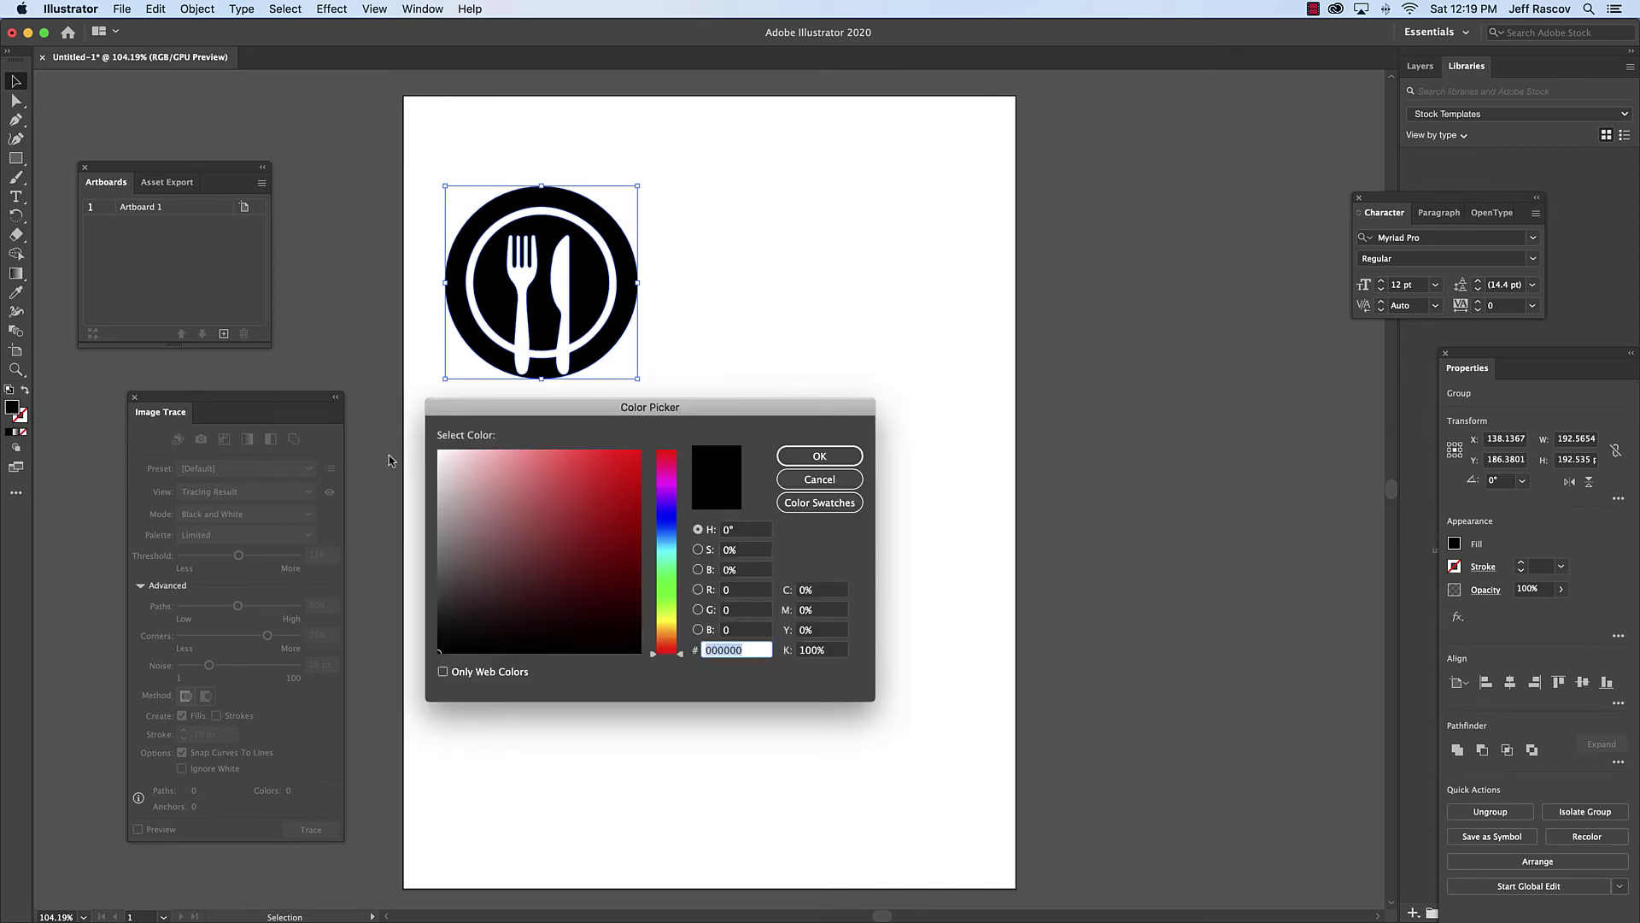
click(437, 451)
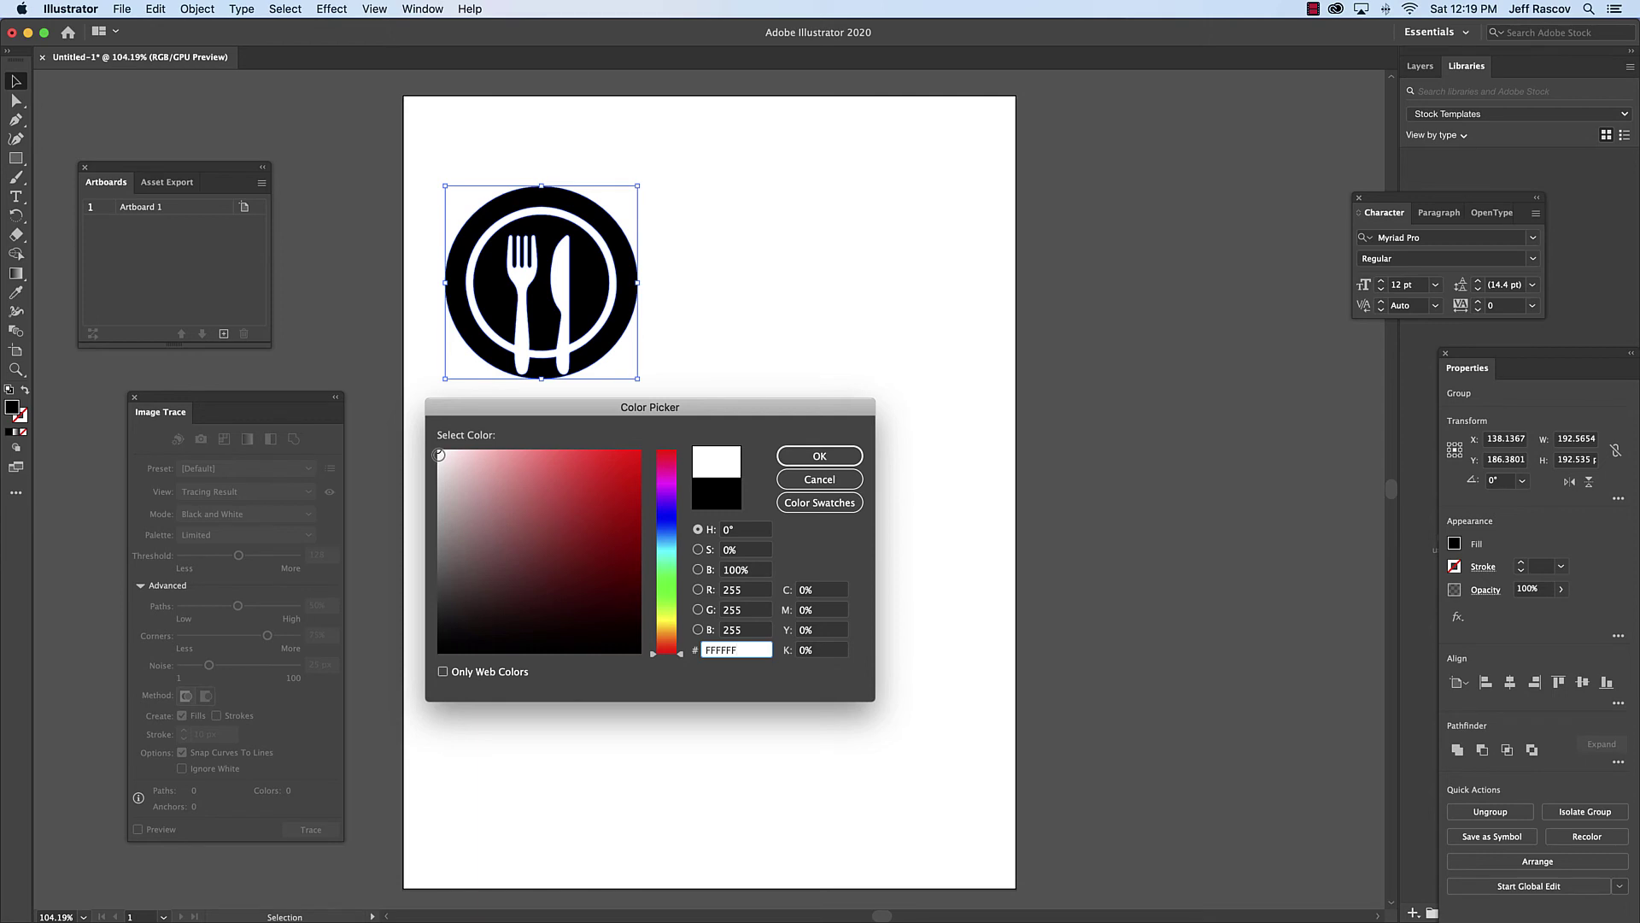
click(819, 455)
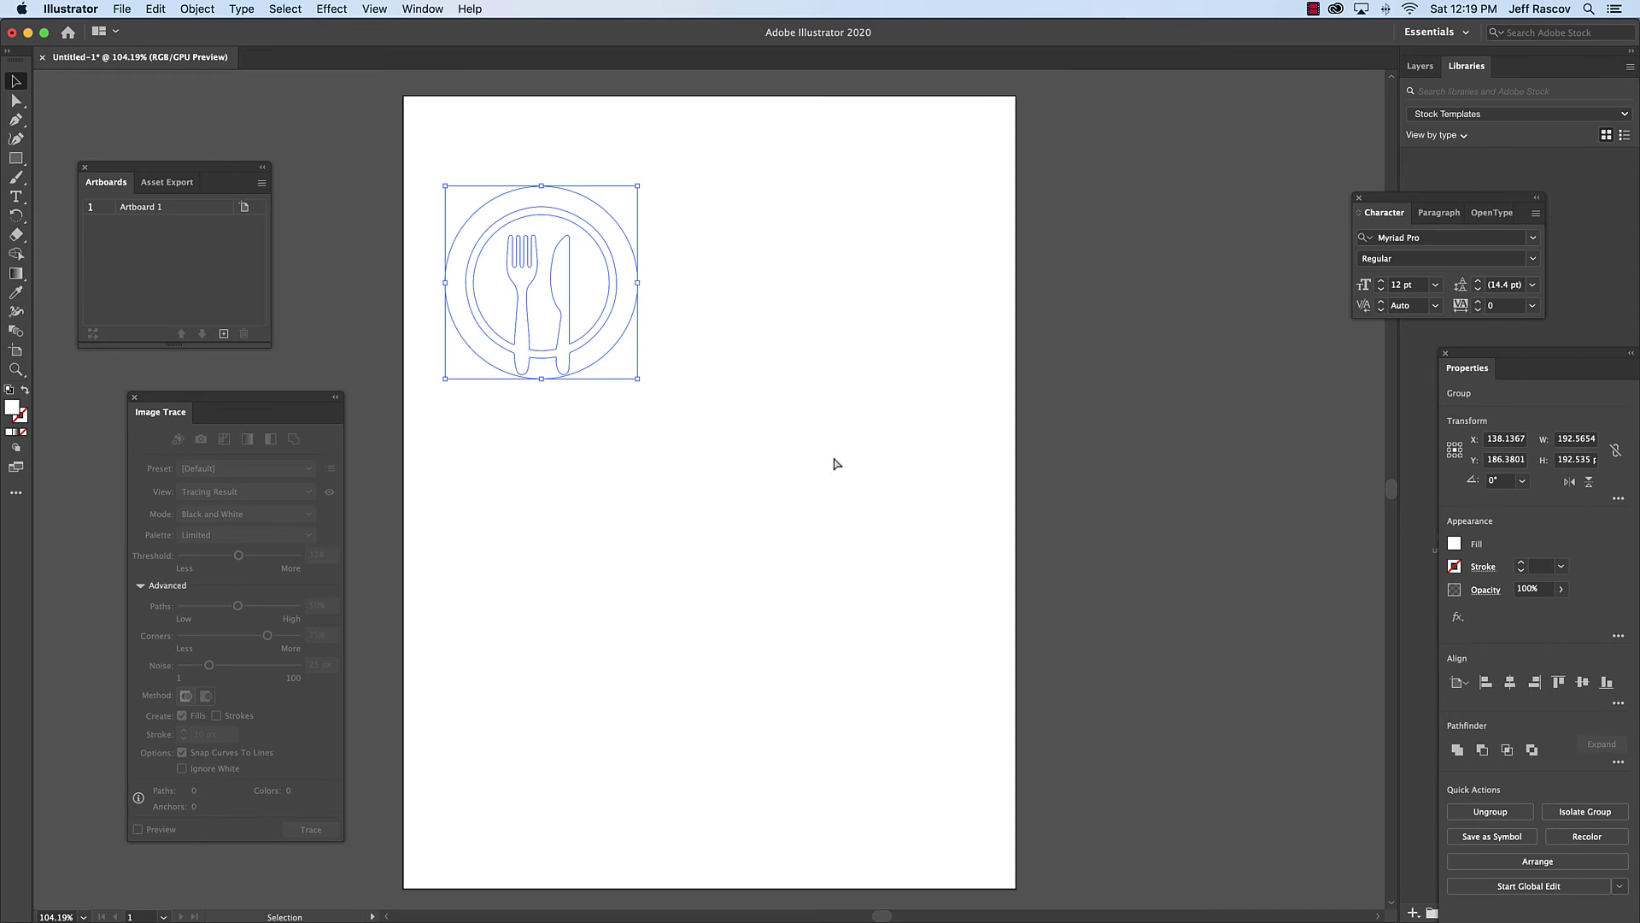
key(a)
key(v)
key(a)
key(v)
Step: Switch to Photoshop and paste the white plate icon into santa_cruz_app.psd as a smart object
mouse_move(537, 893)
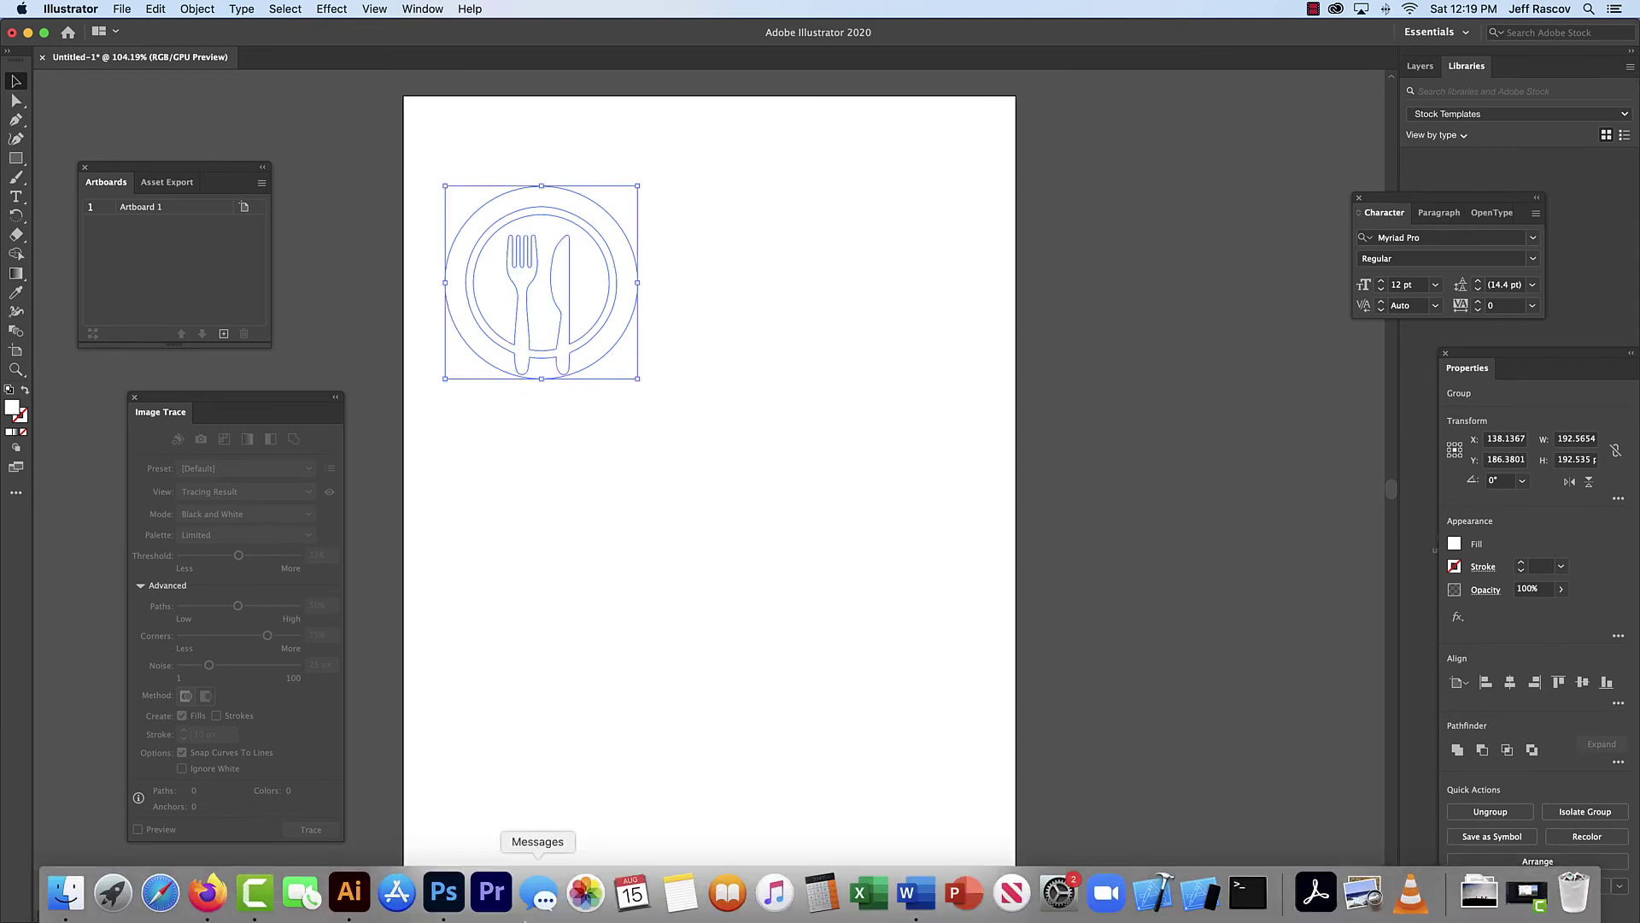
click(449, 906)
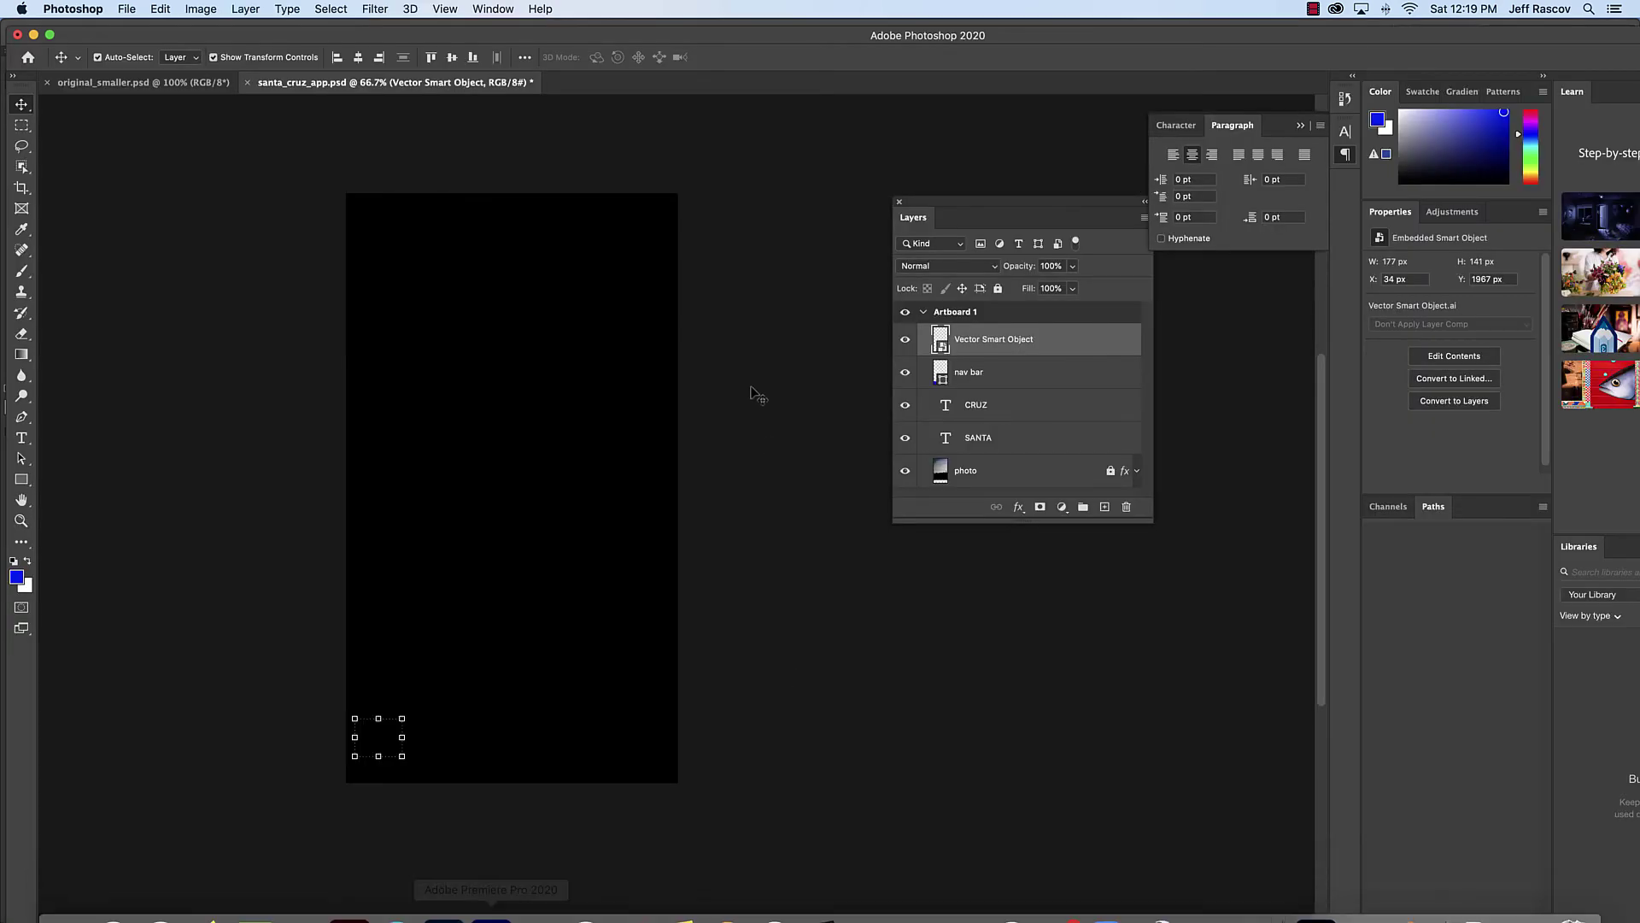
click(778, 420)
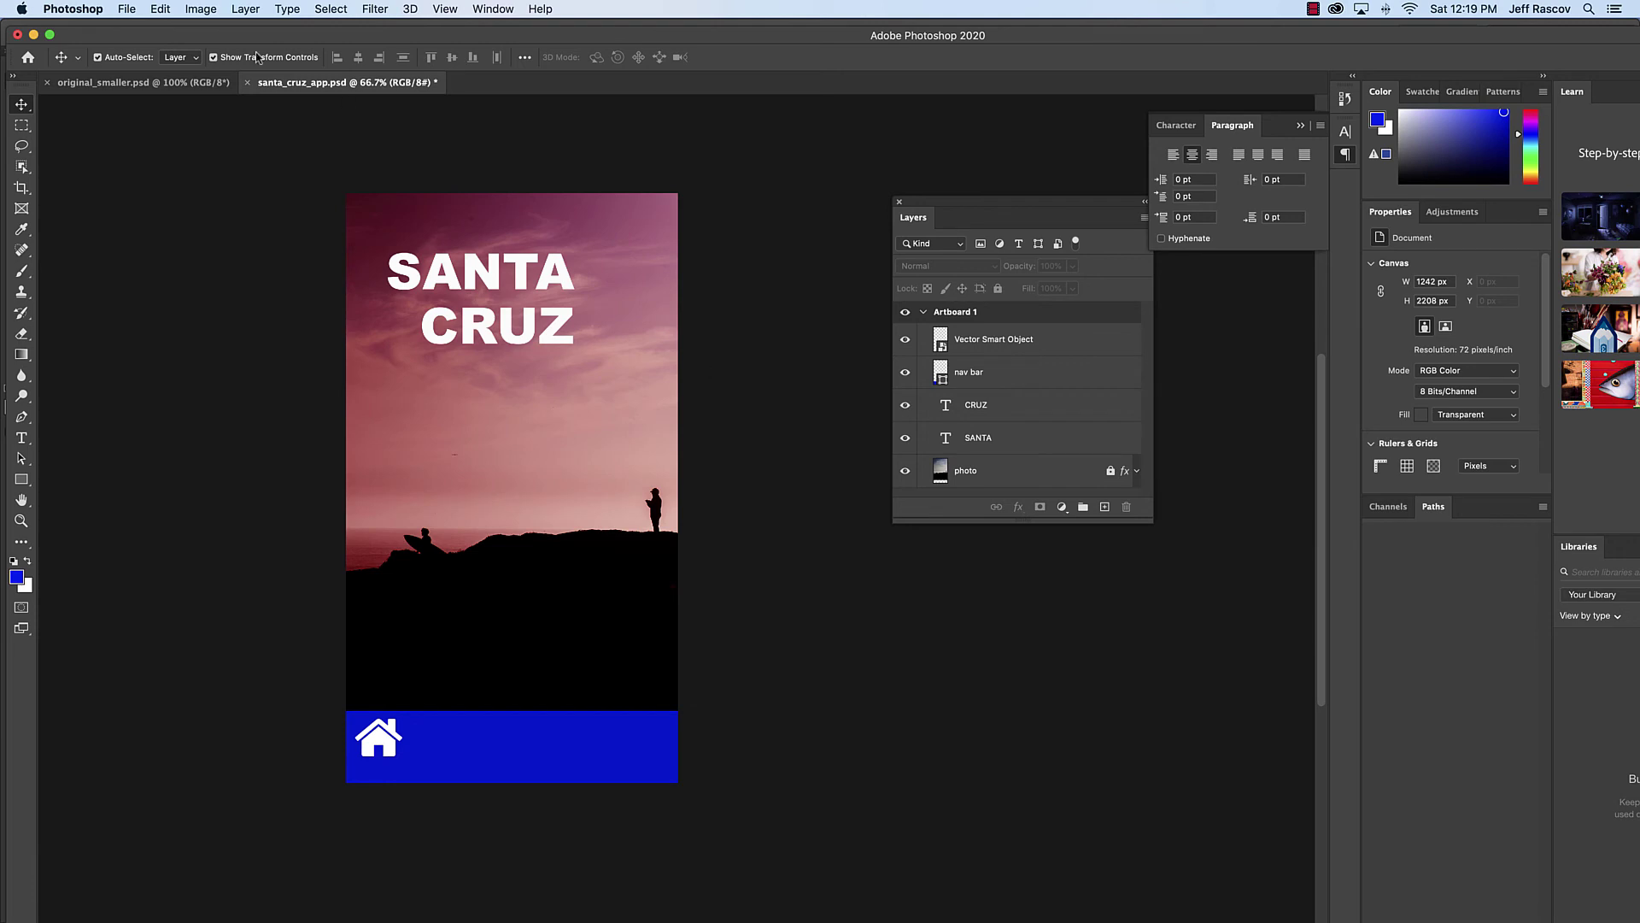
click(163, 9)
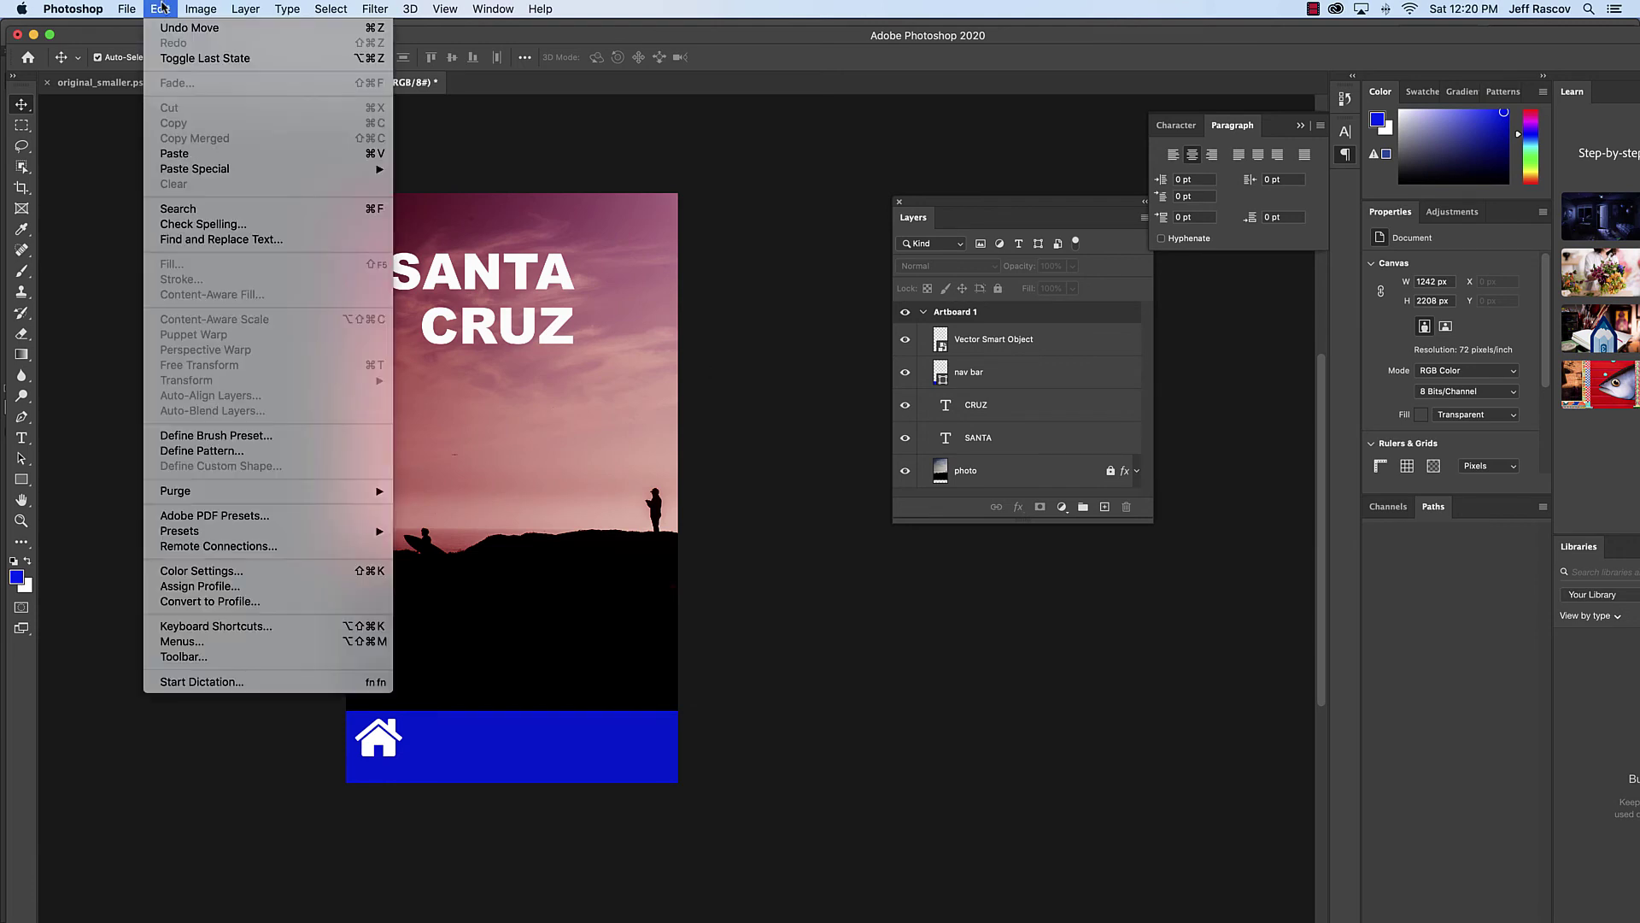
click(181, 157)
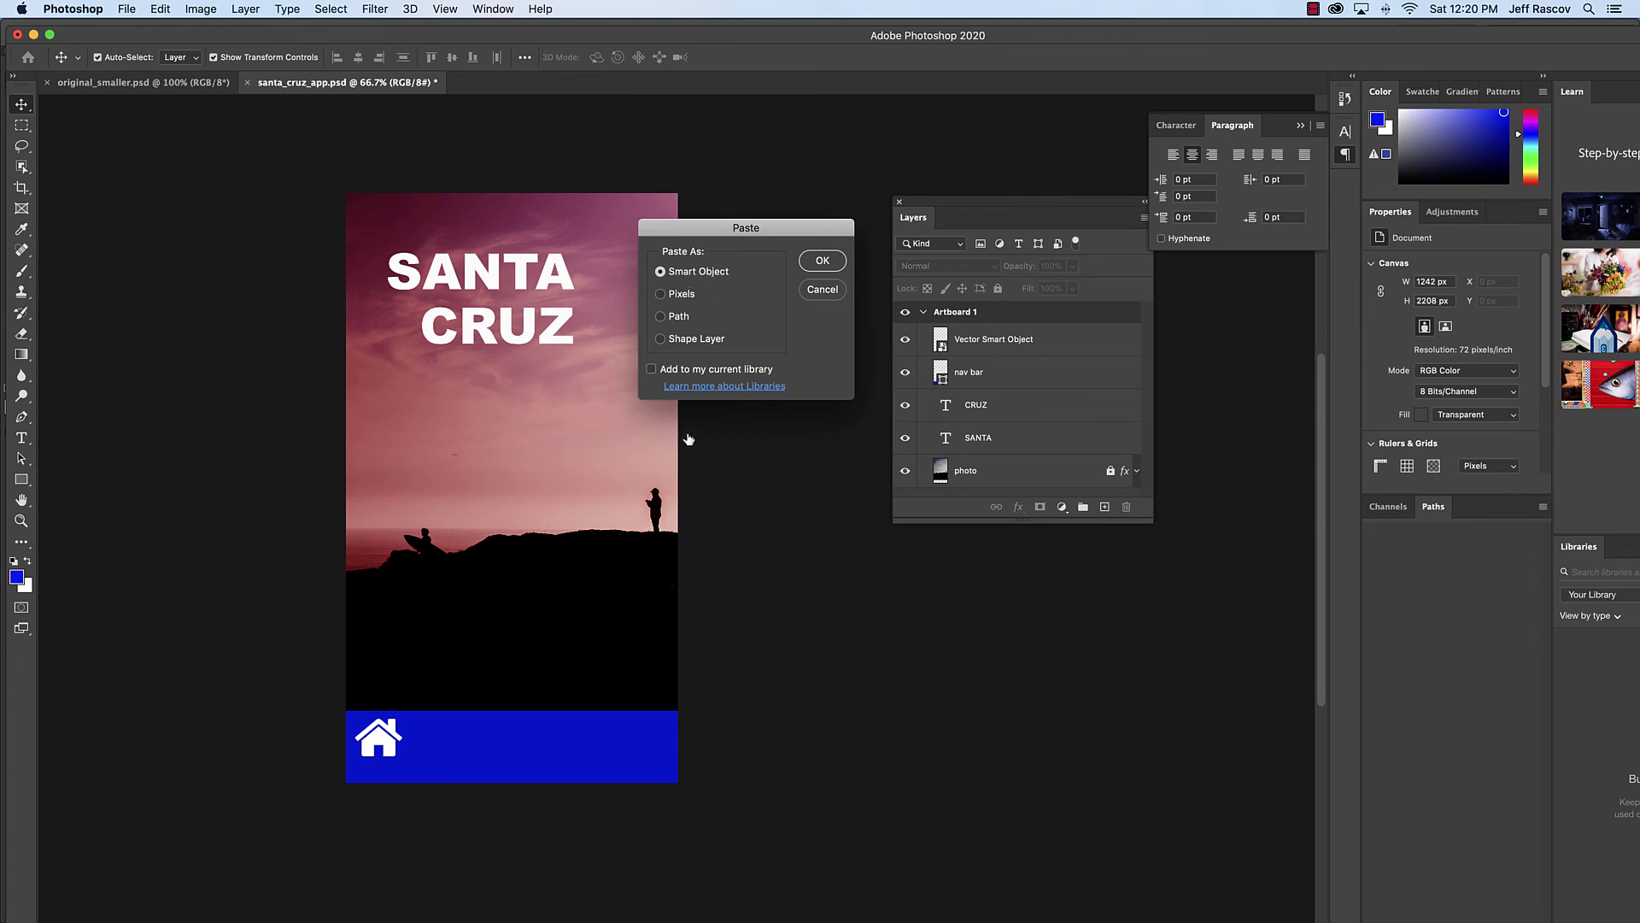
click(822, 260)
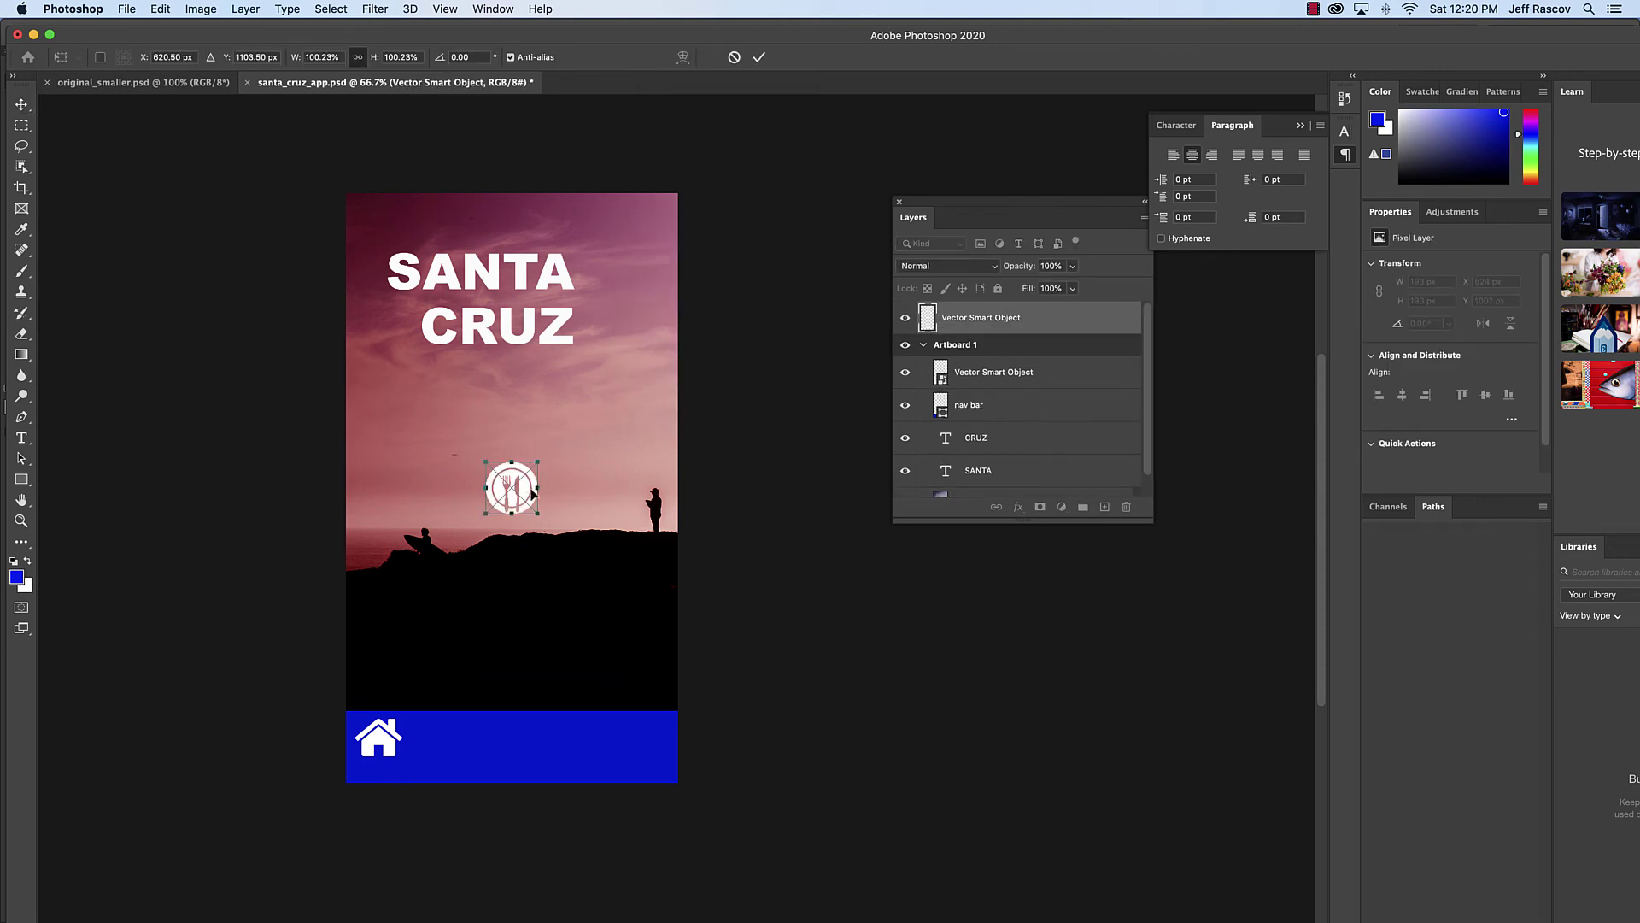
Step: Scale the pasted plate icon to about 80.5% and place it on the blue navigation bar beside the house icon
drag(524, 494, 459, 738)
click(21, 104)
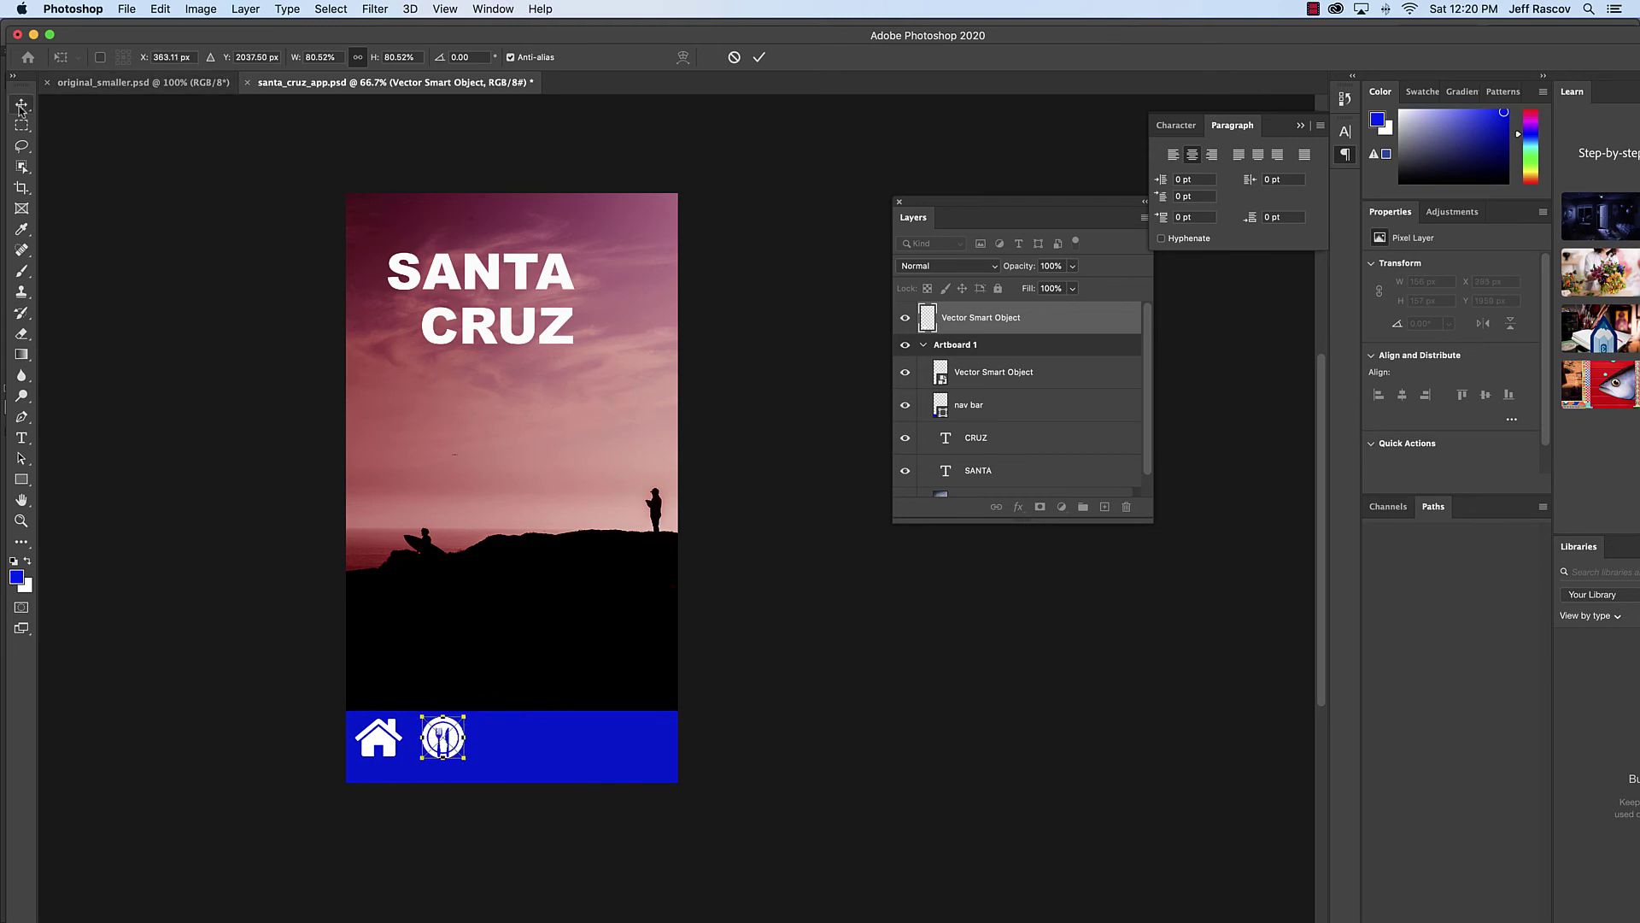
click(758, 713)
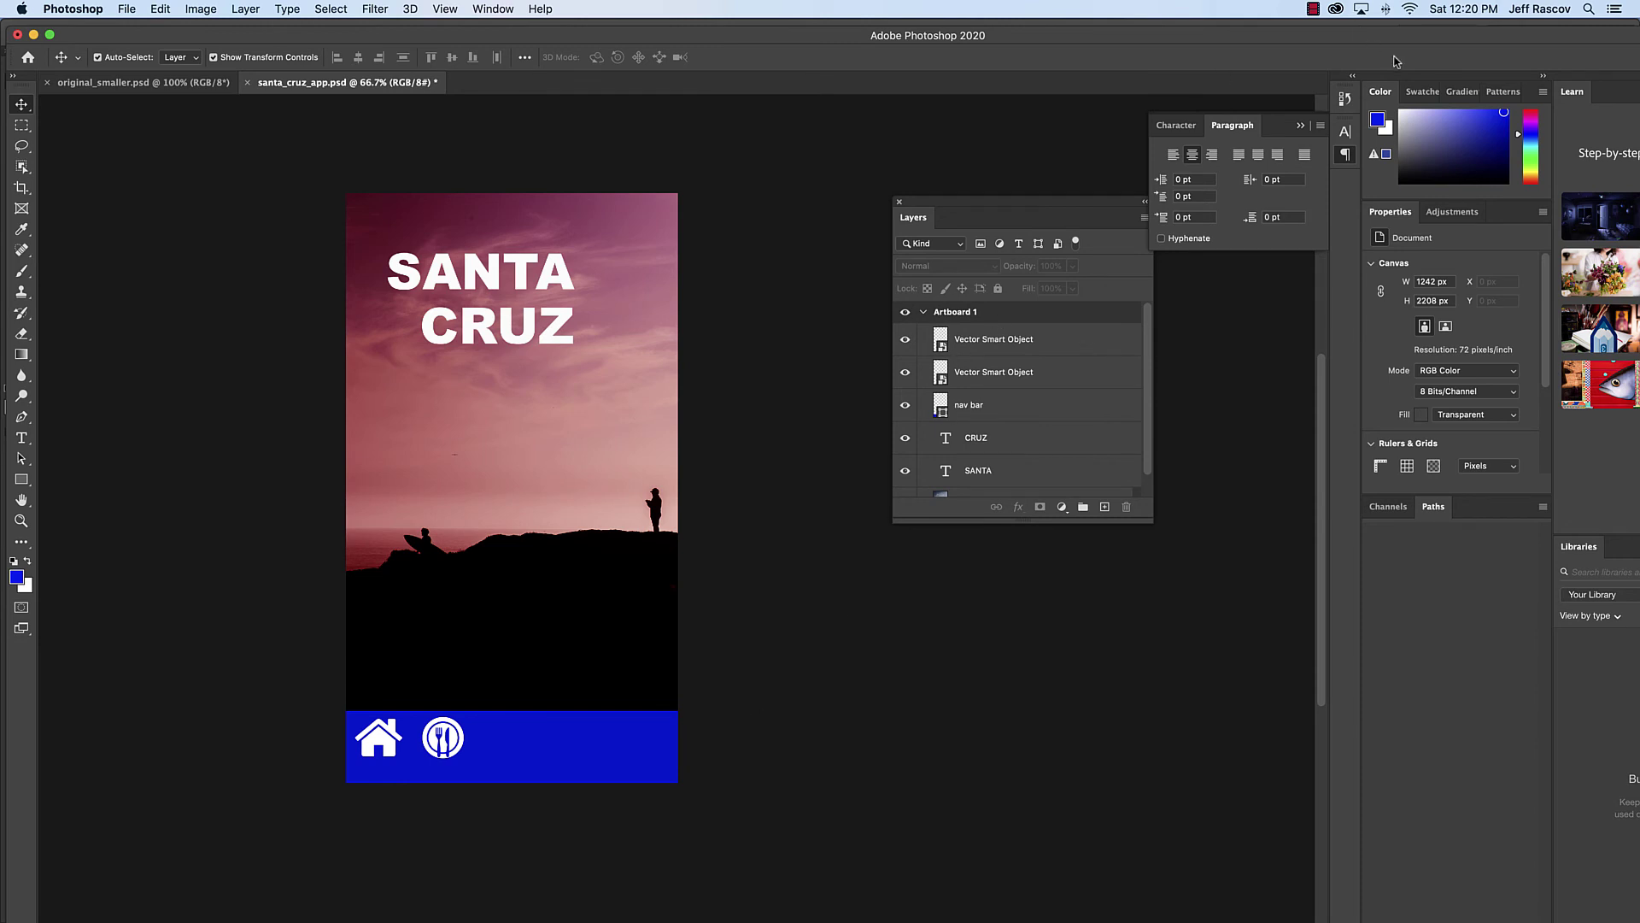
click(1314, 10)
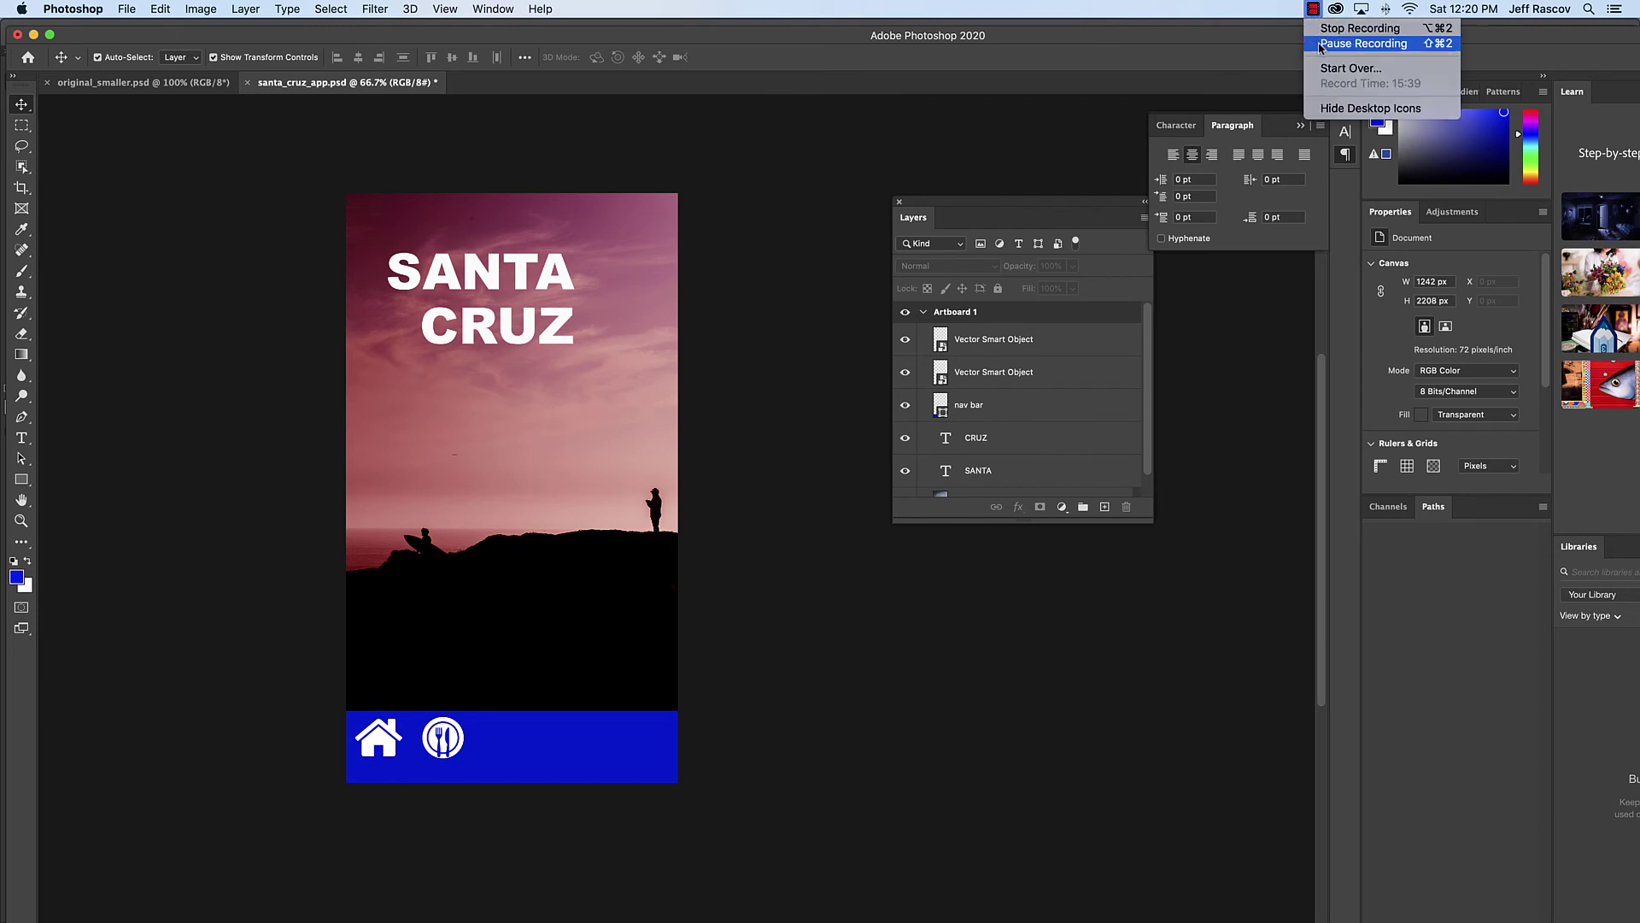
click(1321, 44)
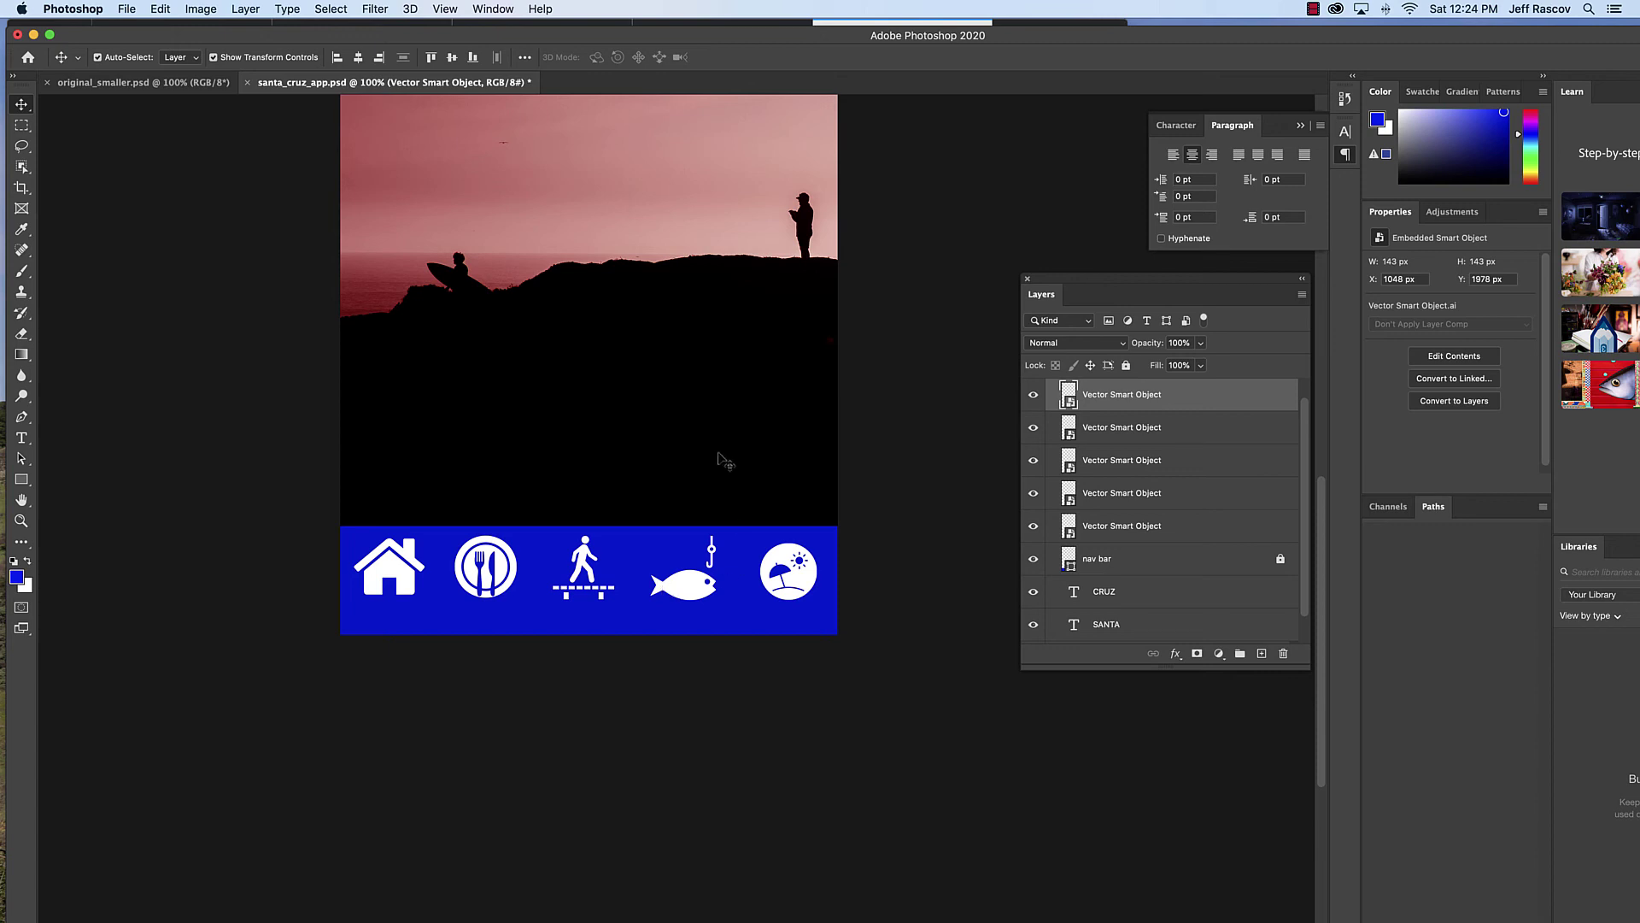
Step: Move the layer list closer to the artboard, then rename the house icon's layer Home and the plate icon's layer Rest
drag(1119, 279, 959, 241)
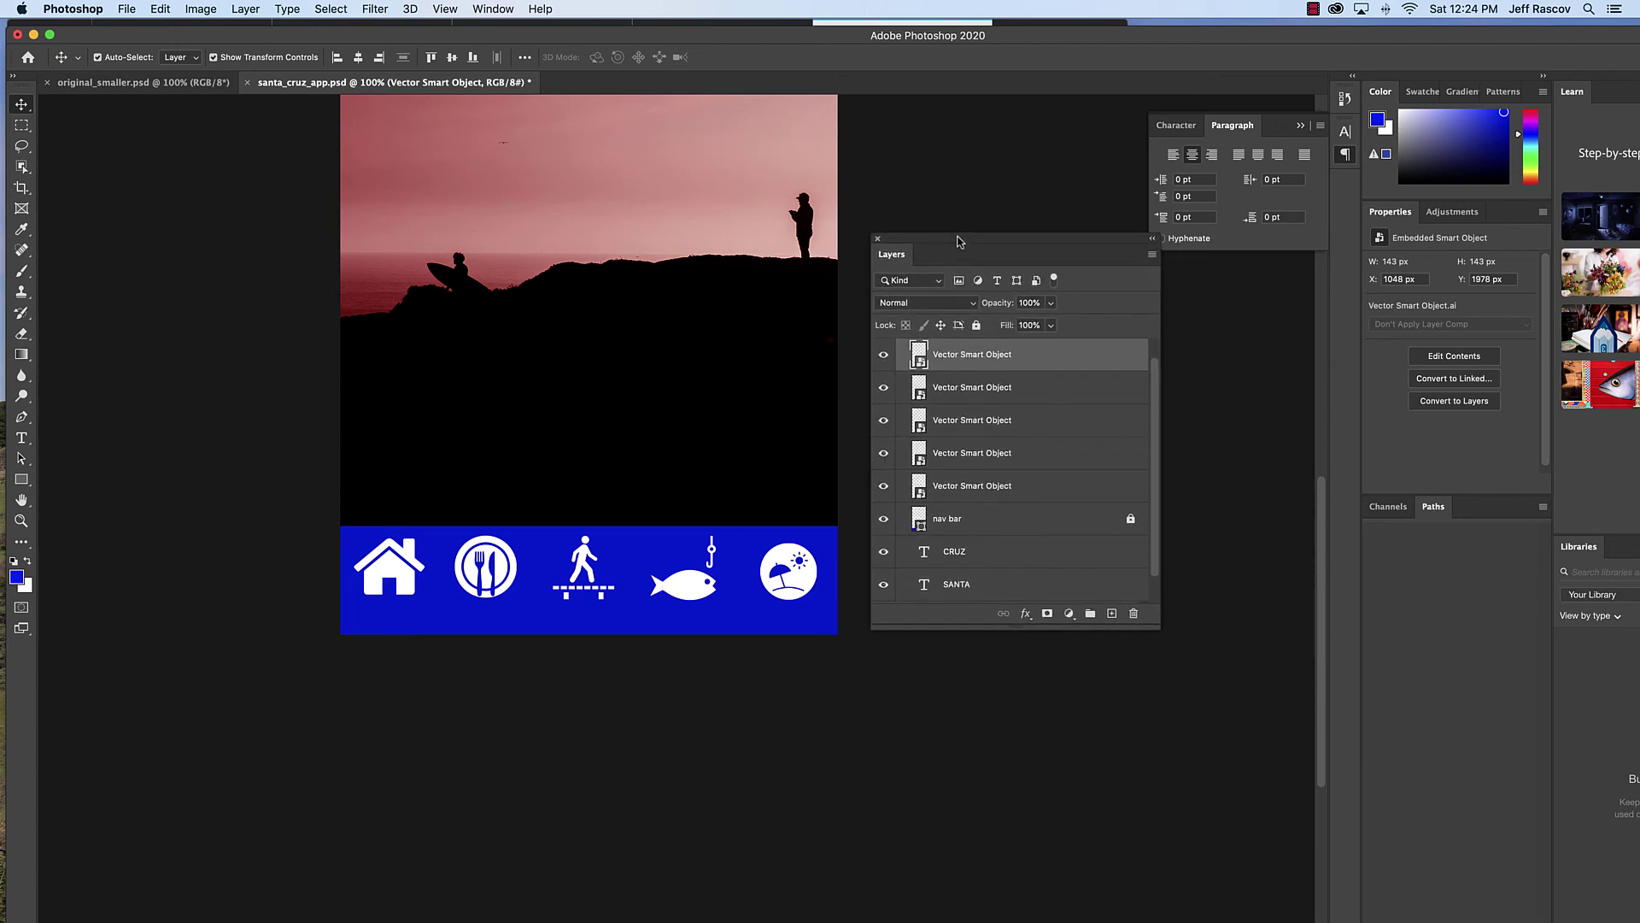
click(973, 492)
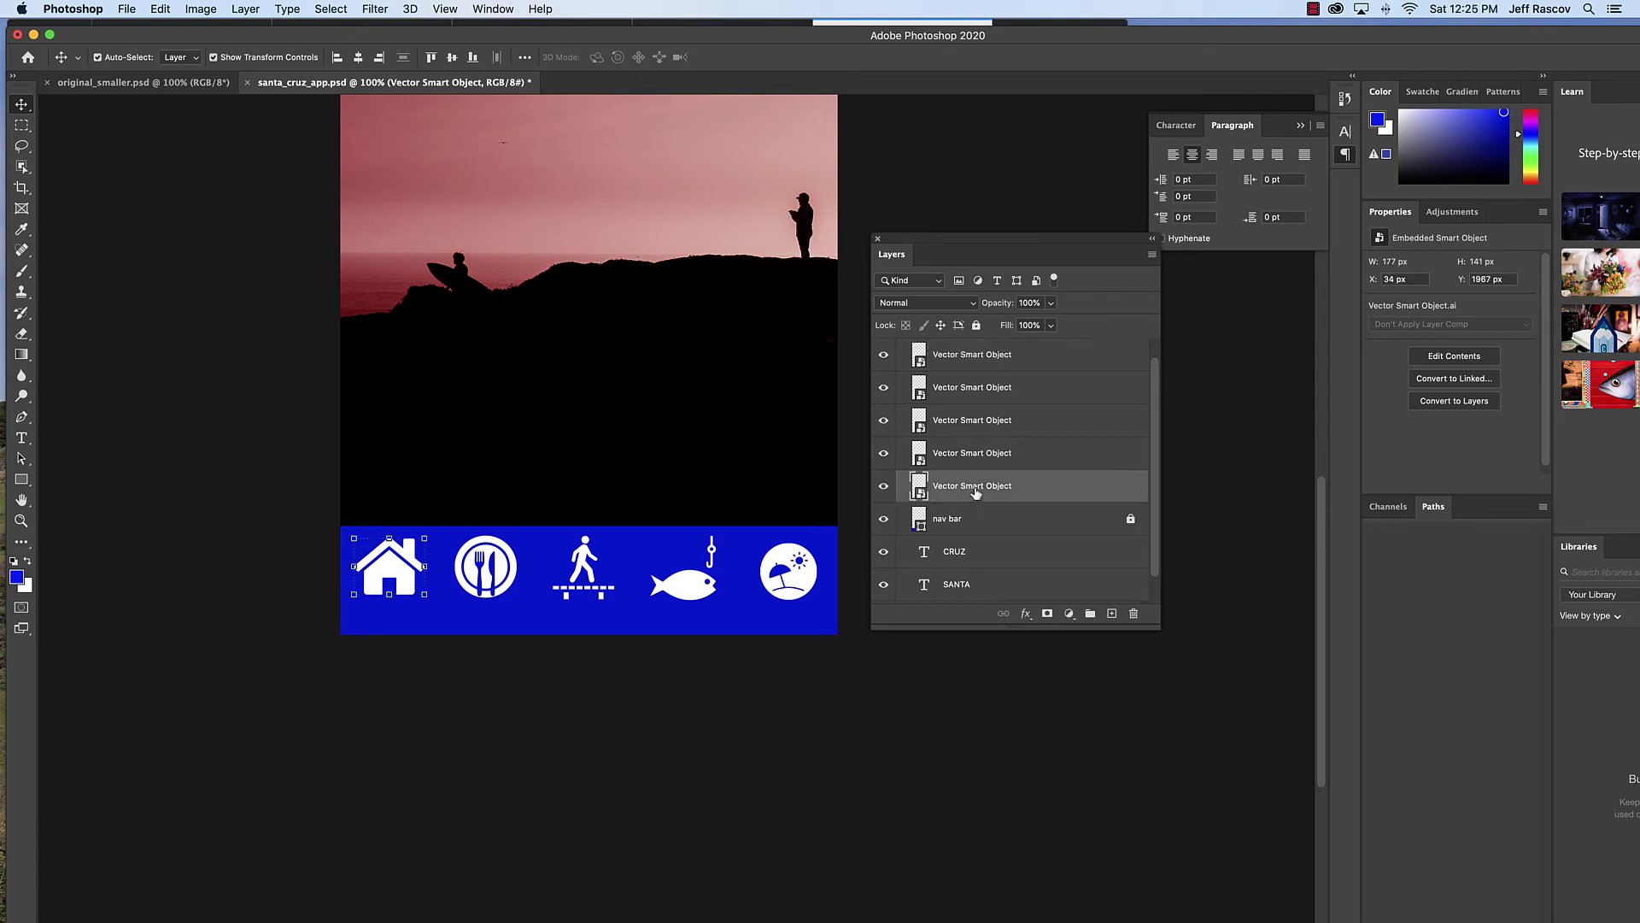
double_click(989, 487)
text(Homae)
key(BackSpace)
key(BackSpace)
text(e)
click(993, 452)
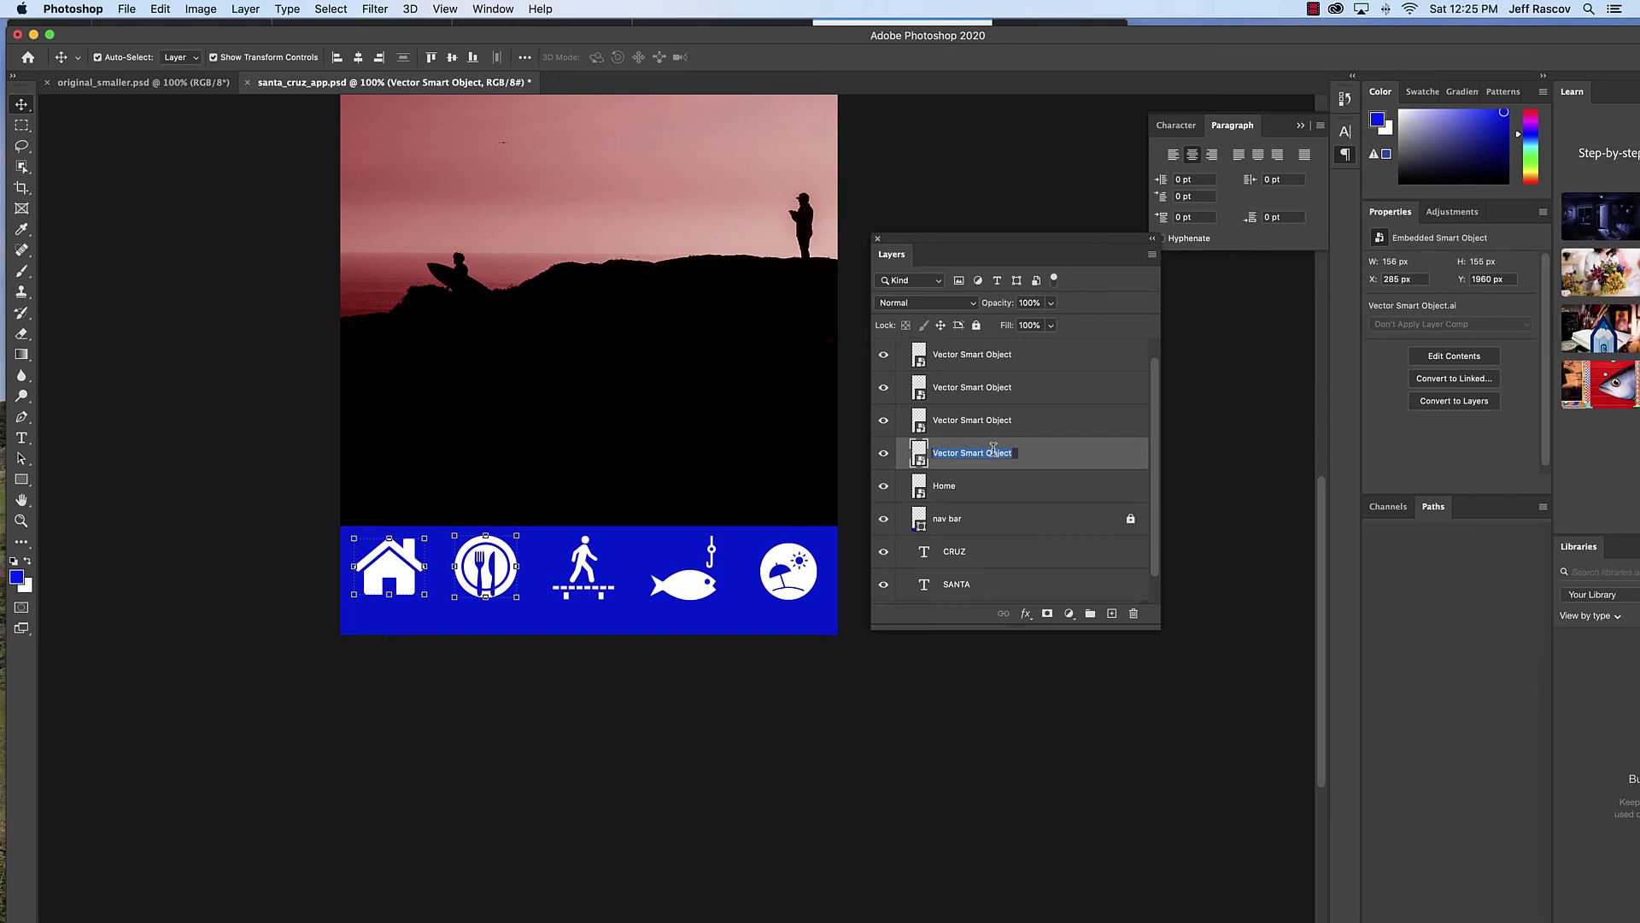
text(Rest)
Step: Rename the walking-figure icon's layer Boardwalk and the fish-and-hook icon's layer Fishing
double_click(982, 419)
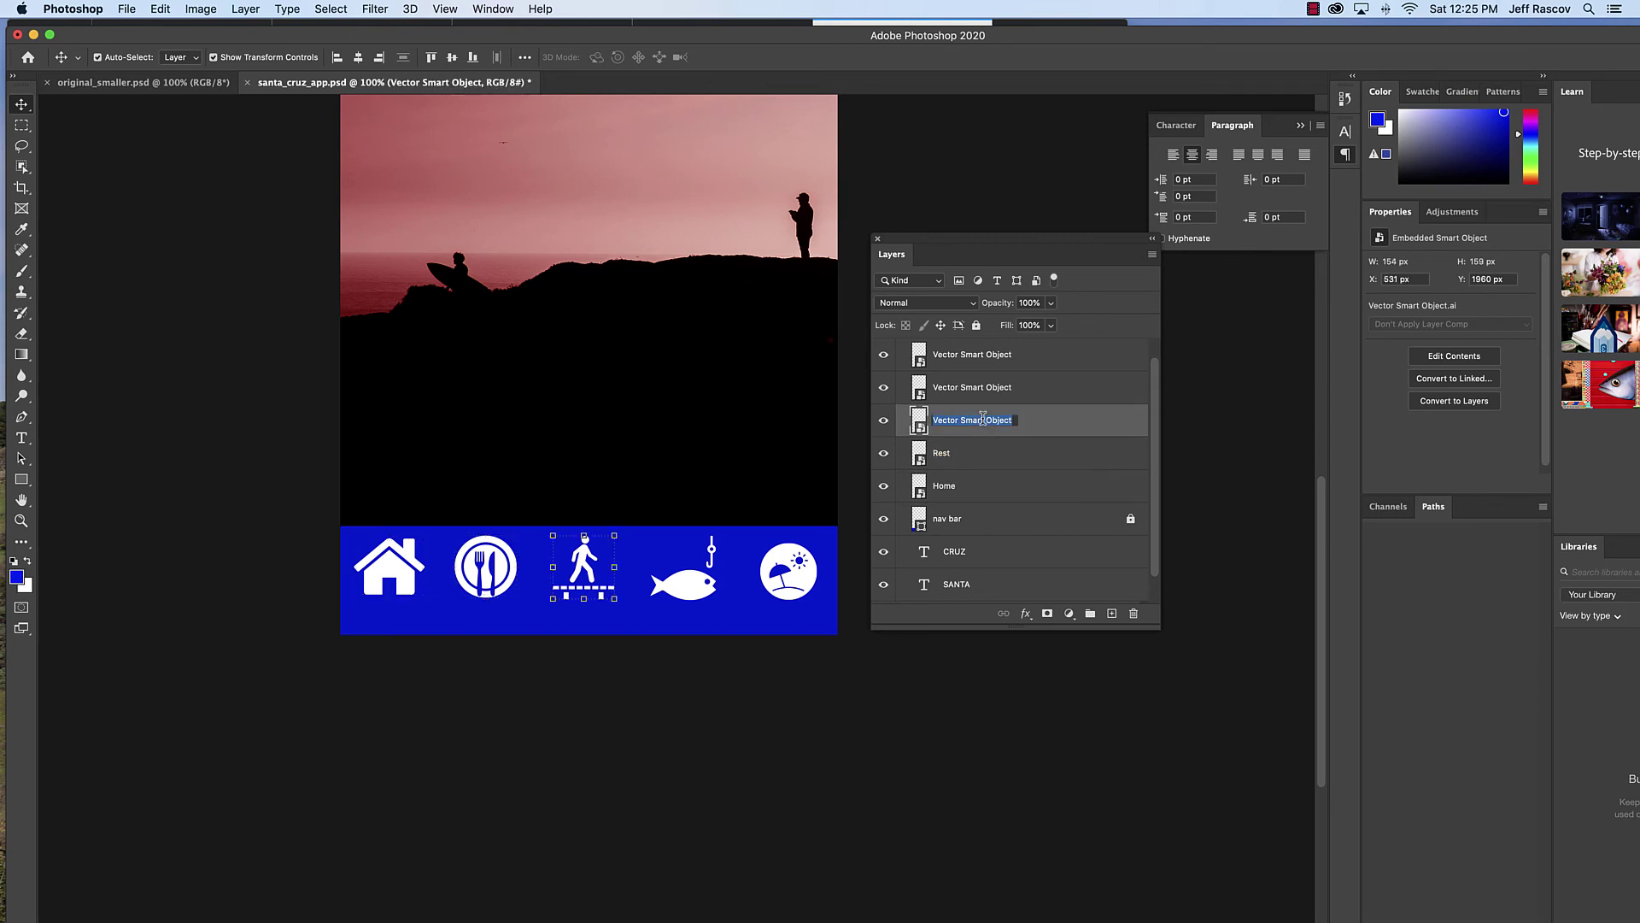
text(Boardwalk)
key(Return)
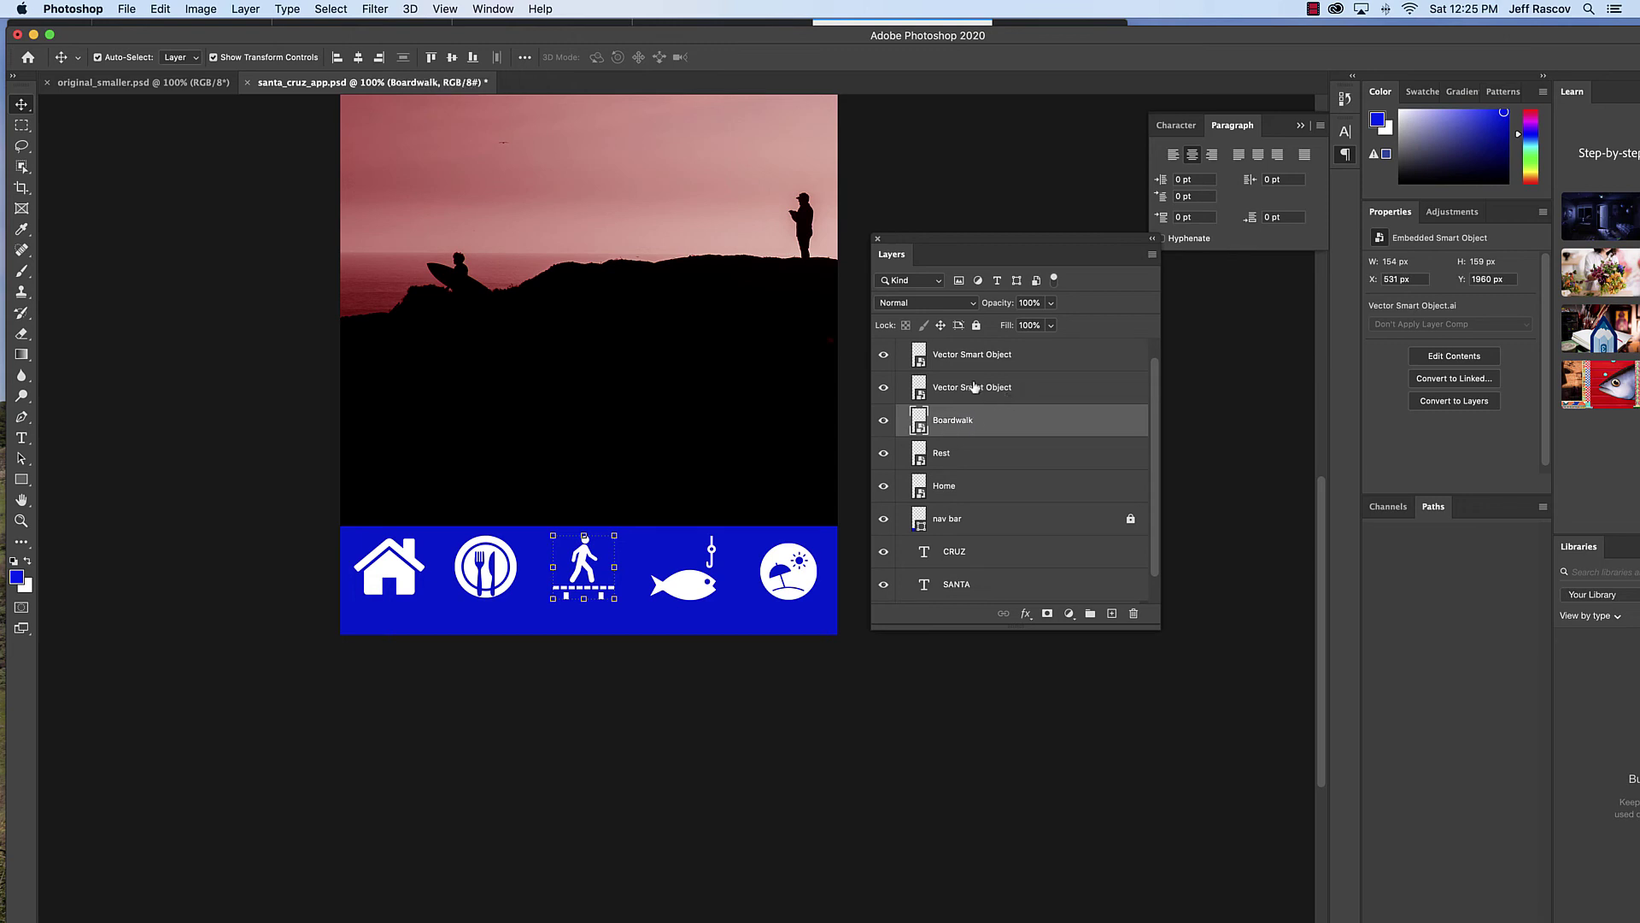
double_click(975, 387)
text(Fis)
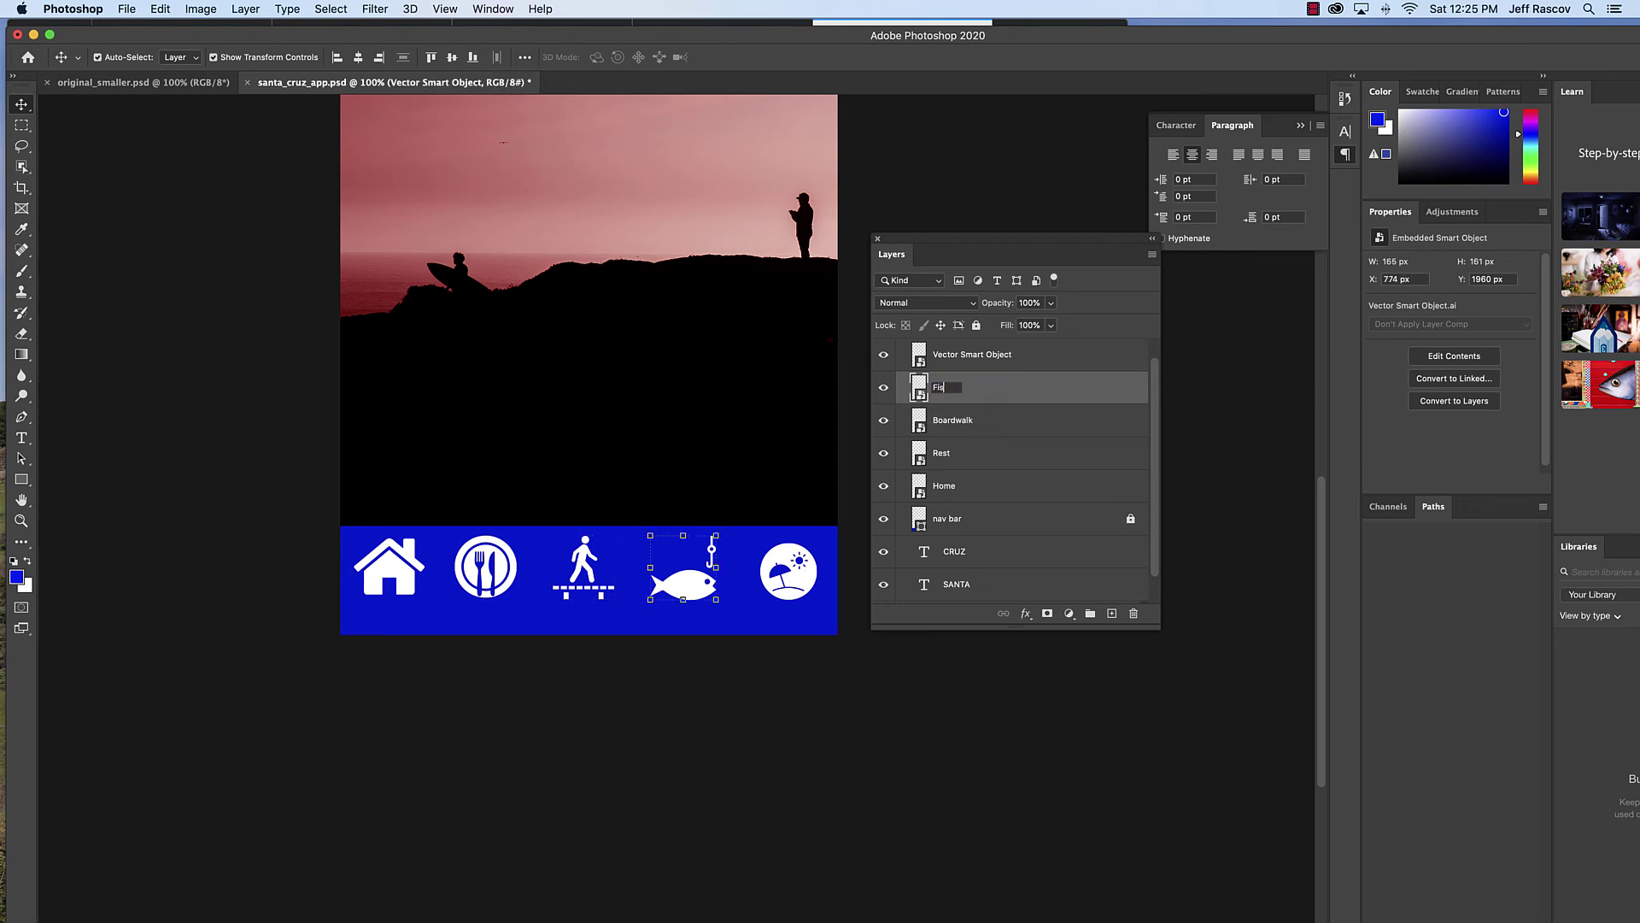
text(hing)
Step: Rename the umbrella-and-sun icon's layer Beach
click(990, 355)
double_click(990, 355)
text(Beach)
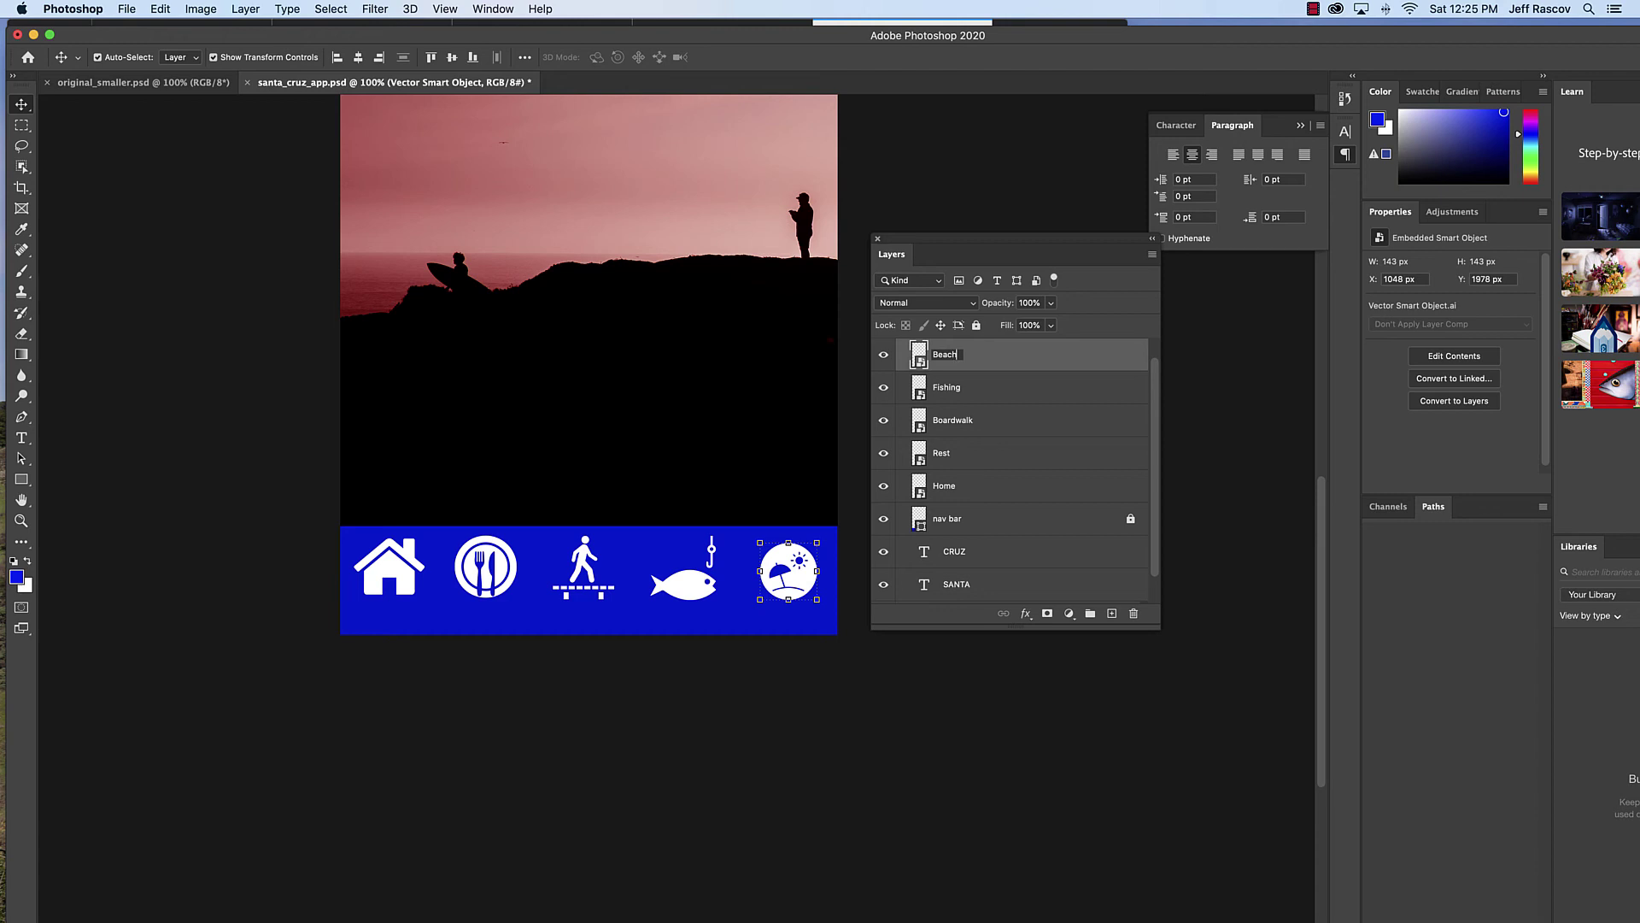
click(993, 389)
click(998, 434)
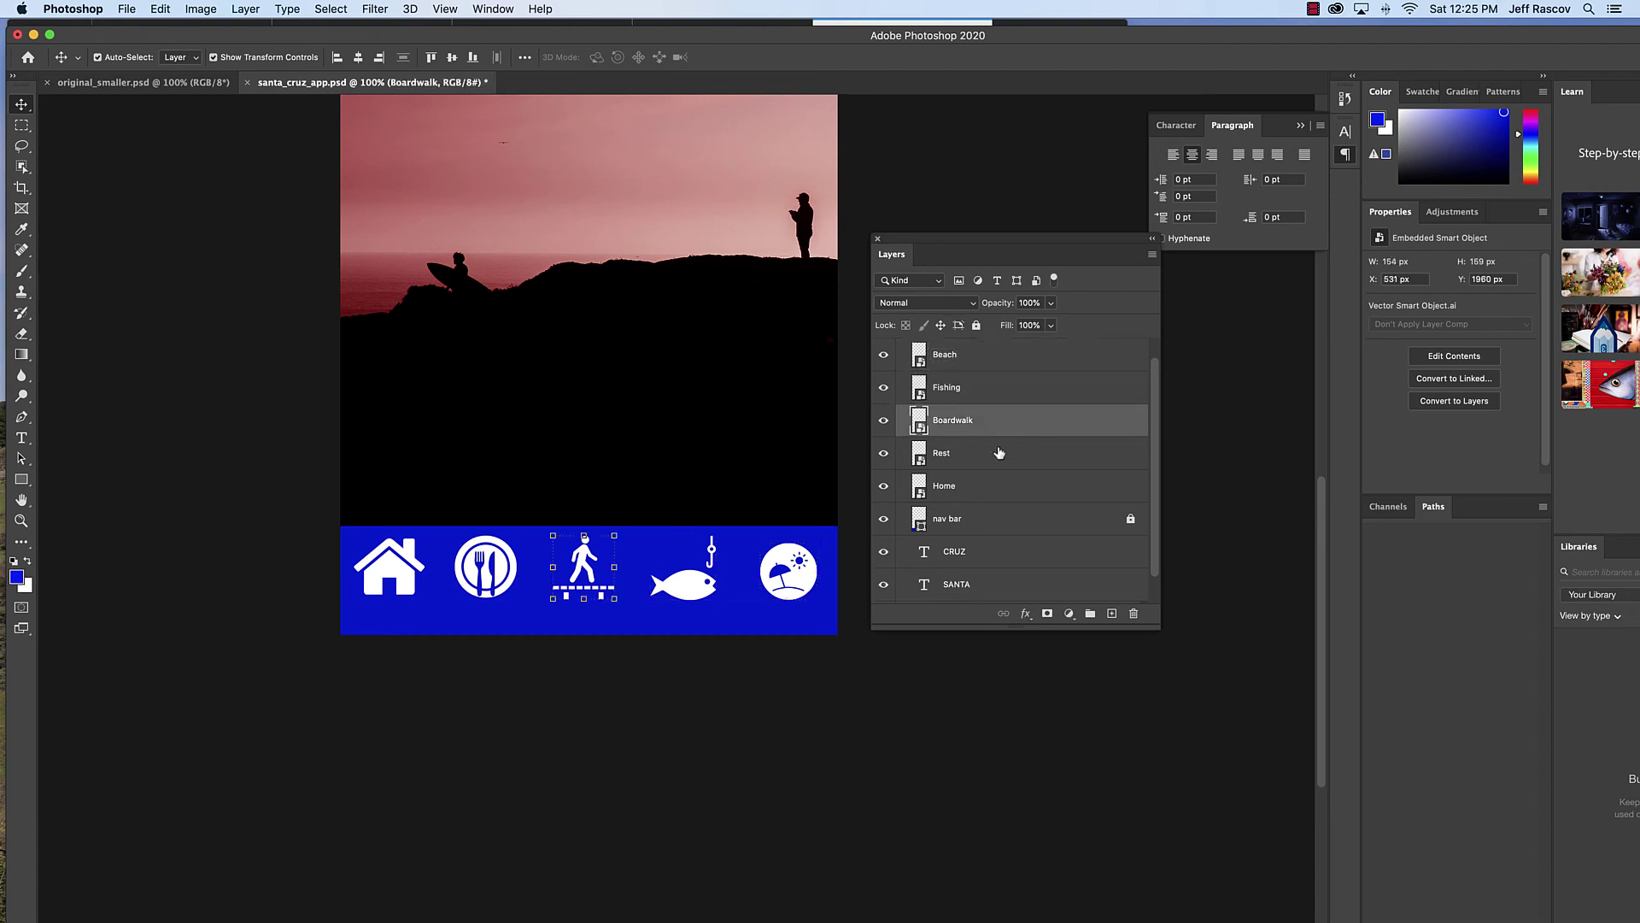
click(1003, 461)
Step: Add a white 48 pt Arial Black label HOME above the Home layer and position it just beneath the house icon
click(989, 487)
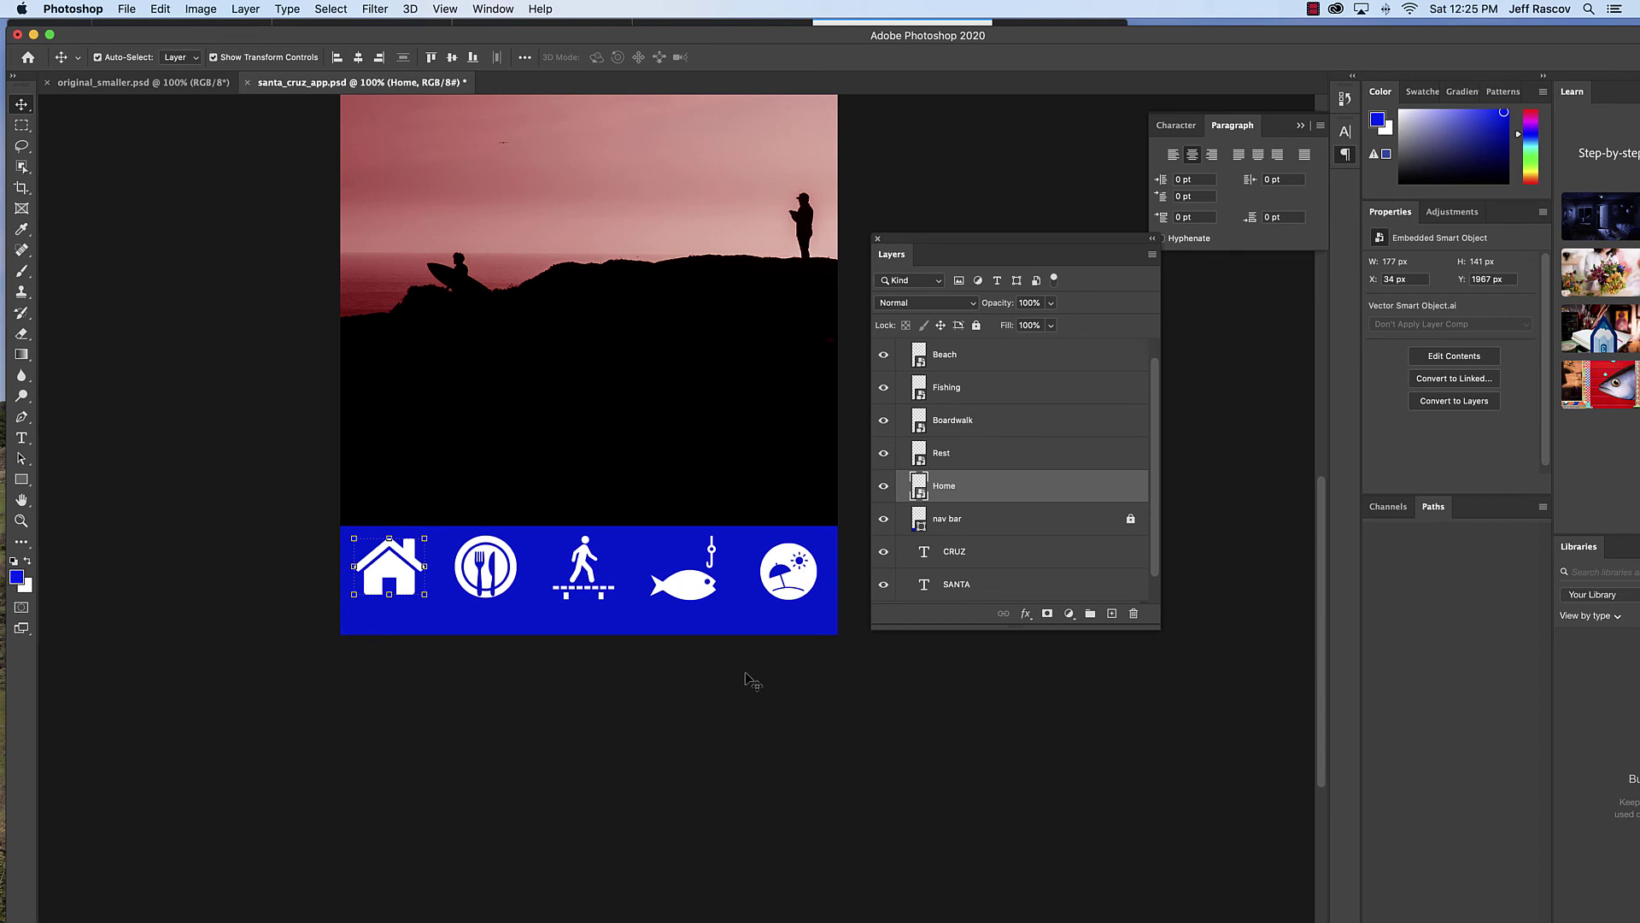
click(22, 438)
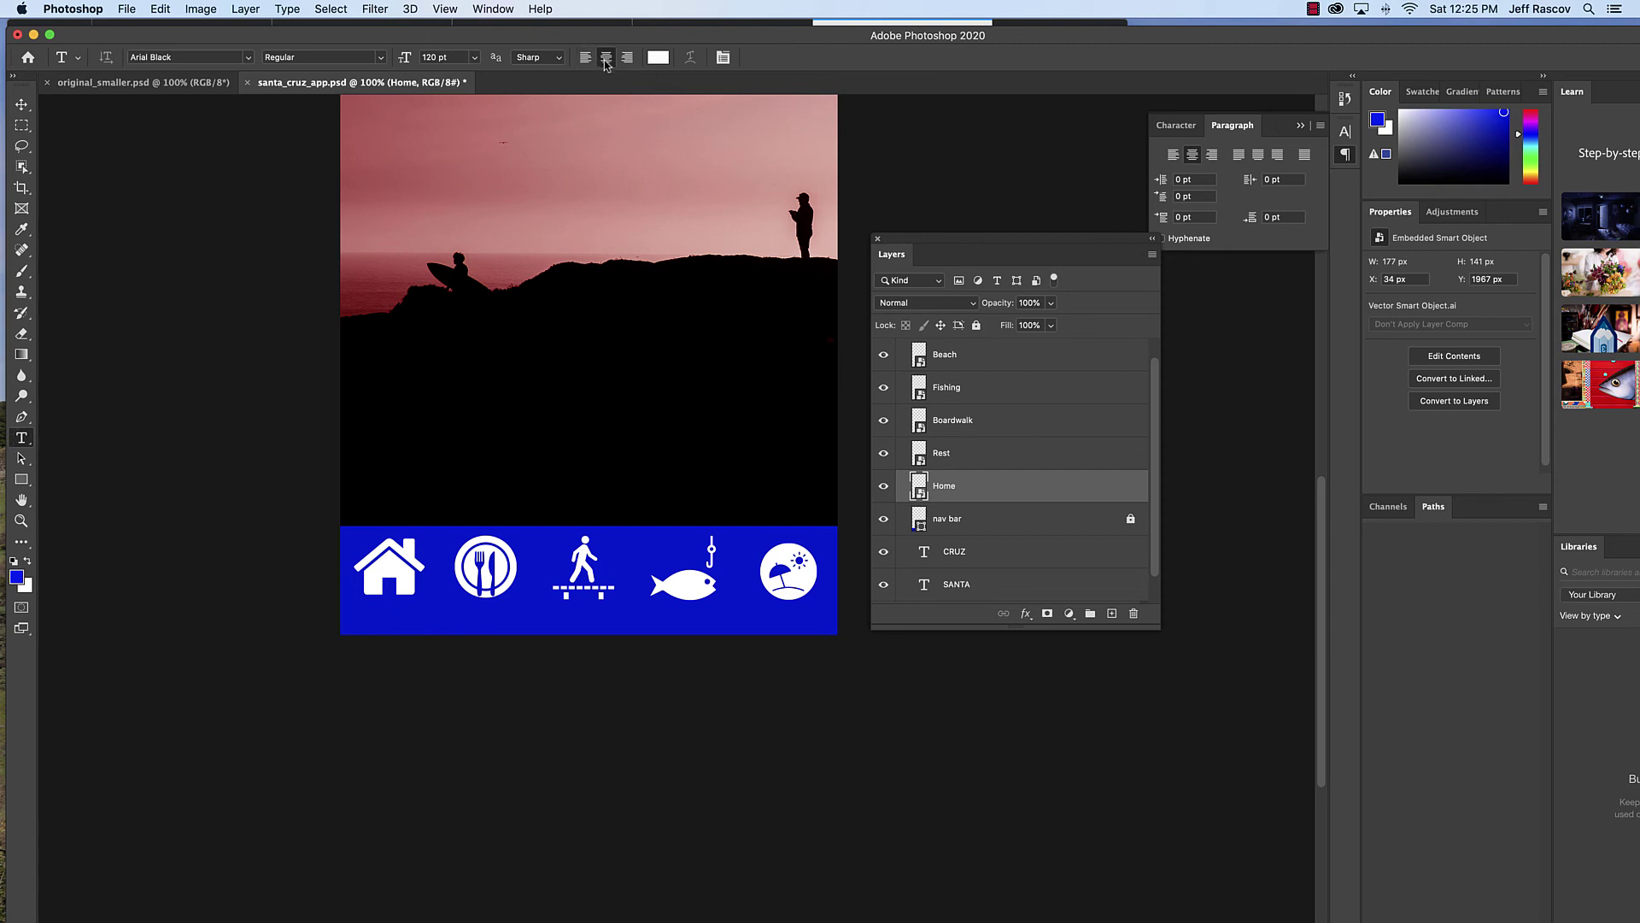
click(475, 57)
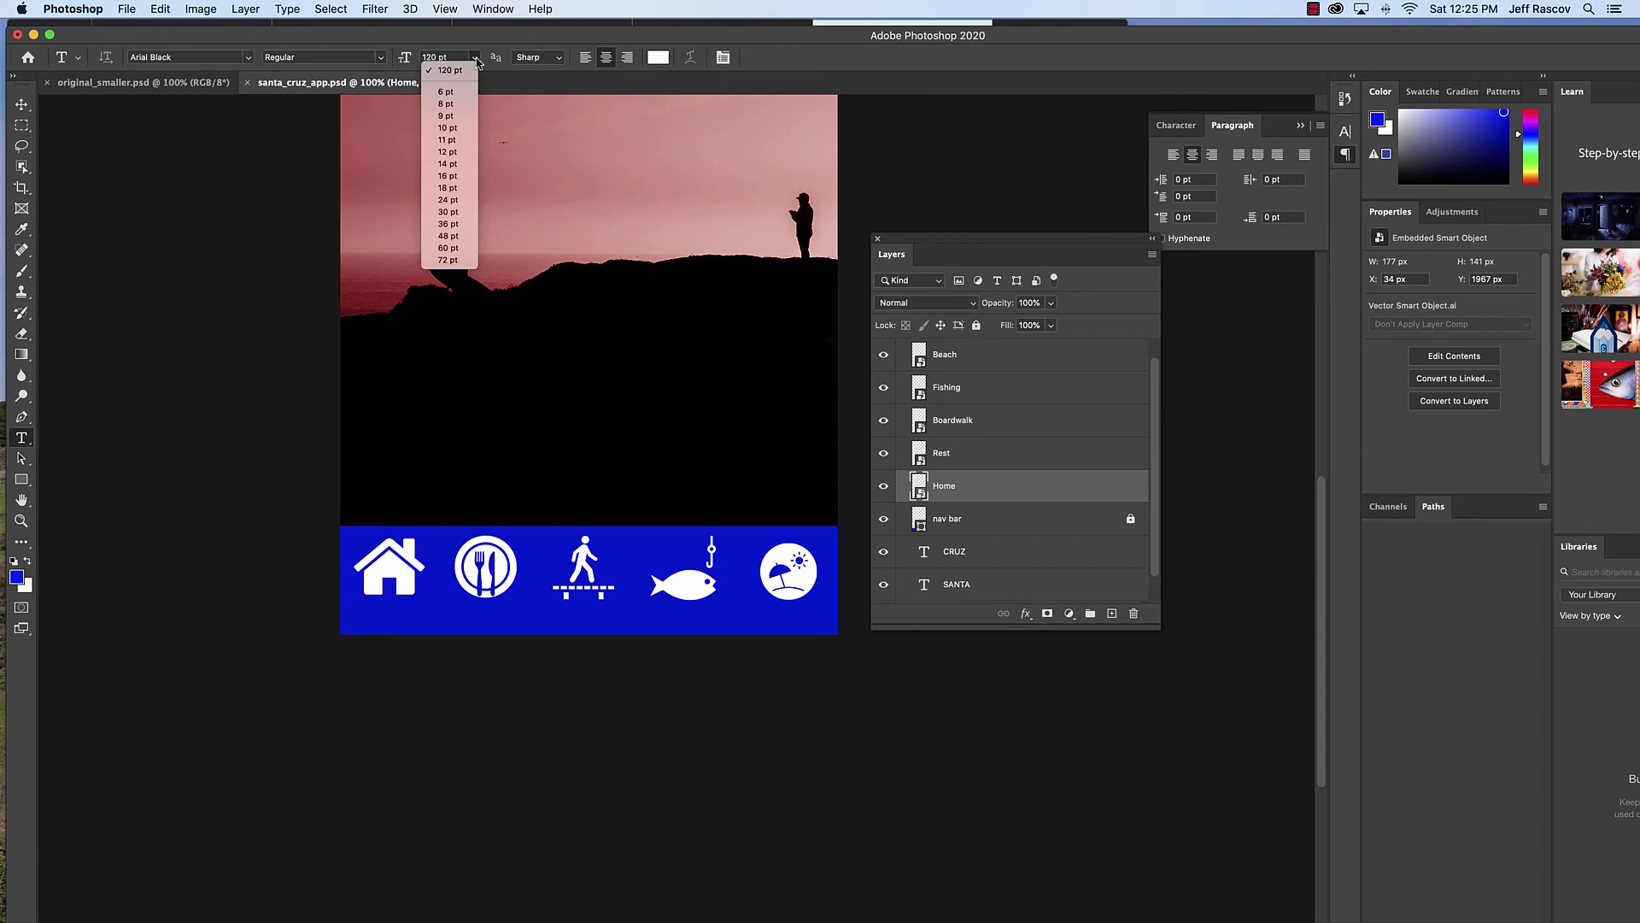
click(447, 244)
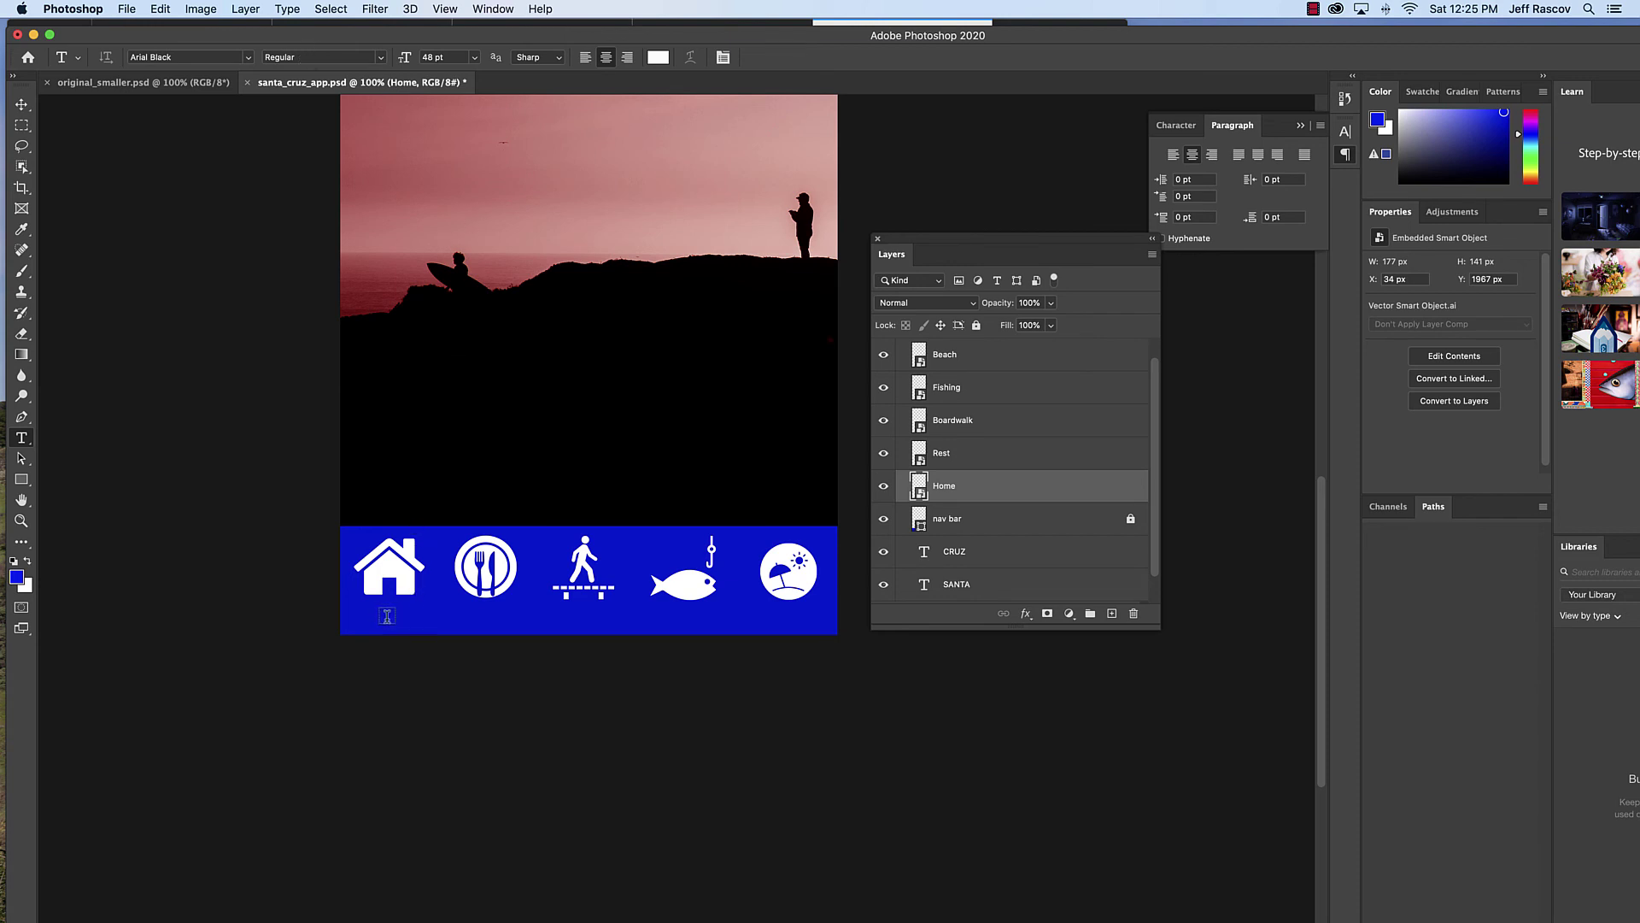
click(387, 612)
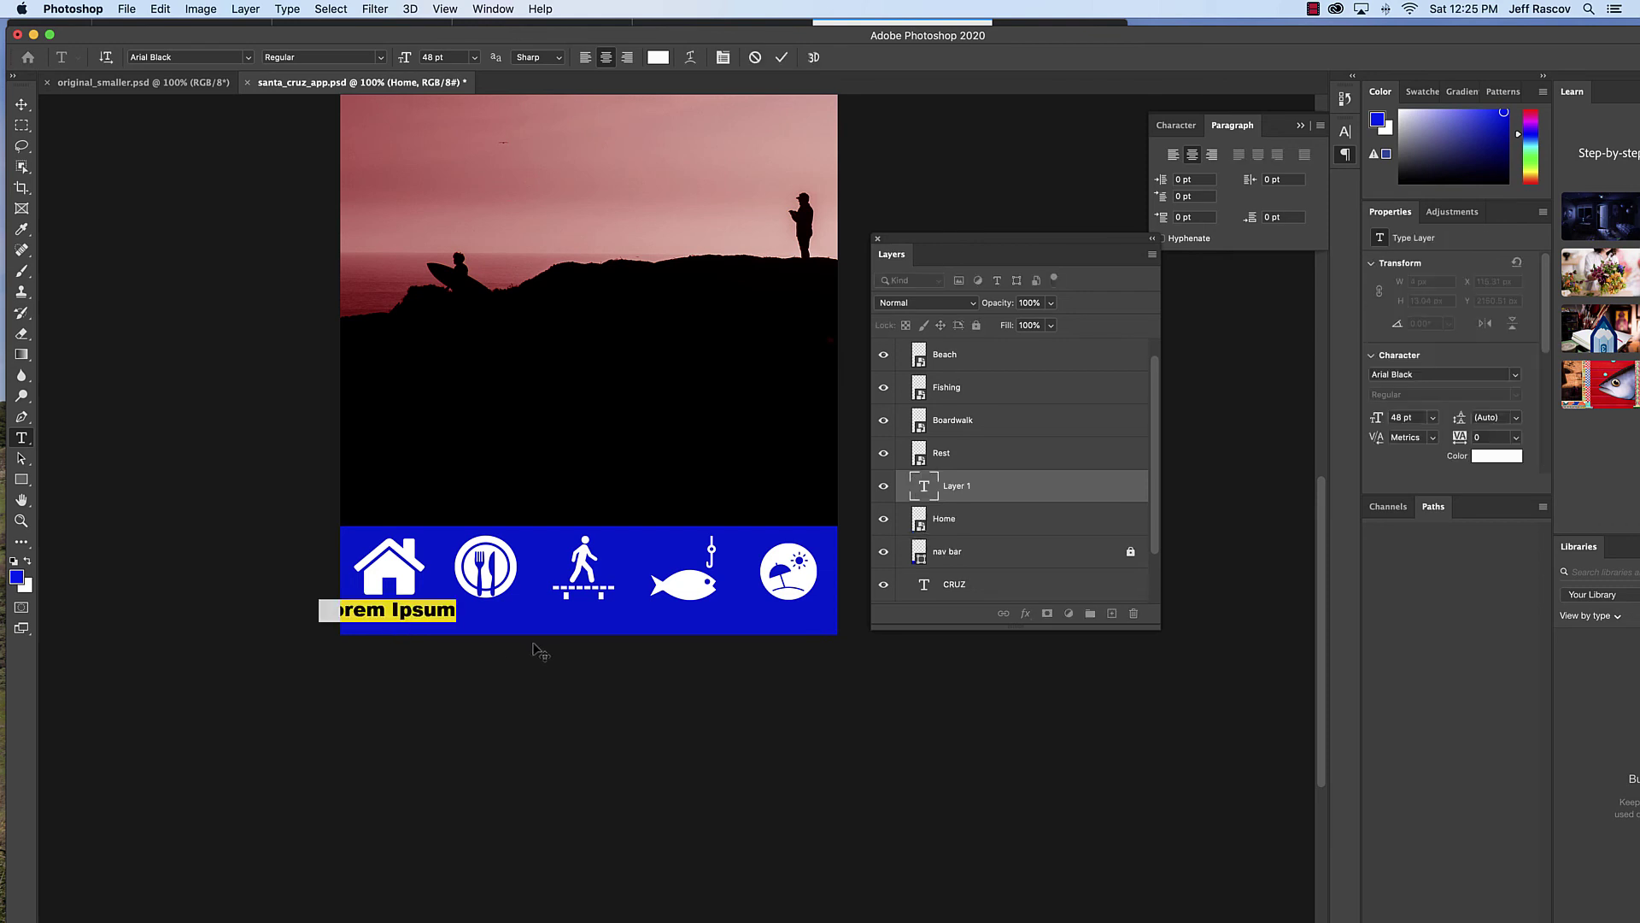
text(HOME)
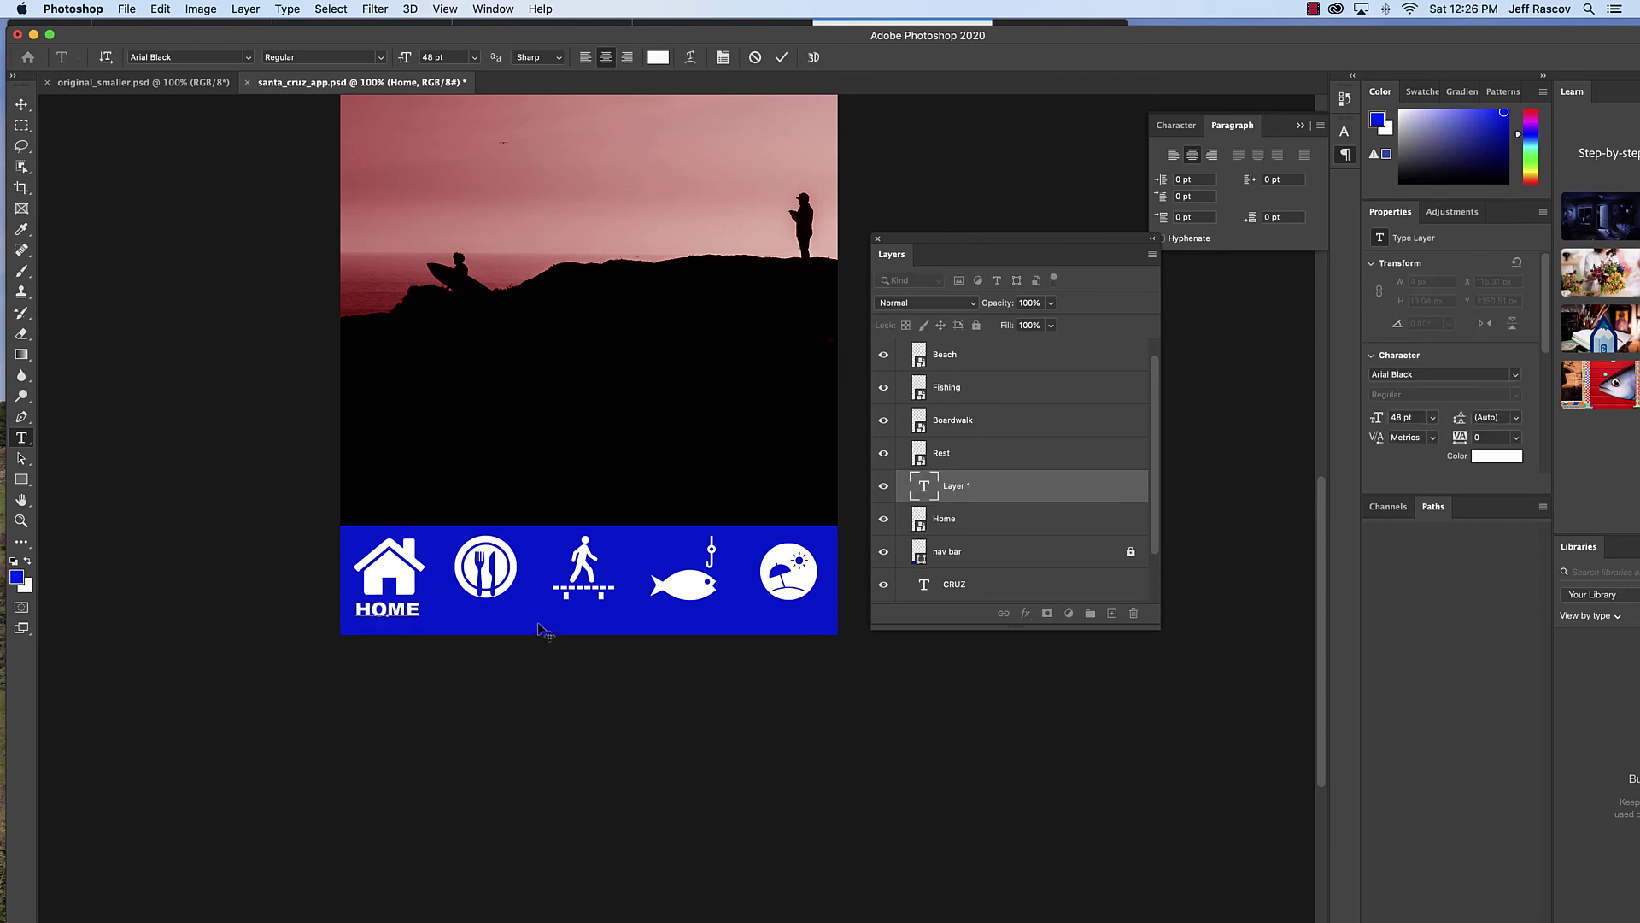
click(20, 105)
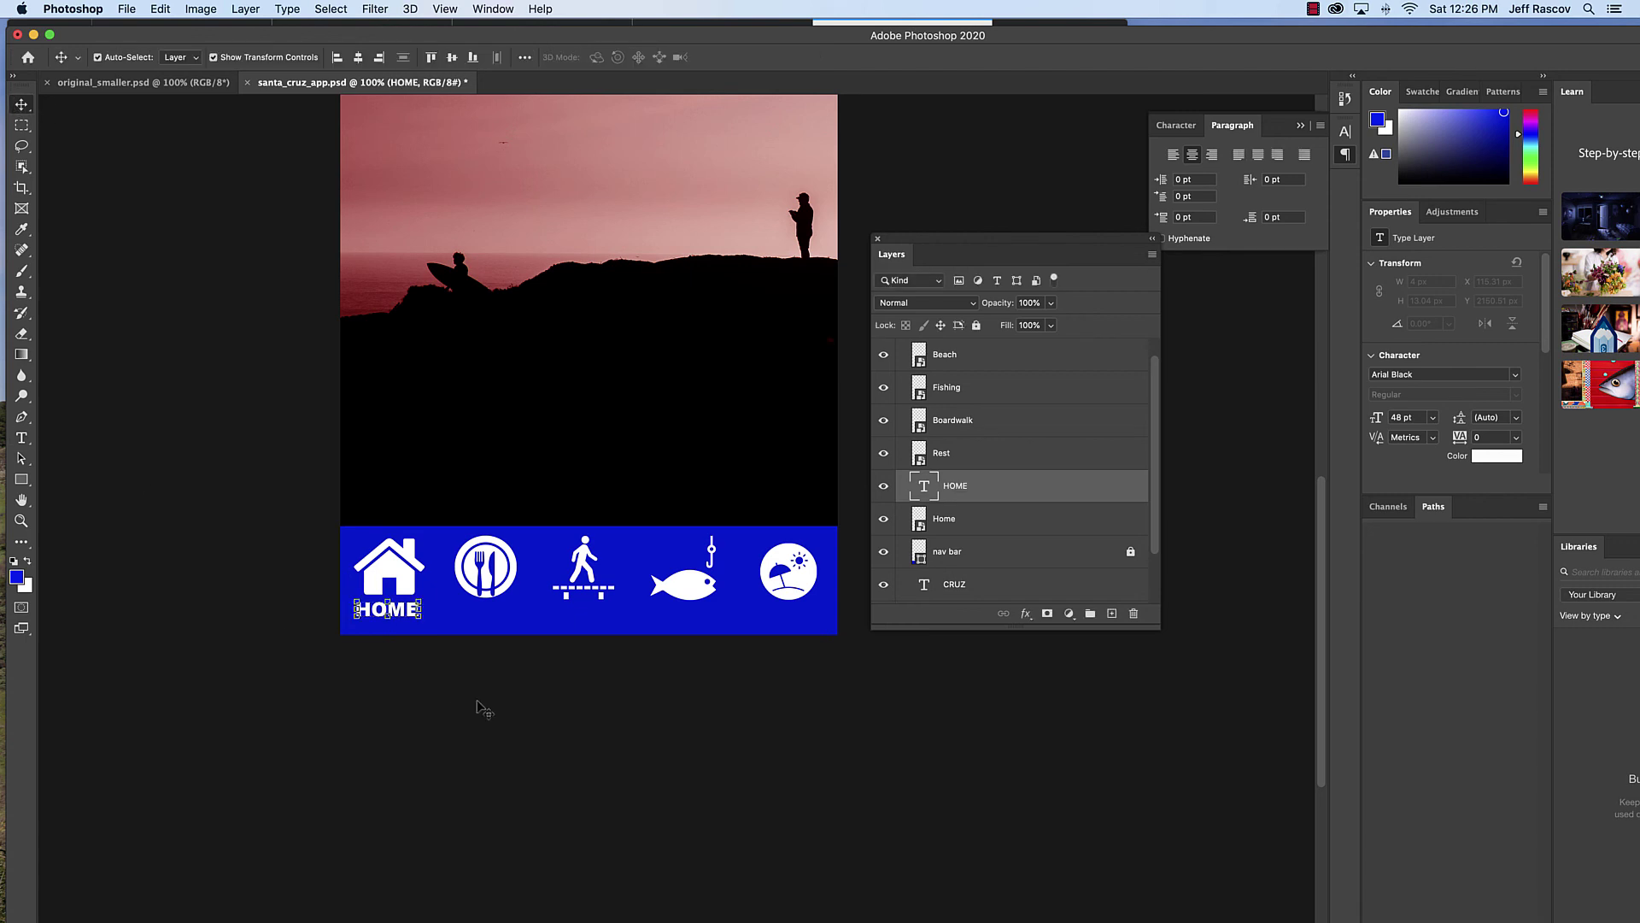
drag(404, 616, 409, 625)
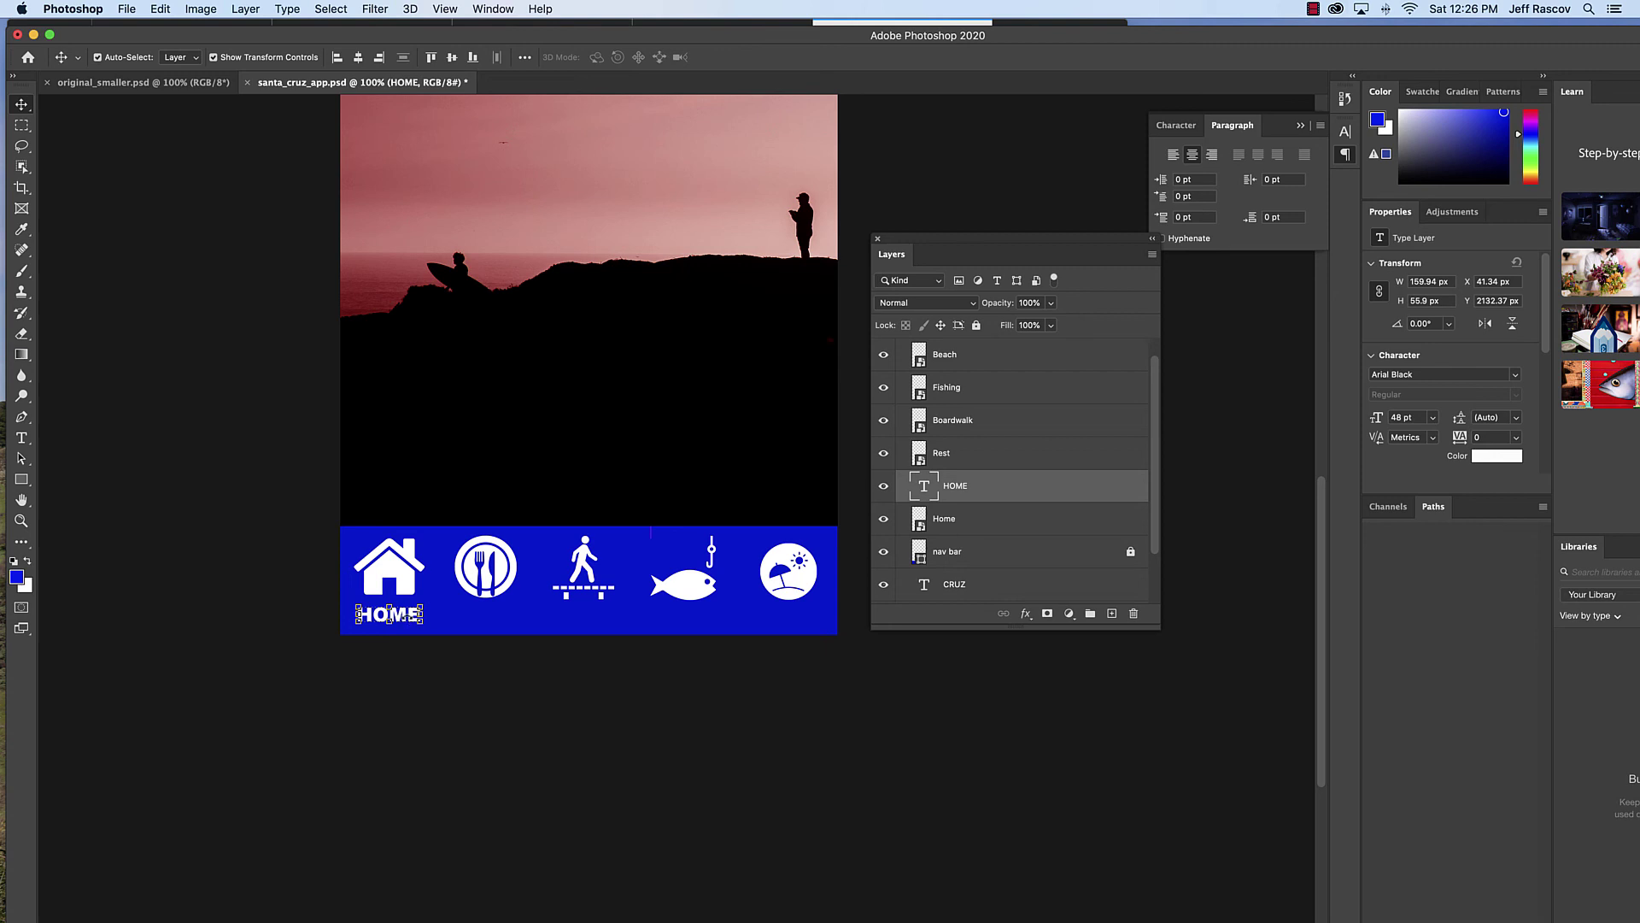
Step: Change the label under the house icon to lowercase home and set its font size to 36 pt
click(22, 438)
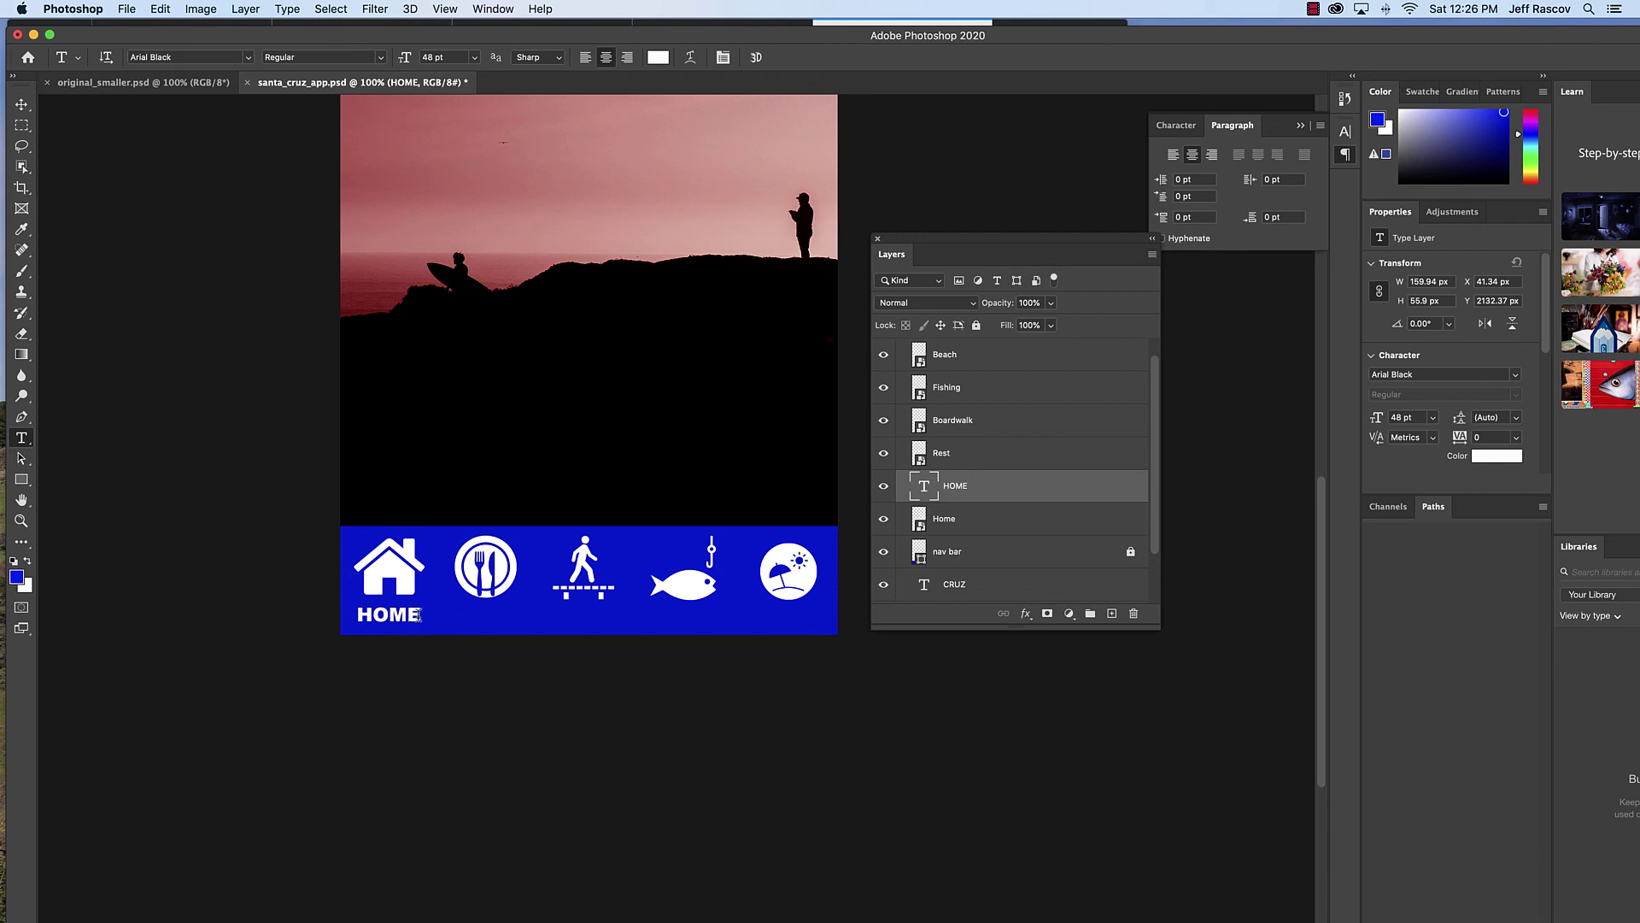
drag(419, 617, 350, 621)
text(home)
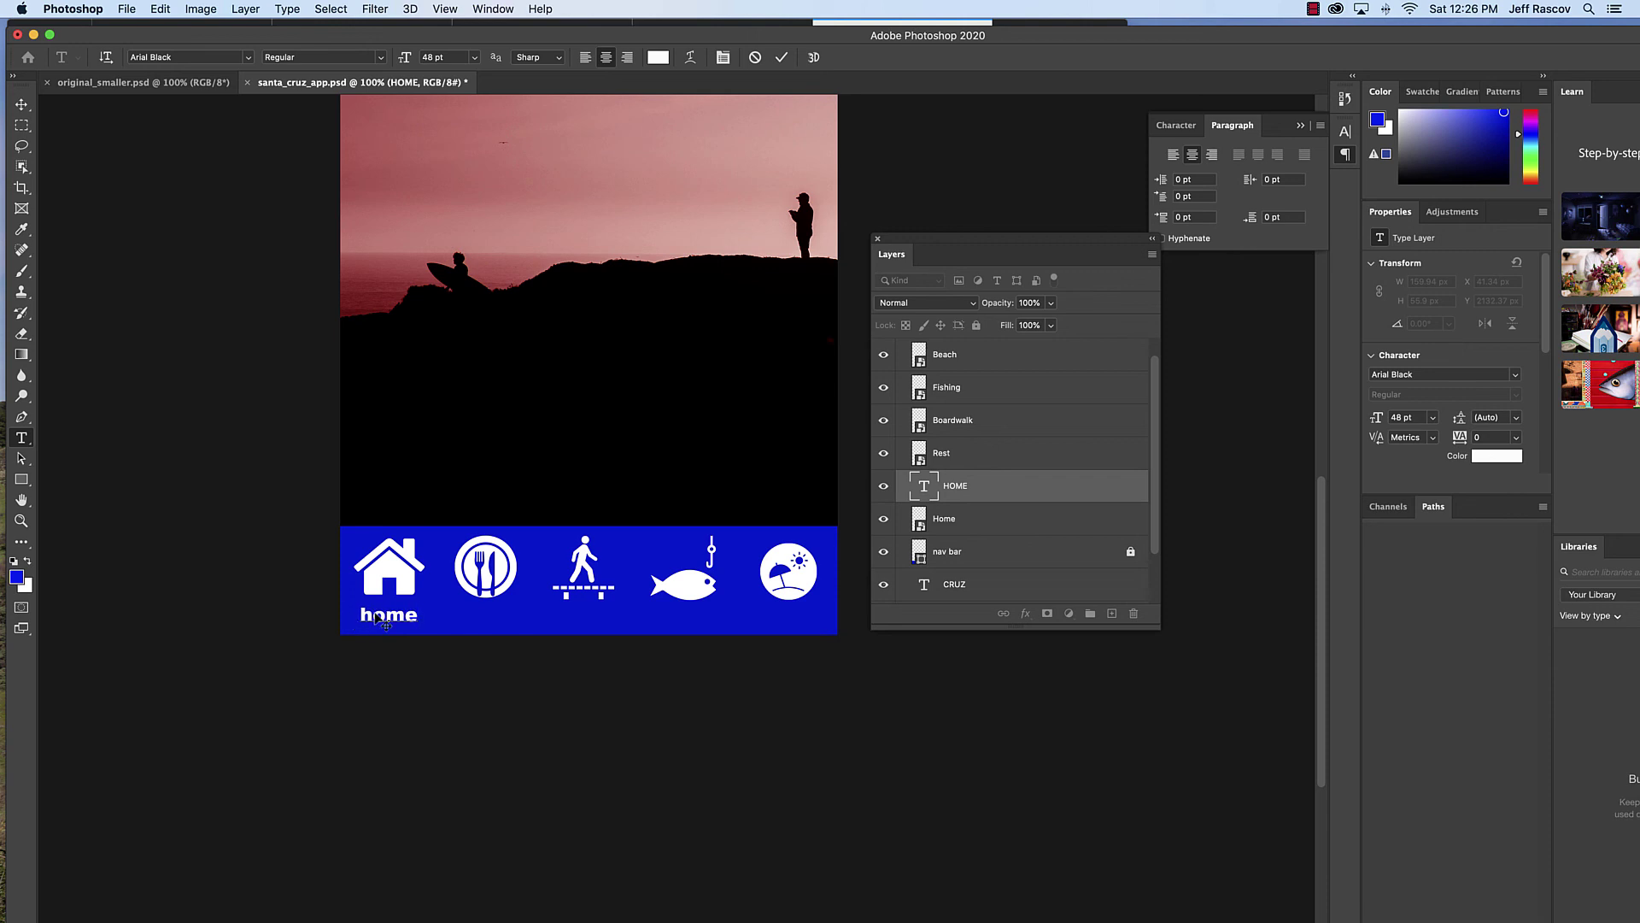
drag(413, 621, 343, 611)
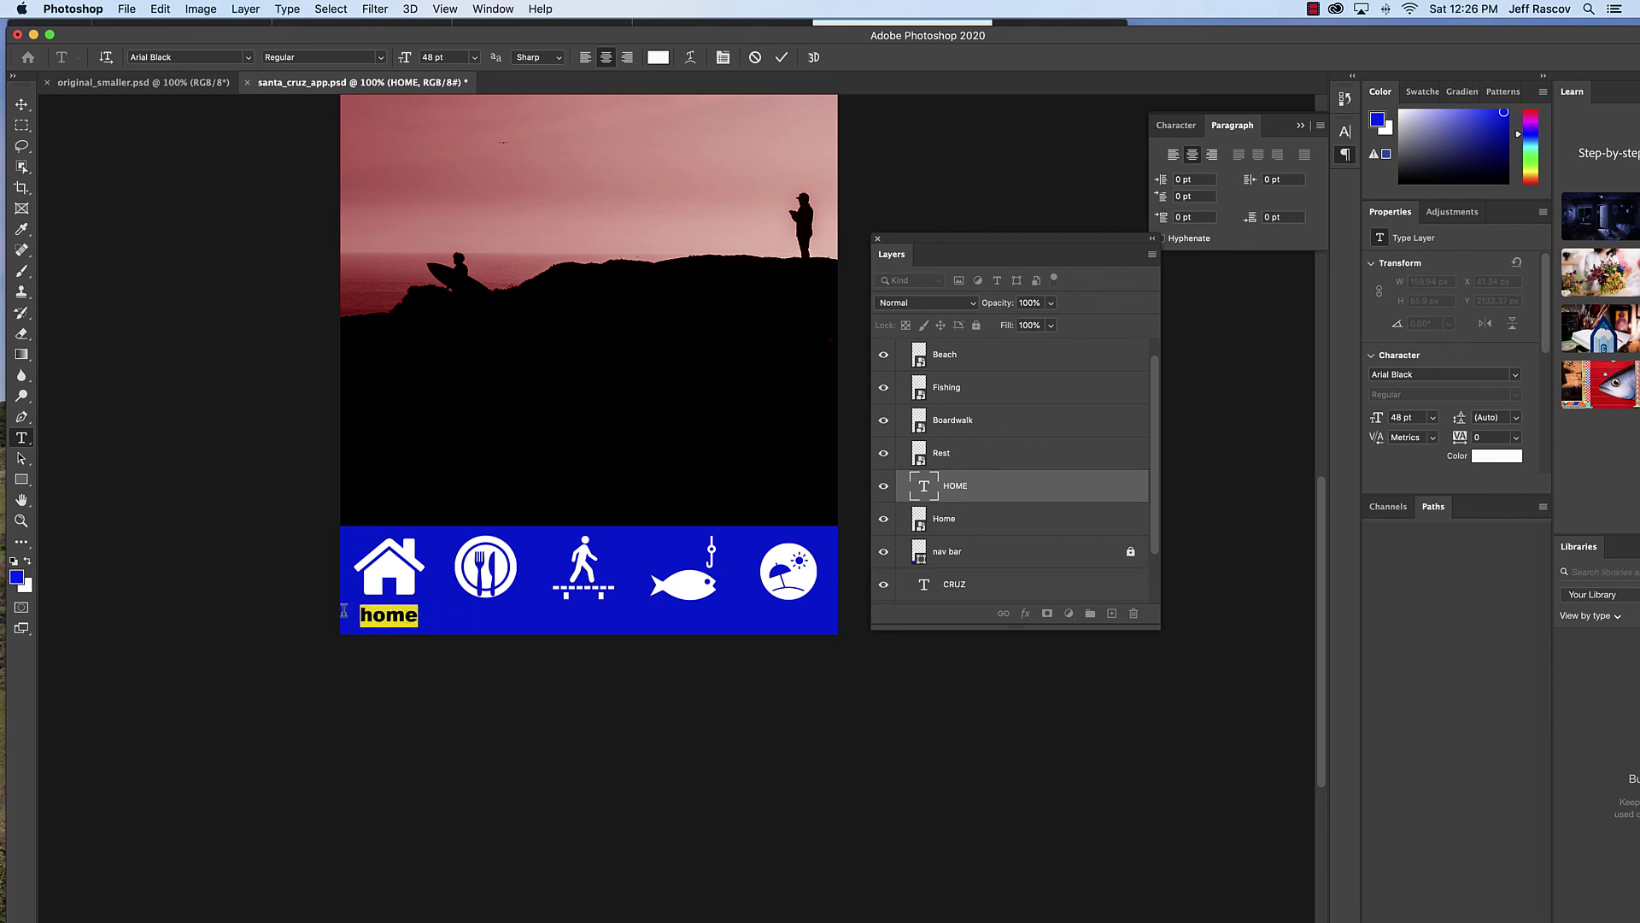
click(475, 58)
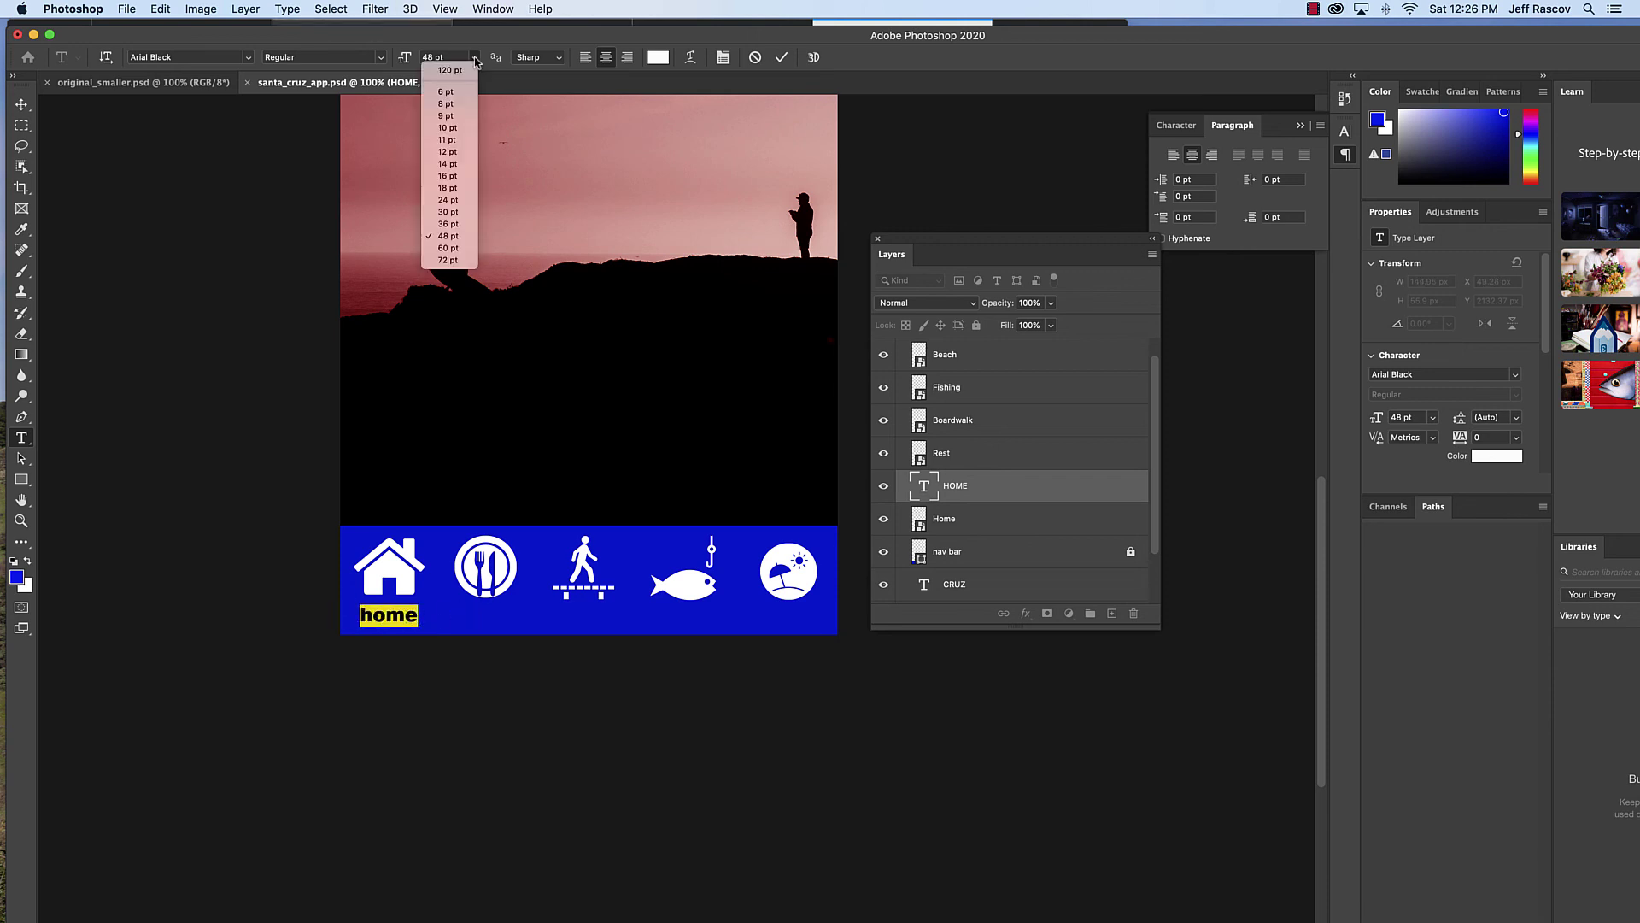
click(447, 224)
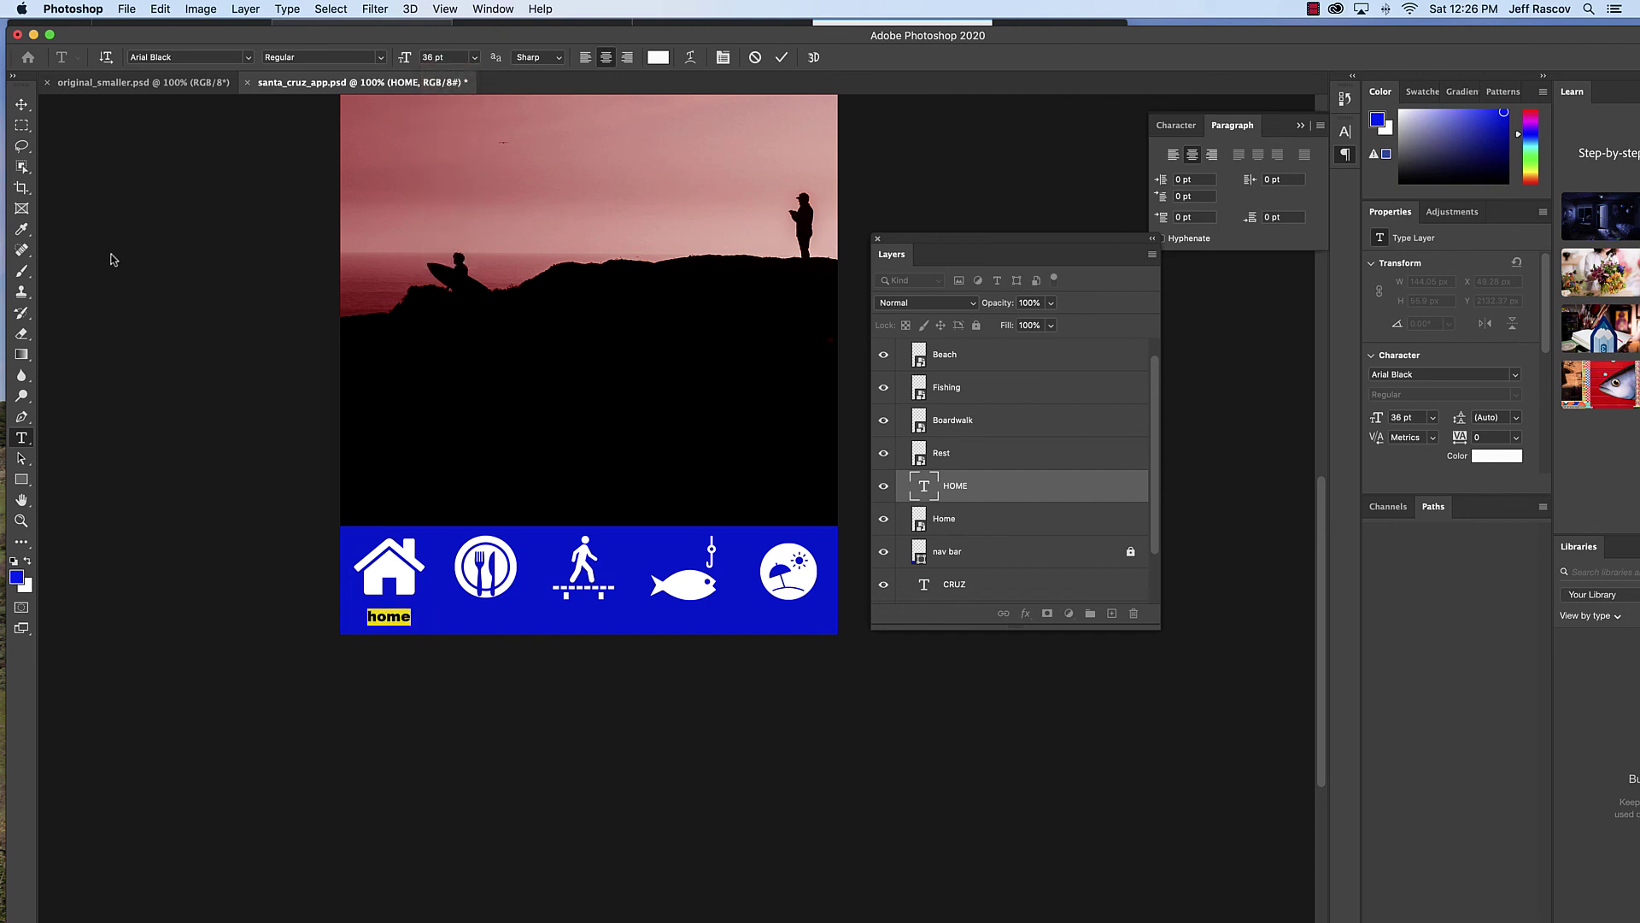
click(21, 104)
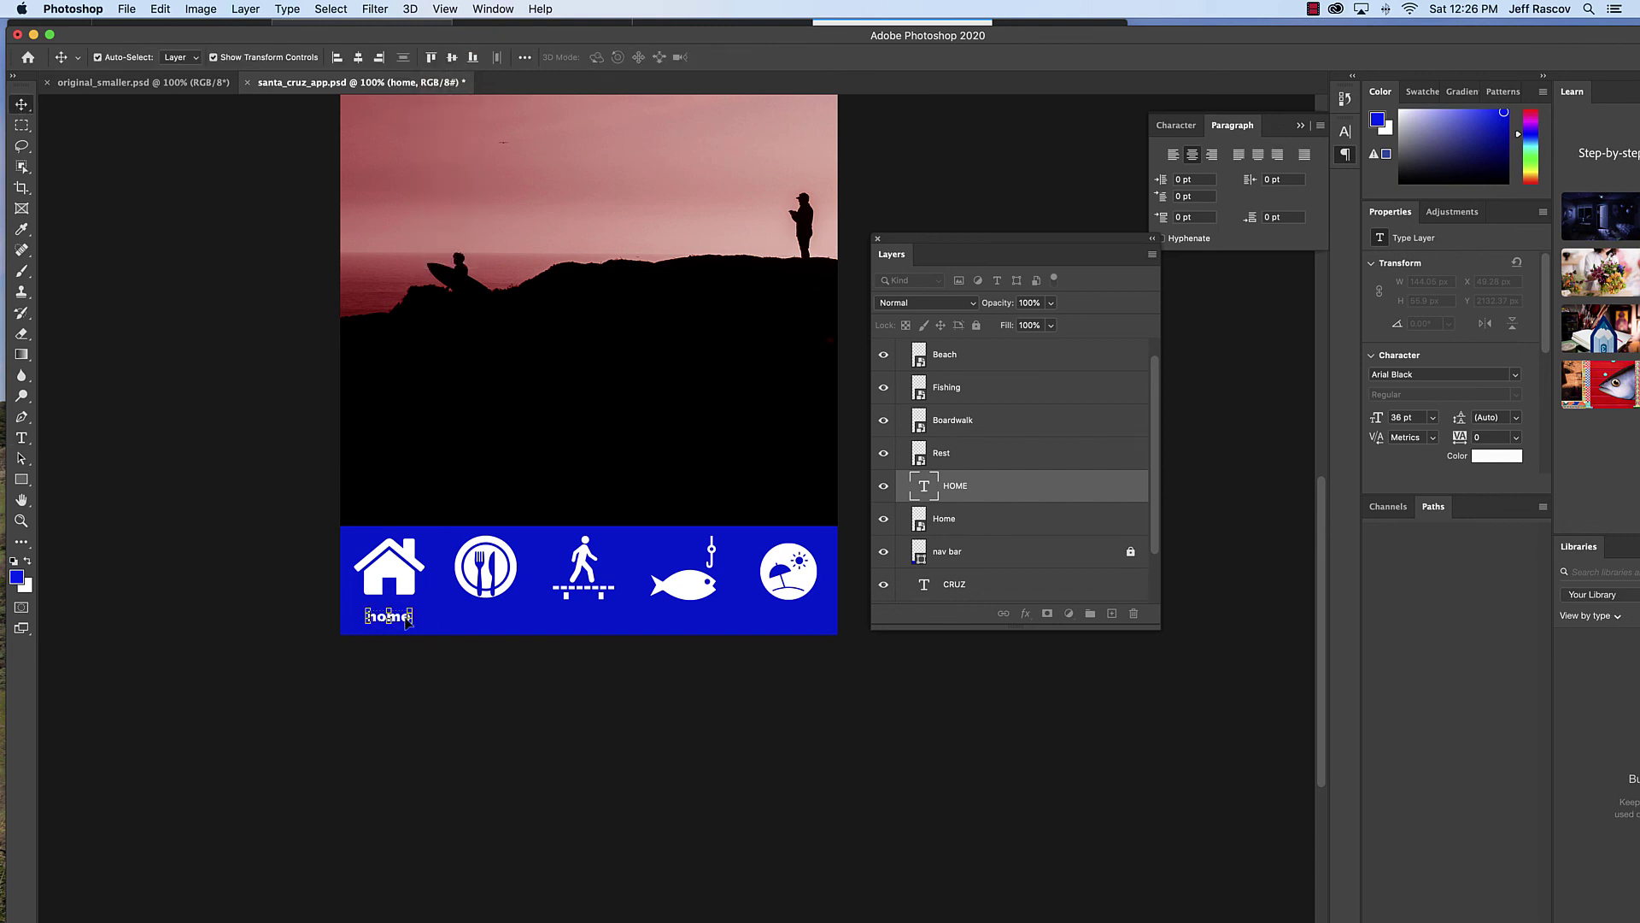
Step: Duplicate the home label and place the copy level with it, centred beneath the plate icon
key(super+equal)
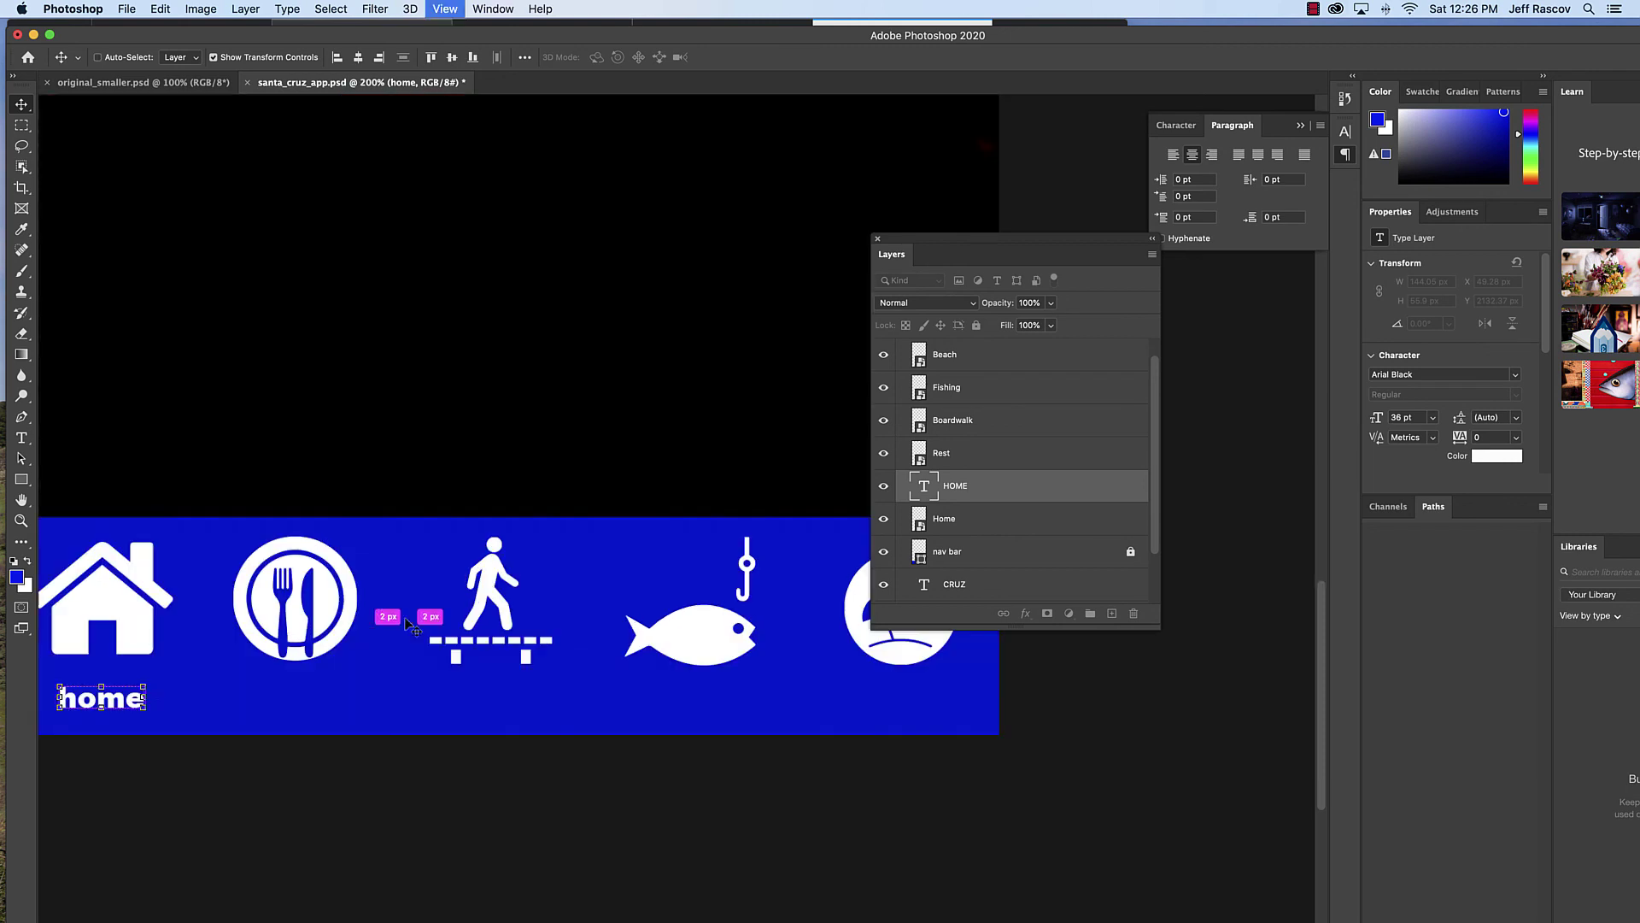
key(super+equal)
drag(428, 523, 457, 522)
scroll(456, 522, down, 3)
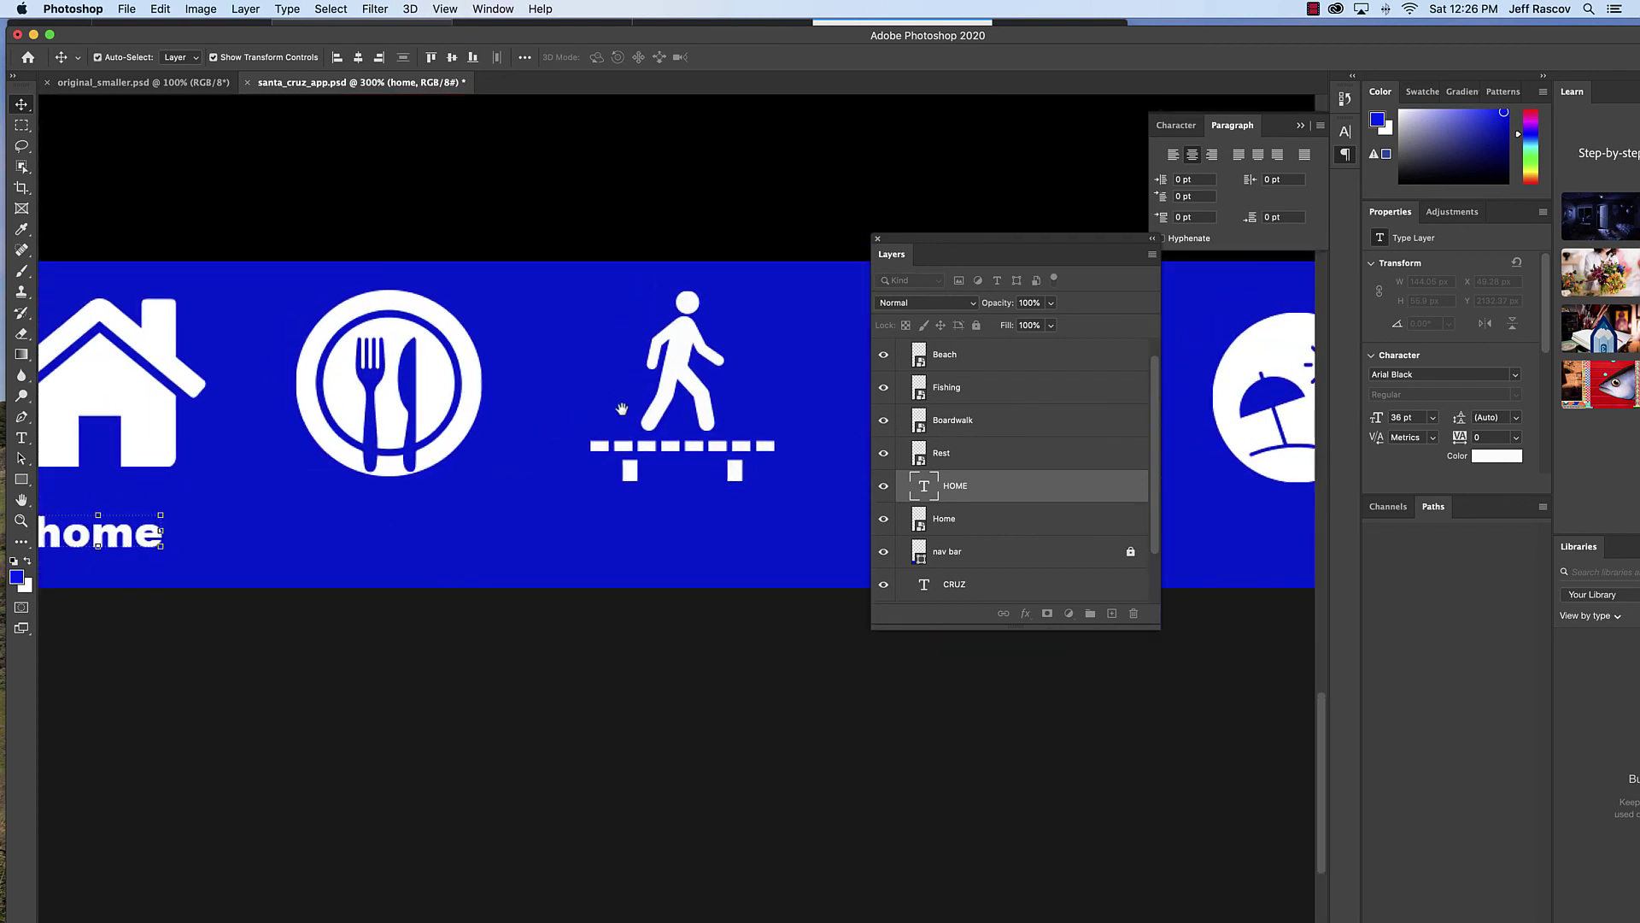
scroll(257, 601, up, 3)
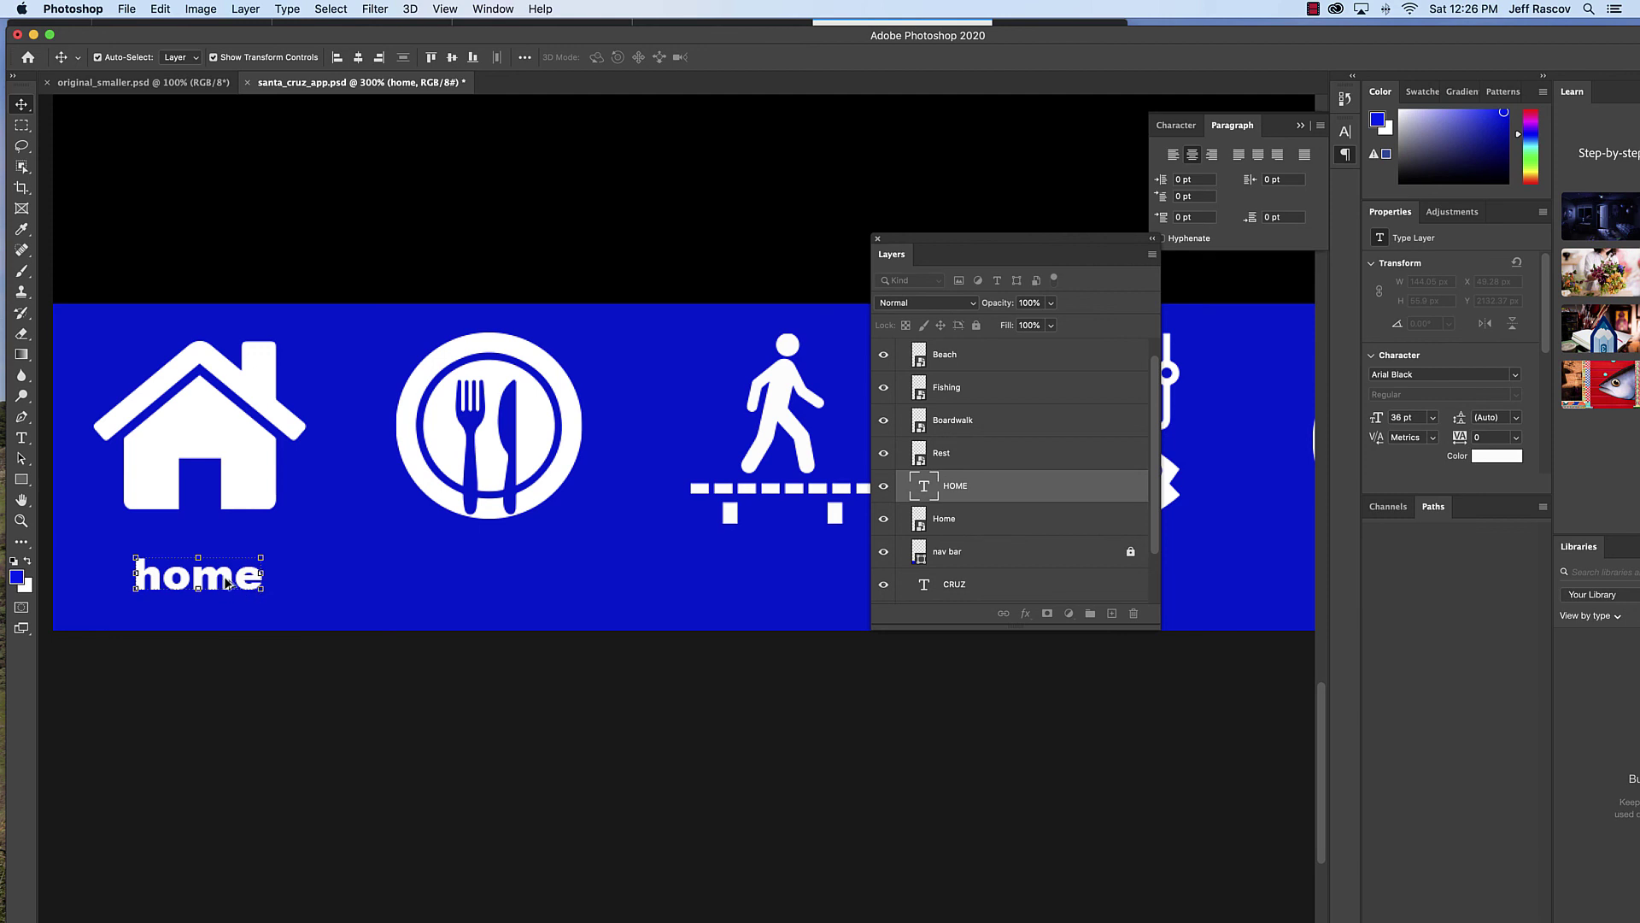
drag(228, 582, 513, 581)
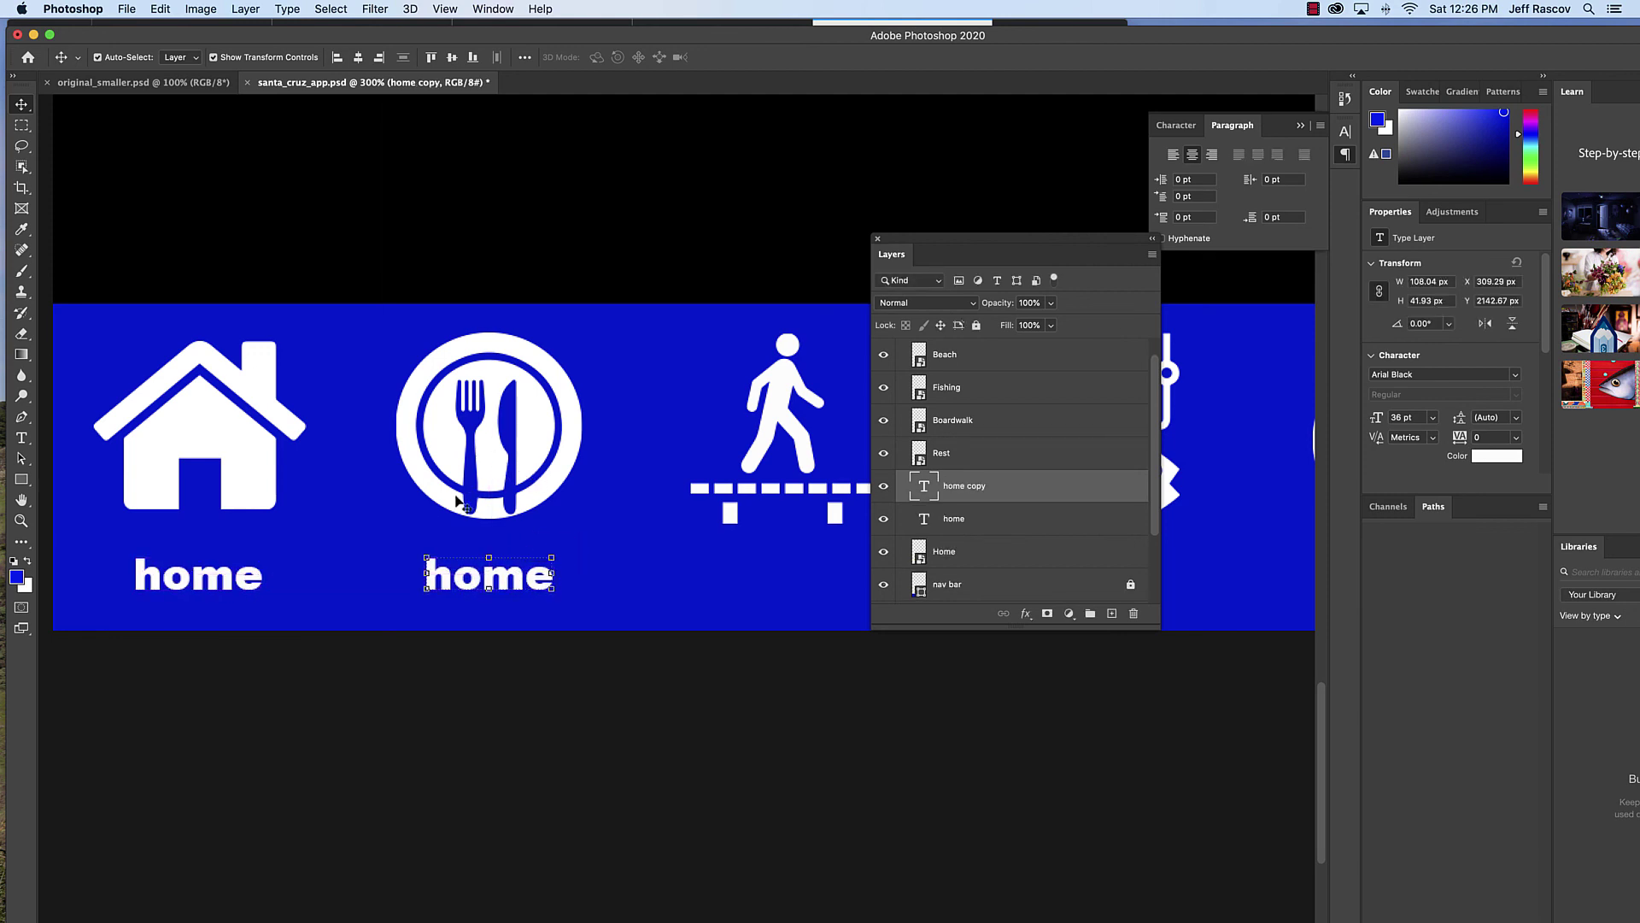
Step: Replace the text of the copied label under the plate icon with restaruant
click(22, 438)
drag(548, 578, 374, 586)
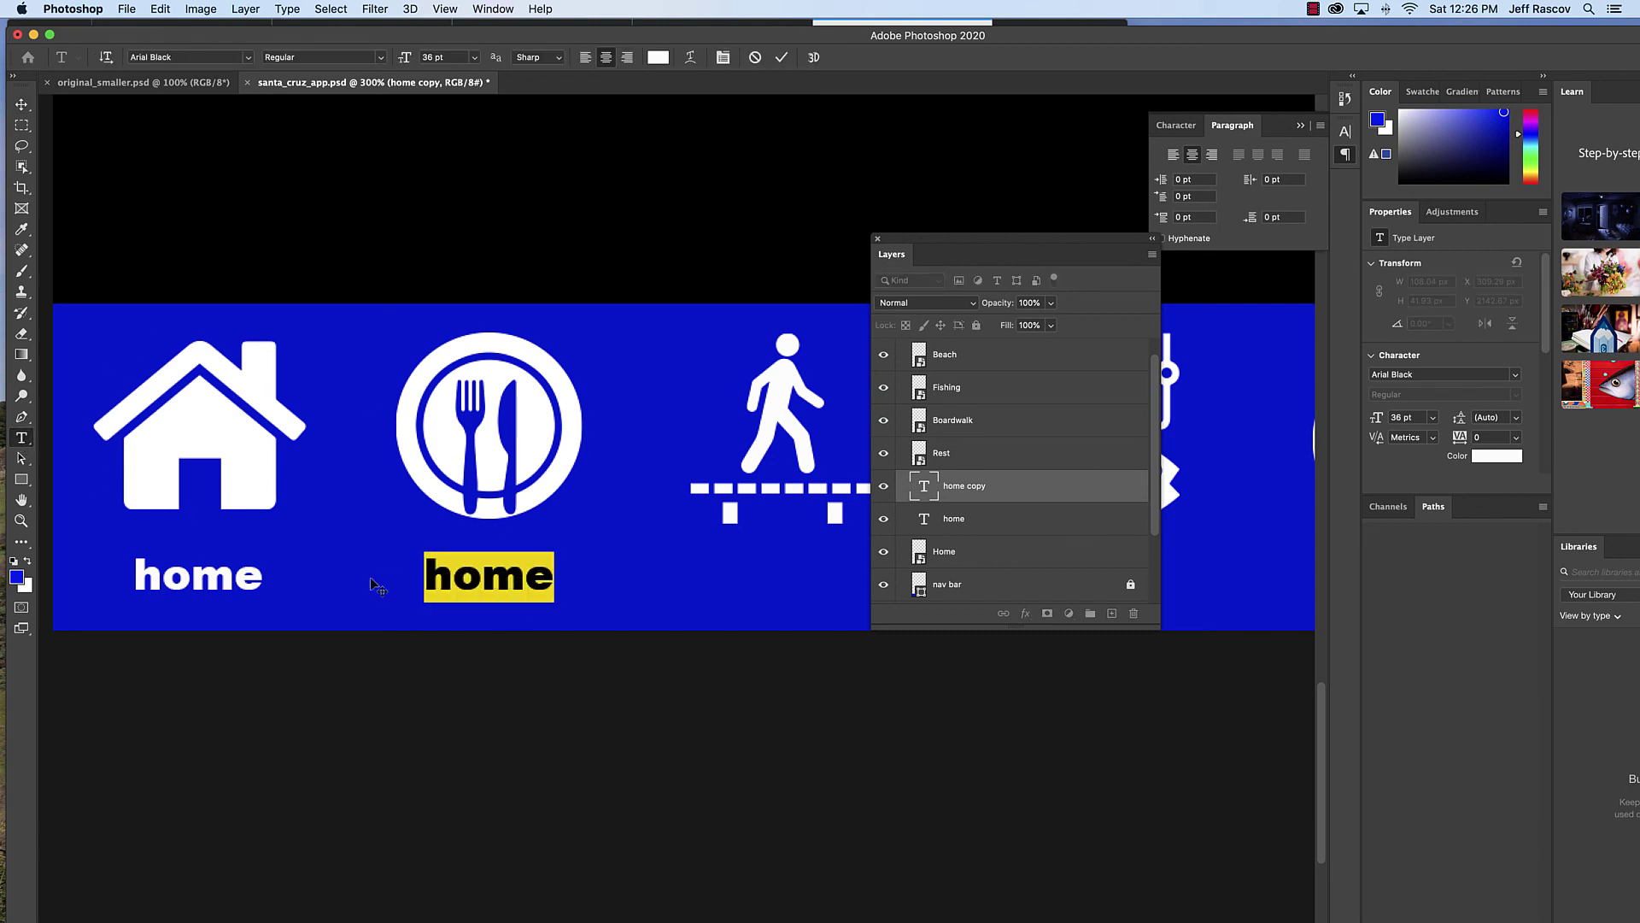
text(rest)
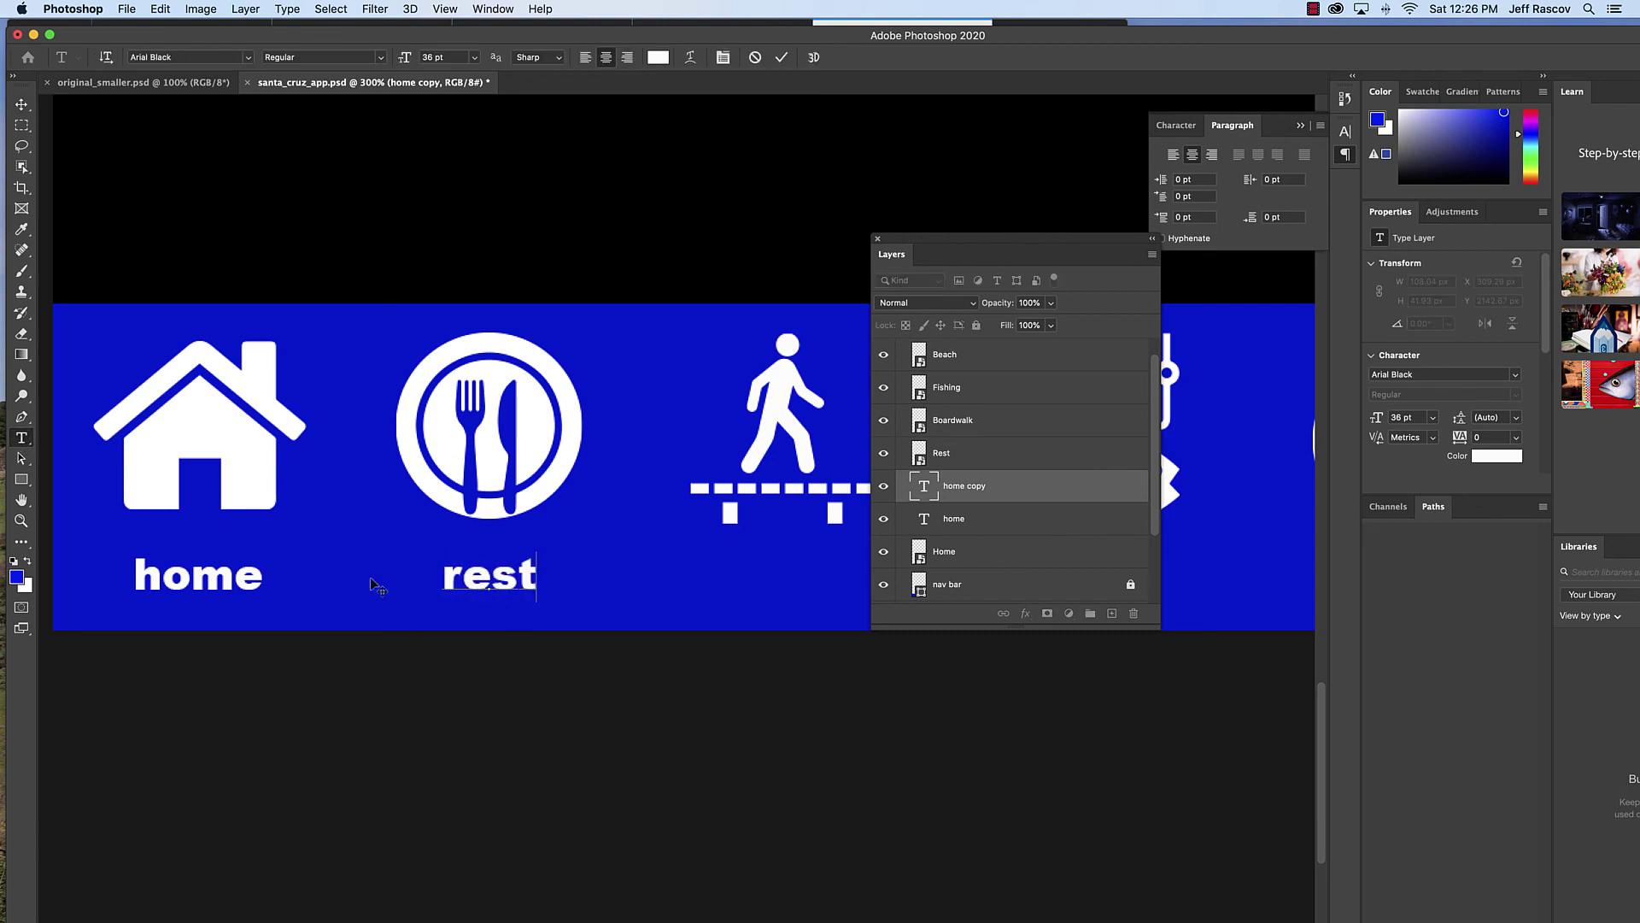
text(r)
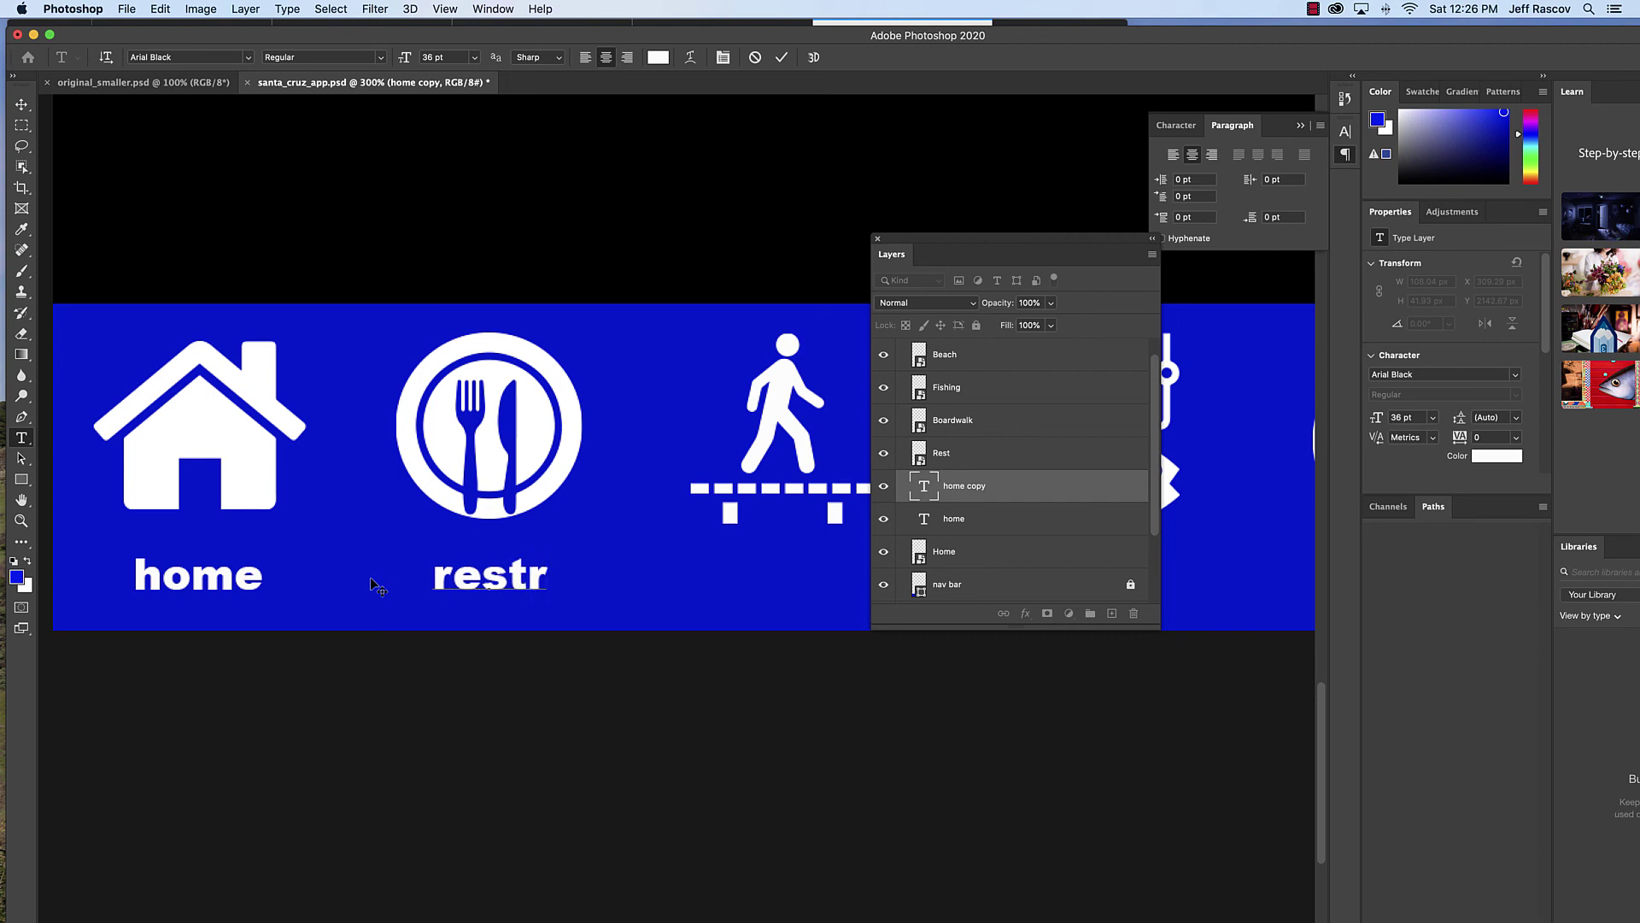
text(aunt)
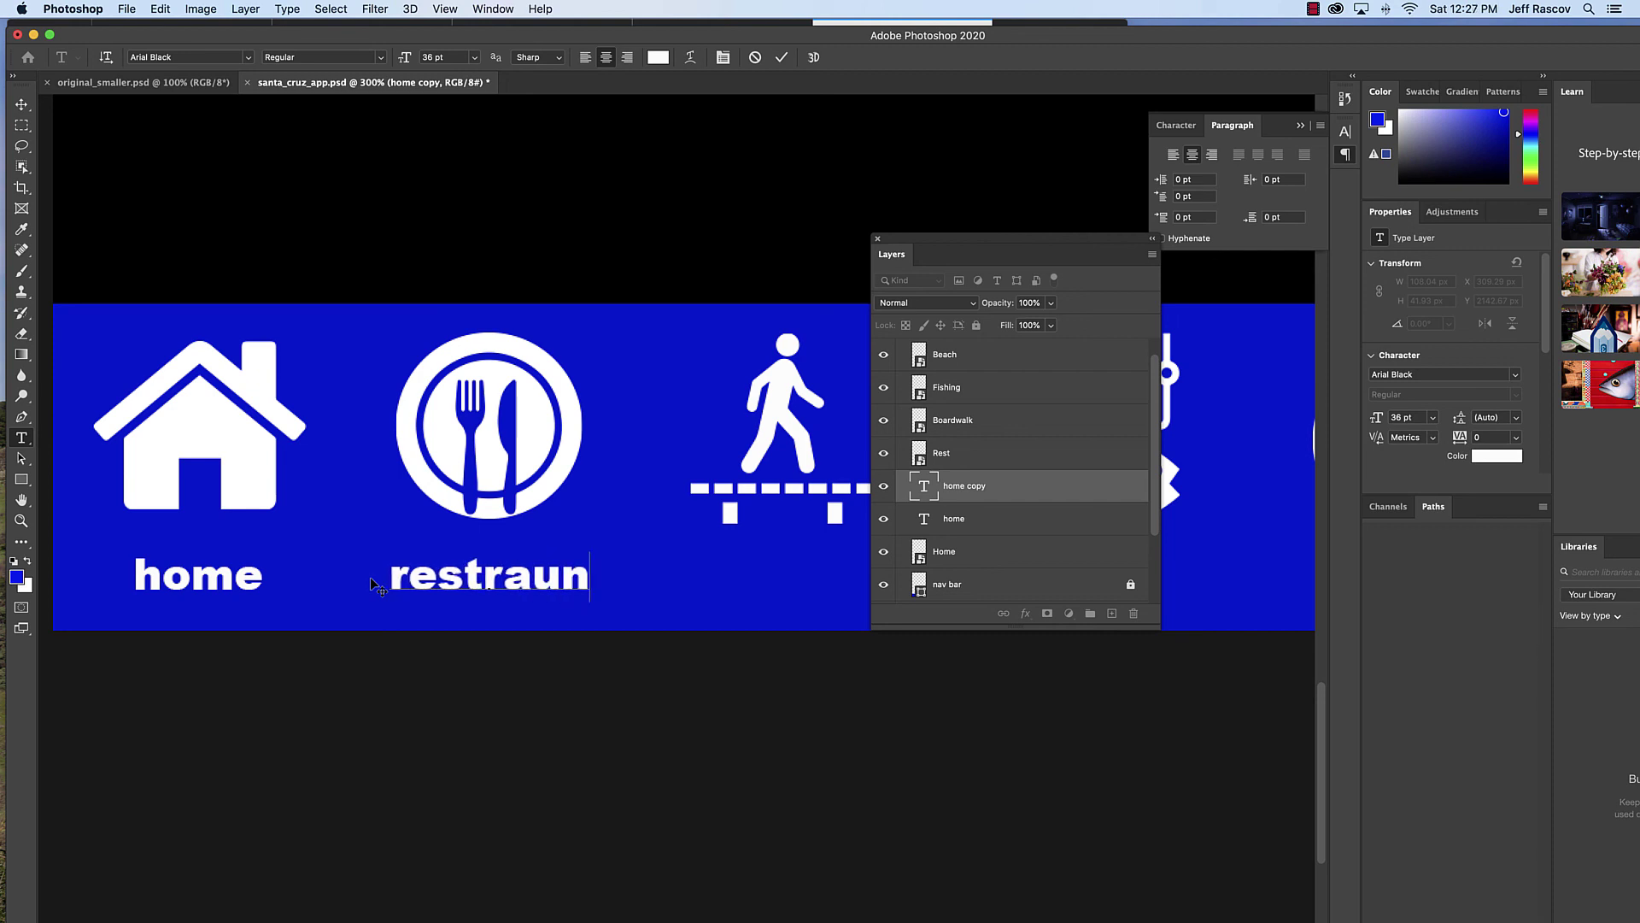
key(BackSpace)
key(BackSpace)
key(BackSpace)
key(BackSpace)
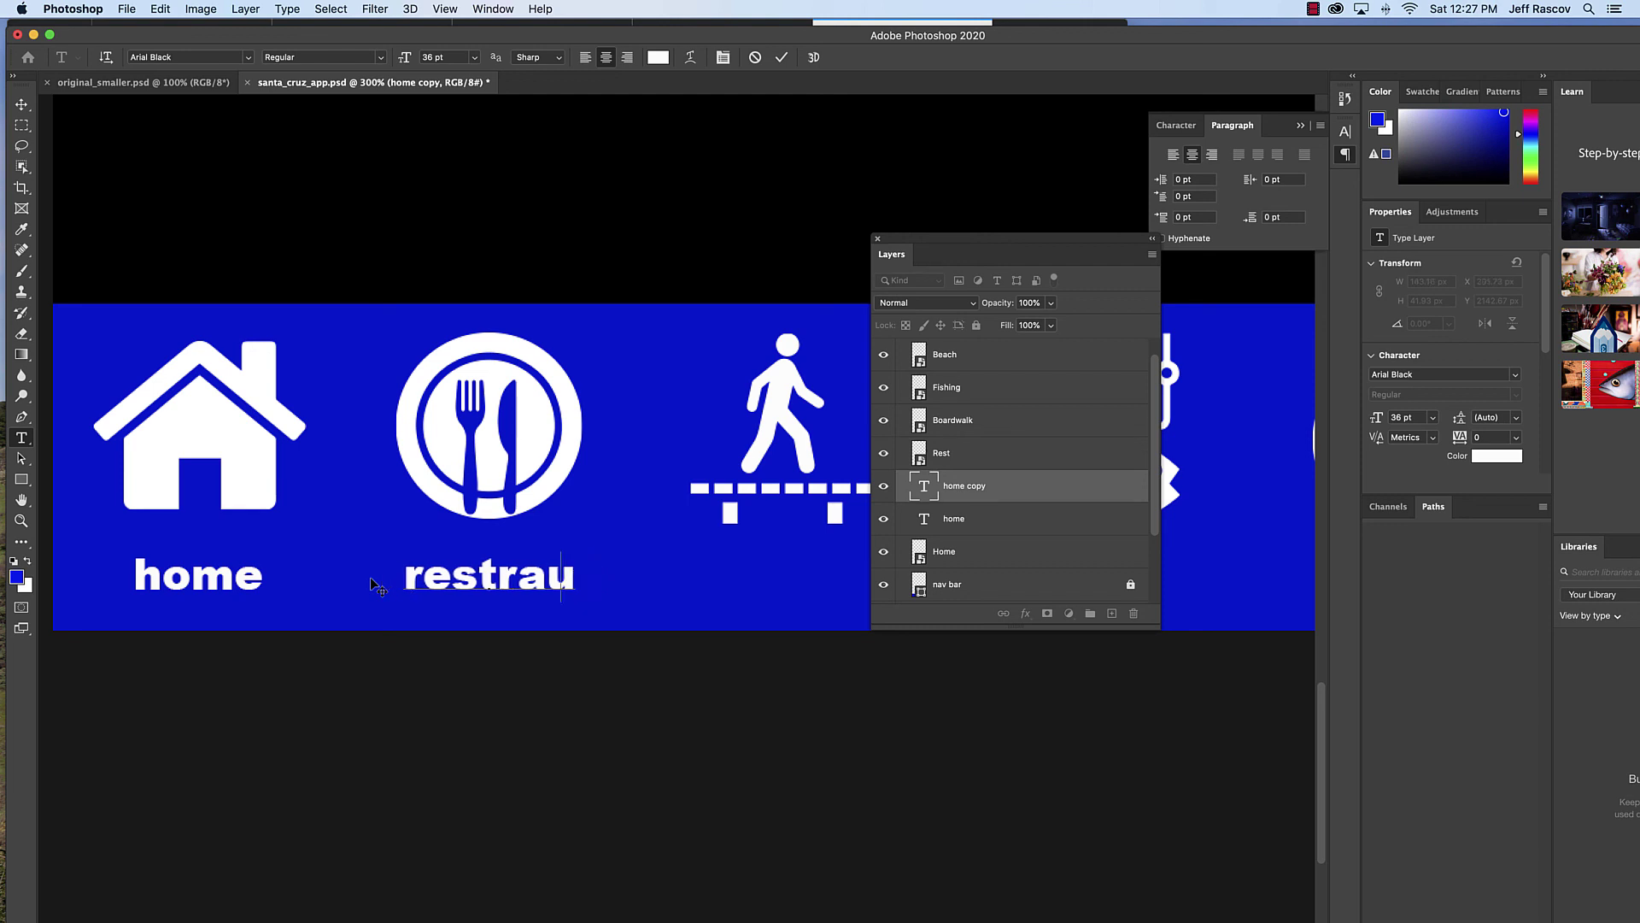
key(BackSpace)
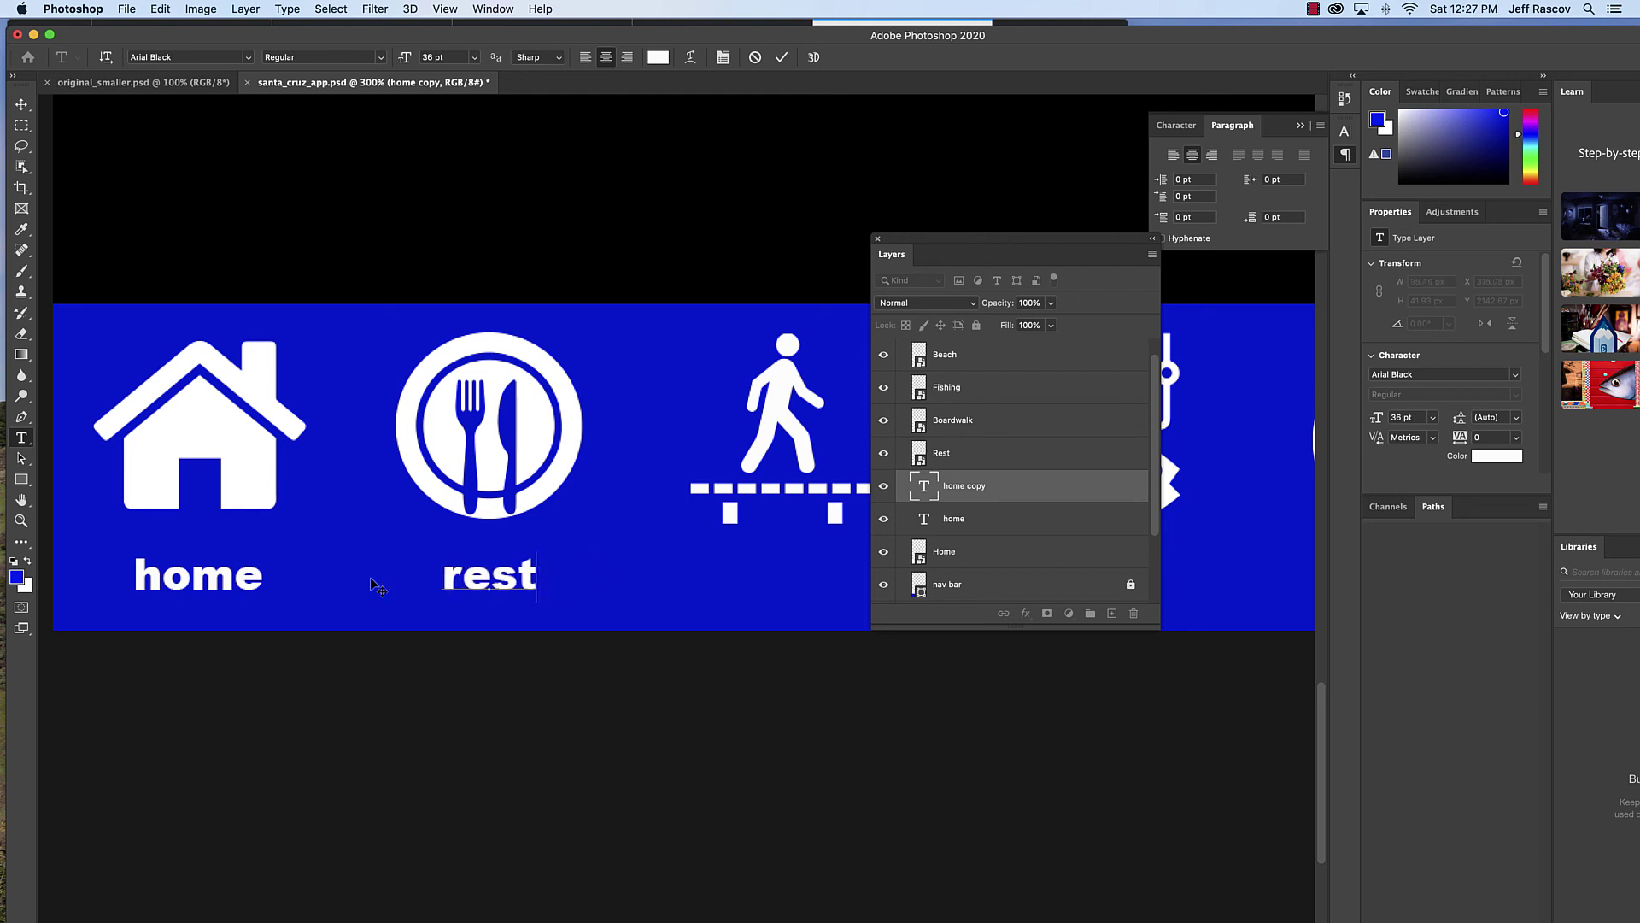
text(a)
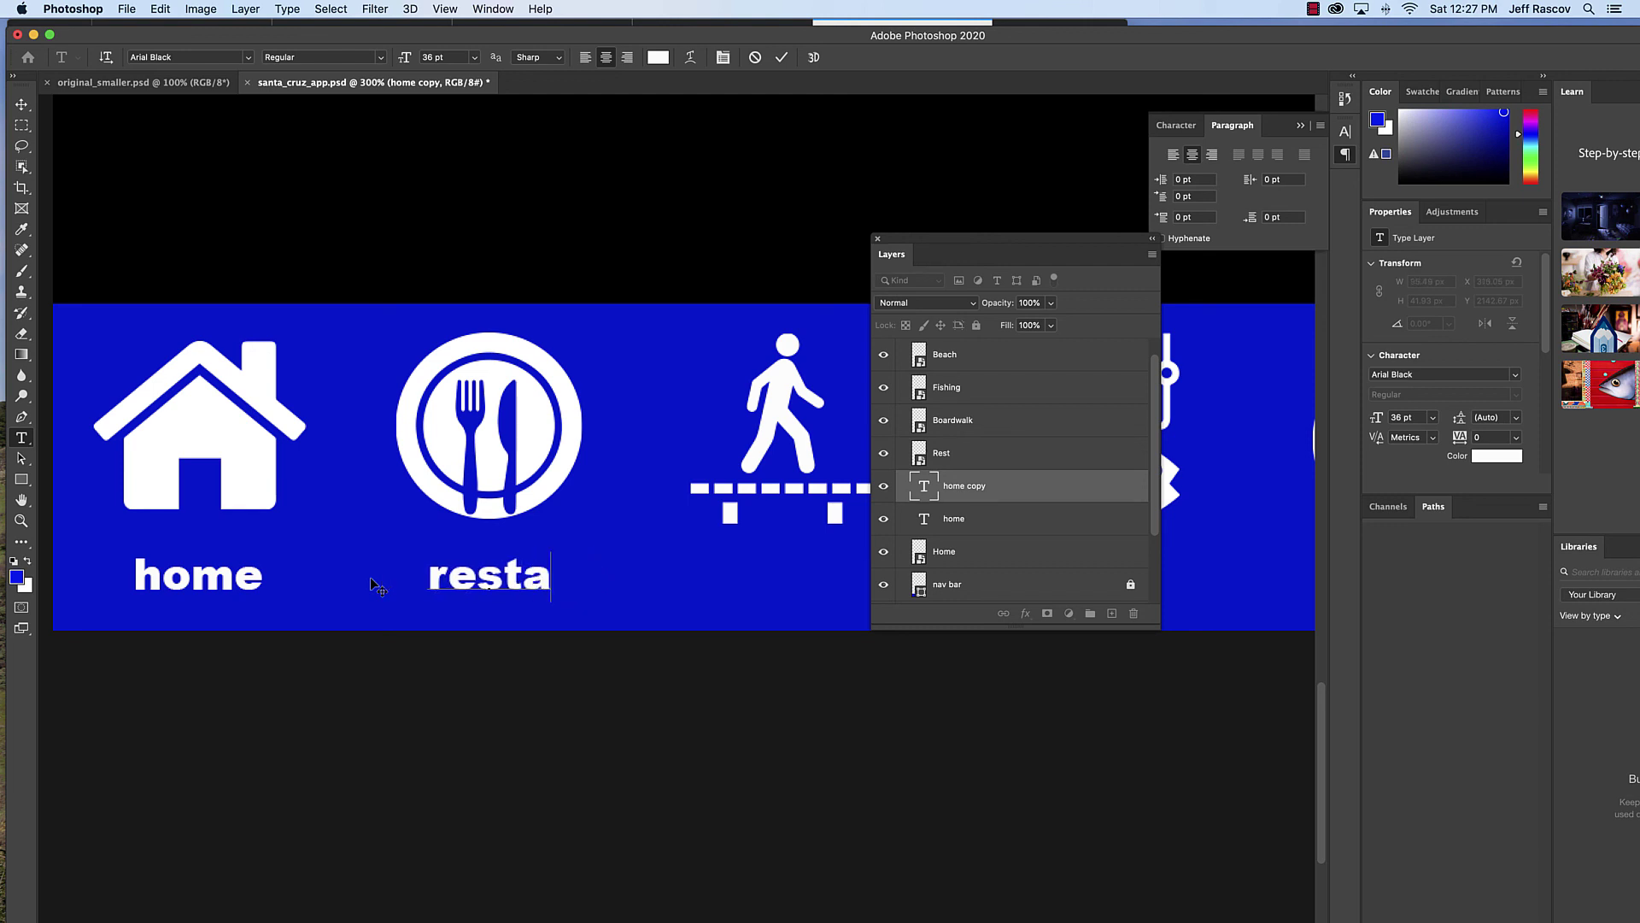
text(ruant)
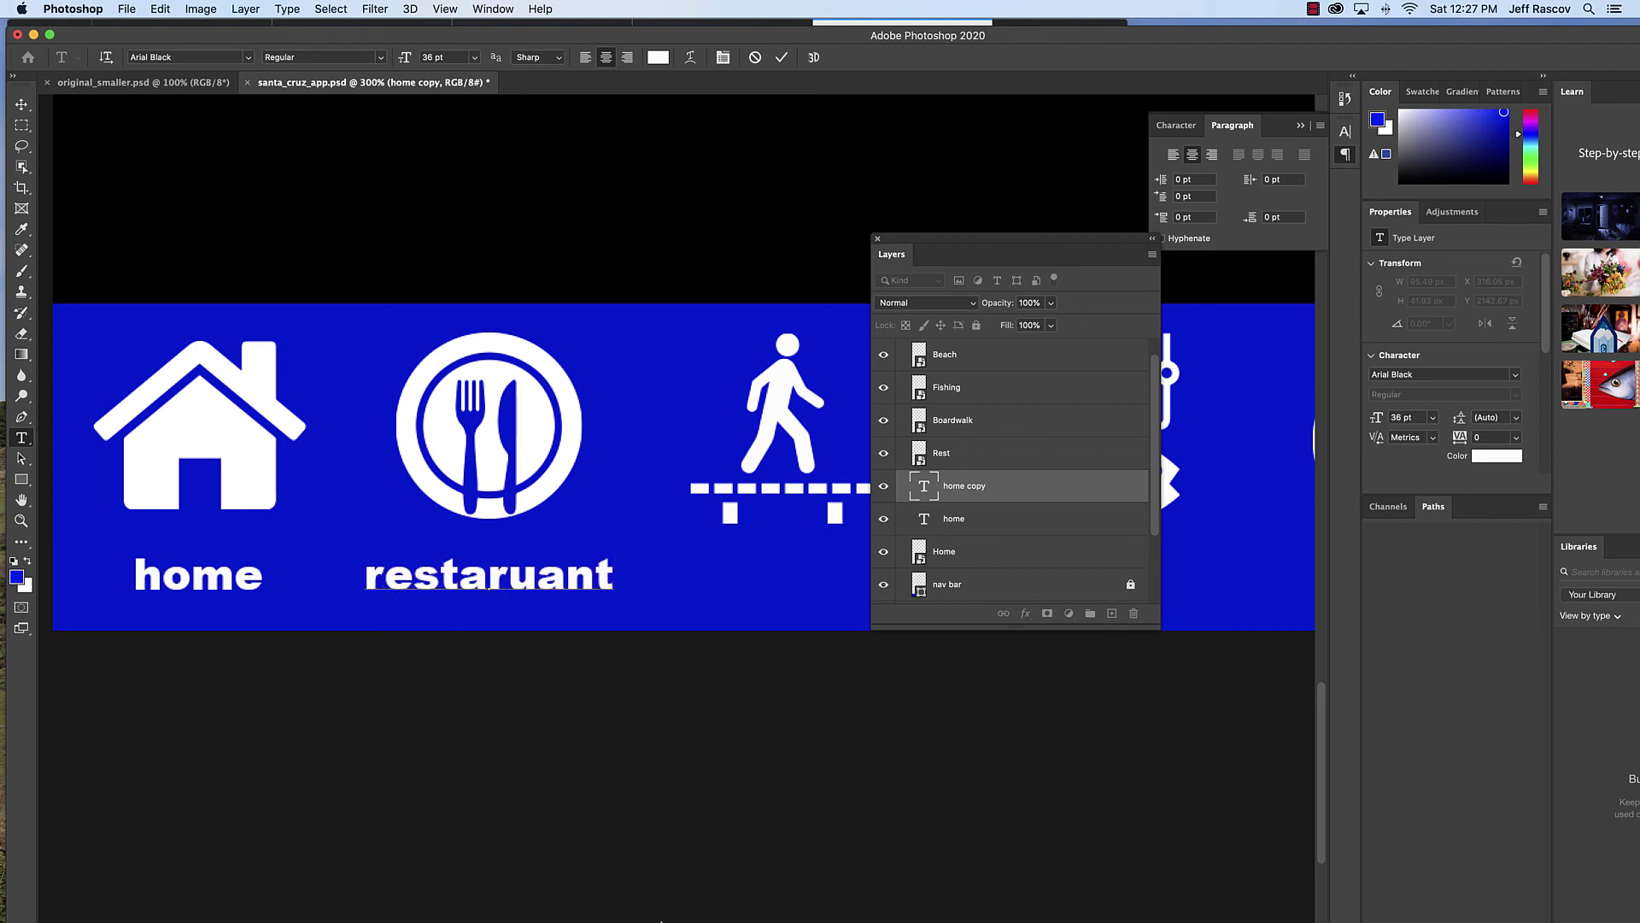
Step: Check the spelling of the button names in the Word assignment document and correct the plate icon's label to restaurant
mouse_move(820, 914)
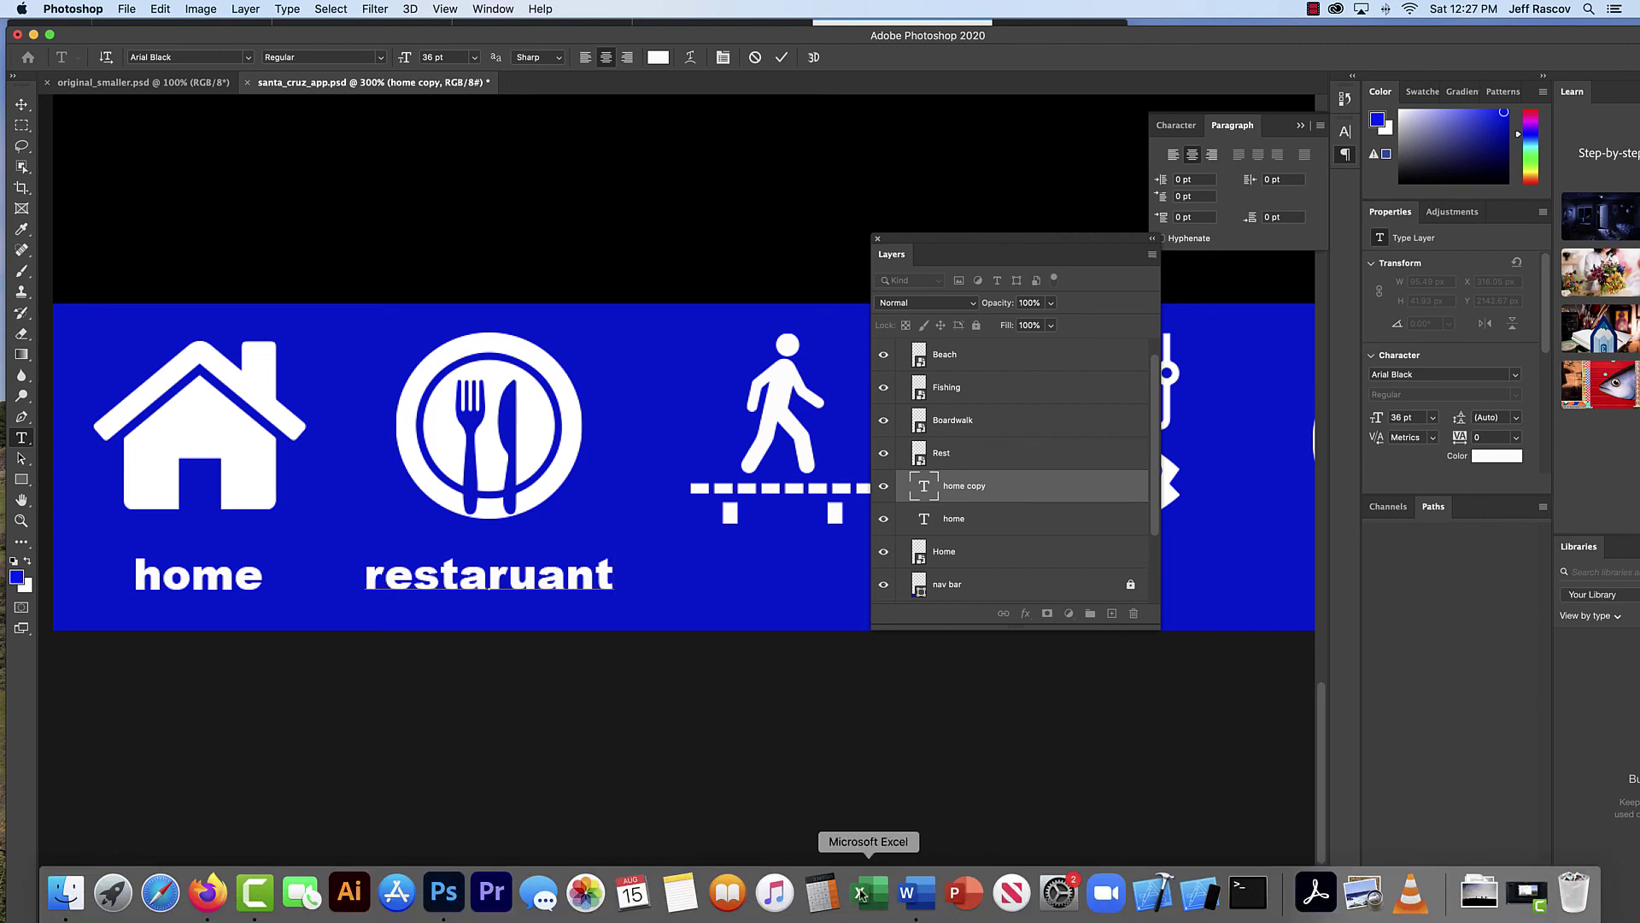
click(908, 893)
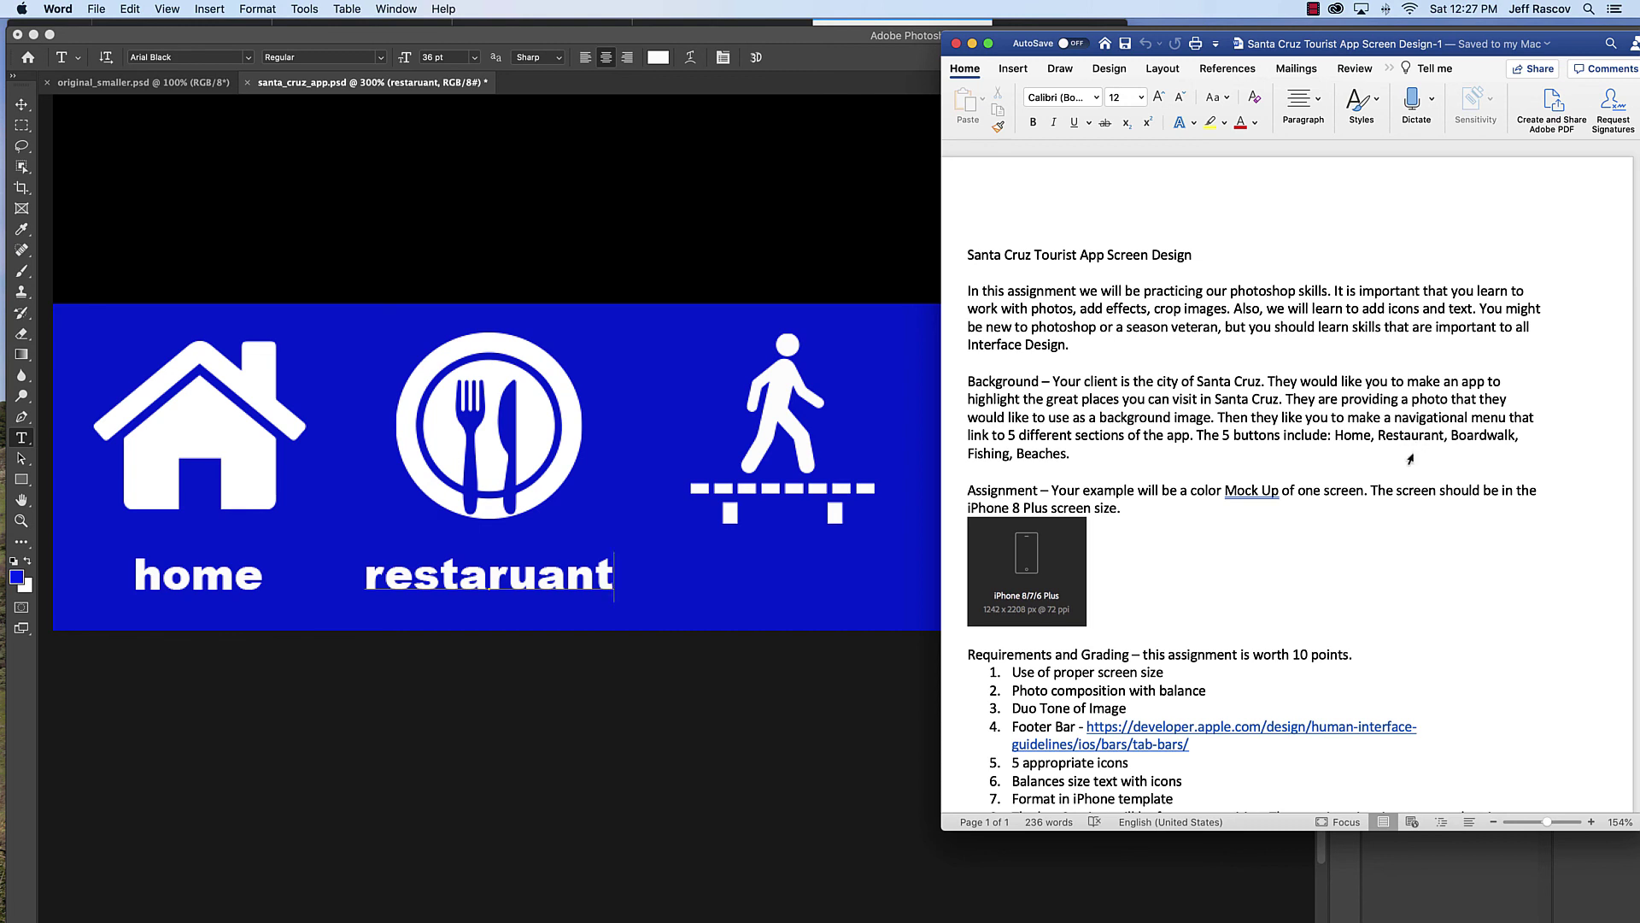
click(537, 573)
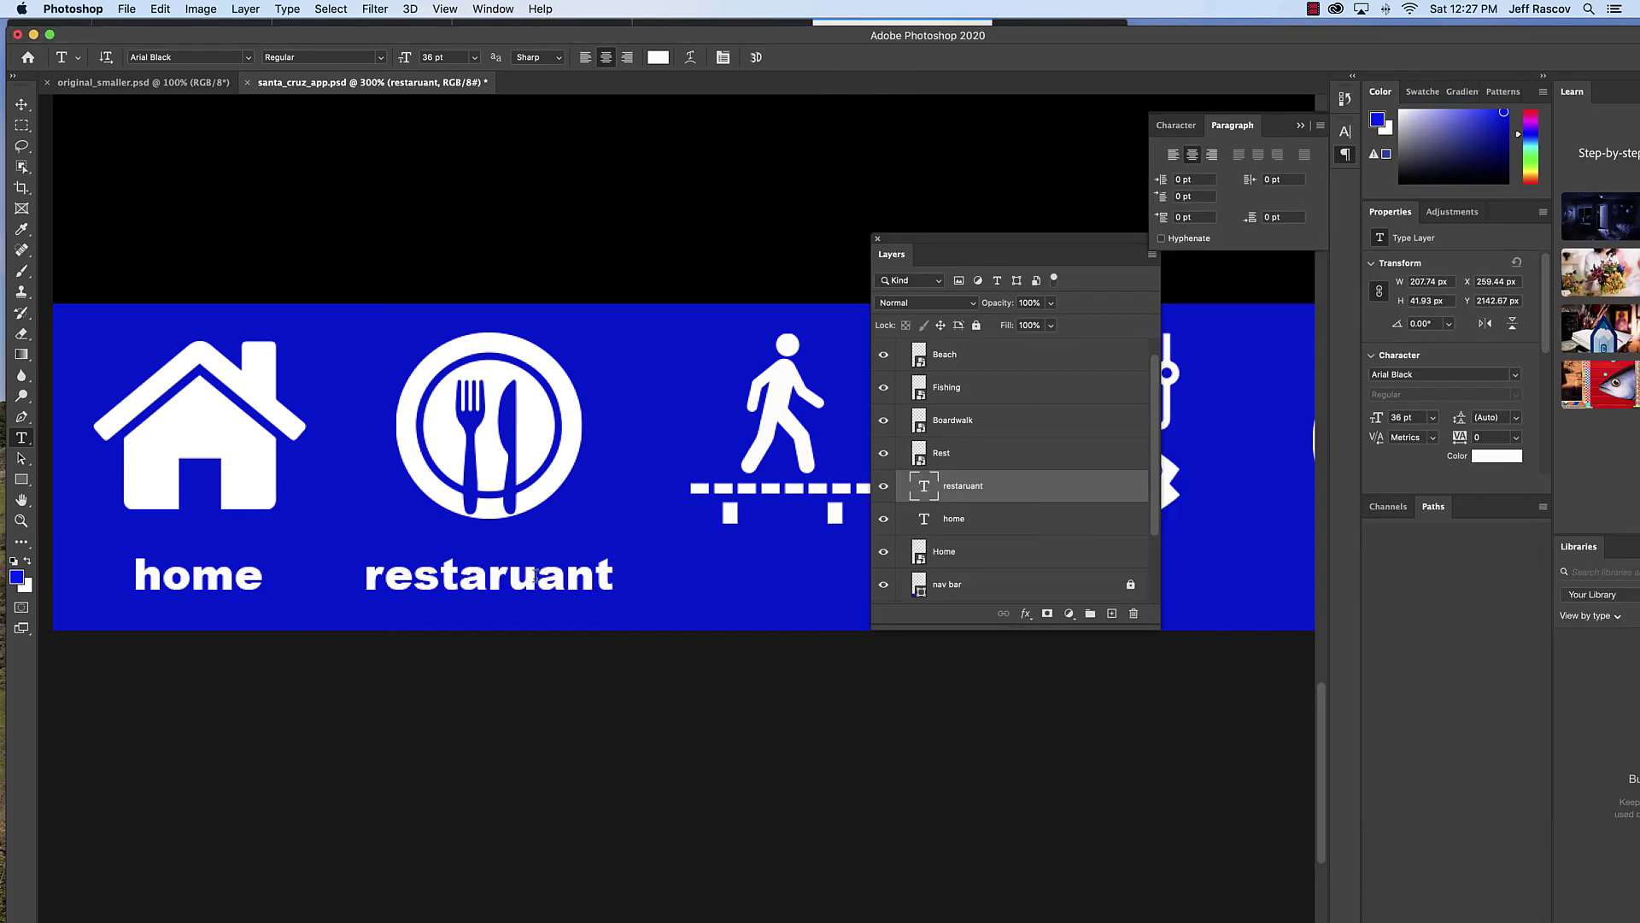
key(BackSpace)
key(BackSpace)
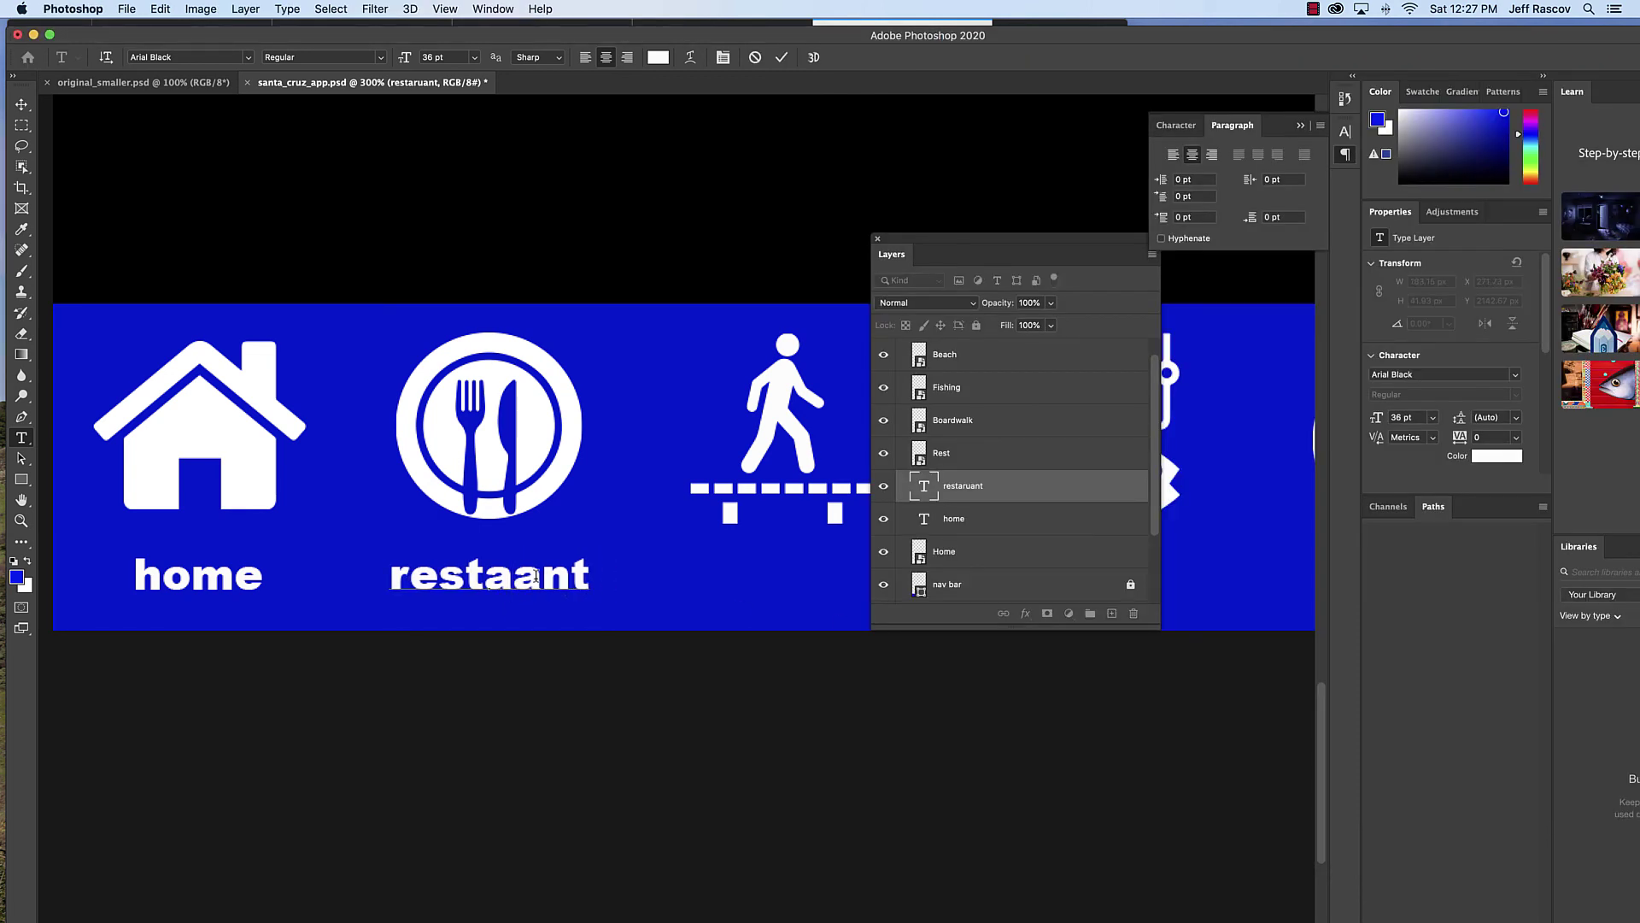
text(ur)
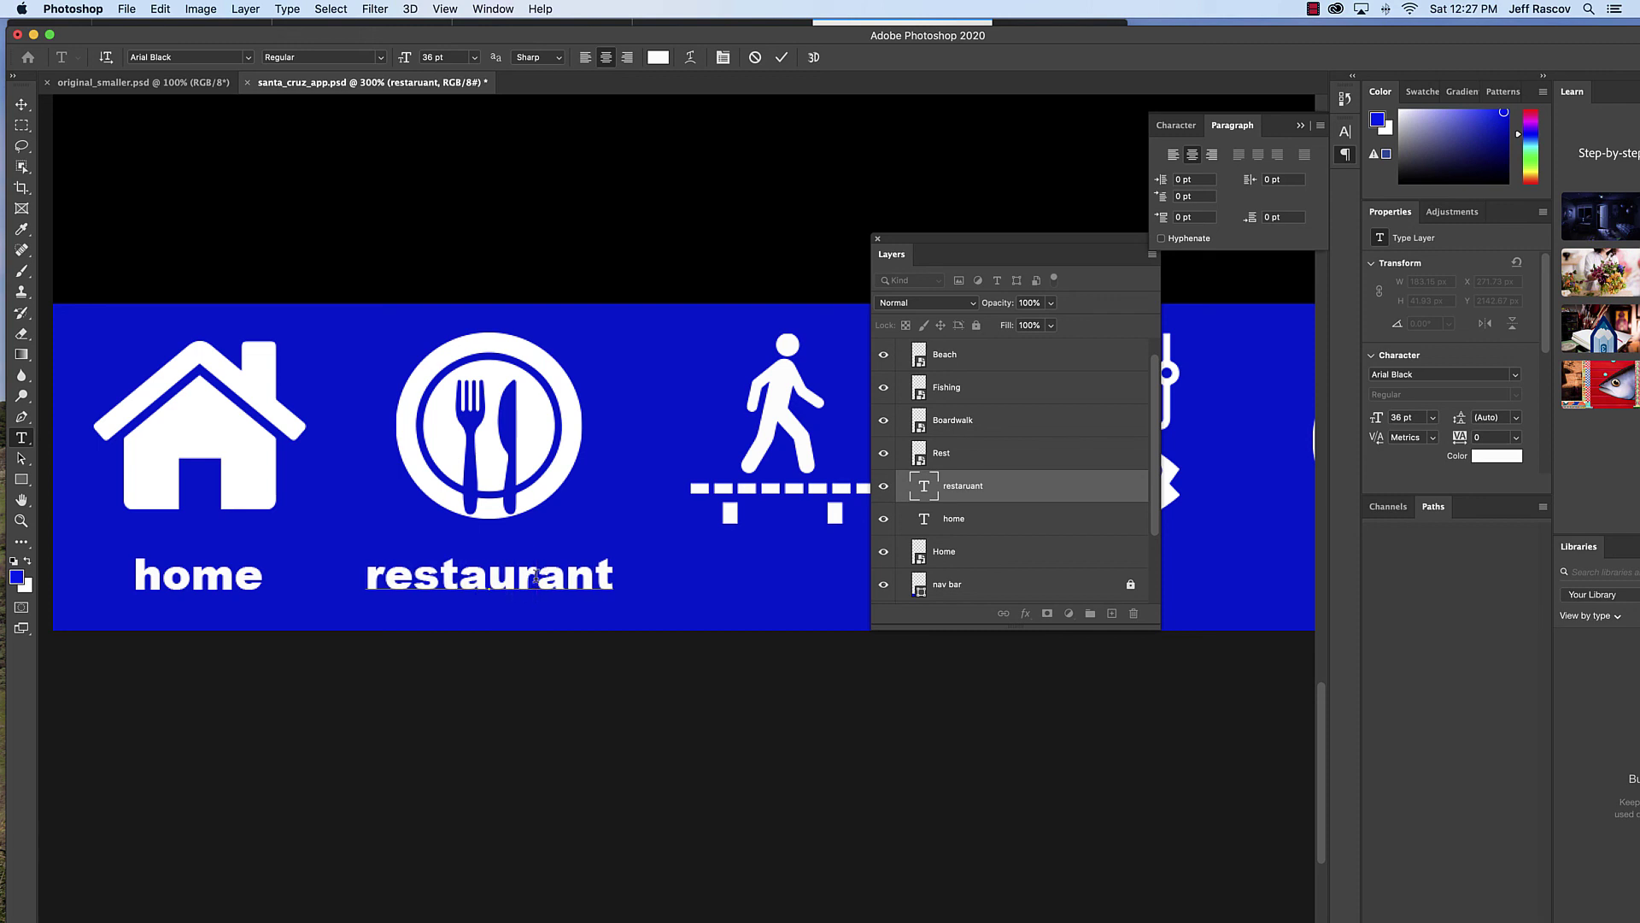
click(22, 106)
Step: Move the layer list clear of the walking-figure icon and place a copy of the restaurant label beneath that icon
drag(937, 236, 1192, 409)
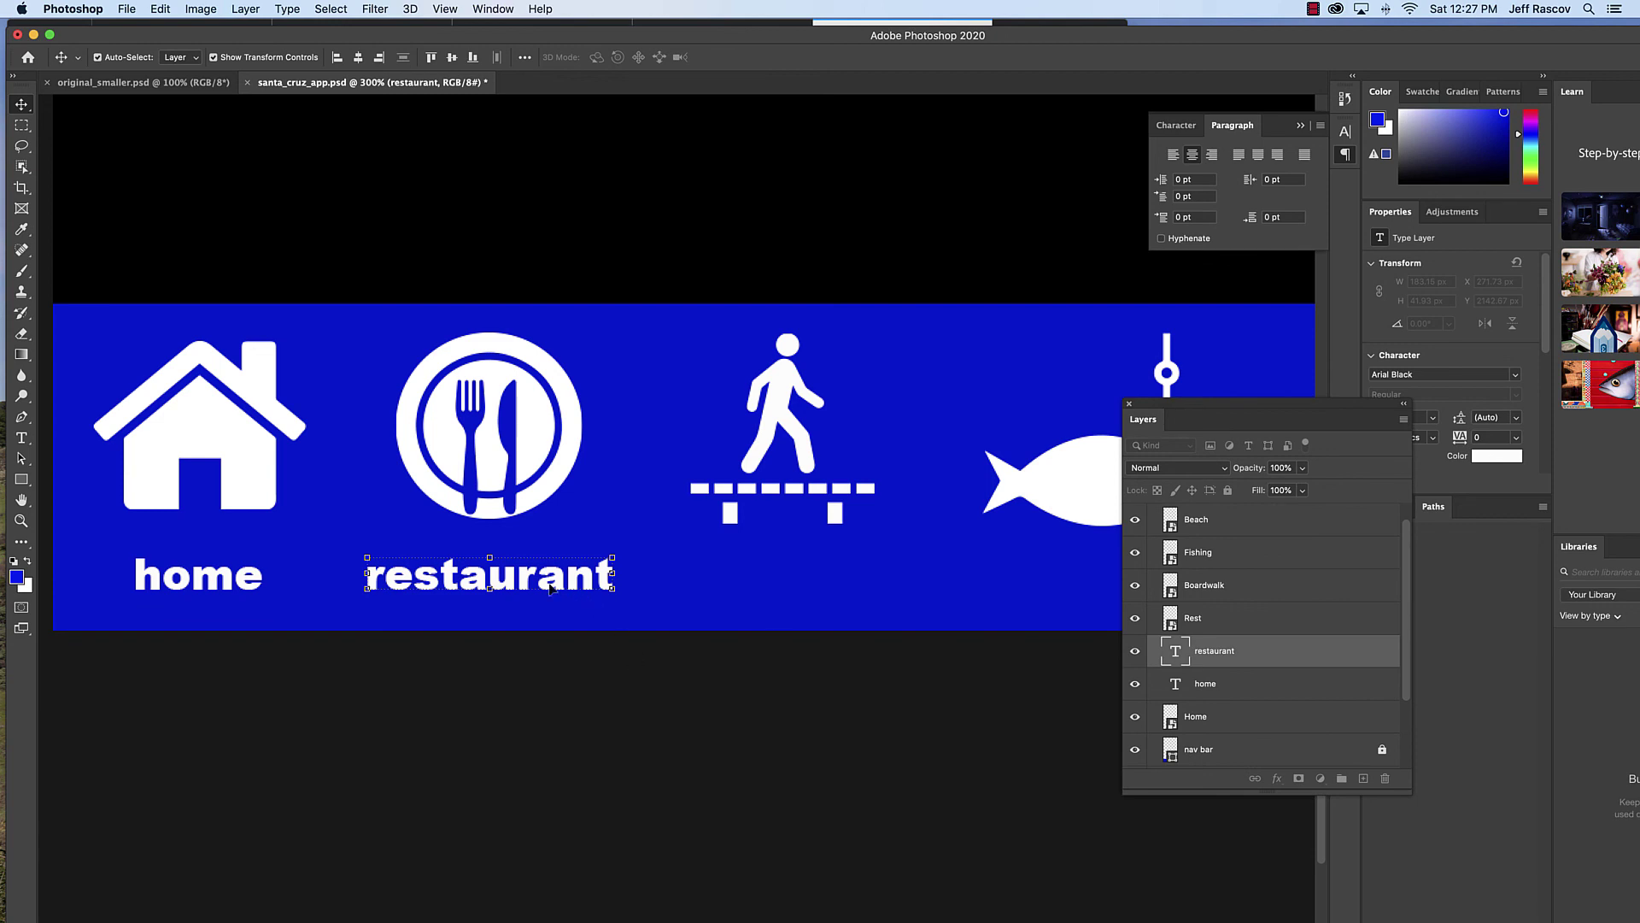
drag(552, 584, 852, 580)
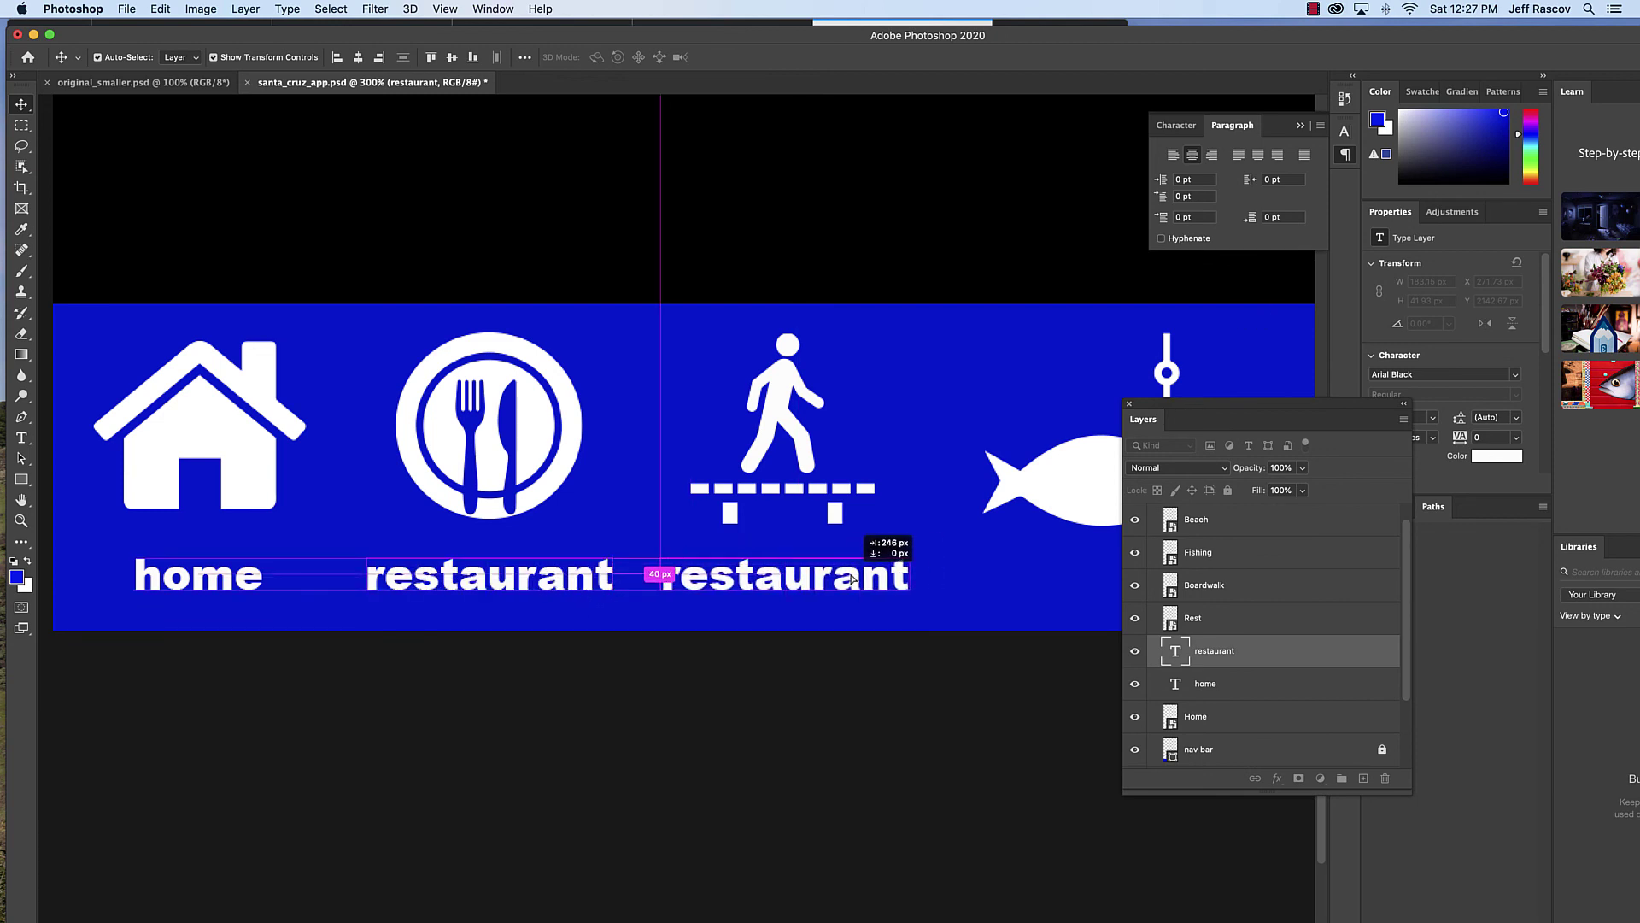
key(super+z)
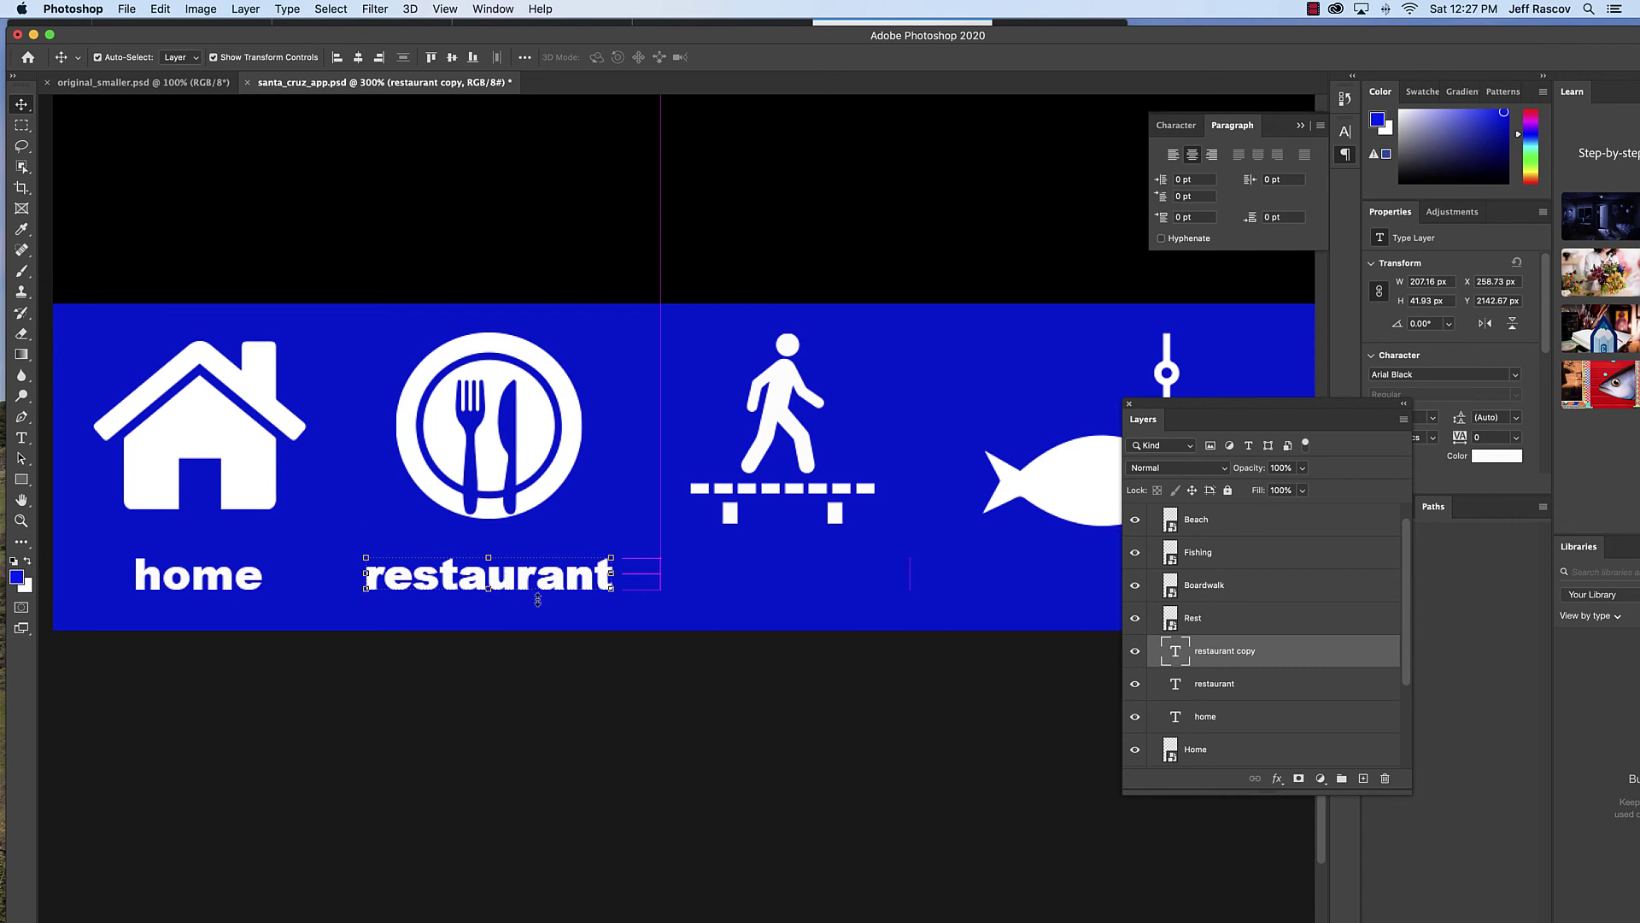
drag(512, 585, 838, 583)
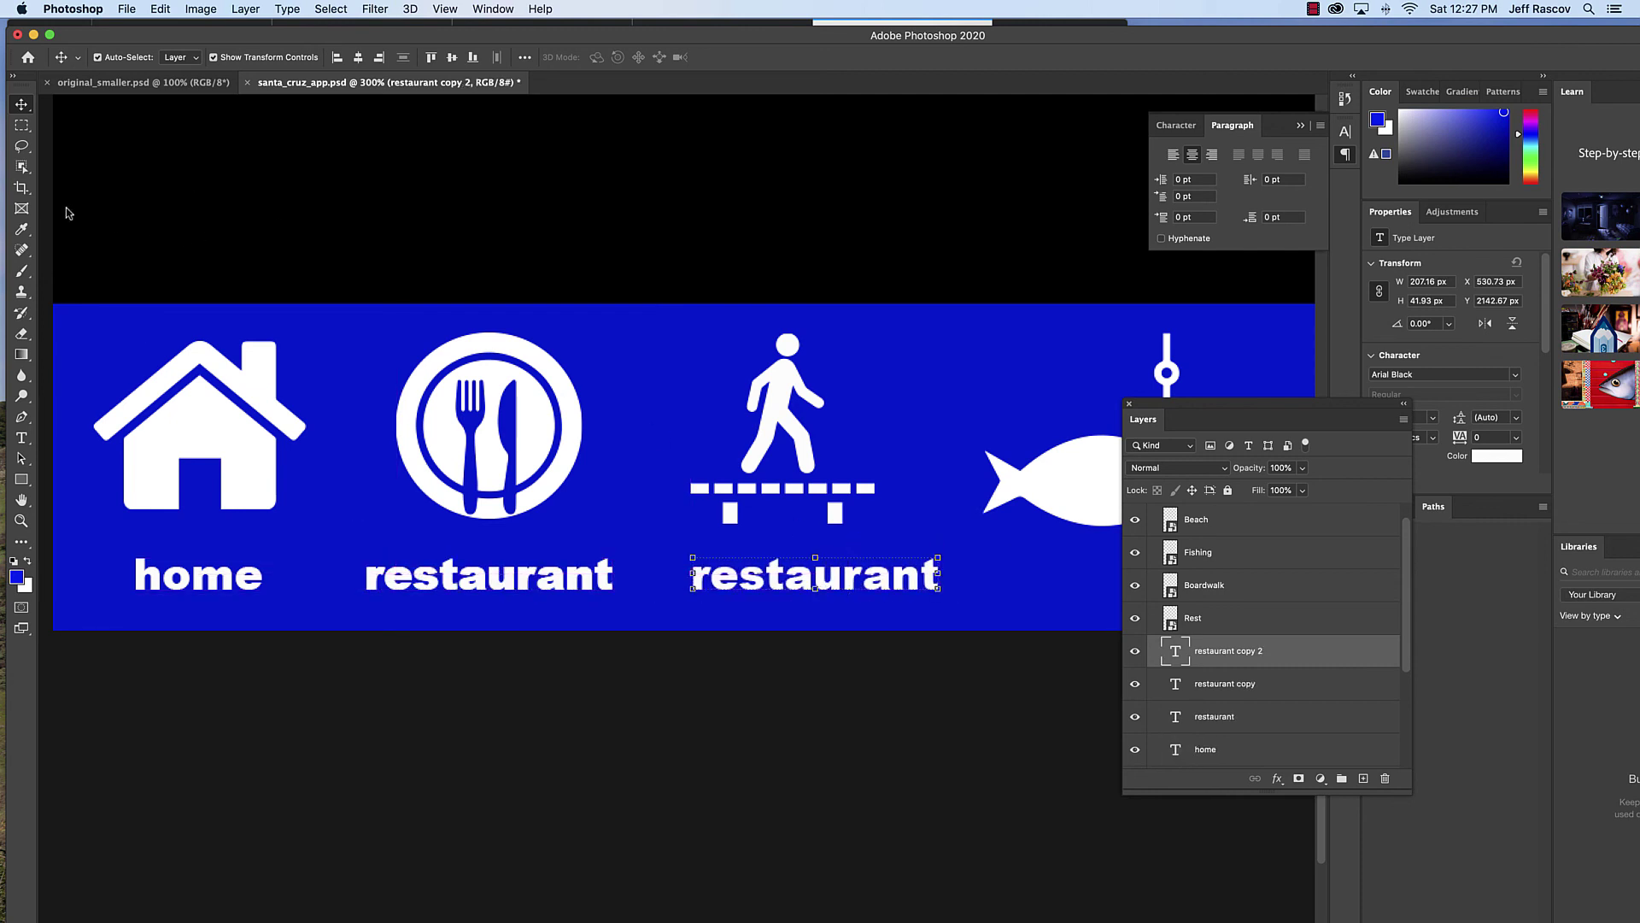
Step: Replace the text of the label beneath the walking-figure icon with boardwalk
click(22, 437)
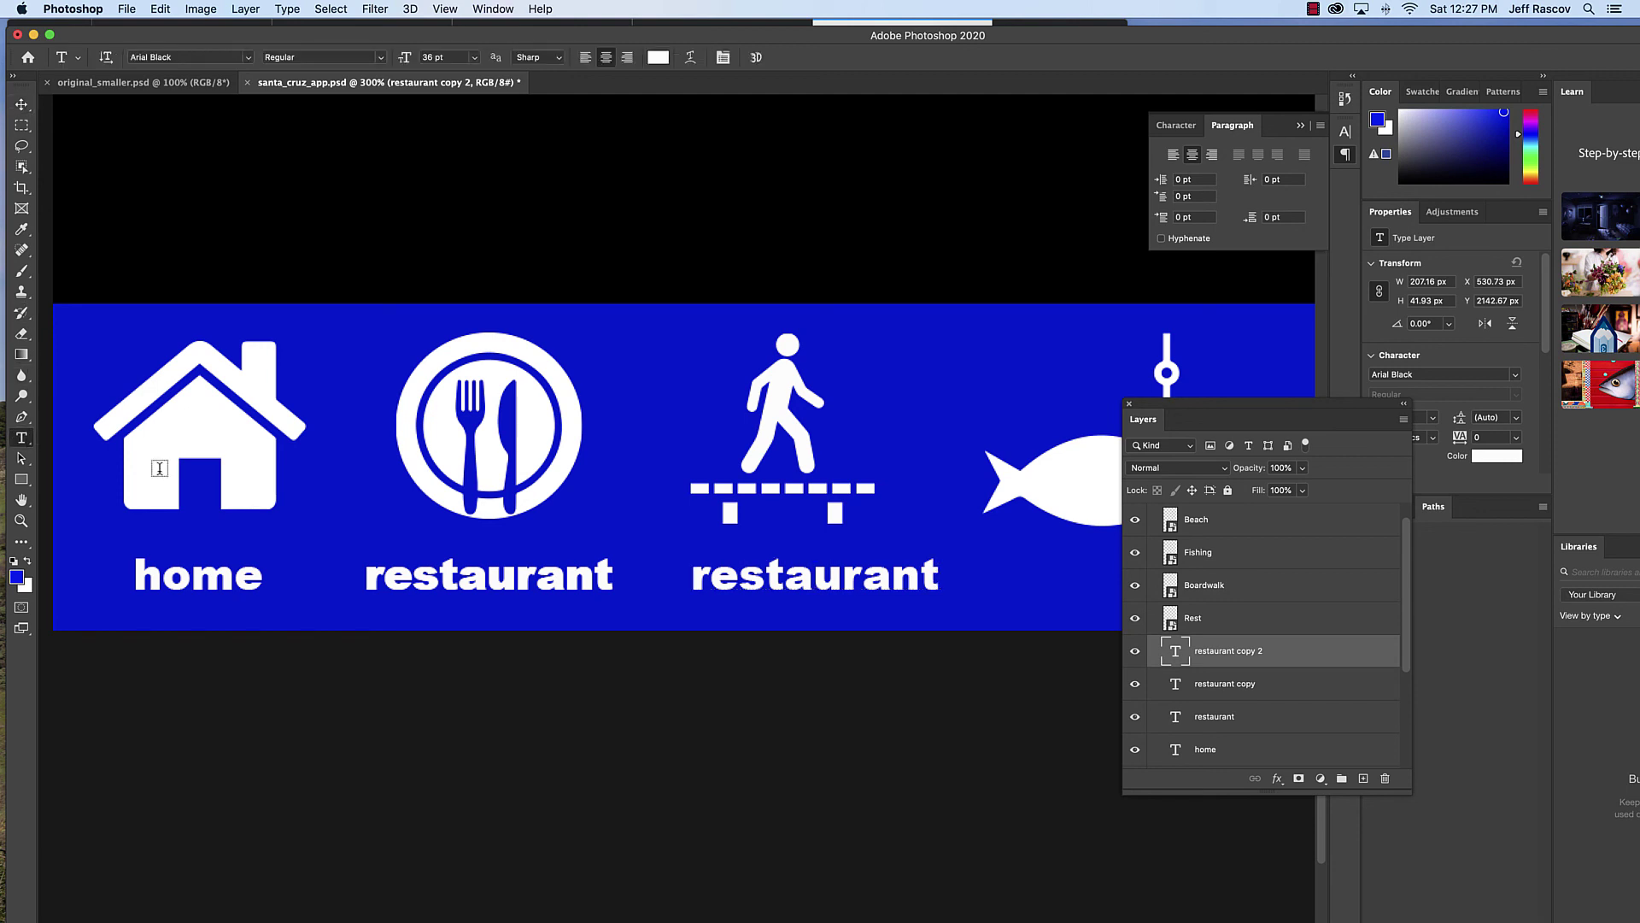
drag(930, 581, 645, 579)
text(bp)
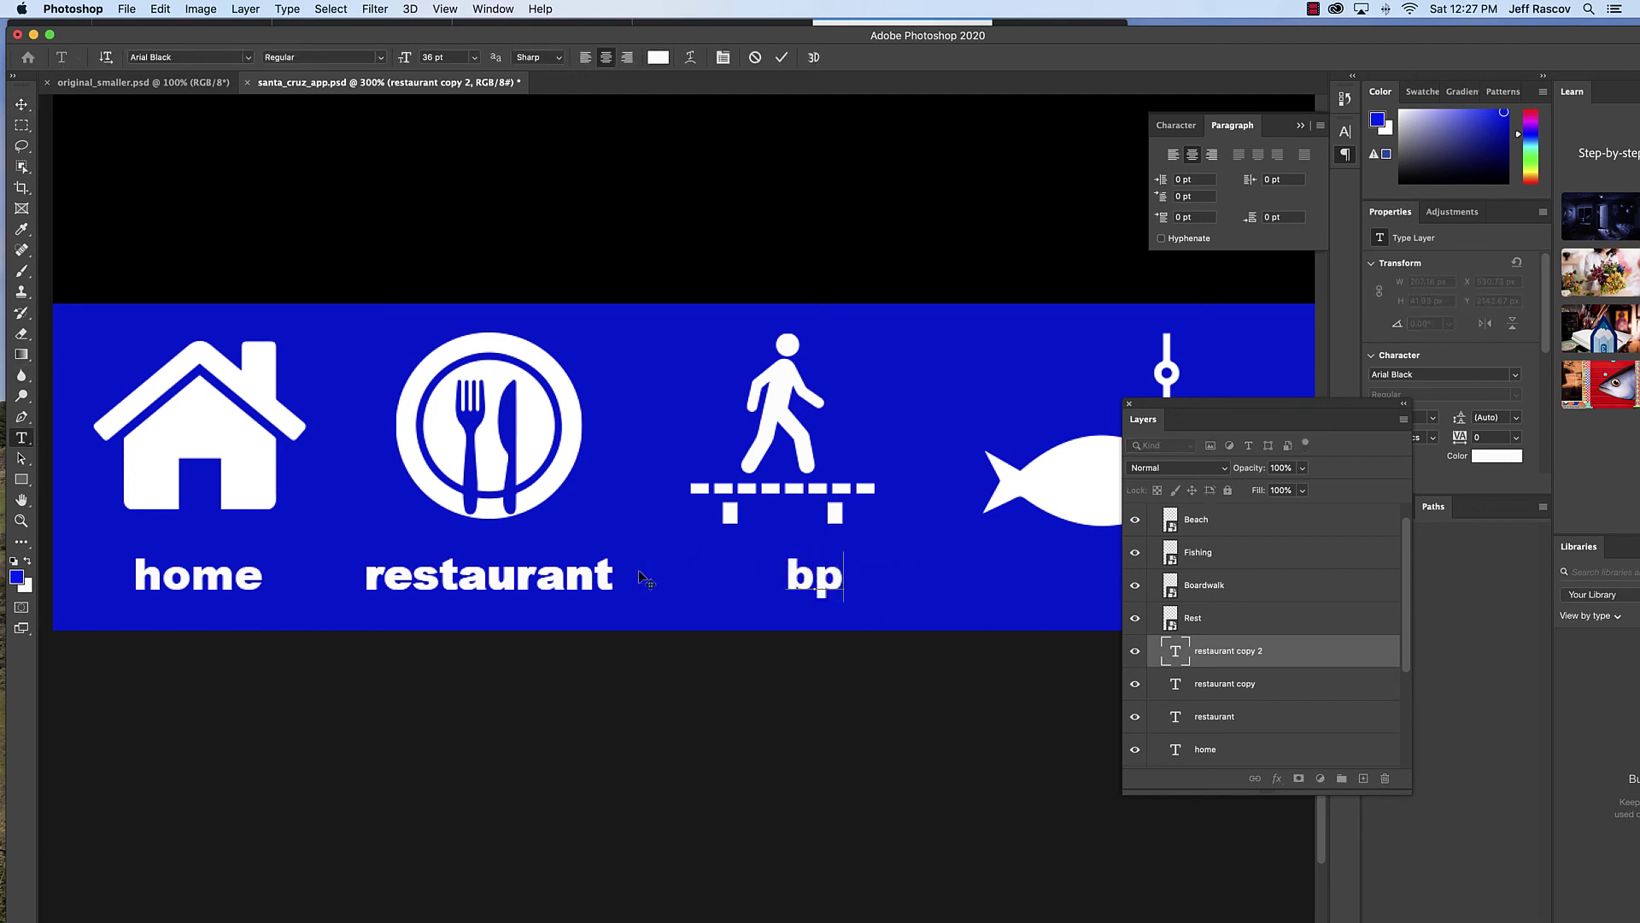
text(ardwalk)
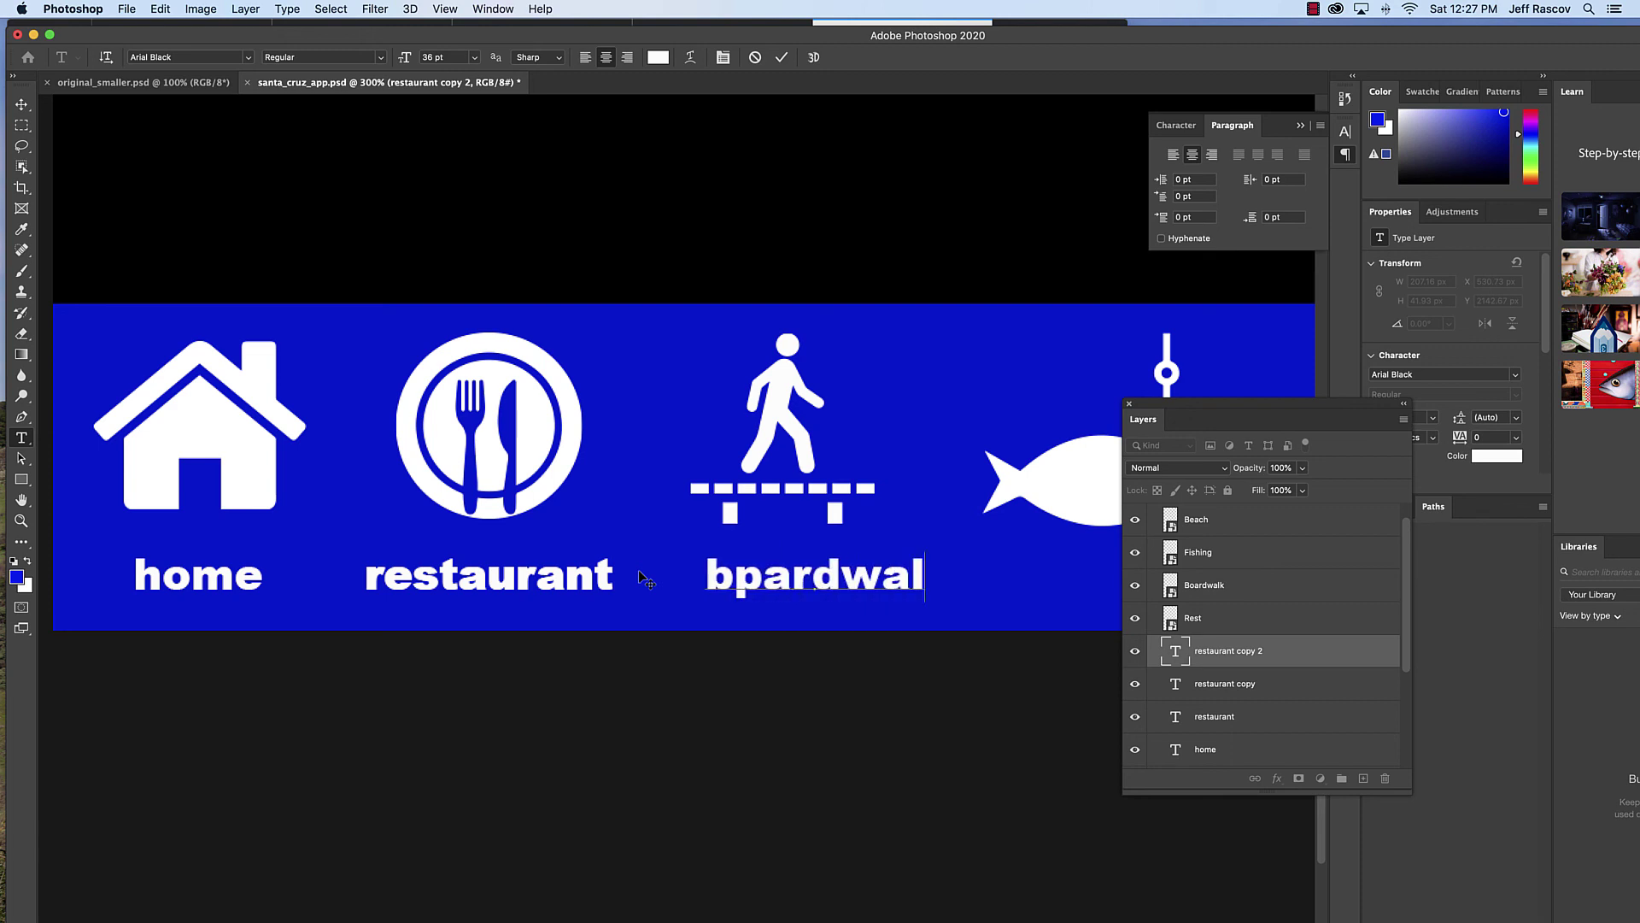
click(737, 571)
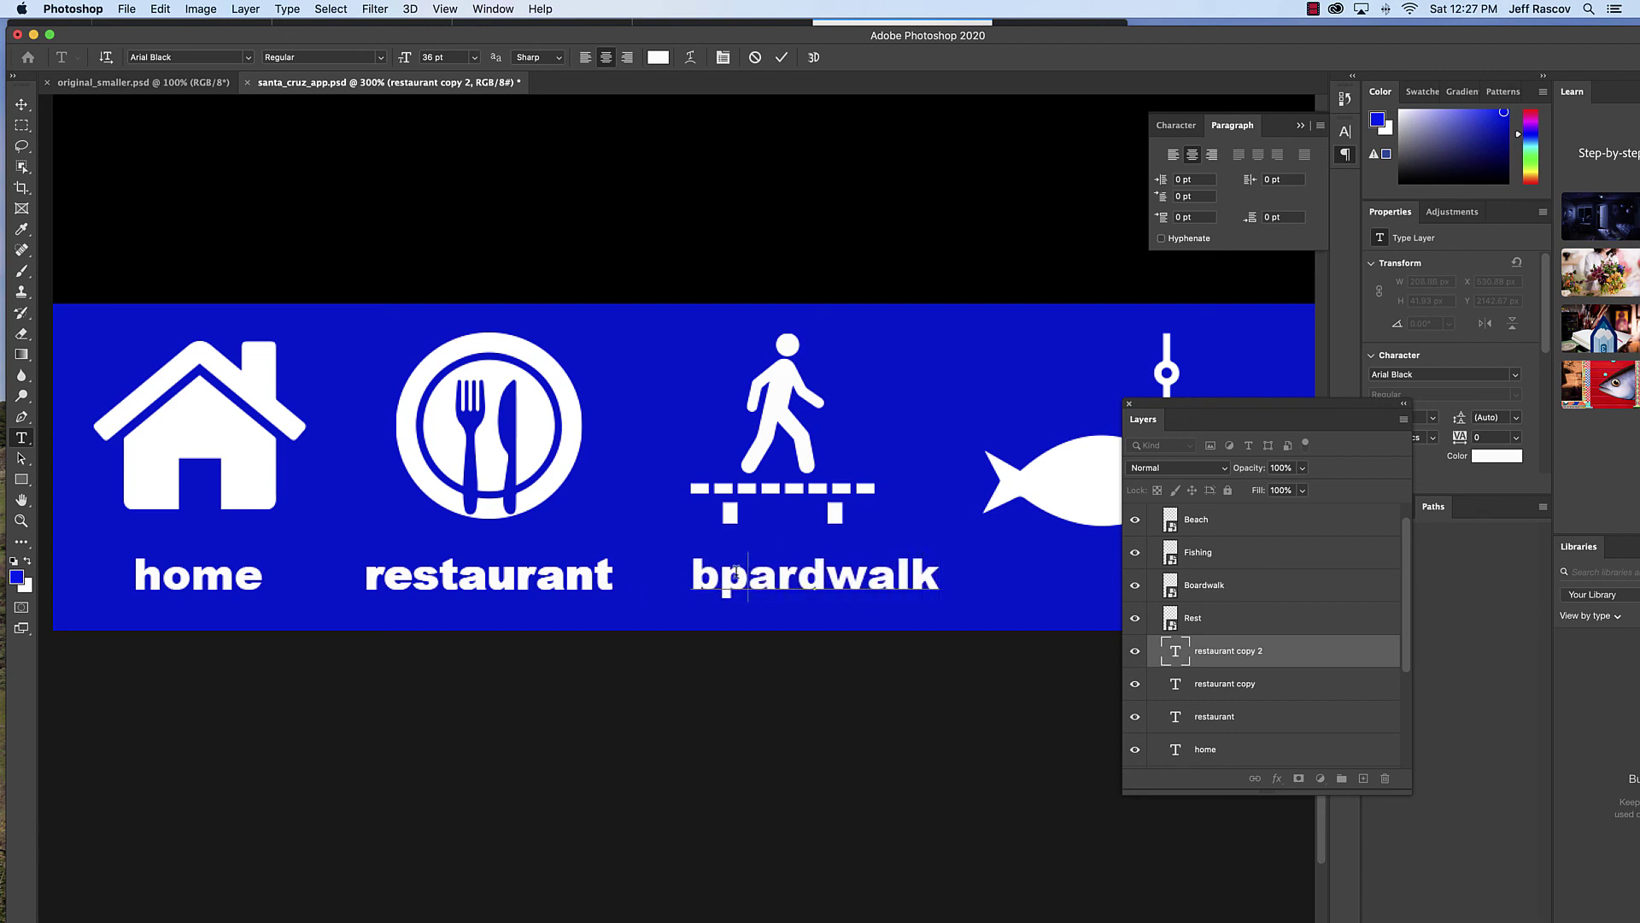
key(BackSpace)
text(o)
Step: Move the layer list clear of the fish icon and shift the boardwalk label to centre it beneath the walking-figure icon
drag(1209, 401, 1314, 463)
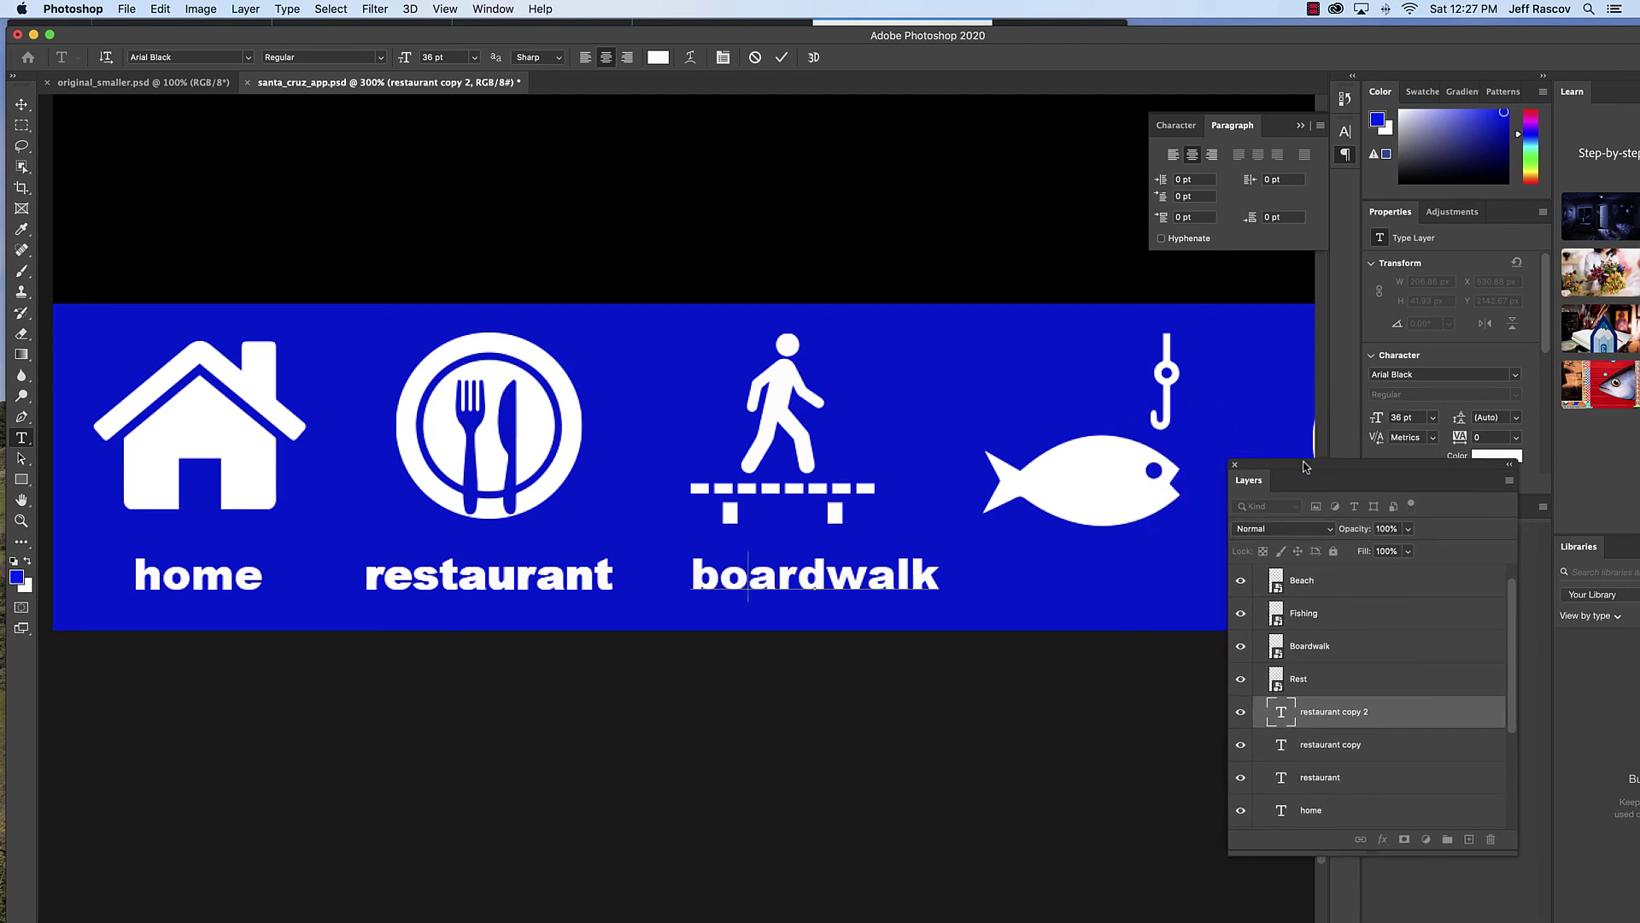
click(23, 104)
drag(850, 579, 832, 581)
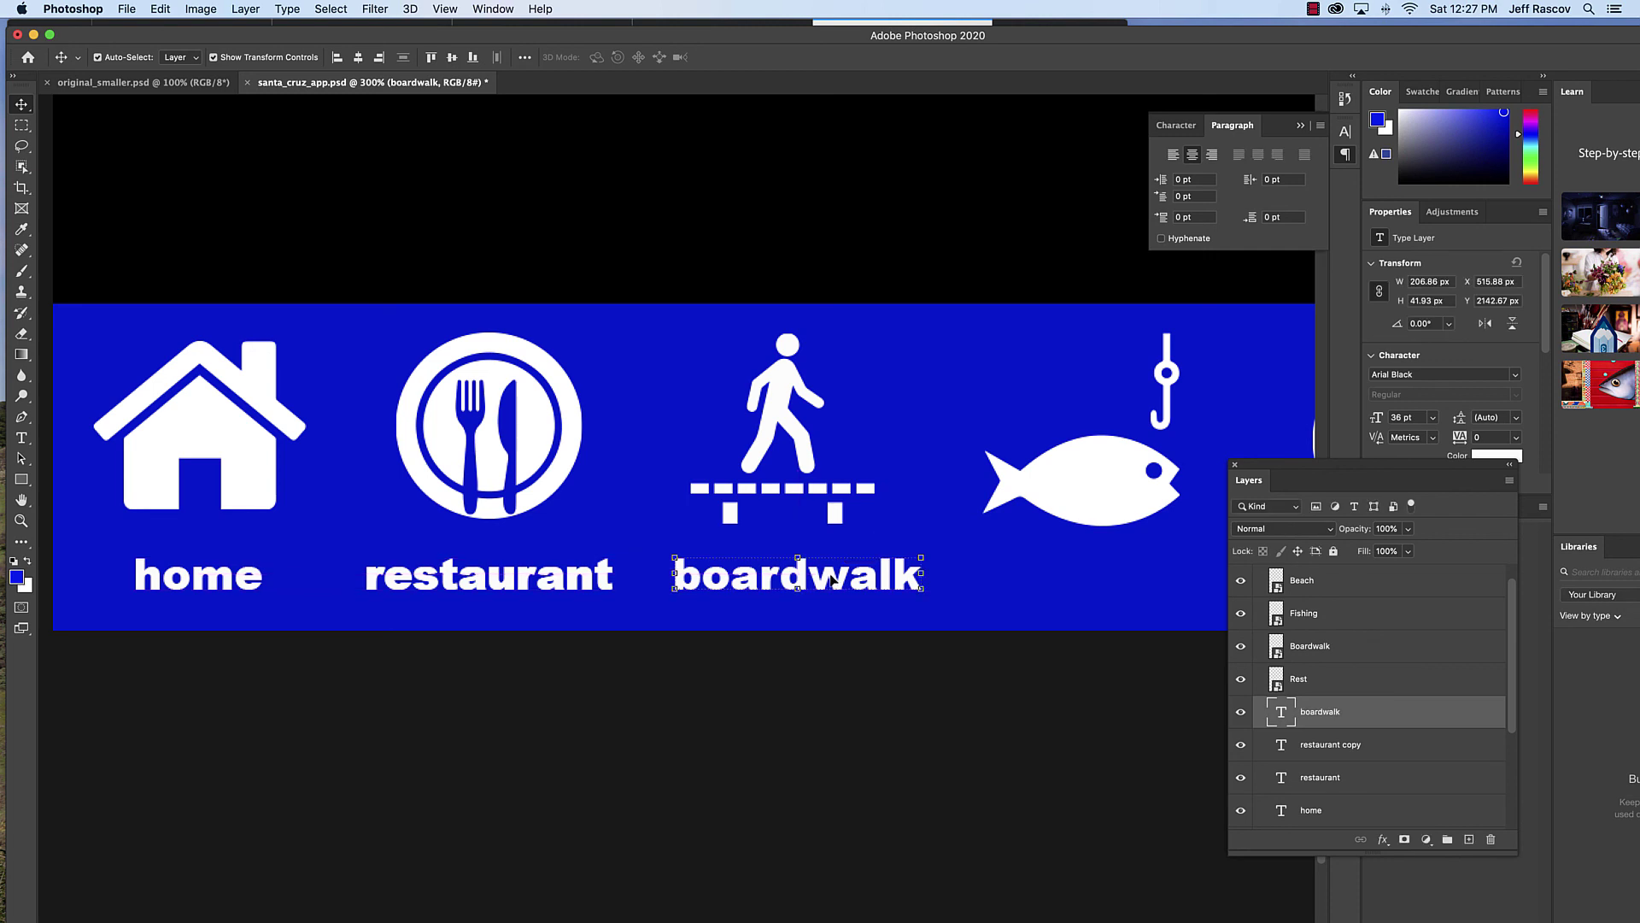
Step: Place a copy of the boardwalk label beneath the fish icon and replace its text with fishing
drag(1050, 659, 567, 674)
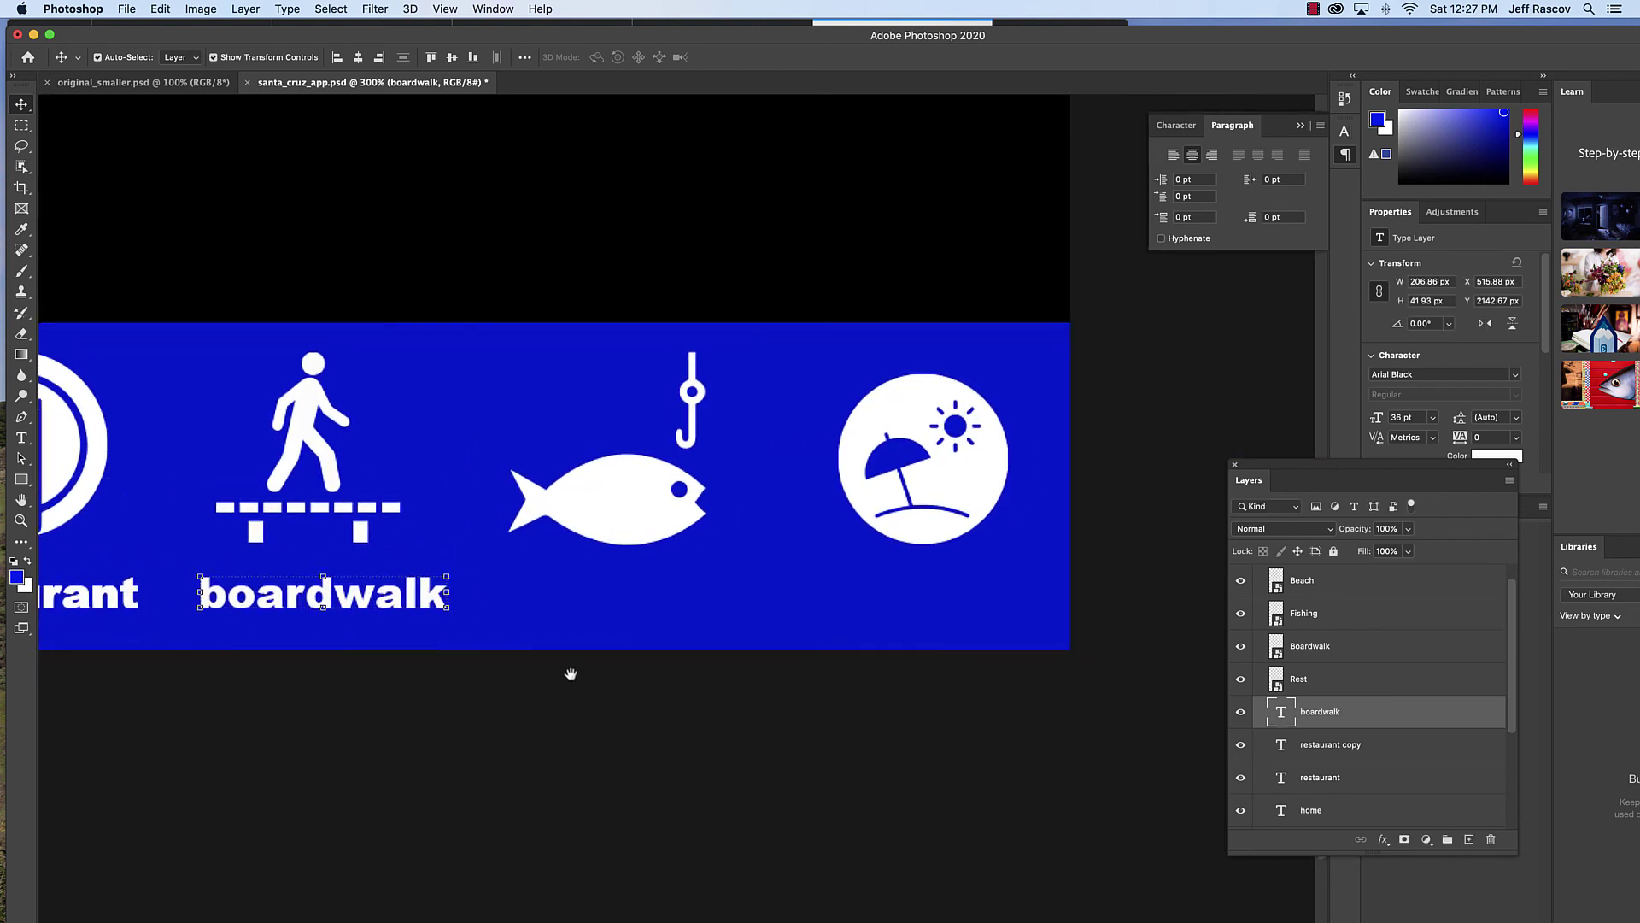
drag(339, 603, 645, 601)
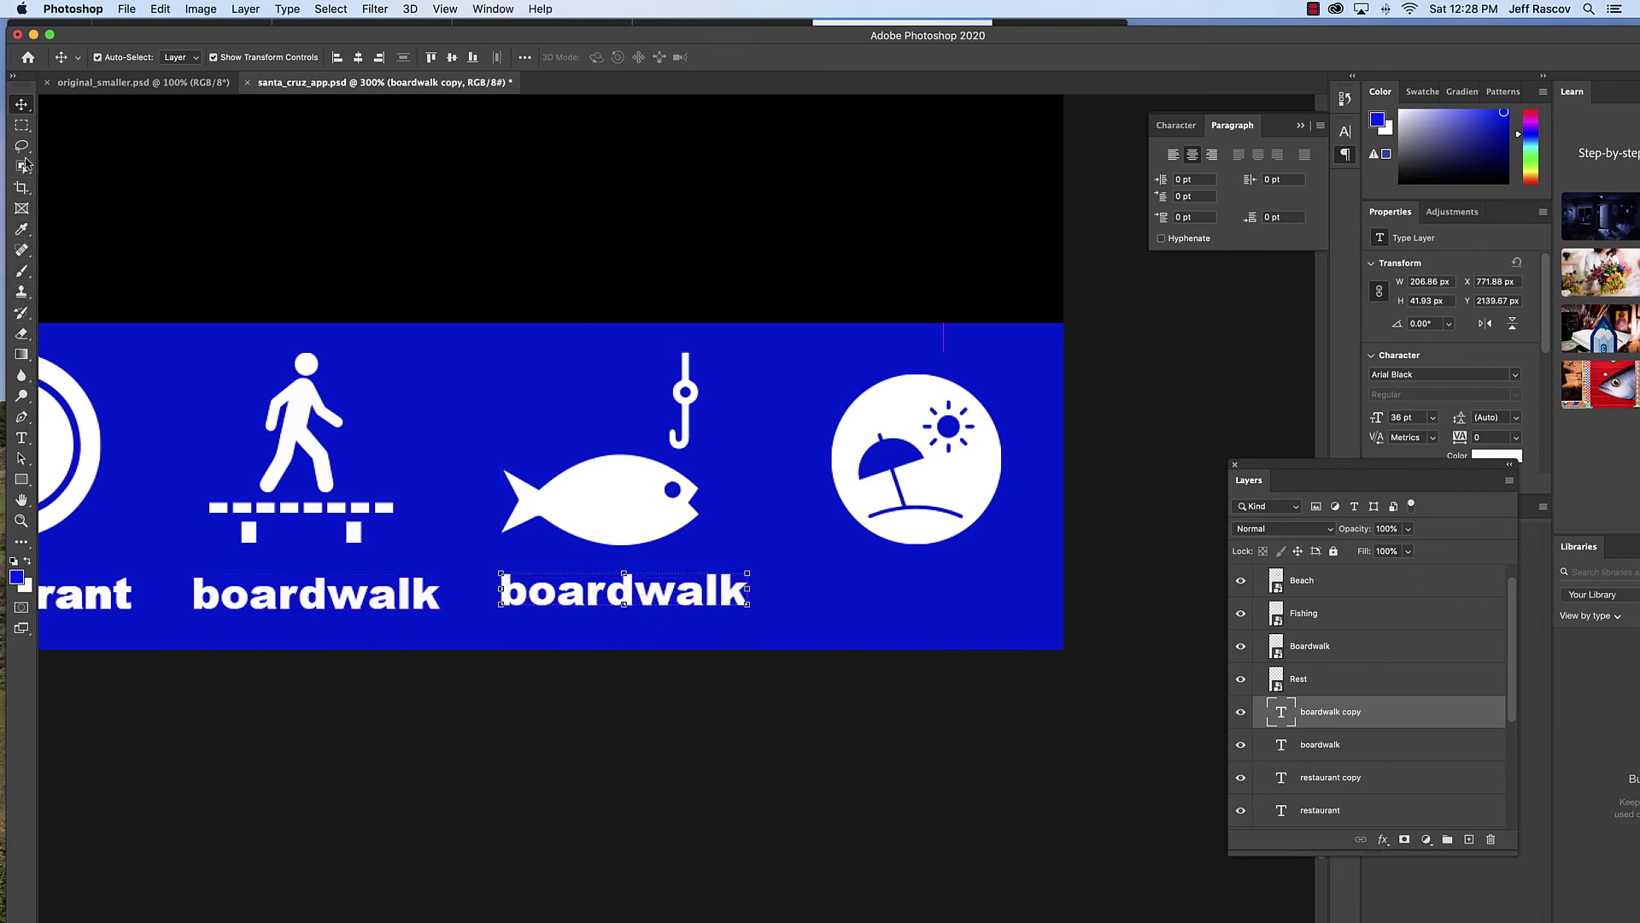
click(22, 437)
drag(748, 593, 488, 585)
text(fishing)
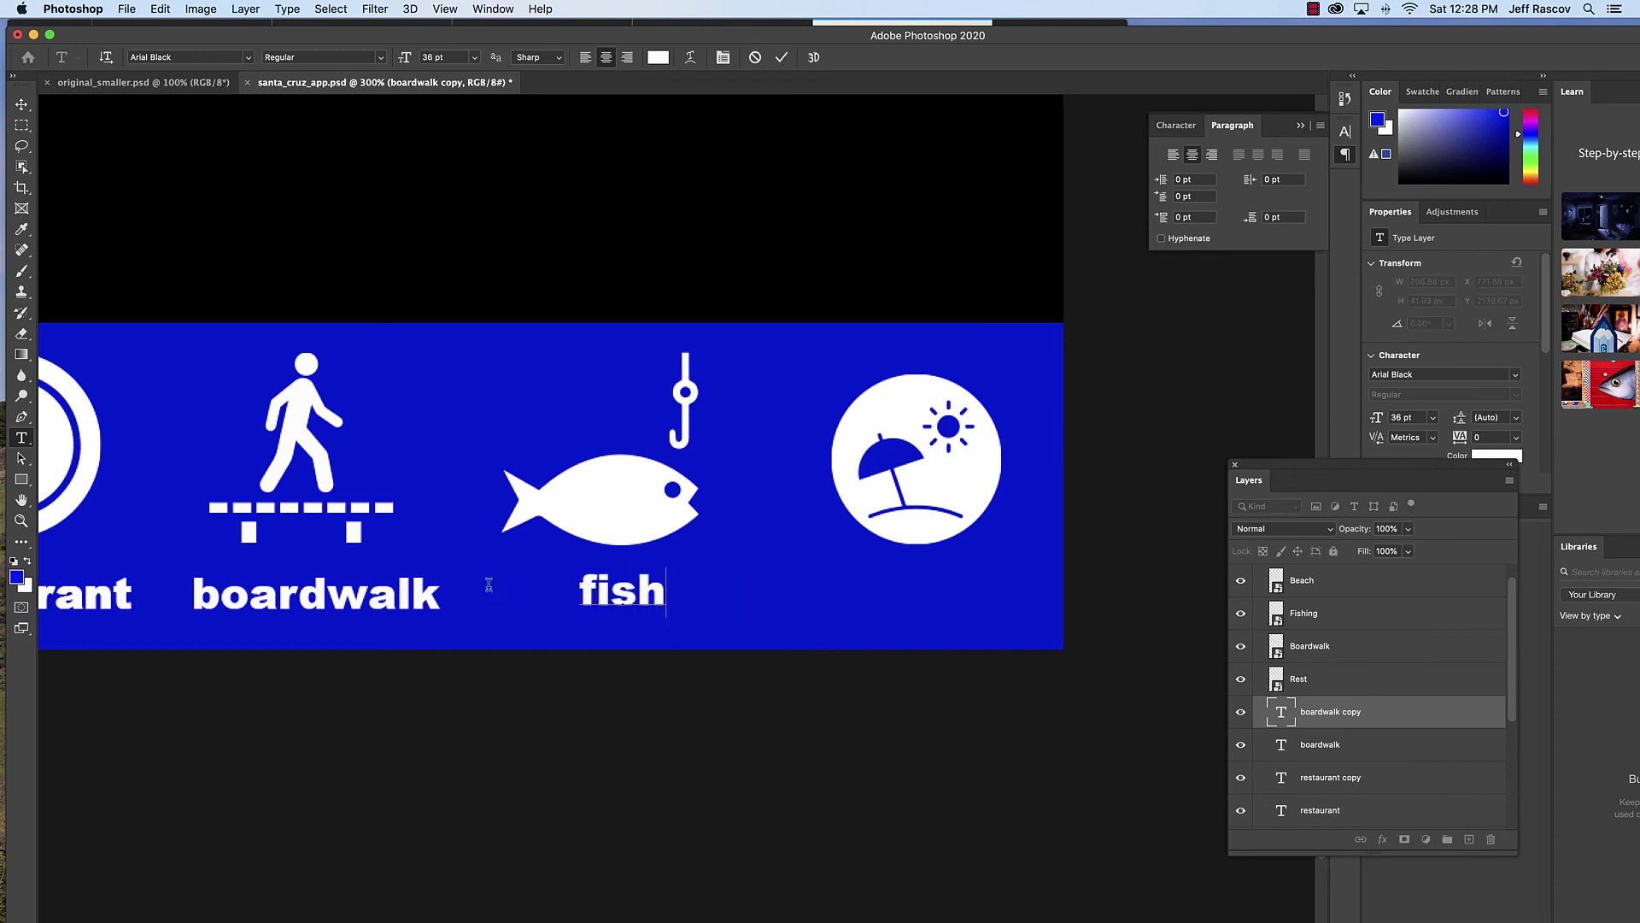
Step: Place a copy of the fishing label beneath the umbrella-and-sun icon and replace its text with beach
click(22, 104)
drag(566, 594, 927, 606)
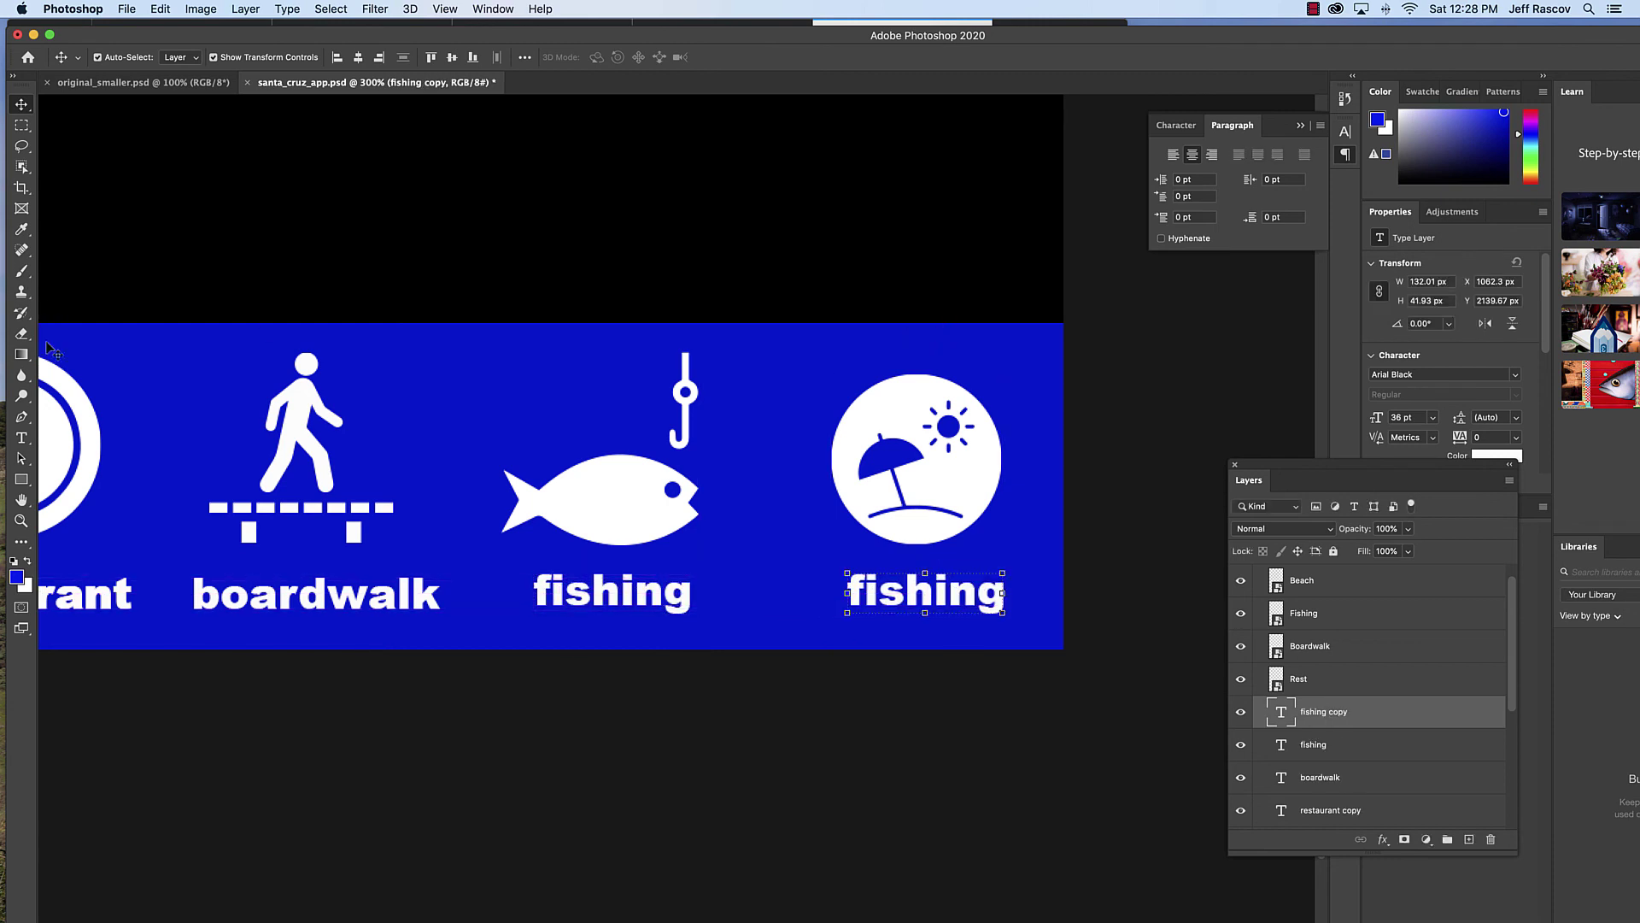
click(29, 445)
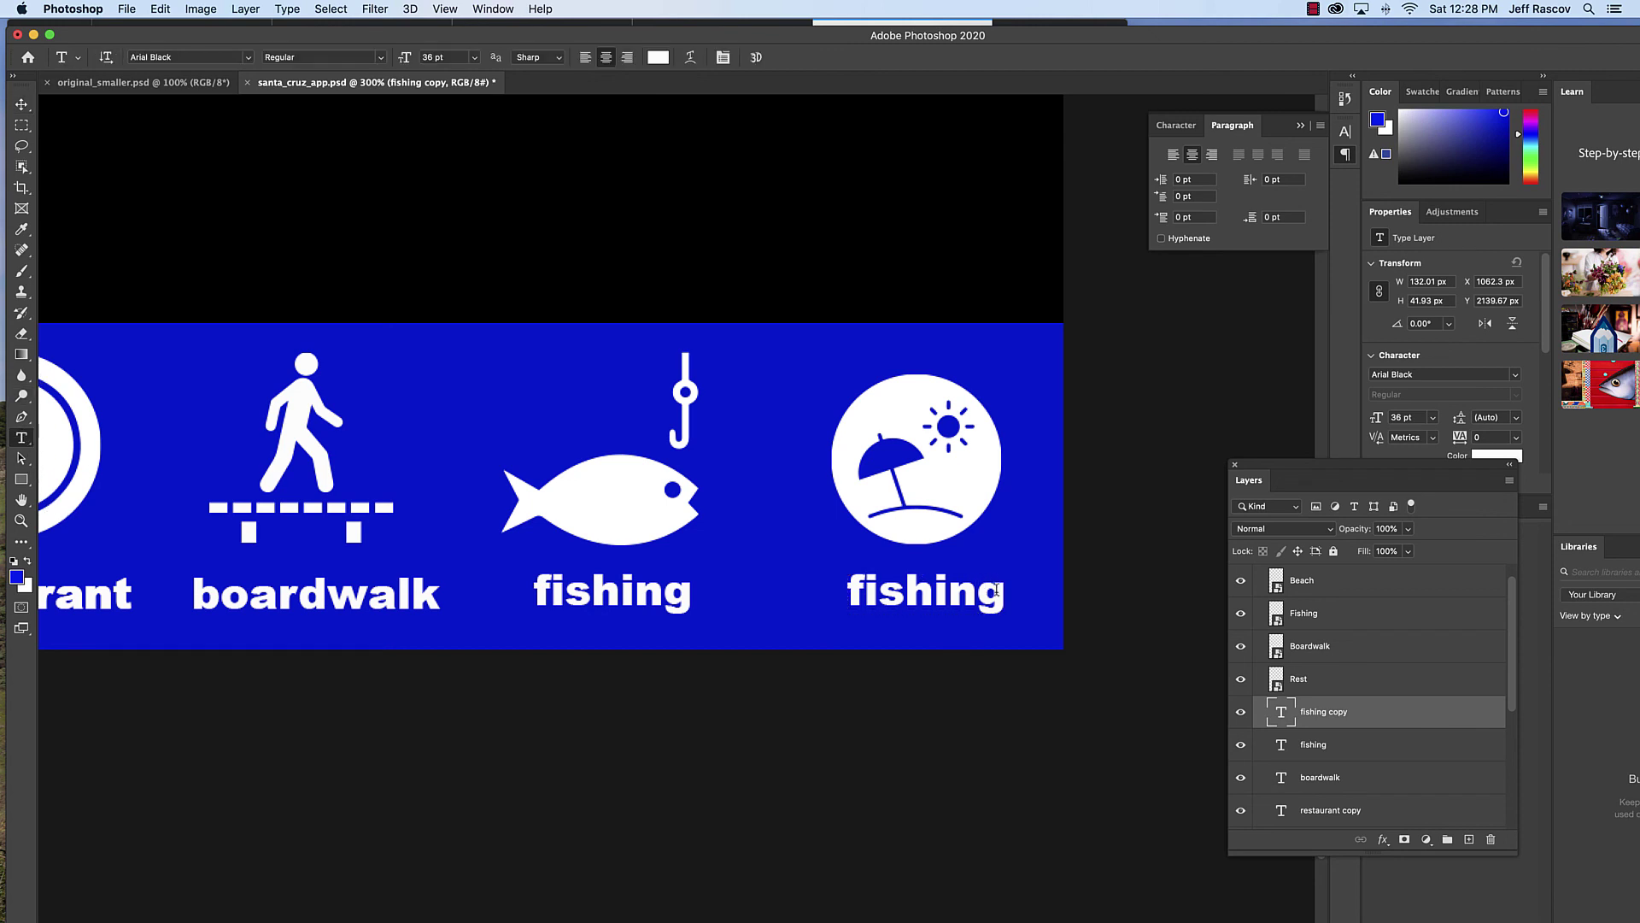
drag(997, 590, 838, 597)
text(beach)
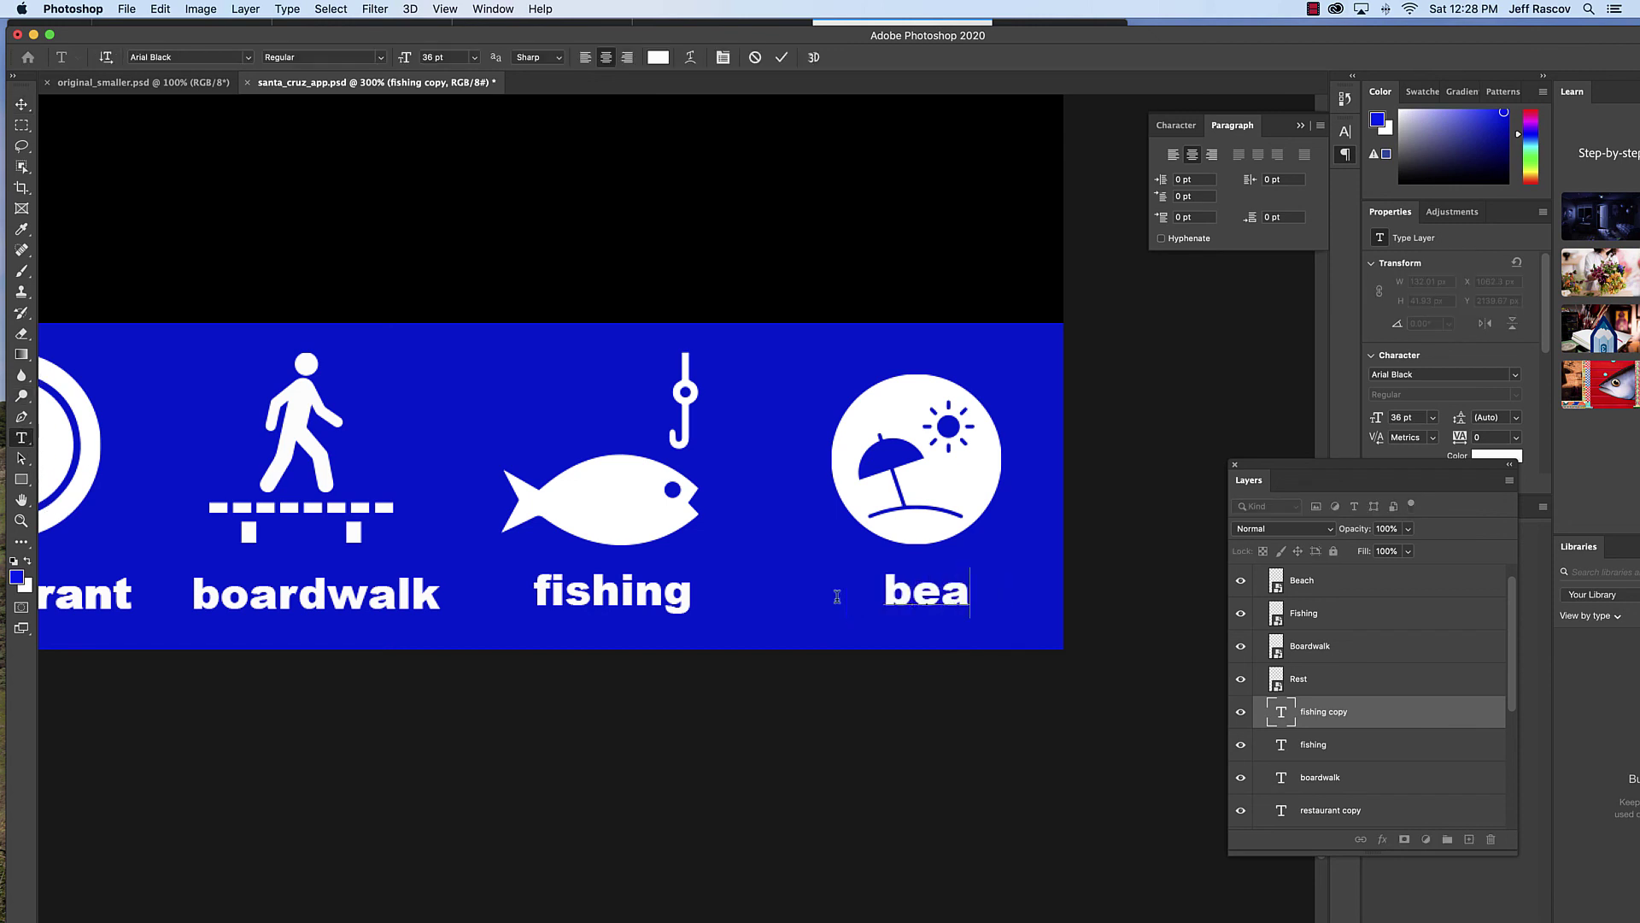
click(21, 103)
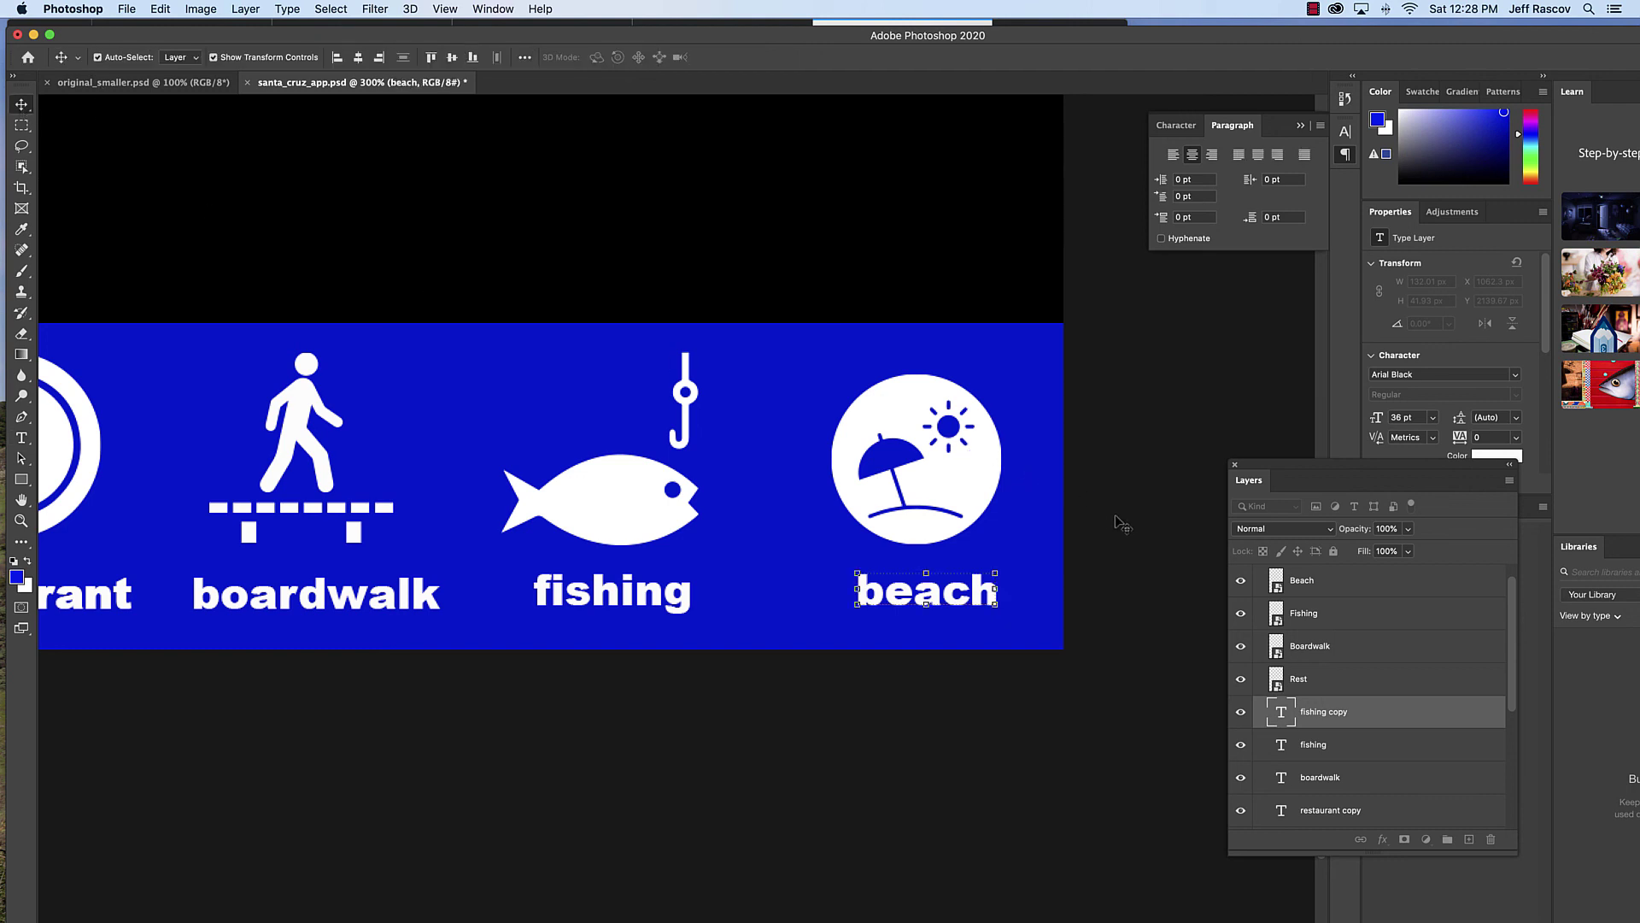
Step: Fit the whole app screen in view, deselect the beach label and save the santa_cruz_app.psd document
key(super+0)
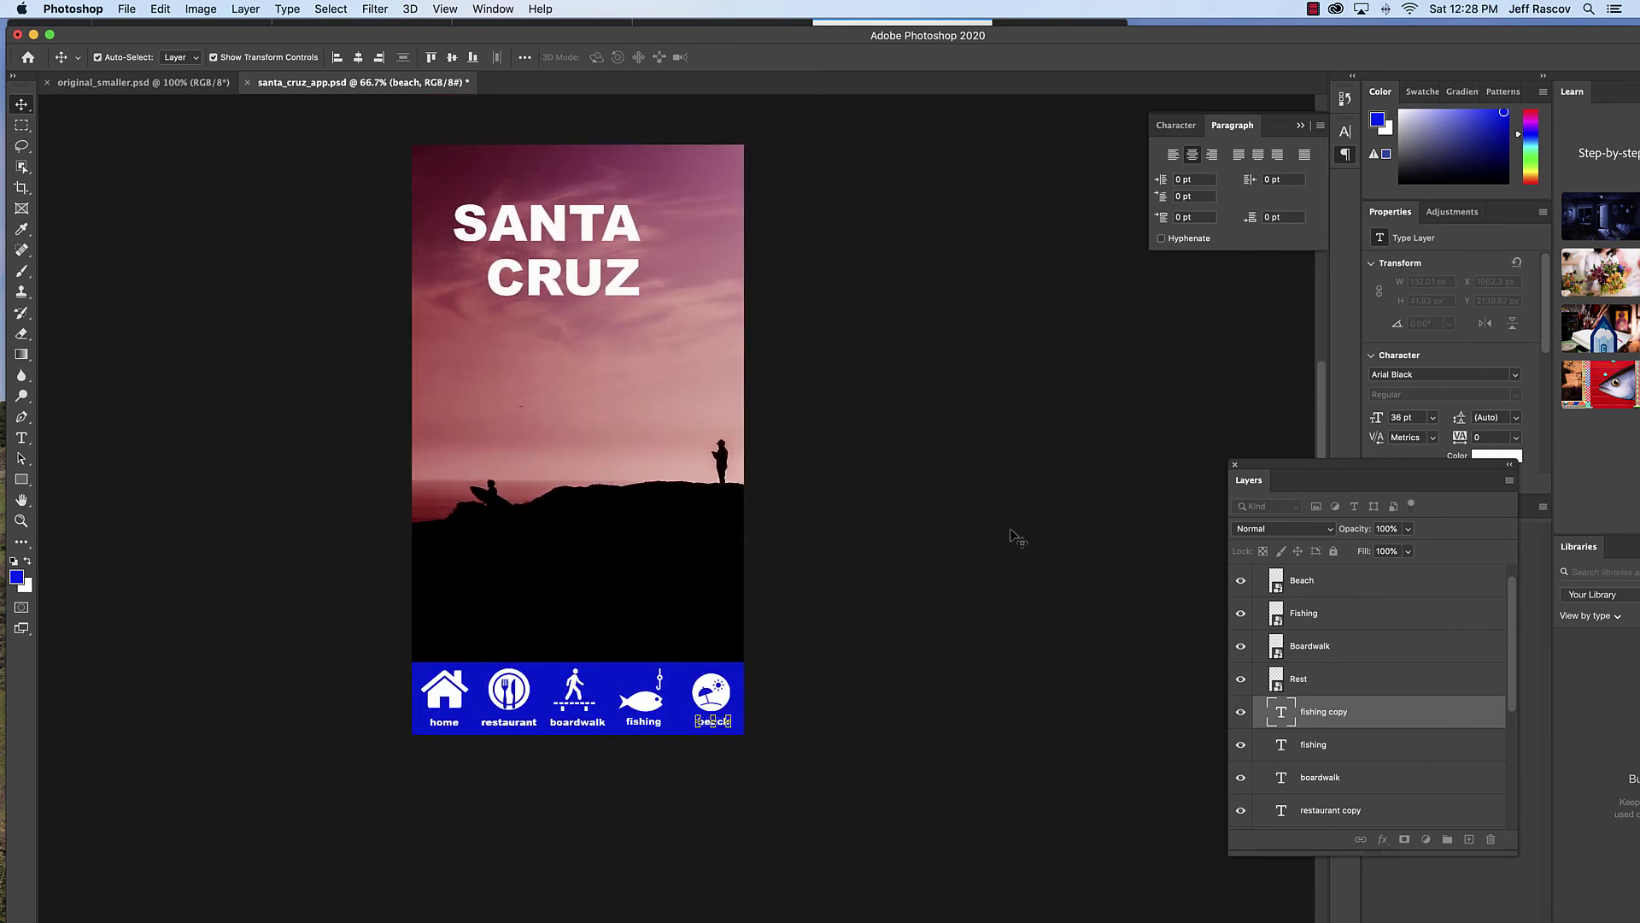
click(906, 524)
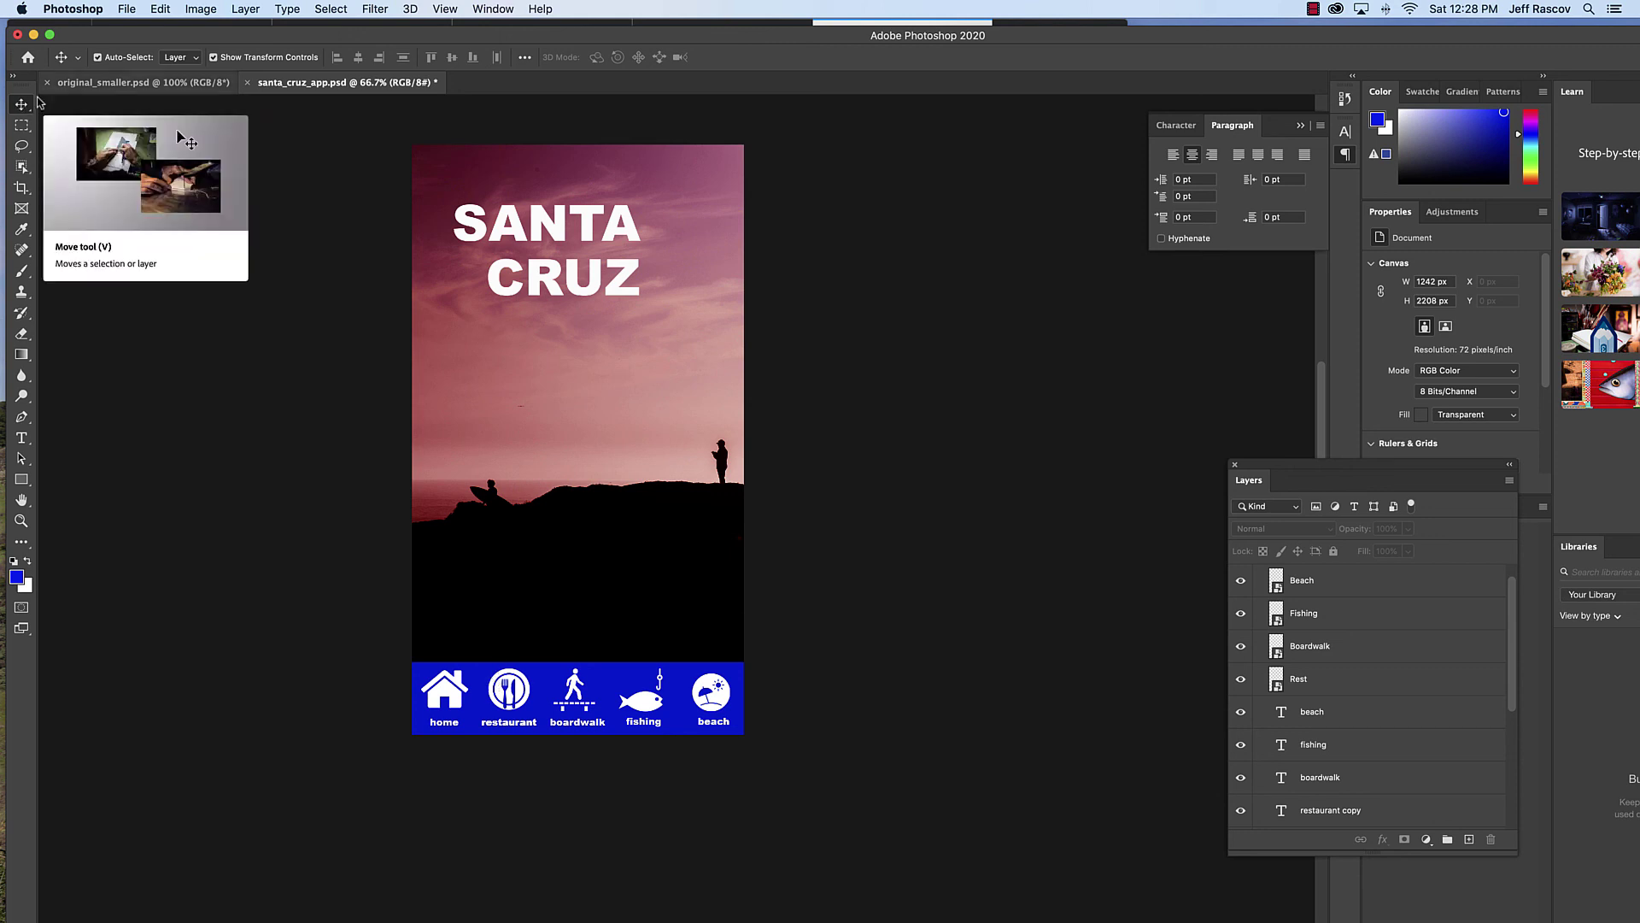
click(126, 9)
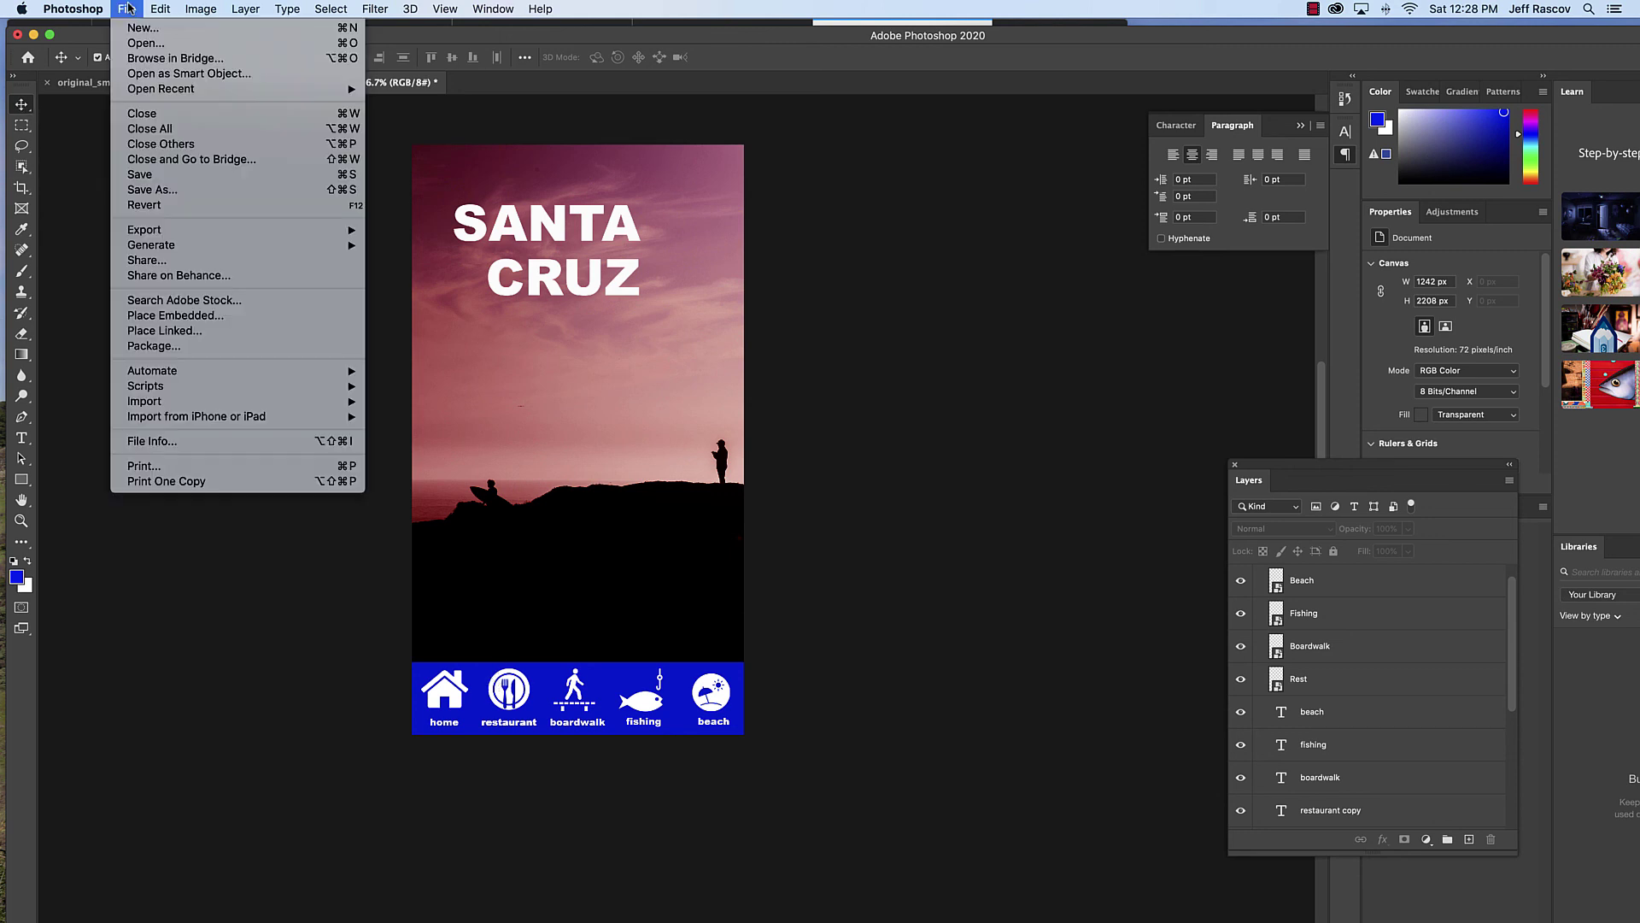
click(183, 174)
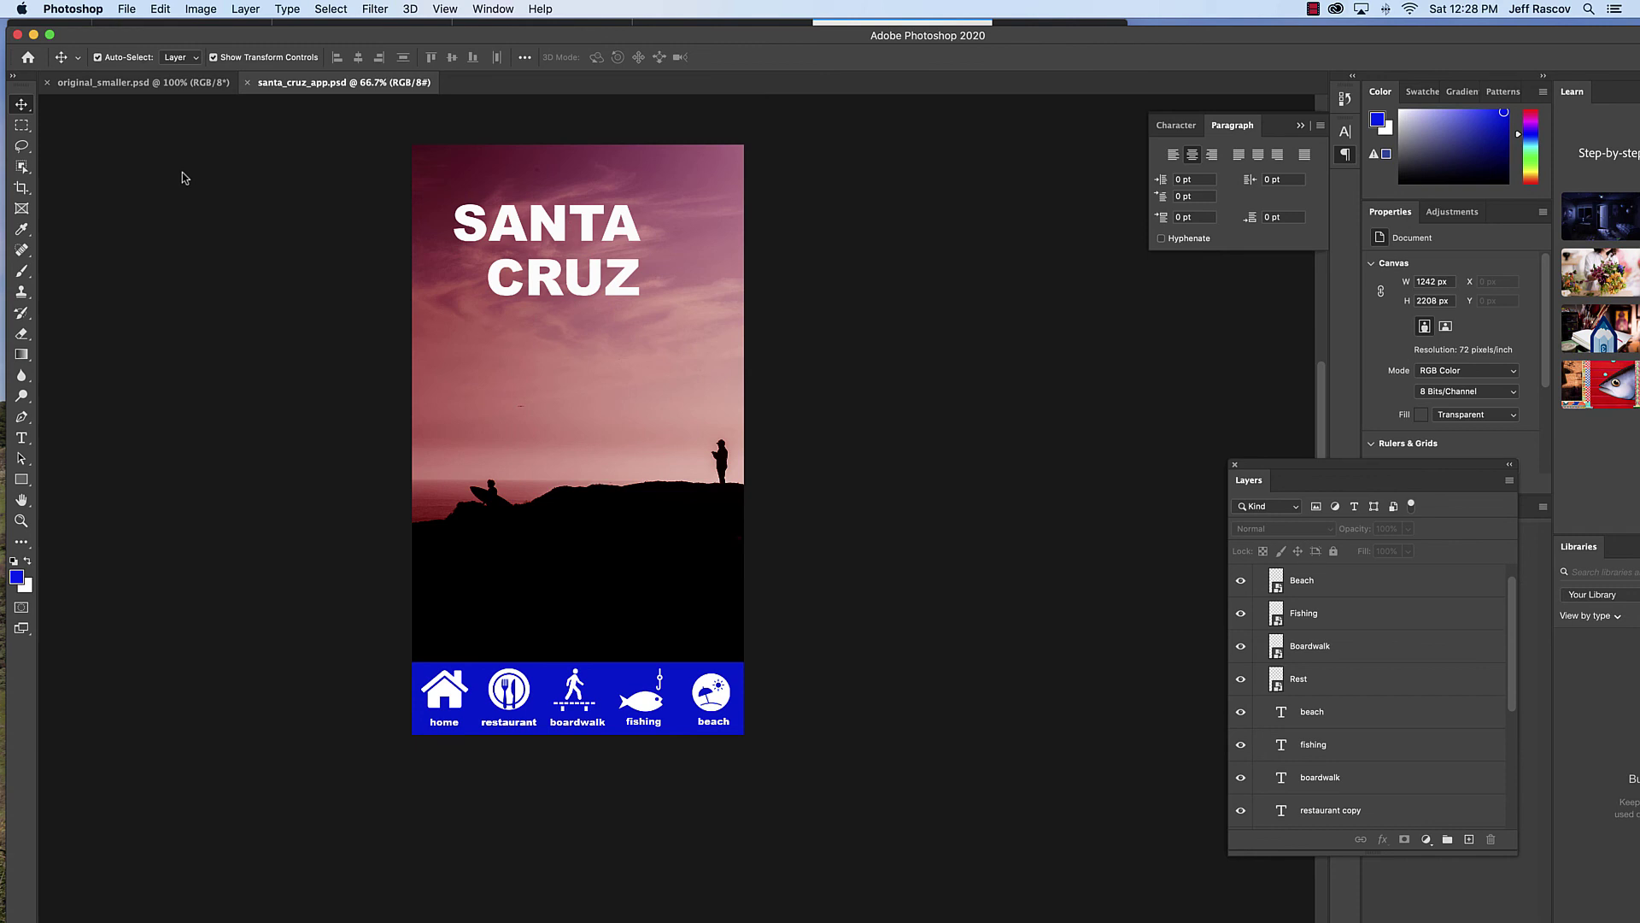